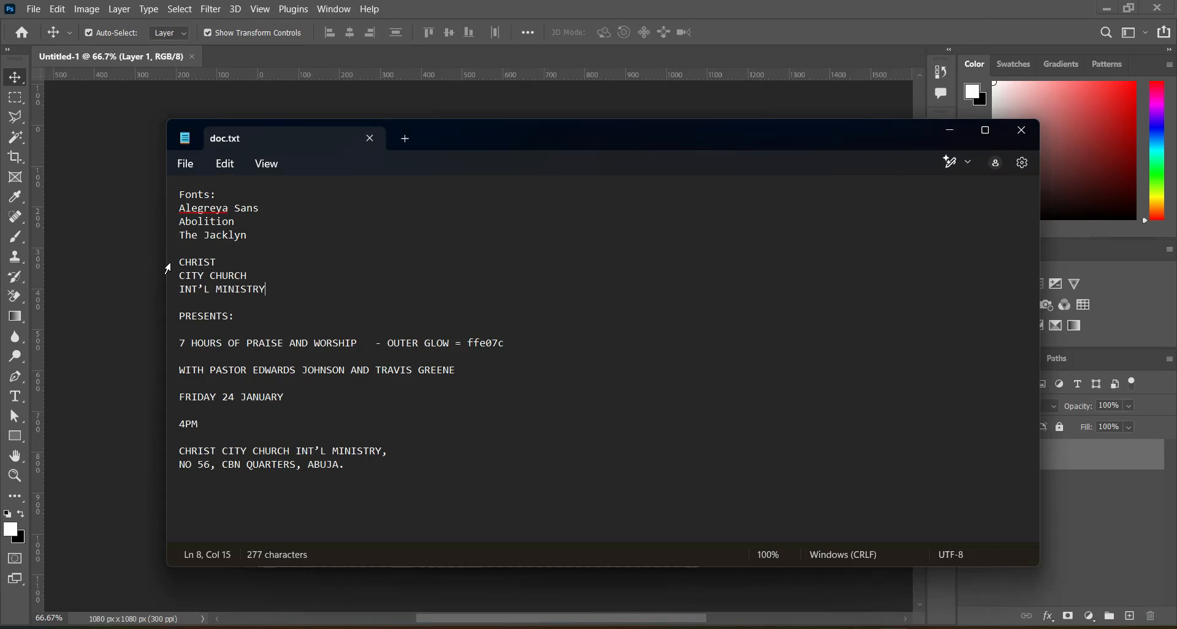
# Copy the three-line church name "CHRIST / CITY CHURCH / INT'L MINISTRY" from doc.txt
pyautogui.moveTo(180, 258); pyautogui.dragTo(267, 296)
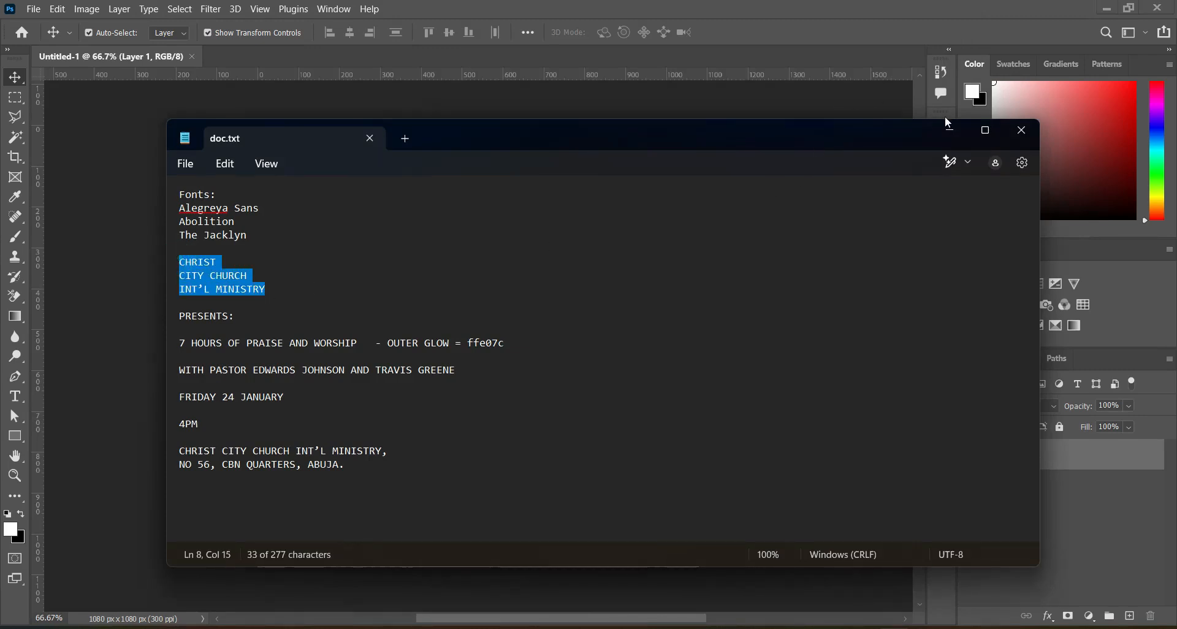
pyautogui.click(961, 130)
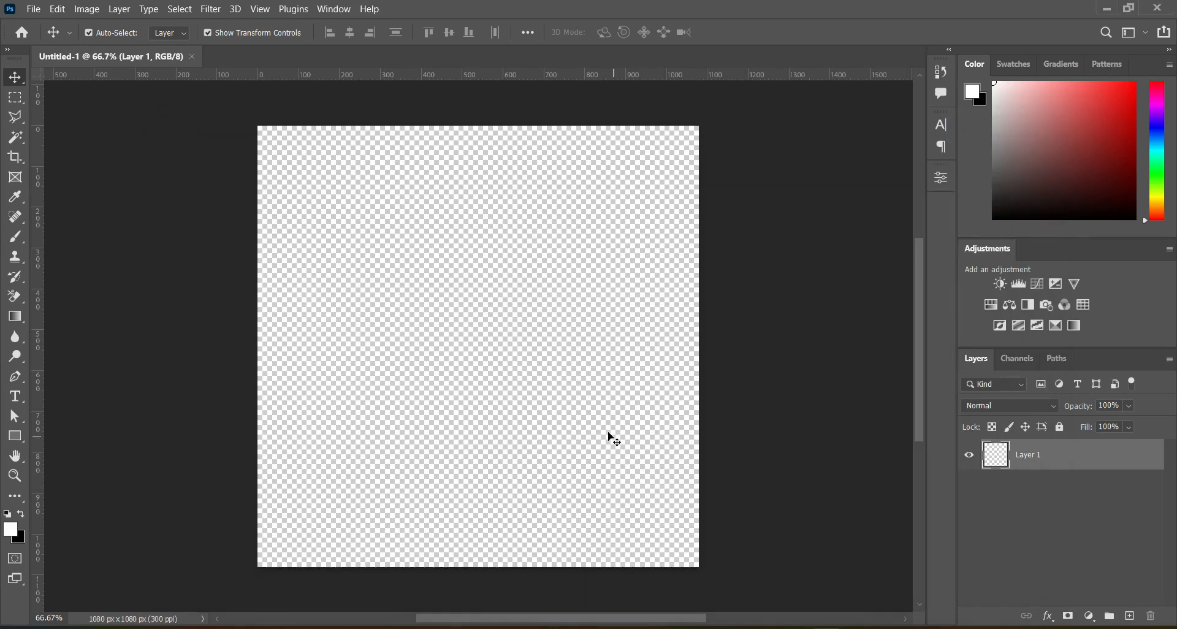
# Place CHRIST CITY LOGO from the BREAK OUT LIMITATION CHURCH FLYER DESIGN folder, scaled to about 7.75% near the canvas's top centre
pyautogui.click(827, 628)
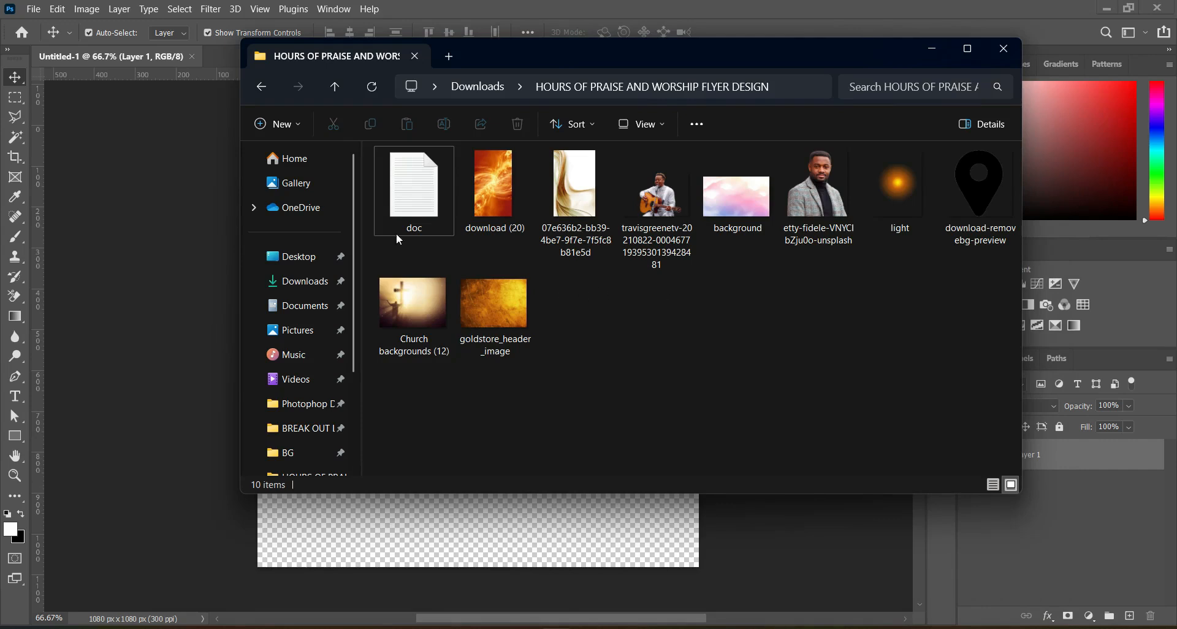
pyautogui.click(334, 84)
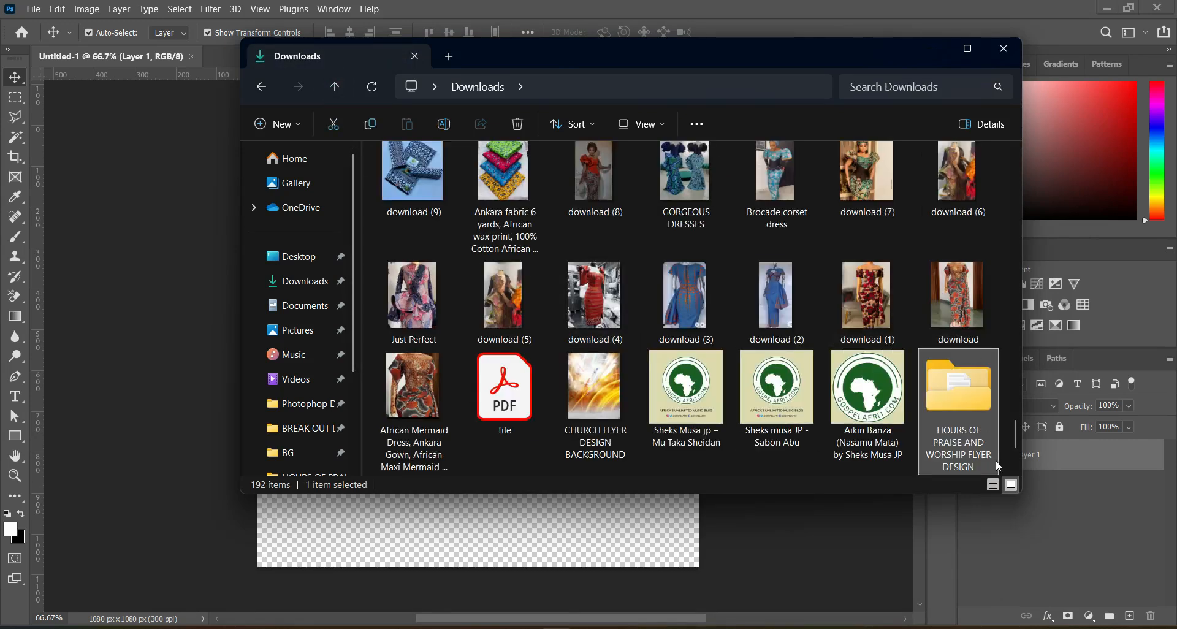
pyautogui.scroll(-2, 1015, 439)
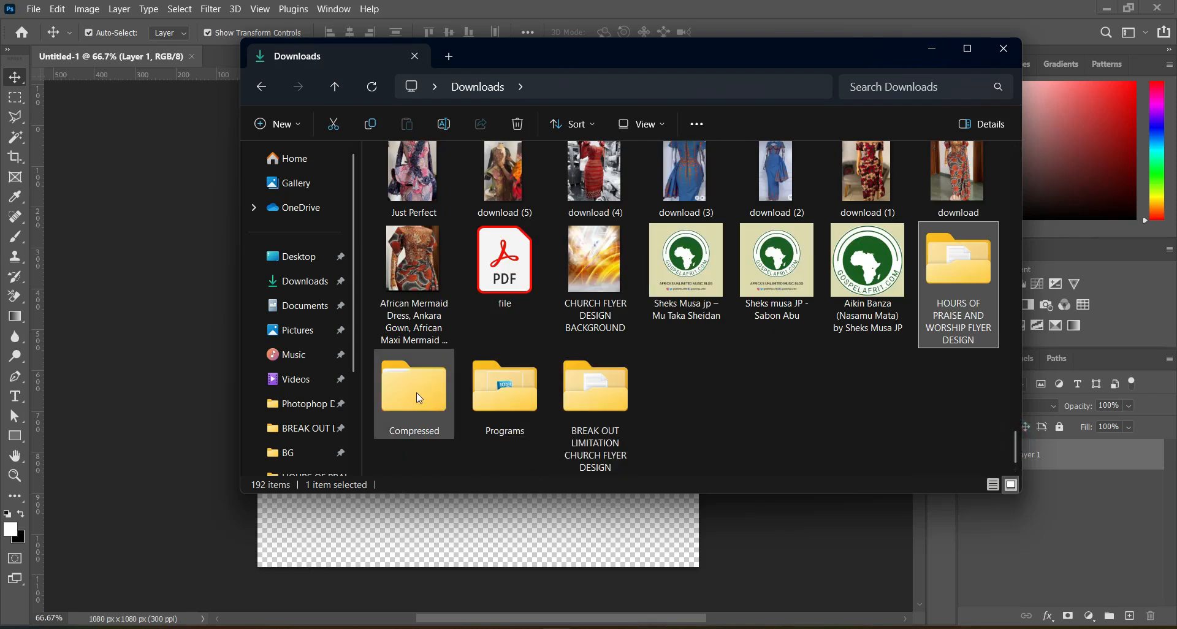
pyautogui.doubleClick(575, 402)
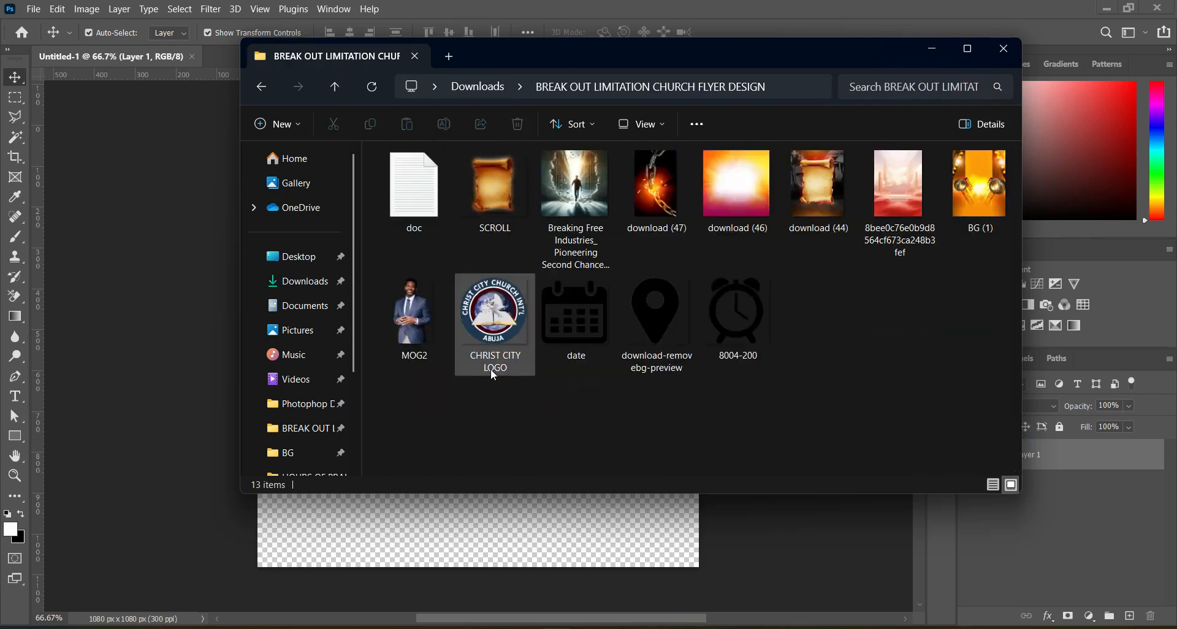
pyautogui.click(515, 340)
pyautogui.moveTo(515, 339); pyautogui.dragTo(444, 318)
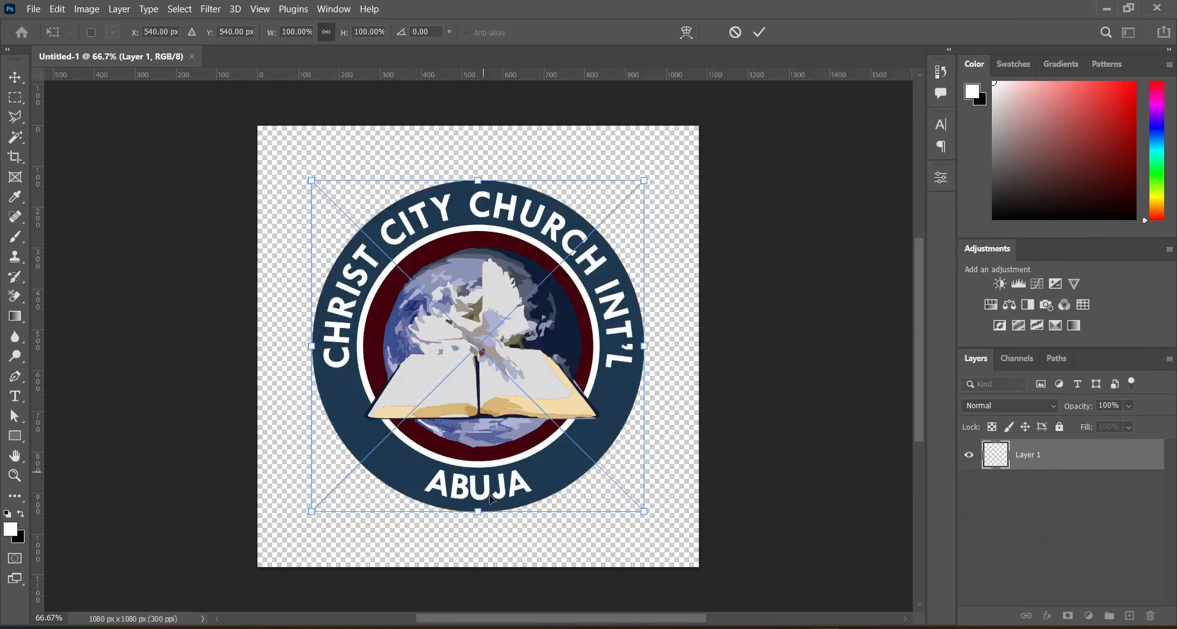
pyautogui.moveTo(480, 510); pyautogui.dragTo(447, 161)
pyautogui.click(761, 32)
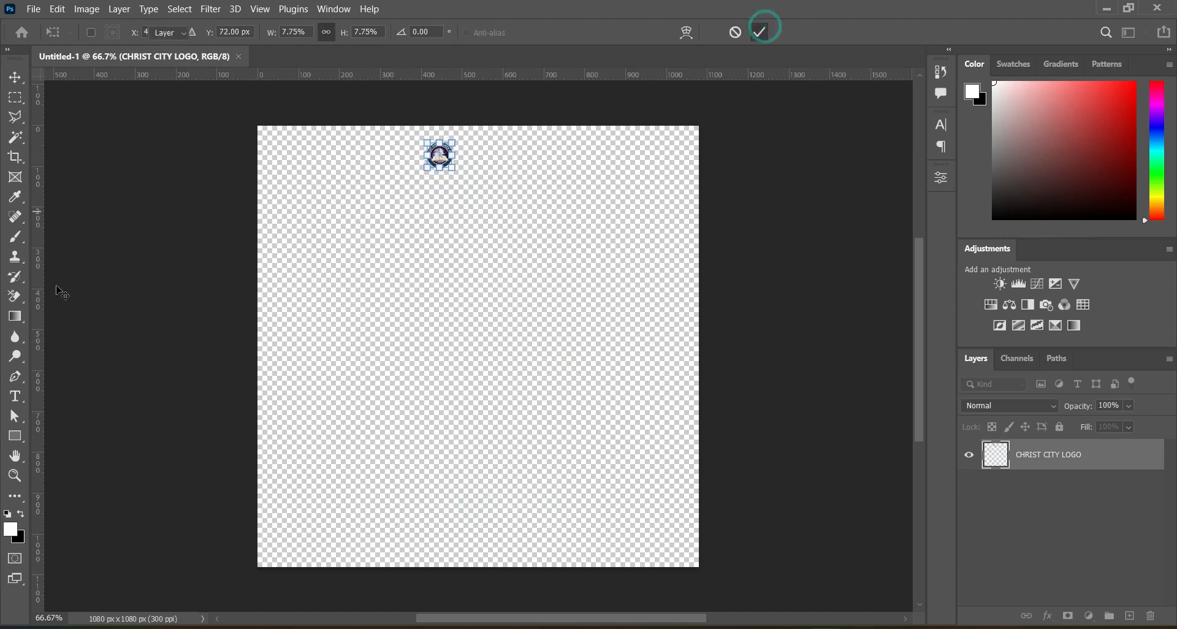
# Add the copied three-line church name as text in Alegreya Sans and set its weight to Medium
pyautogui.click(15, 396)
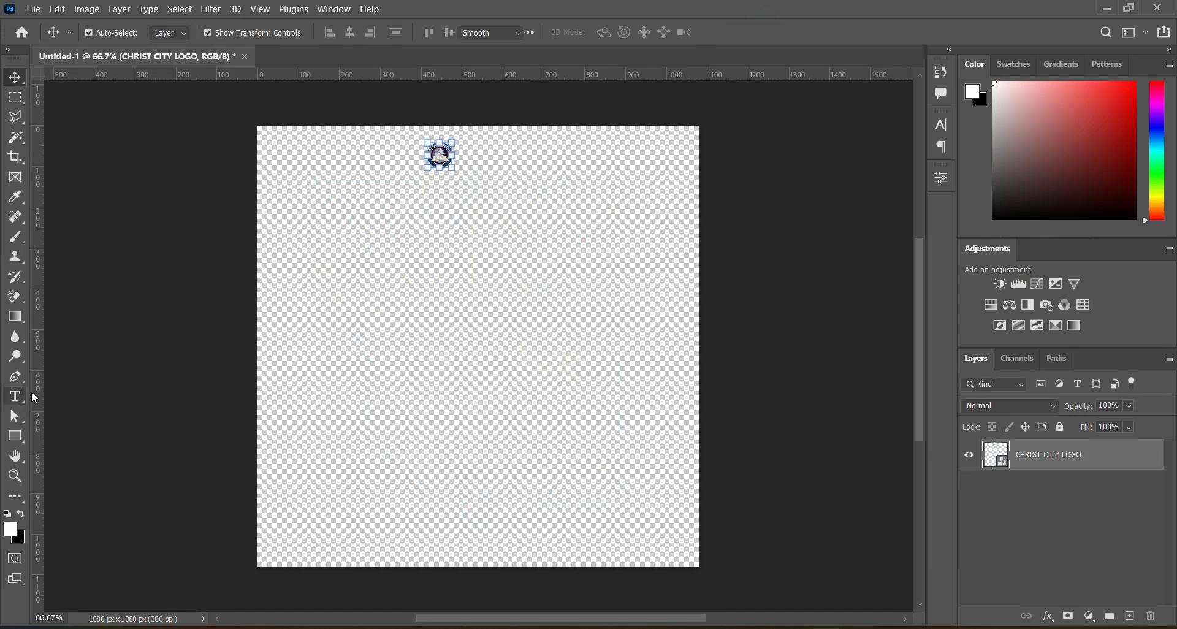
pyautogui.click(368, 248)
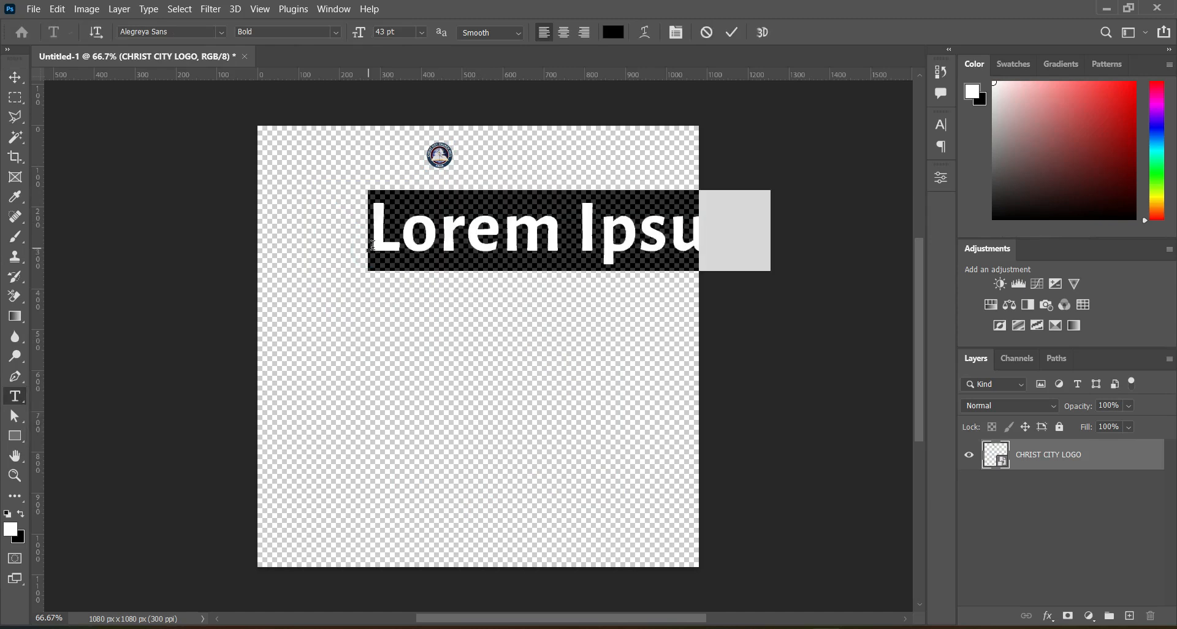
pyautogui.write("CHRIST CITY CHURCH INT'L MINISTRIES")
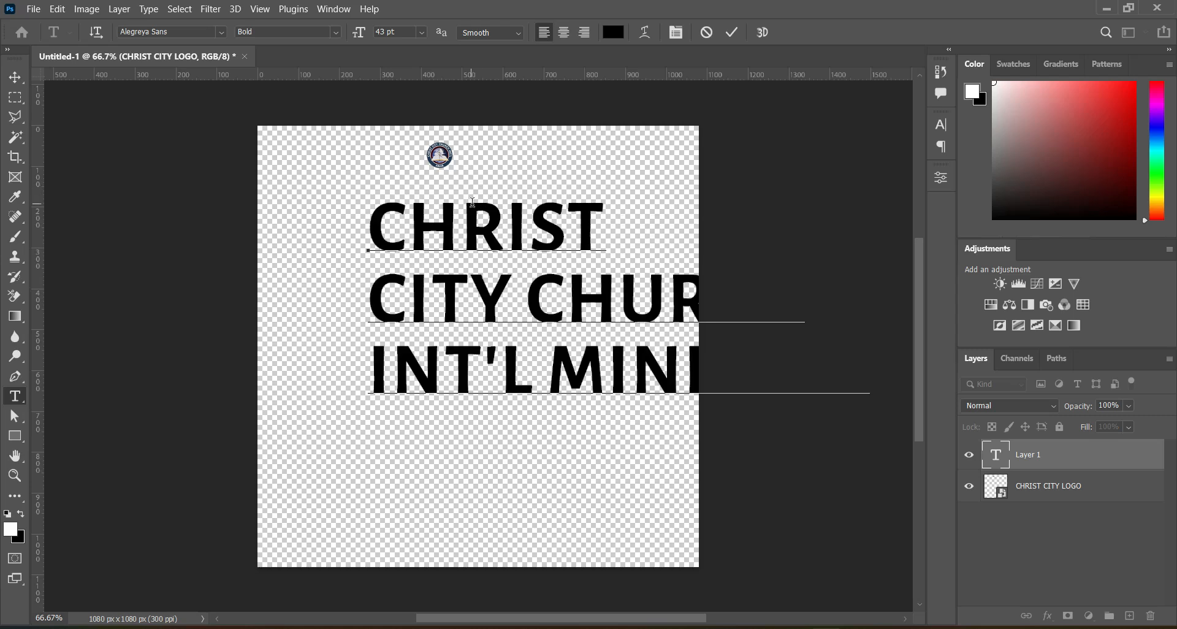
pyautogui.click(732, 32)
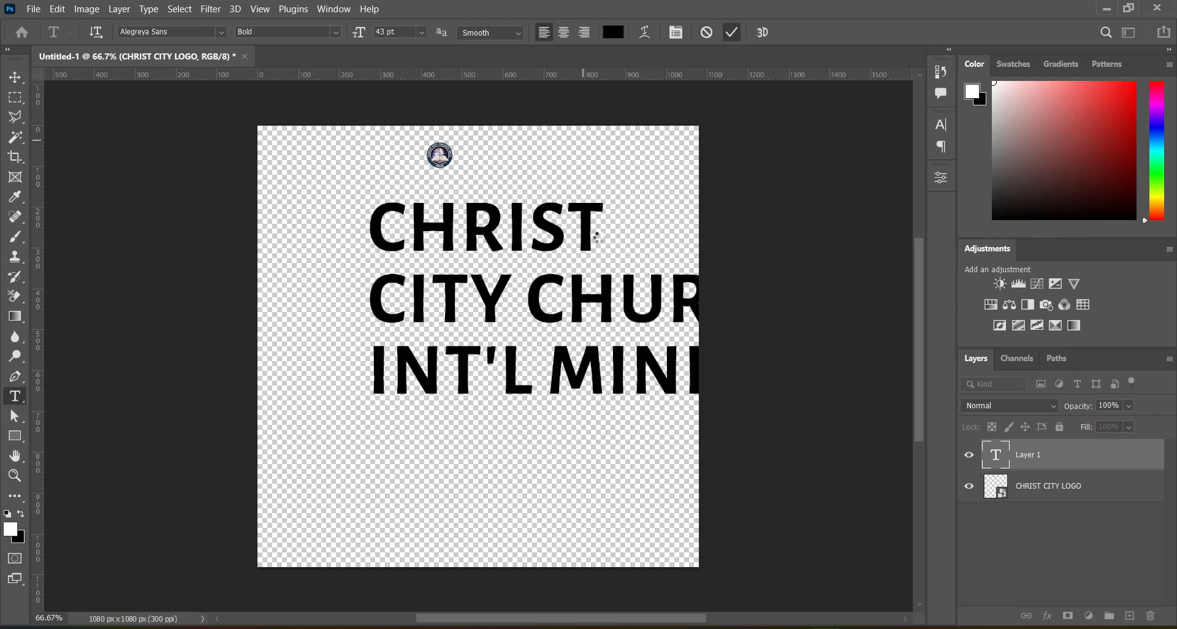
pyautogui.click(336, 32)
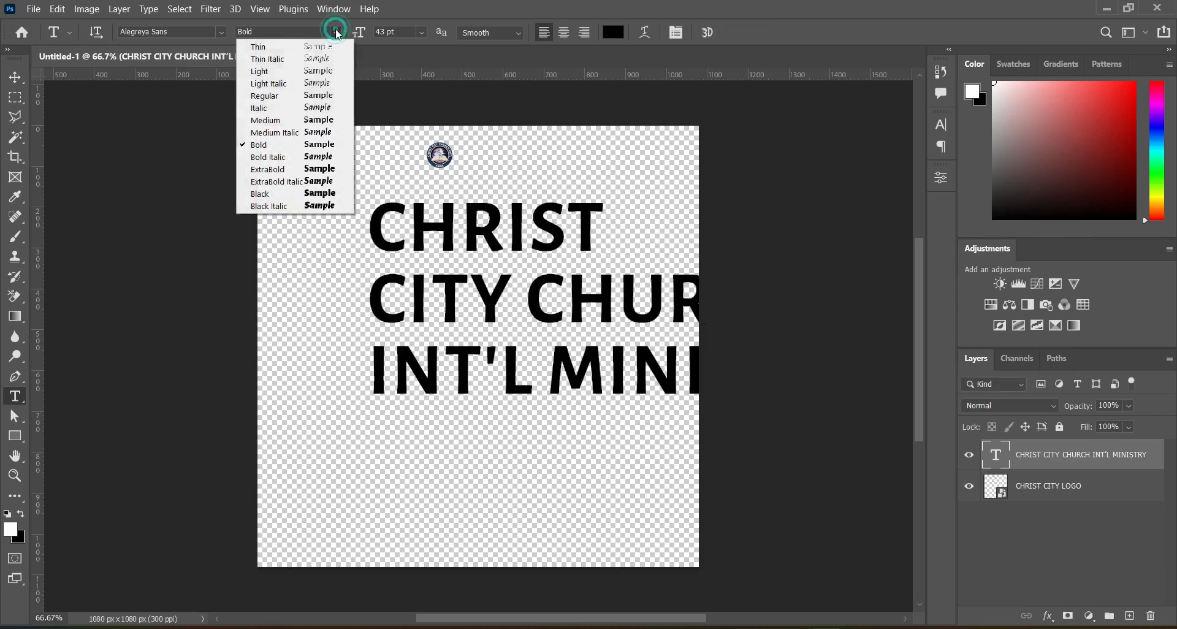
pyautogui.click(307, 121)
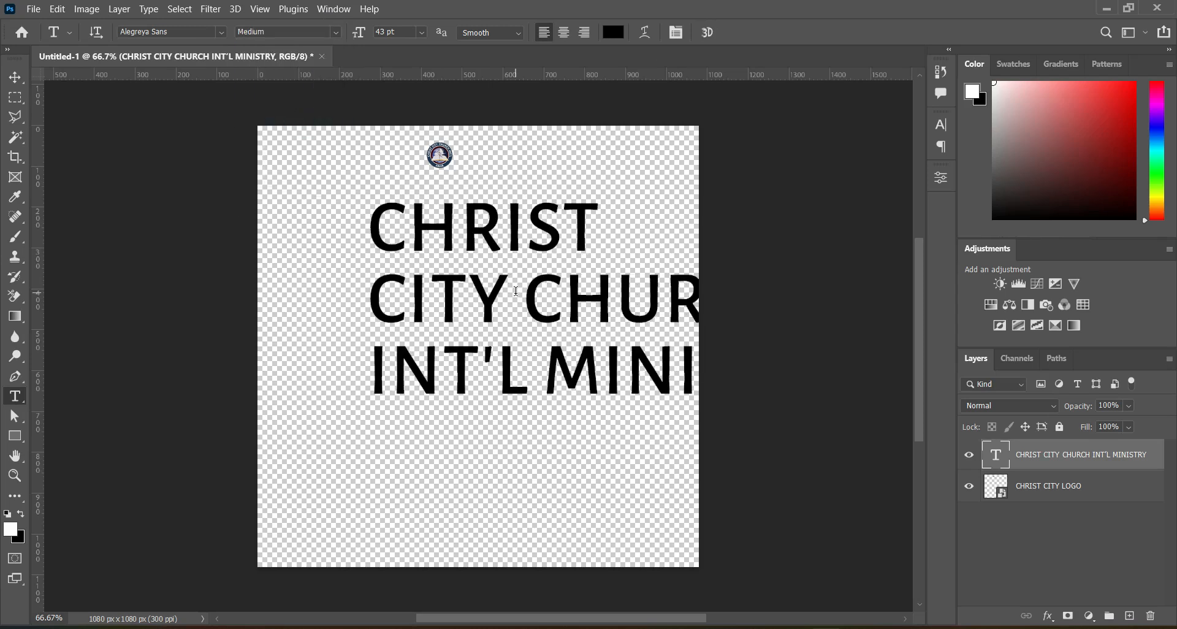
# Shrink the church name text to about the logo's height and nudge it close beside the logo
pyautogui.click(16, 77)
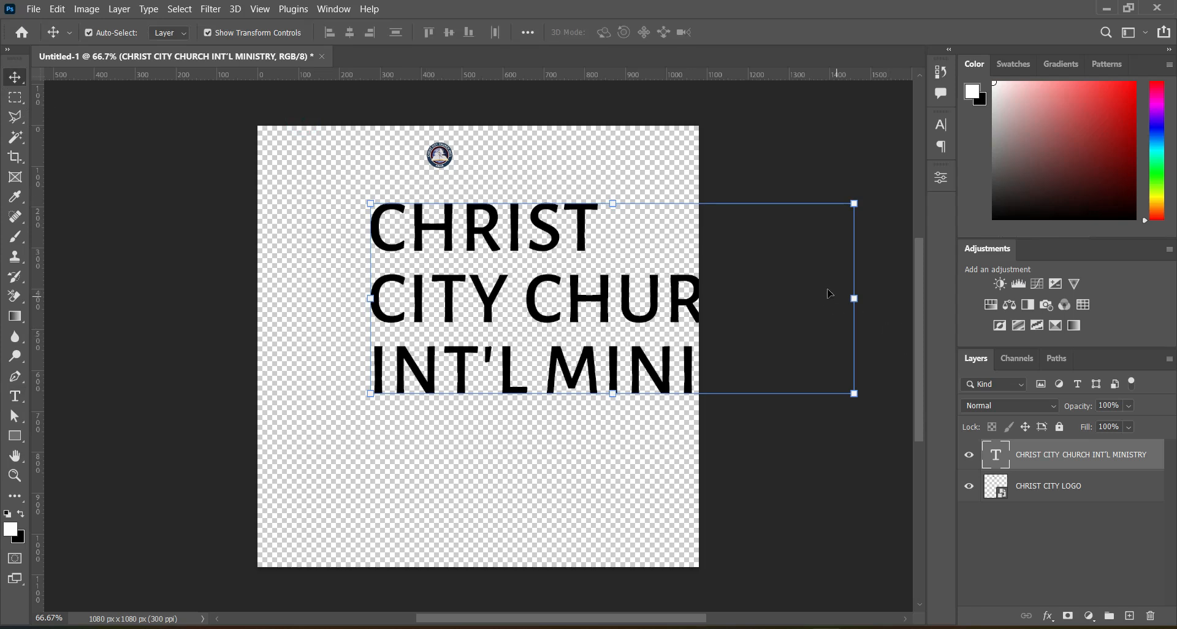
pyautogui.moveTo(856, 300); pyautogui.dragTo(506, 159)
pyautogui.click(761, 32)
pyautogui.press('Left')
pyautogui.press('Left')
pyautogui.press('Left')
pyautogui.press('Left')
pyautogui.press('Left')
pyautogui.press('Left')
pyautogui.press('Left')
pyautogui.press('Left')
pyautogui.press('Left')
pyautogui.press('Left')
pyautogui.press('Left')
pyautogui.press('Left')
pyautogui.press('Left')
pyautogui.press('Left')
pyautogui.press('Left')
# Enlarge the church name text to about 116.3% and scale the logo to about 8.85%
pyautogui.click(767, 215)
pyautogui.click(480, 159)
pyautogui.moveTo(498, 155)
pyautogui.mouseDown()
pyautogui.moveTo(515, 155)
pyautogui.moveTo(505, 155)
pyautogui.mouseUp()
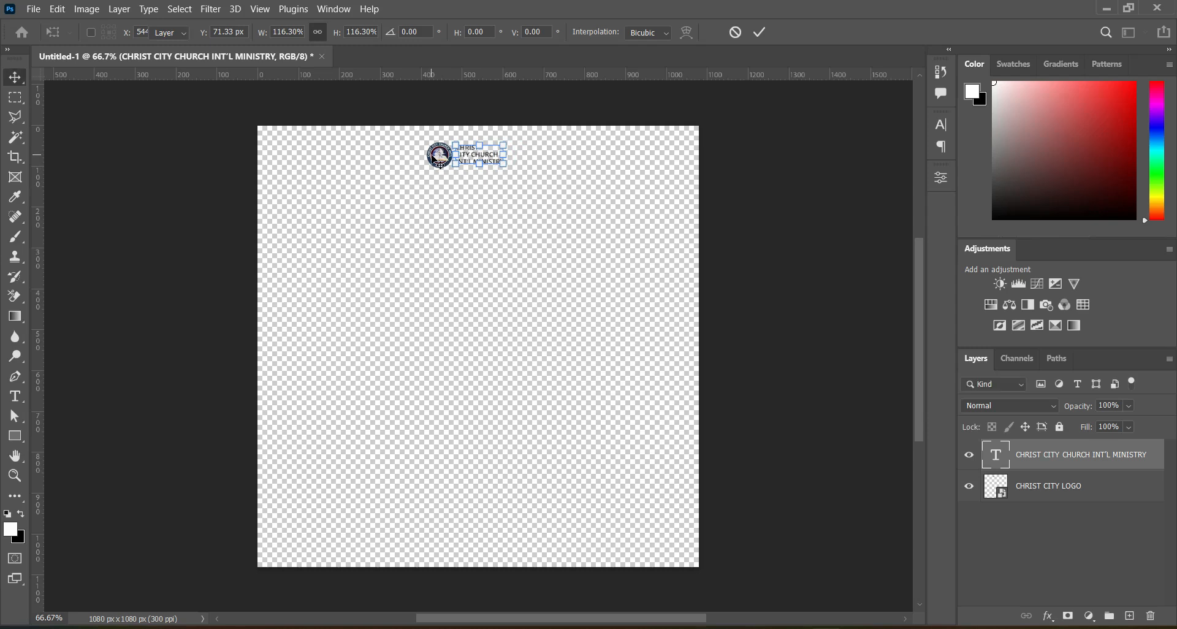
pyautogui.click(431, 155)
pyautogui.moveTo(427, 156); pyautogui.dragTo(423, 157)
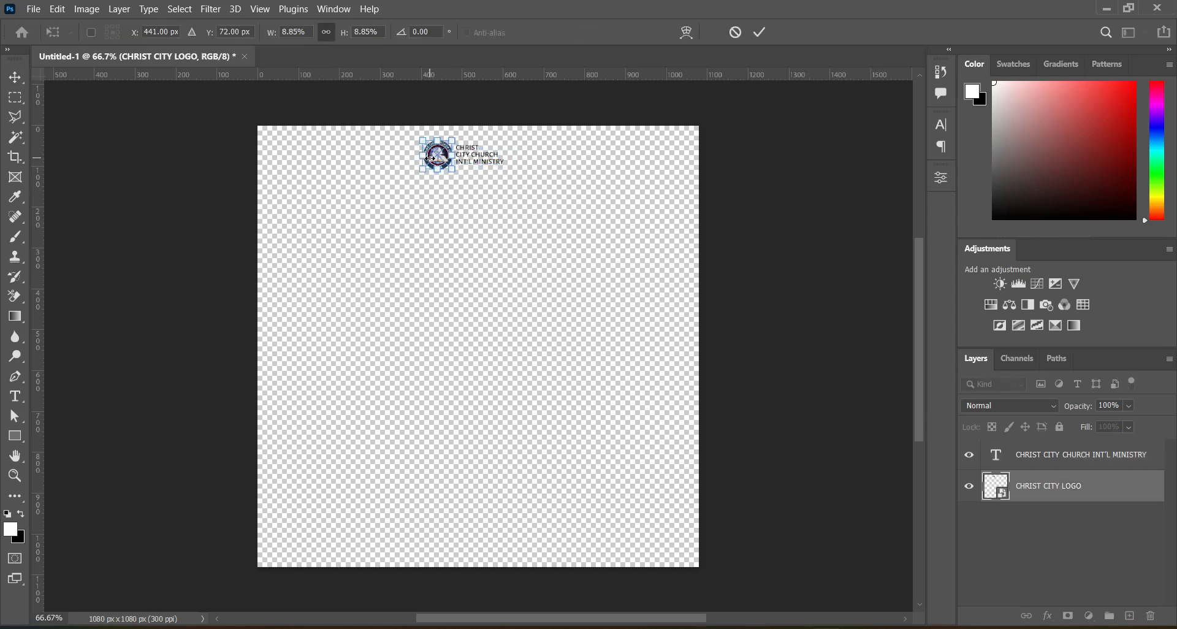
pyautogui.moveTo(423, 156); pyautogui.dragTo(423, 158)
pyautogui.press('Return')
pyautogui.click(767, 215)
# Group the church name text with the logo and centre the group horizontally on the canvas
pyautogui.click(481, 158)
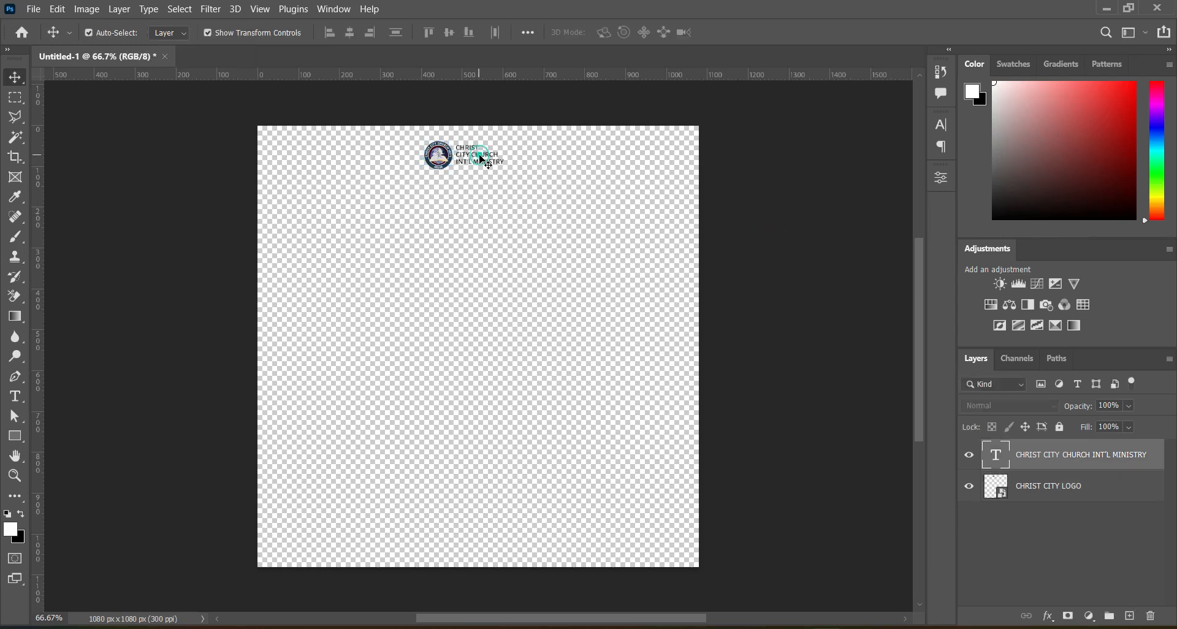
pyautogui.keyDown('ctrl'); pyautogui.click(1046, 487); pyautogui.keyUp('ctrl')
pyautogui.hotkey('ctrl', 'g')
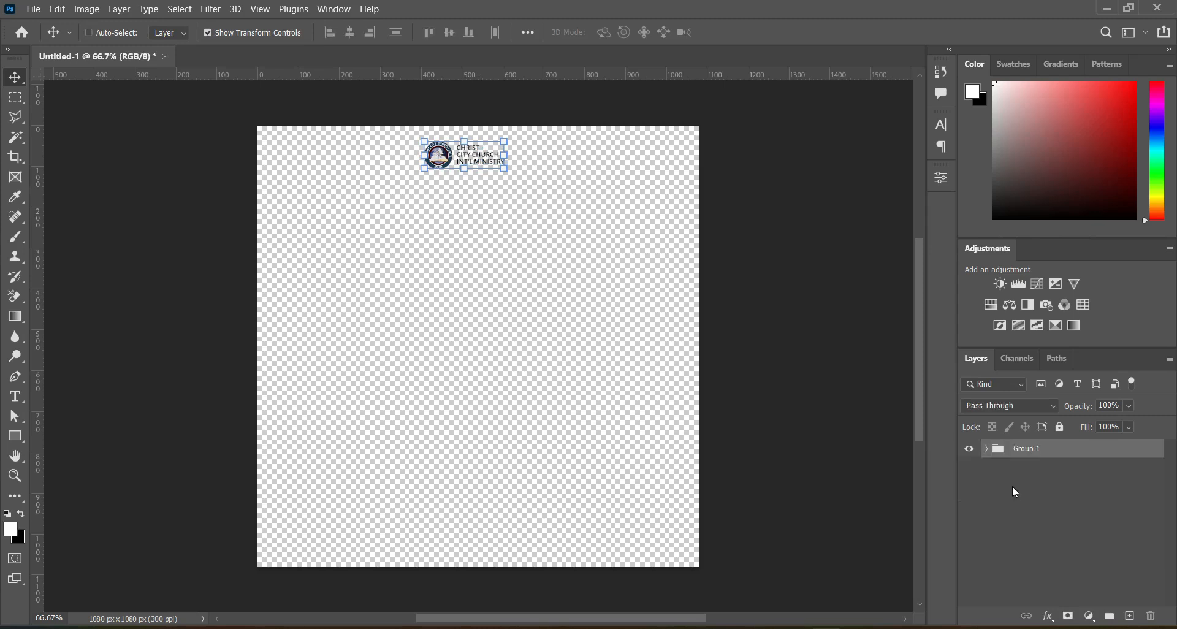
pyautogui.hotkey('ctrl', 'a')
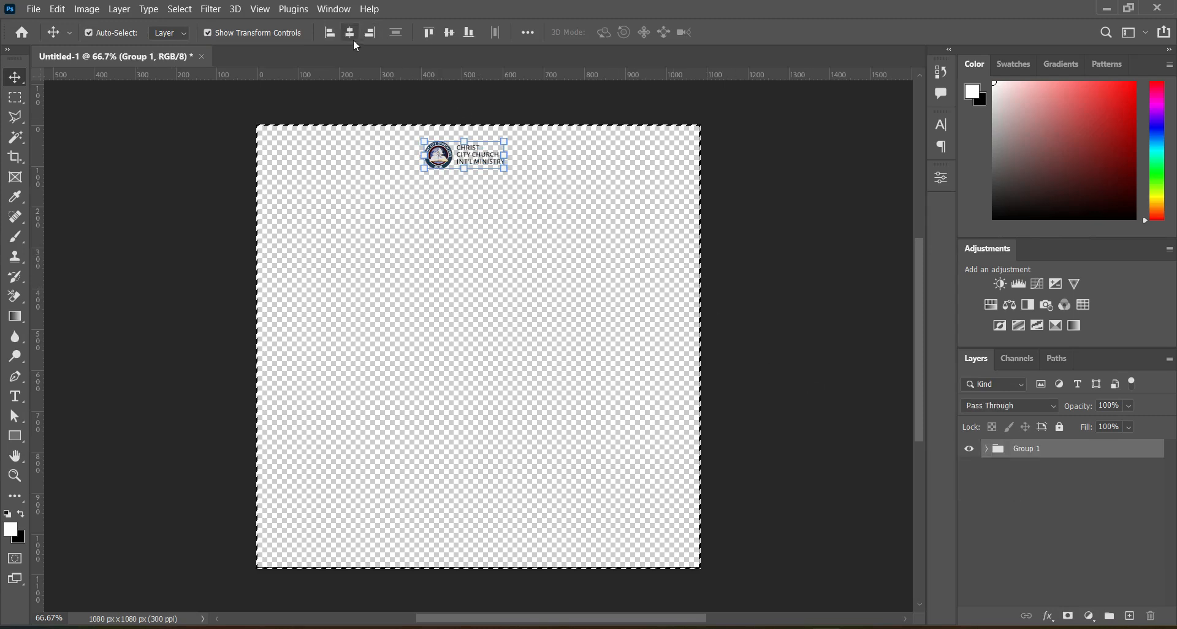
pyautogui.click(350, 33)
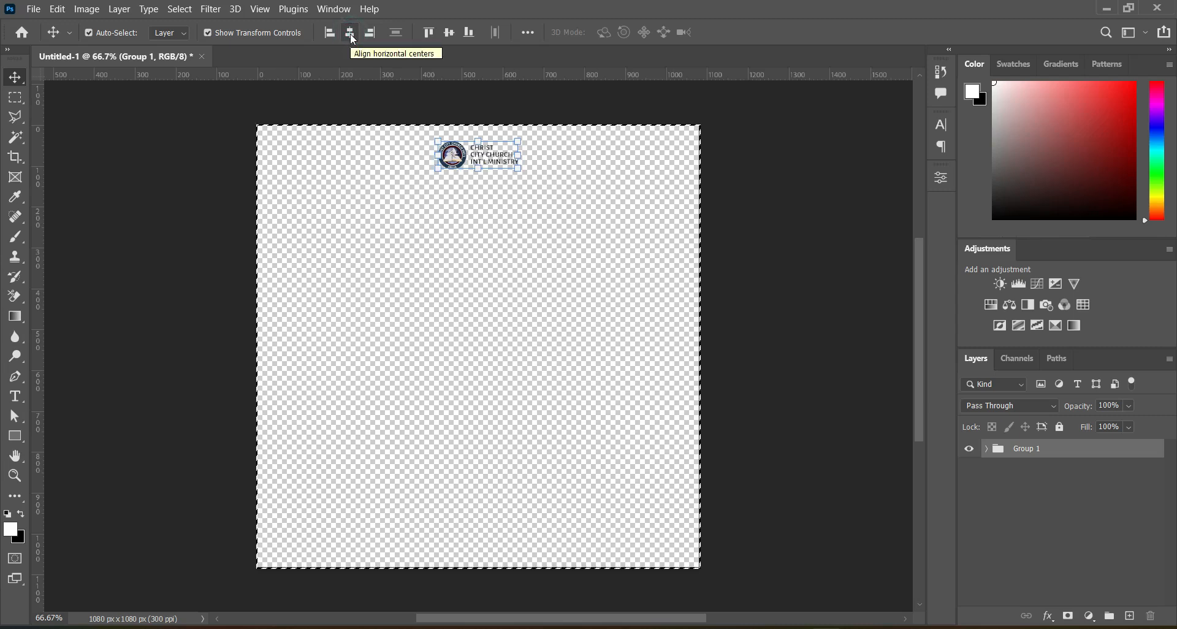
pyautogui.hotkey('ctrl', 'd')
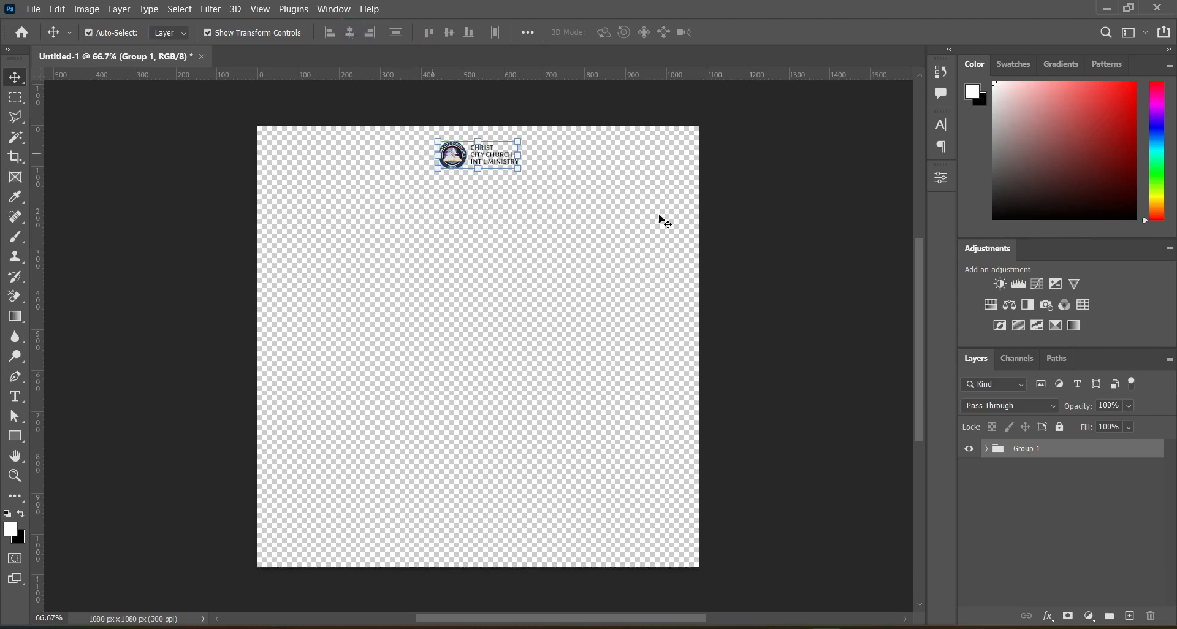
pyautogui.click(769, 241)
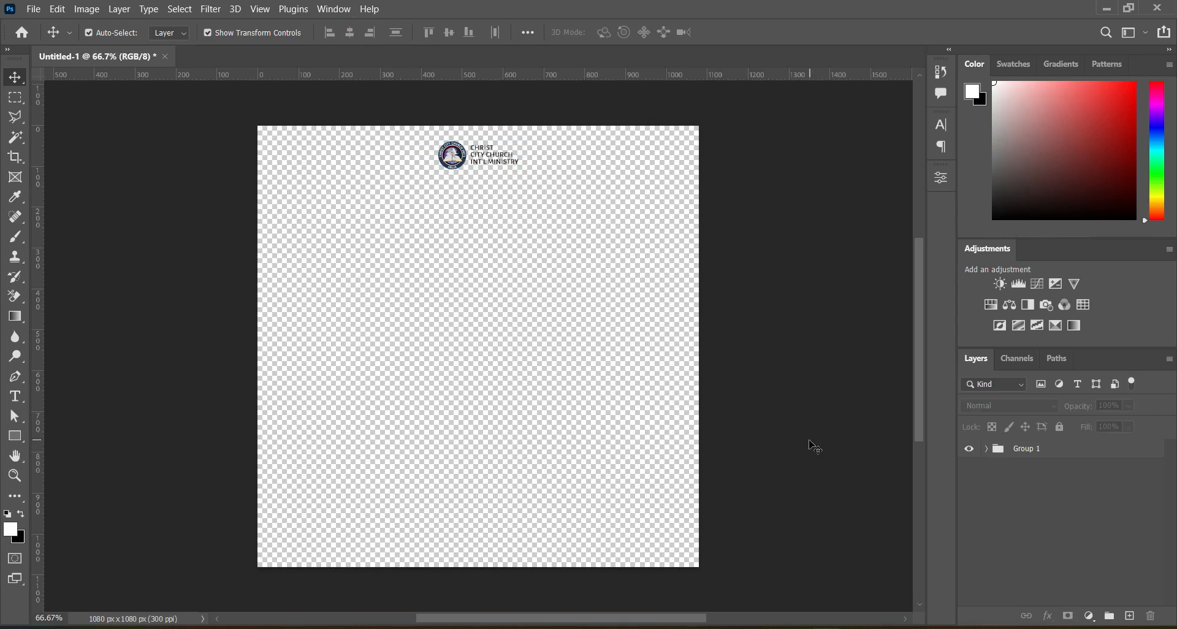
# Duplicate the church name text just below the original and try to move the copy's layer out of the group
pyautogui.click(501, 161)
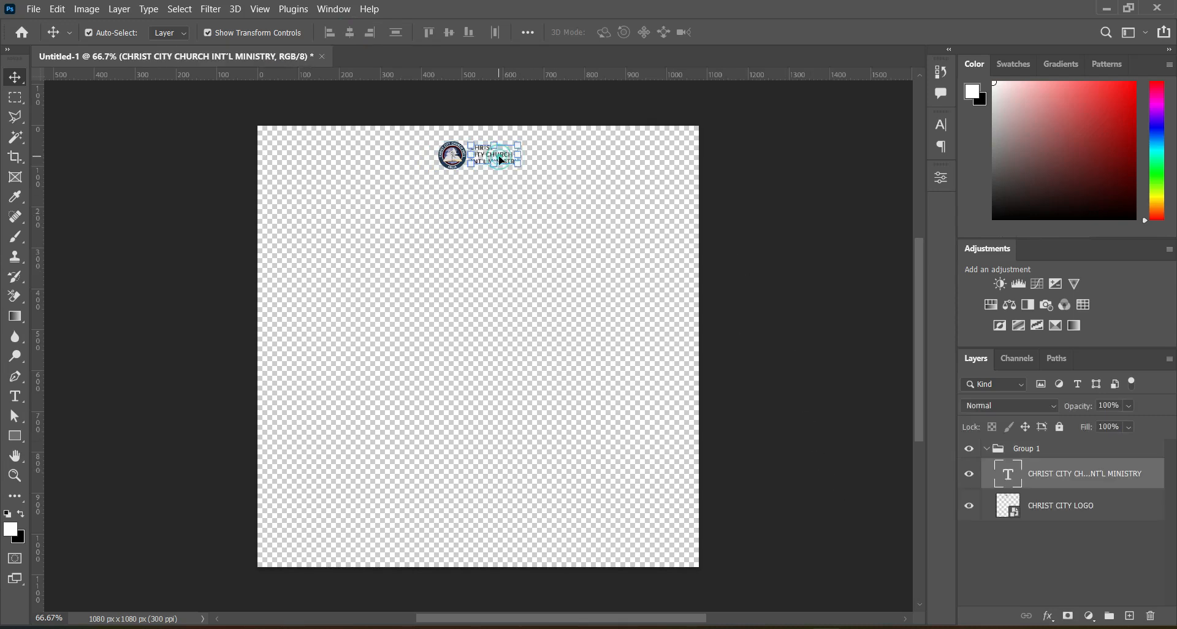
pyautogui.moveTo(503, 155); pyautogui.dragTo(502, 195)
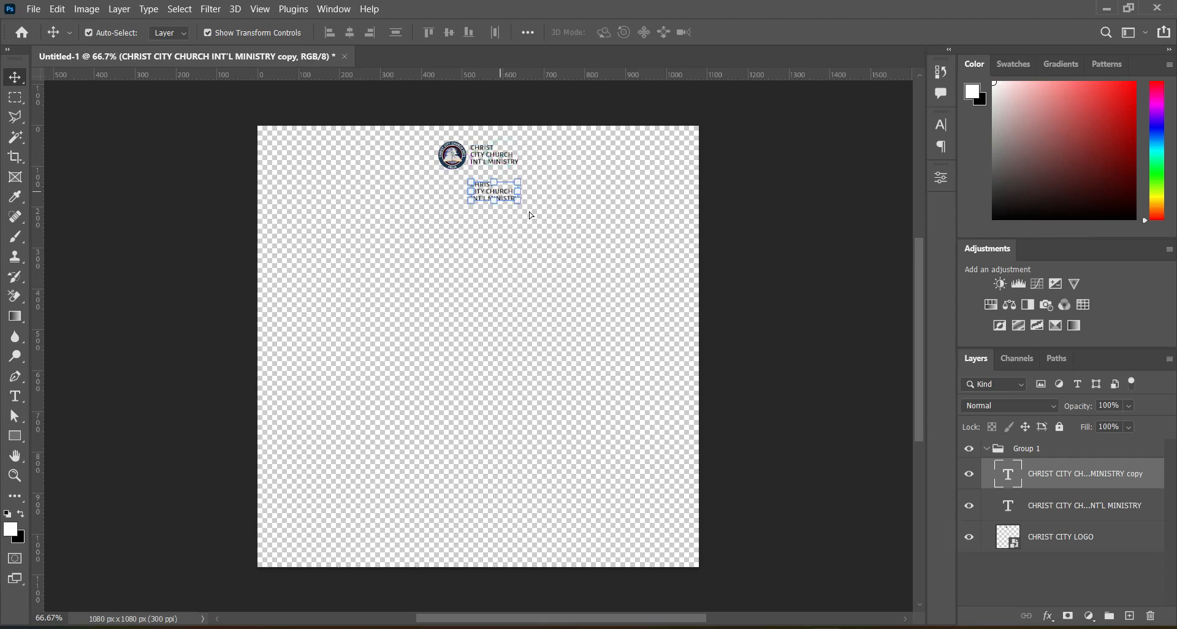
pyautogui.moveTo(1078, 484); pyautogui.dragTo(1047, 460)
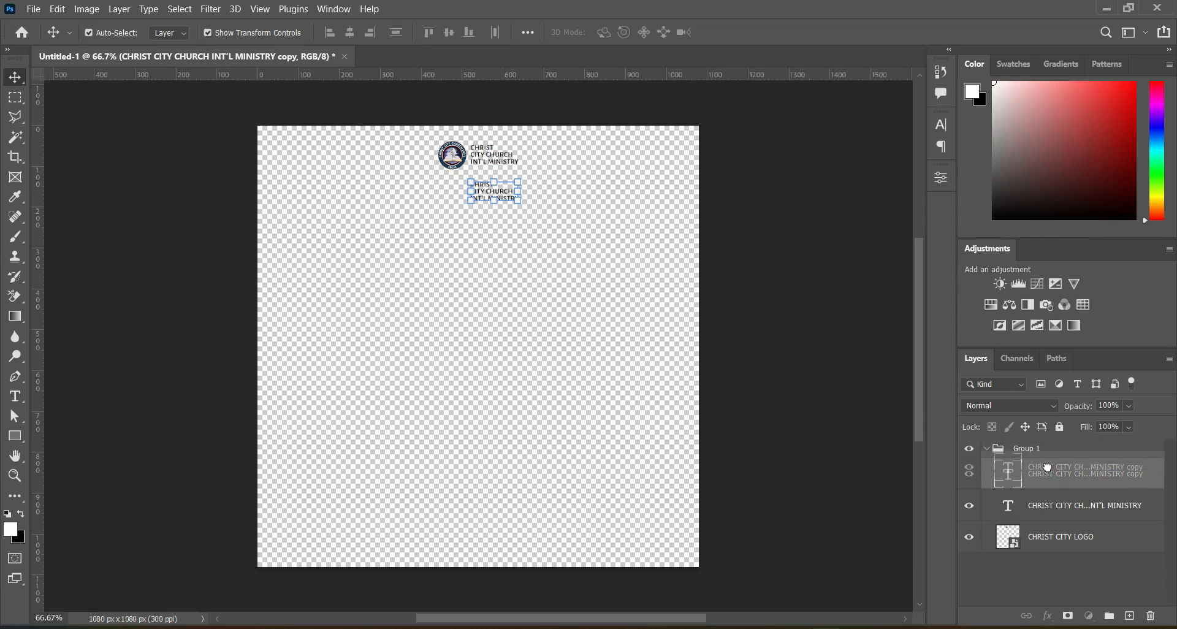
pyautogui.click(987, 449)
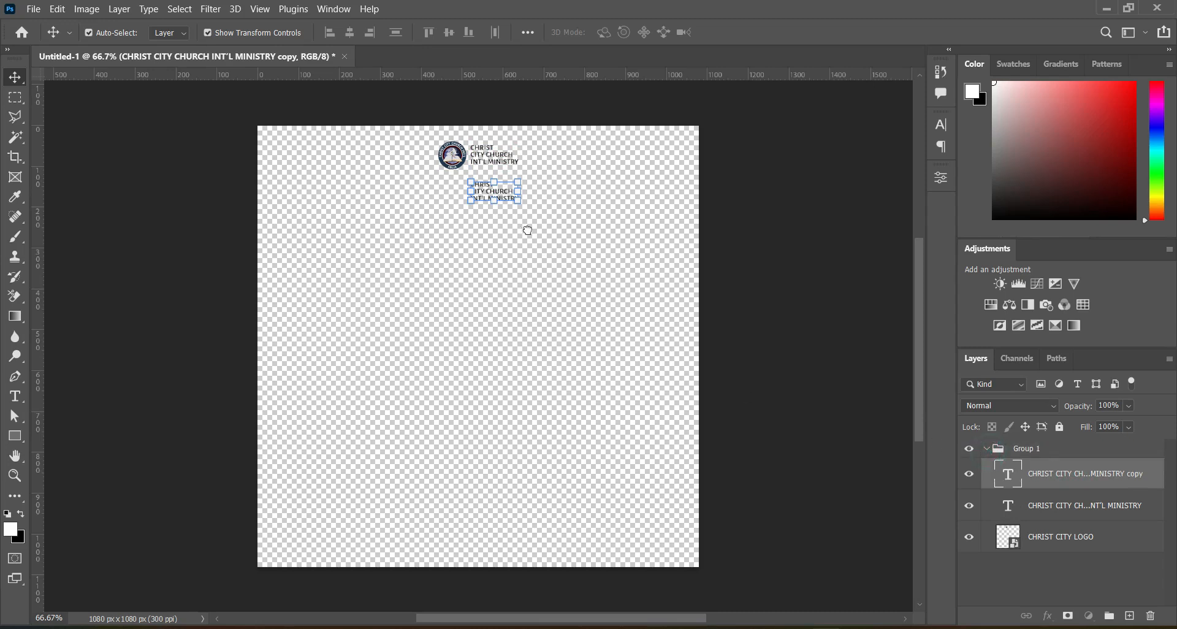
# Replace the duplicated text with "PRESENTS:" copied from doc.txt
pyautogui.hotkey('alt', 'Tab')
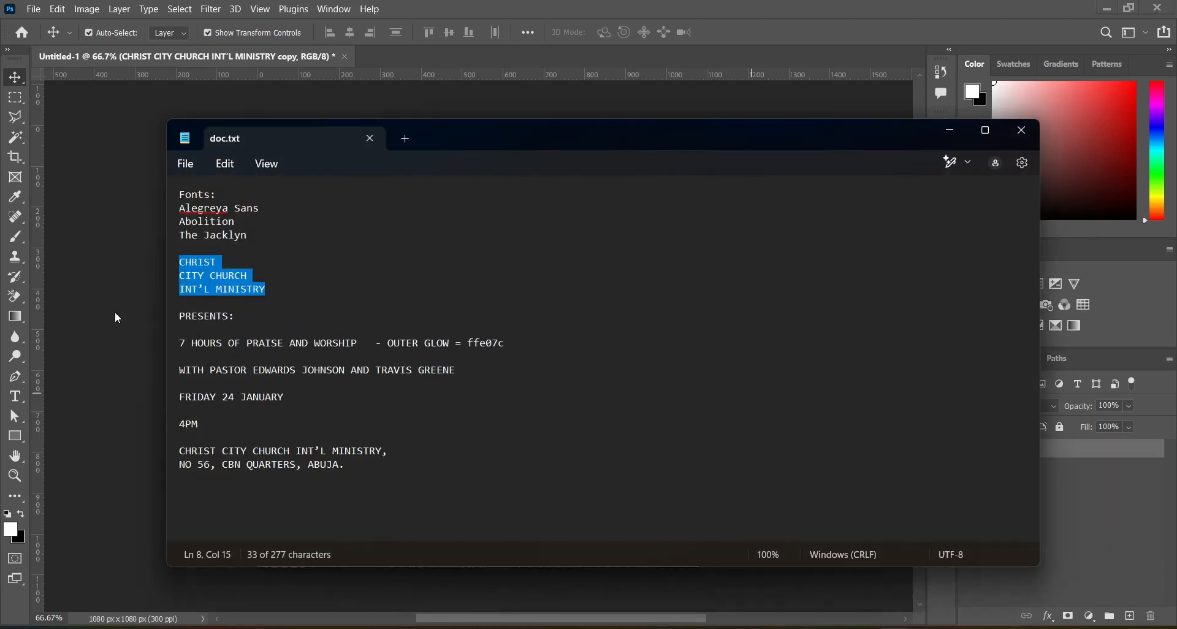
pyautogui.moveTo(179, 315); pyautogui.dragTo(204, 323)
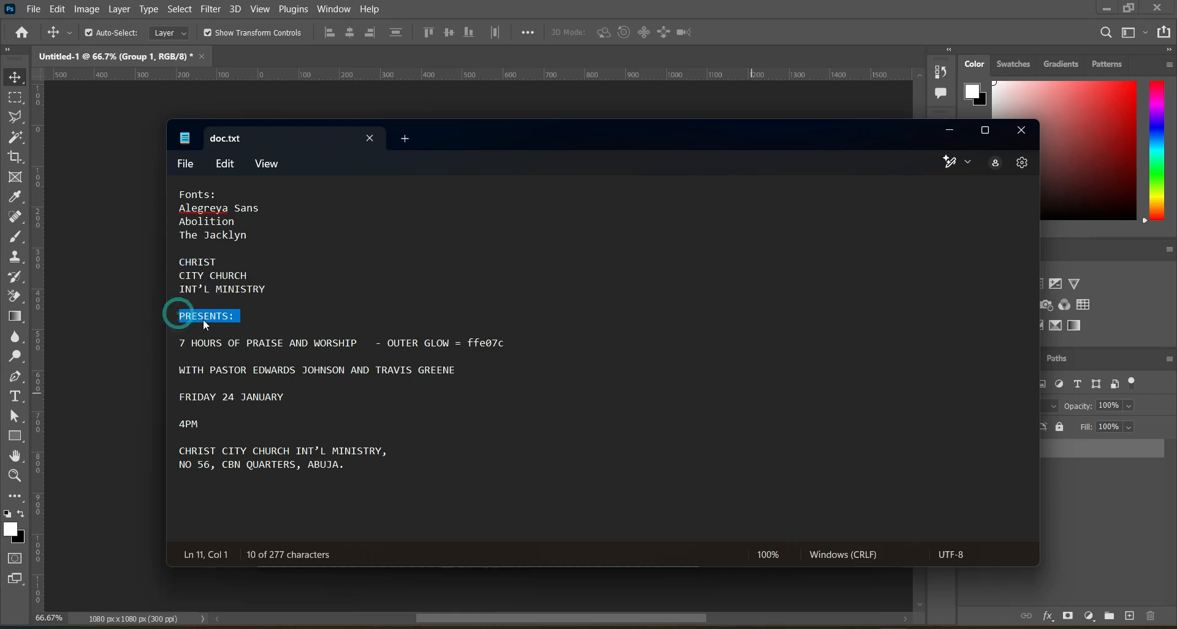
pyautogui.click(950, 129)
pyautogui.click(16, 400)
pyautogui.click(478, 192)
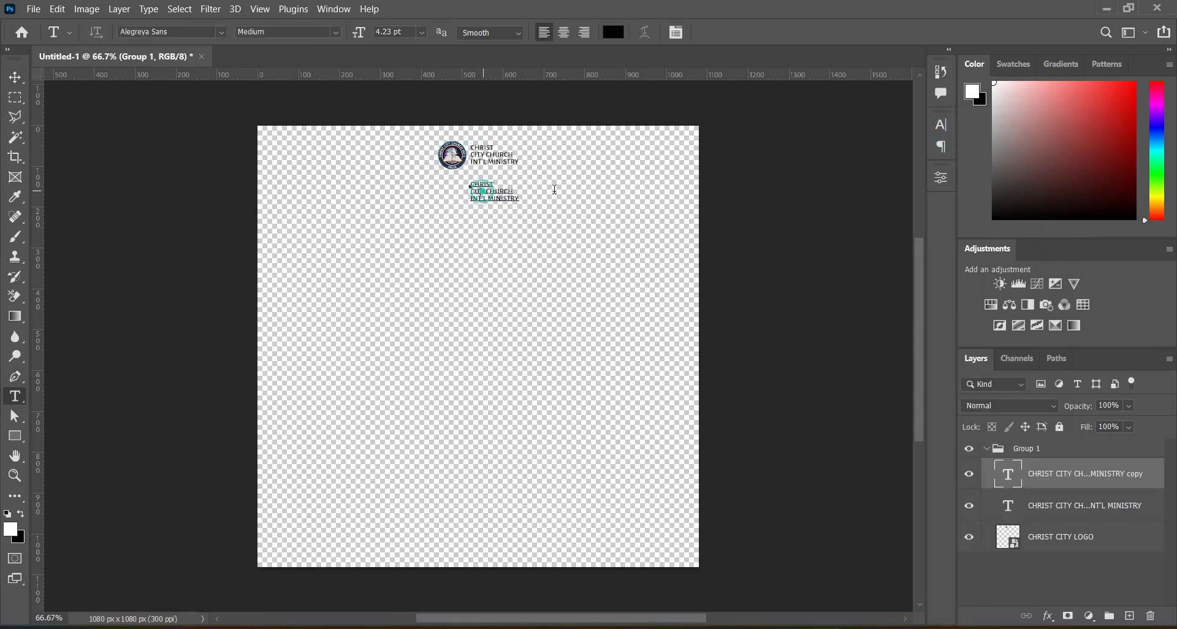
pyautogui.hotkey('ctrl', 'a')
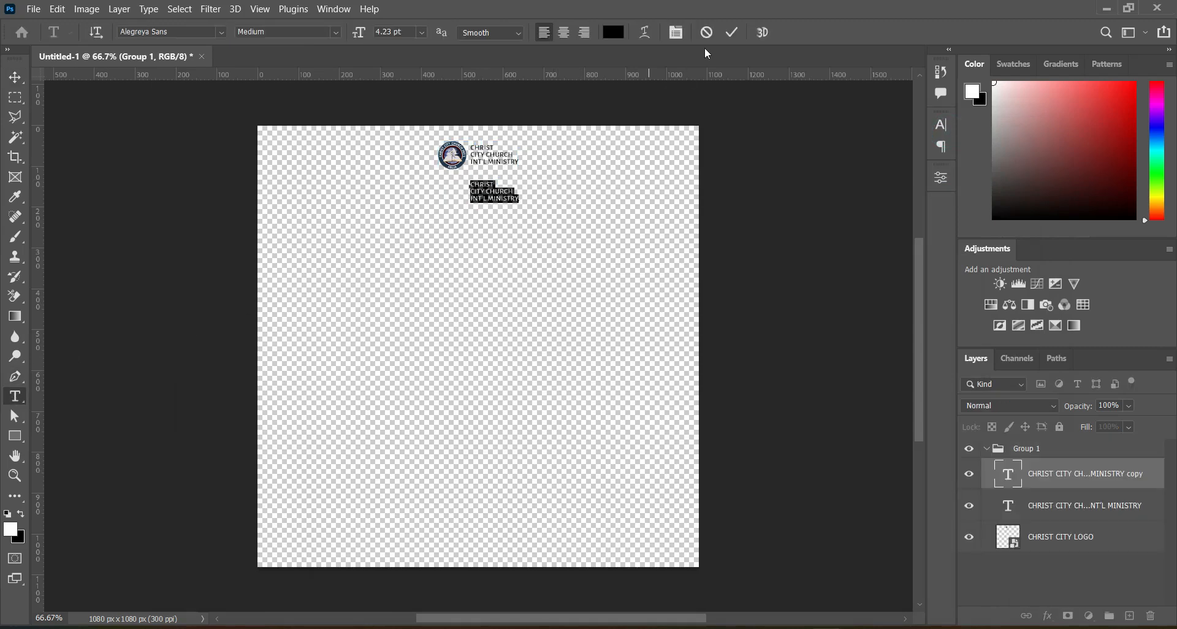
pyautogui.hotkey('ctrl', 'h')
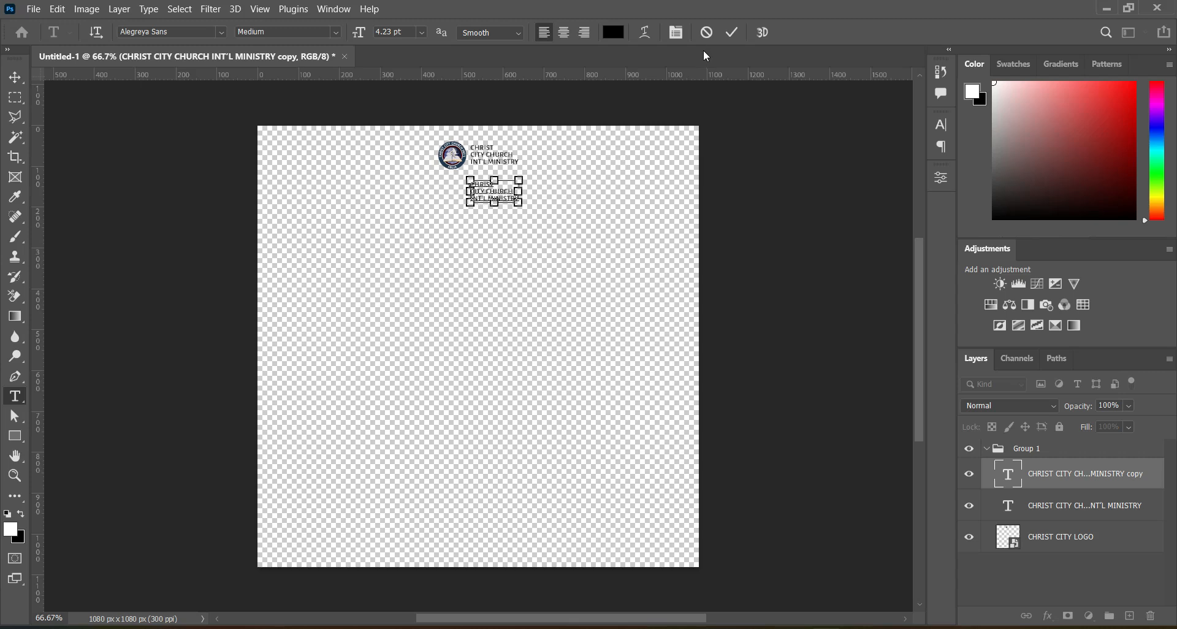
pyautogui.write('PRESENTS:')
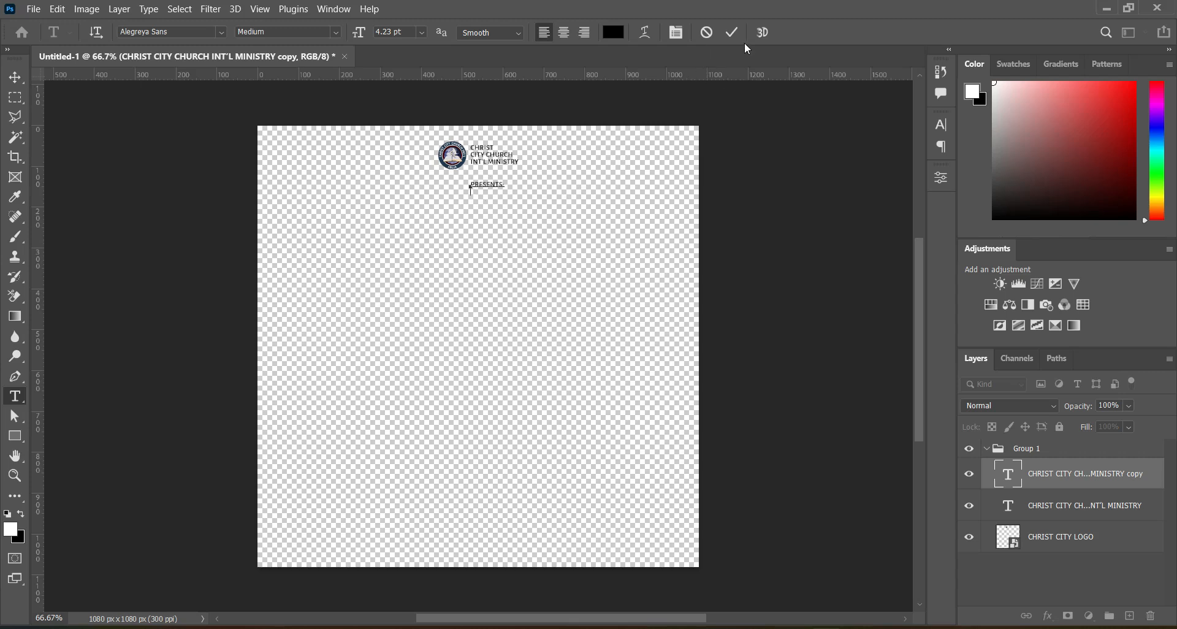
pyautogui.click(731, 32)
# Scale the "PRESENTS:" text up to about 126.6%
pyautogui.click(14, 78)
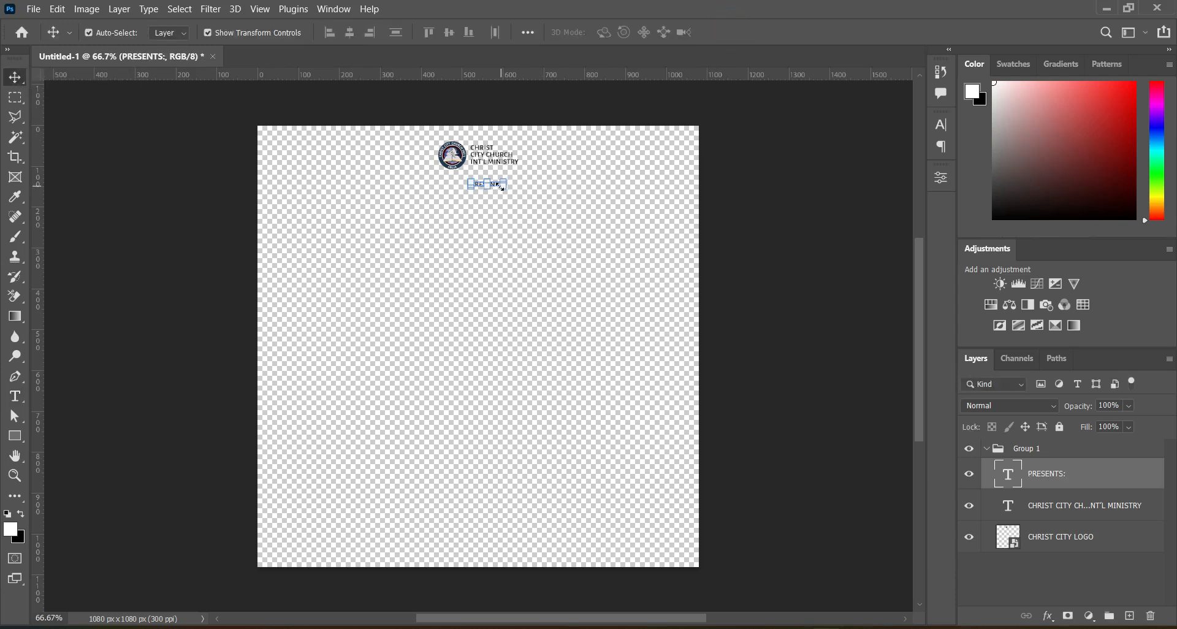
pyautogui.click(504, 184)
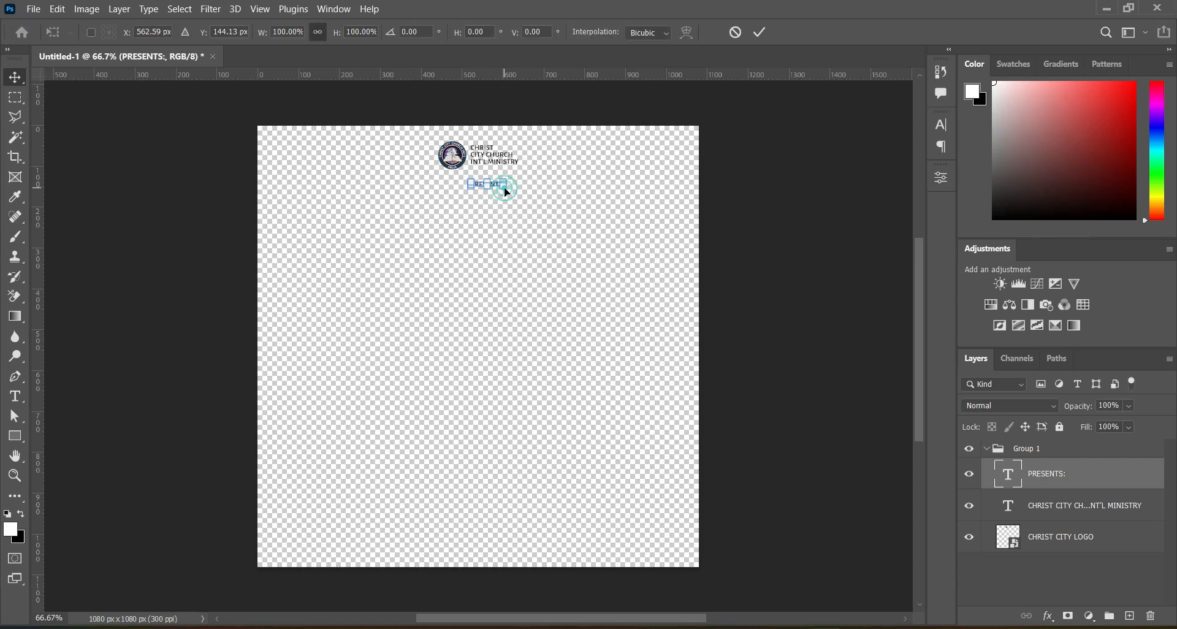
pyautogui.moveTo(507, 191); pyautogui.dragTo(515, 193)
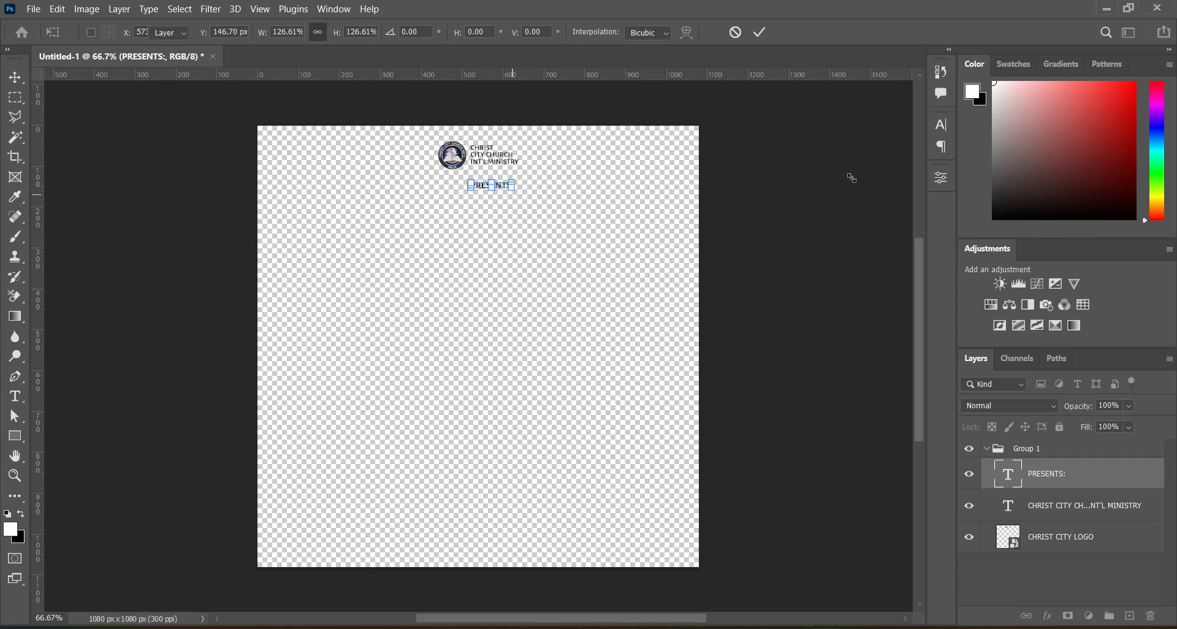
pyautogui.click(757, 32)
# Widen the letter spacing of the "PRESENTS:" text by setting its tracking to 500
pyautogui.click(941, 127)
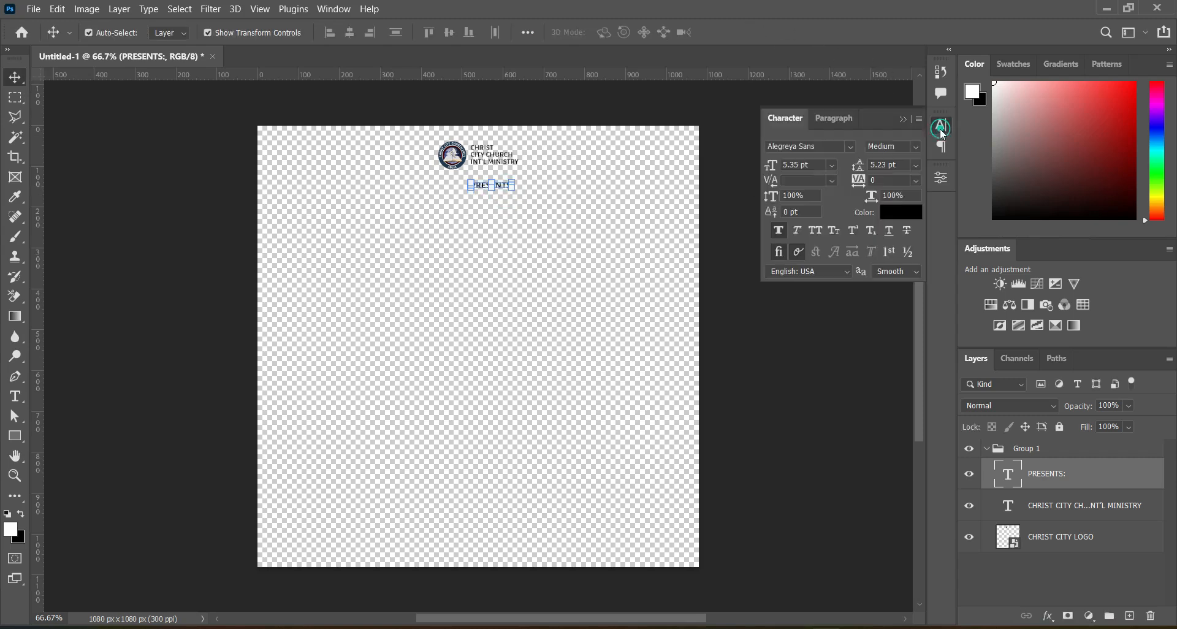
pyautogui.click(881, 178)
pyautogui.write('500')
pyautogui.press('Return')
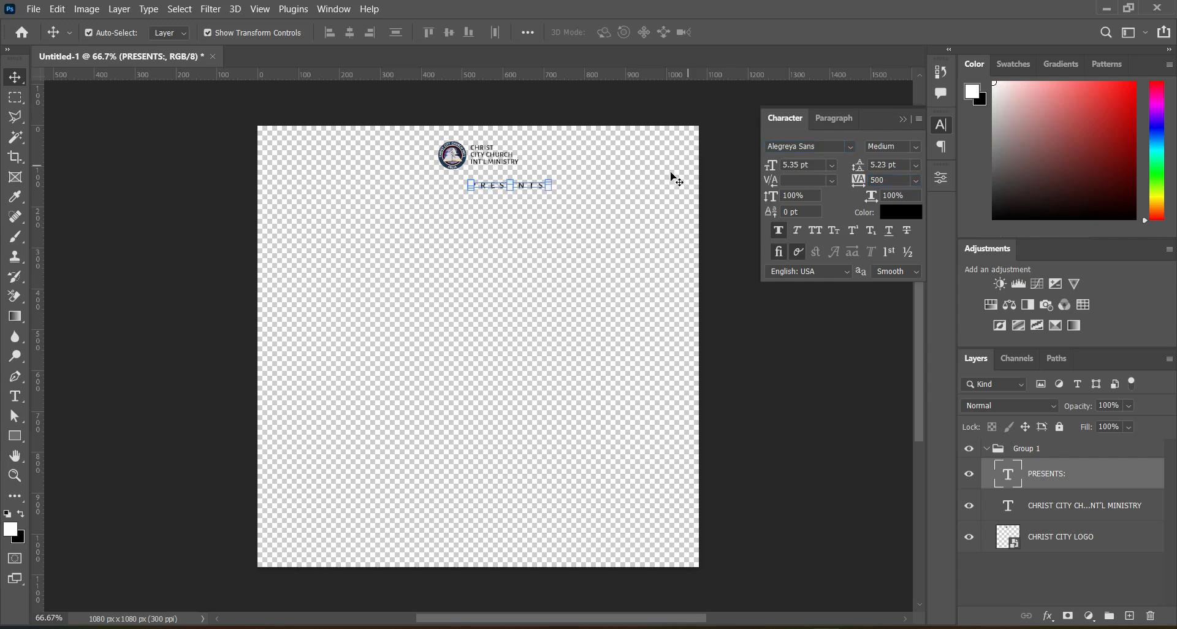
pyautogui.click(716, 205)
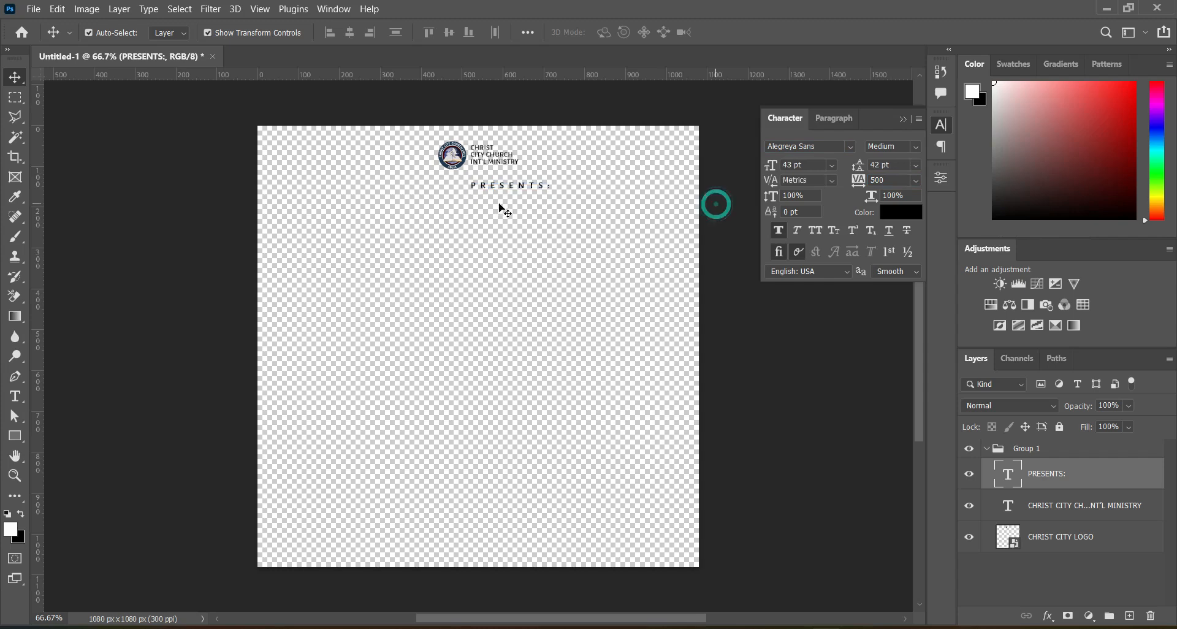
# Centre the "PRESENTS:" text horizontally on the canvas and clear the canvas selection
pyautogui.hotkey('ctrl', 'a')
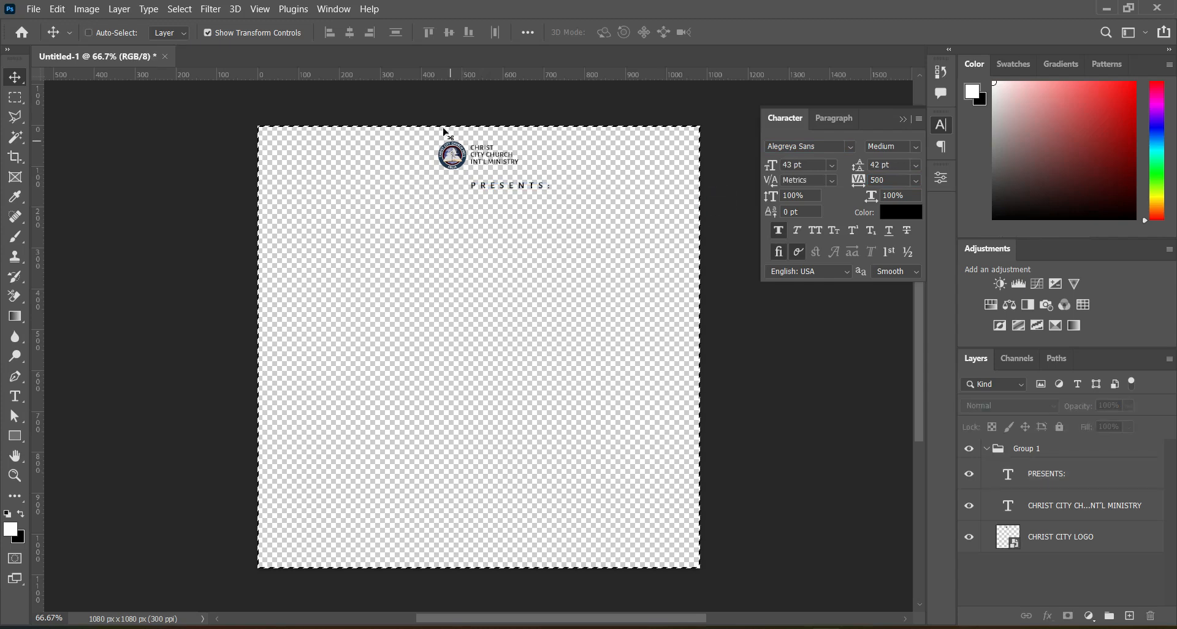
pyautogui.keyDown('ctrl'); pyautogui.click(1045, 476); pyautogui.keyUp('ctrl')
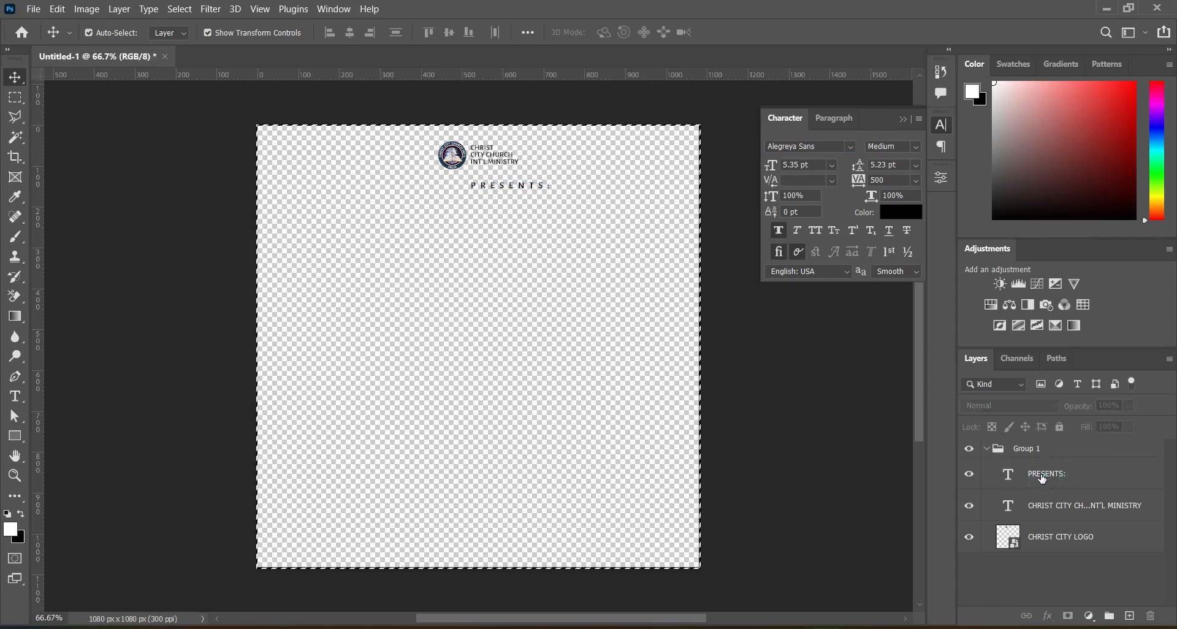
pyautogui.click(350, 33)
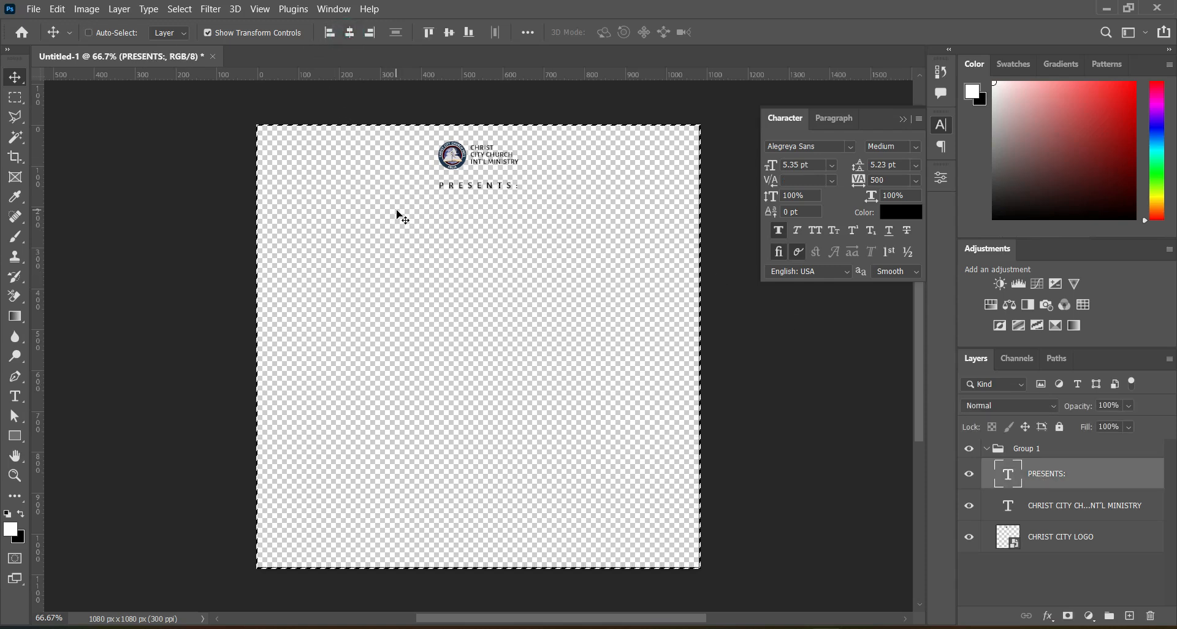
pyautogui.hotkey('ctrl', 'd')
pyautogui.keyDown('ctrl'); pyautogui.click(757, 357); pyautogui.keyUp('ctrl')
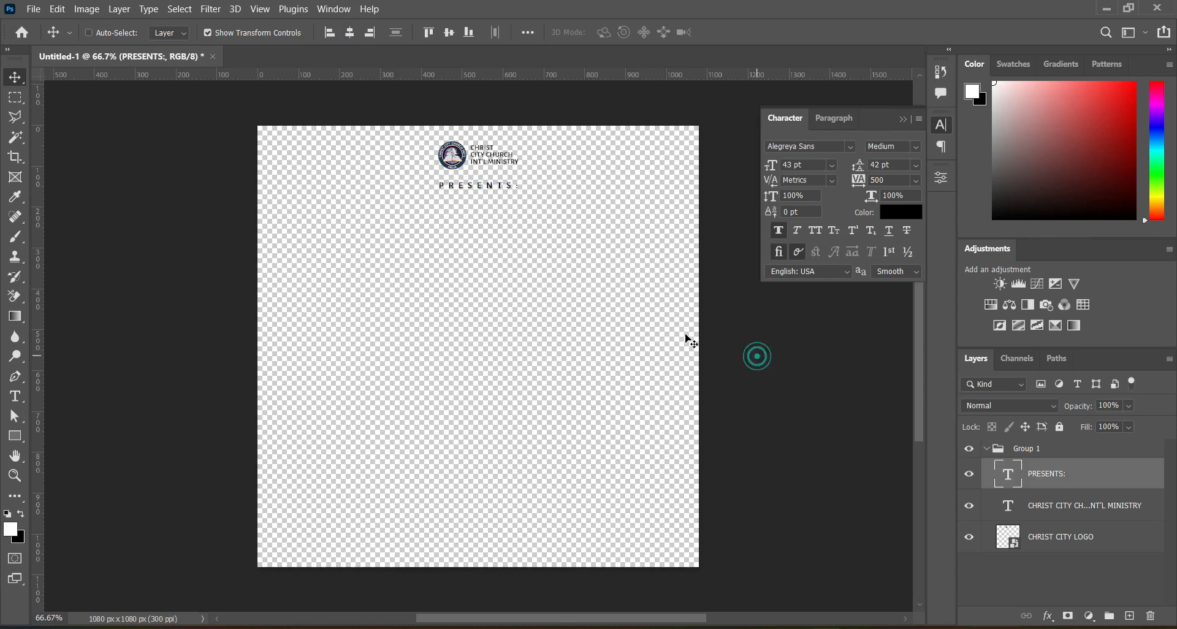
# Move the "PRESENTS:" text slightly lower to leave more space below the logo and church name
pyautogui.keyDown('ctrl'); pyautogui.click(493, 187); pyautogui.keyUp('ctrl')
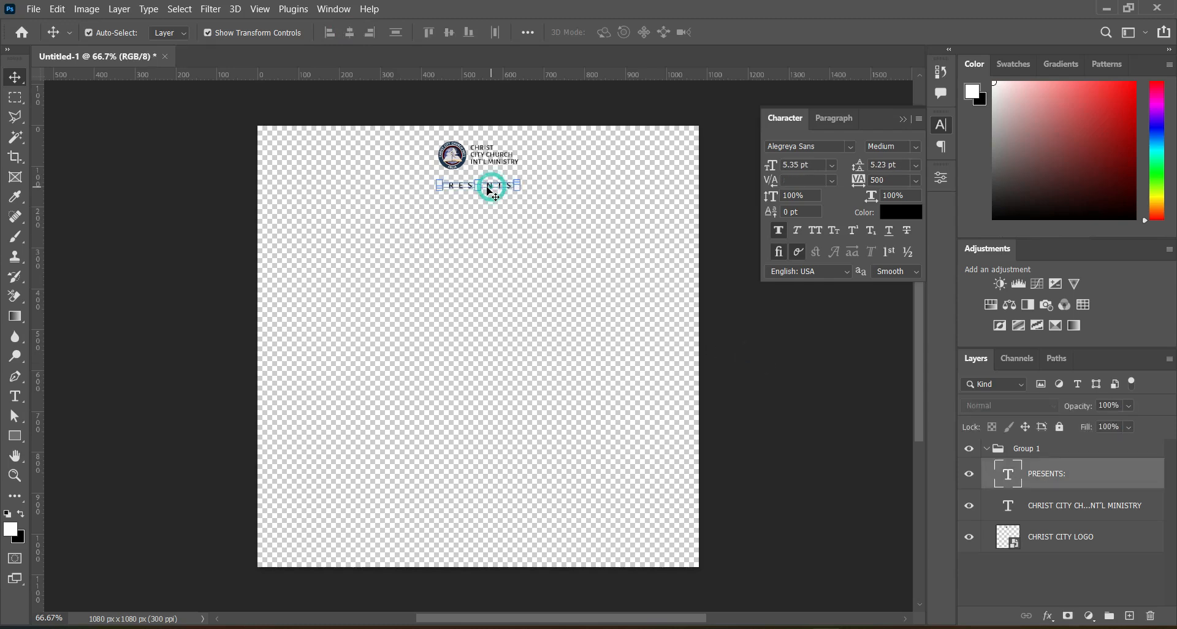
pyautogui.moveTo(494, 191); pyautogui.dragTo(489, 206)
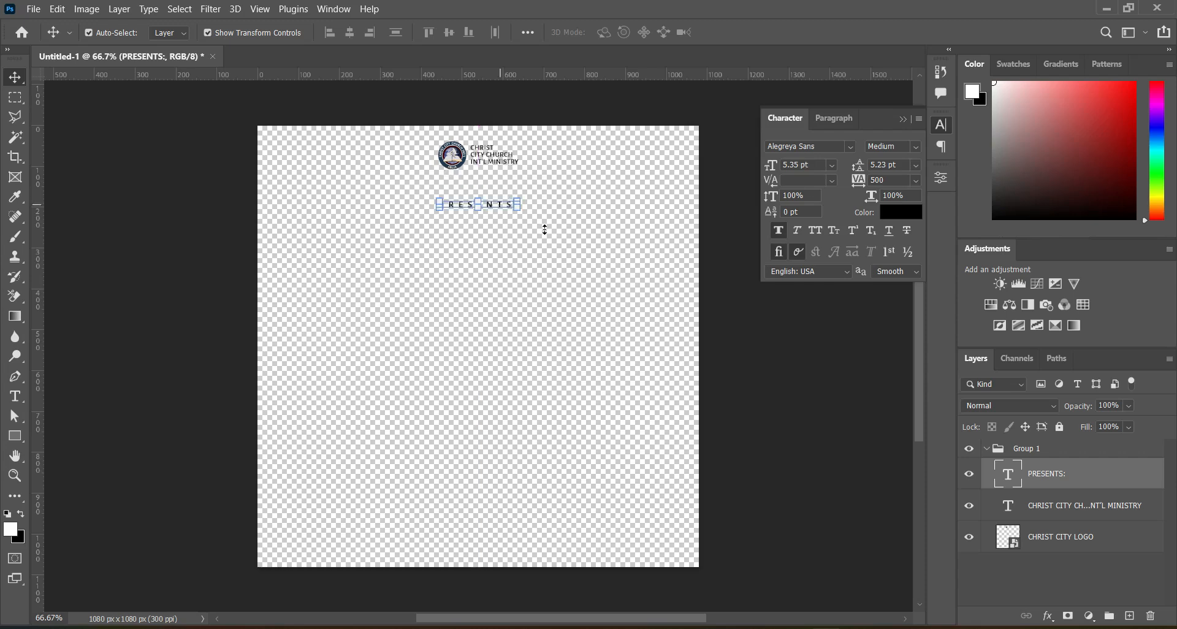
pyautogui.click(793, 359)
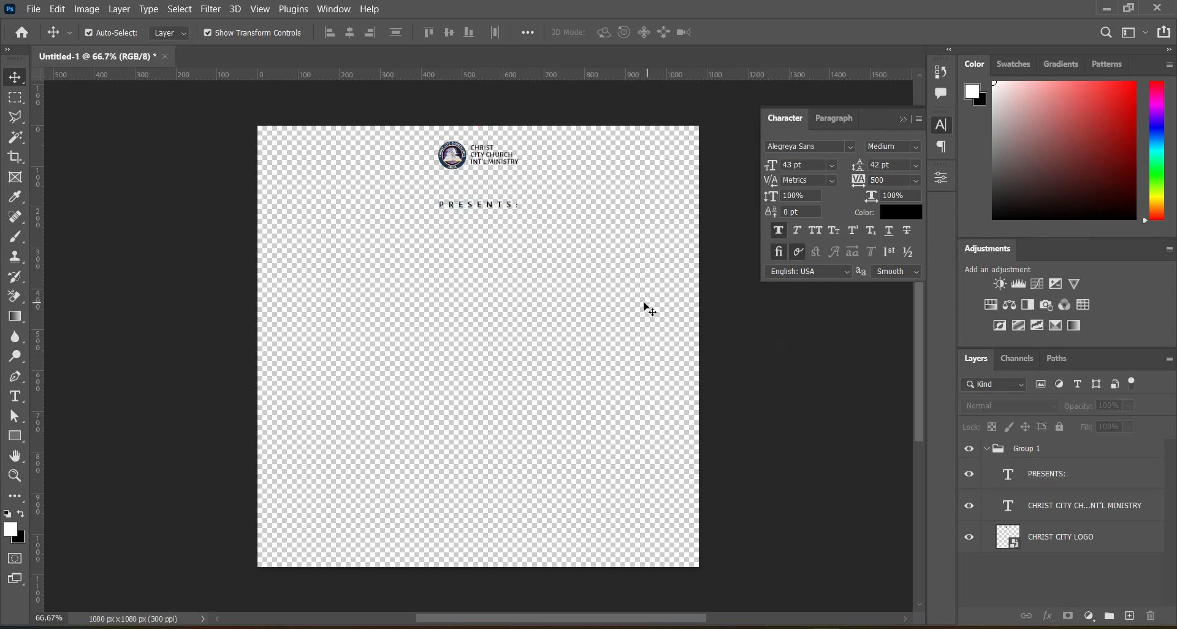
# Copy the "7" from doc.txt into a new text layer below "PRESENTS:" and set its tracking to 0
pyautogui.hotkey('alt', 'Tab')
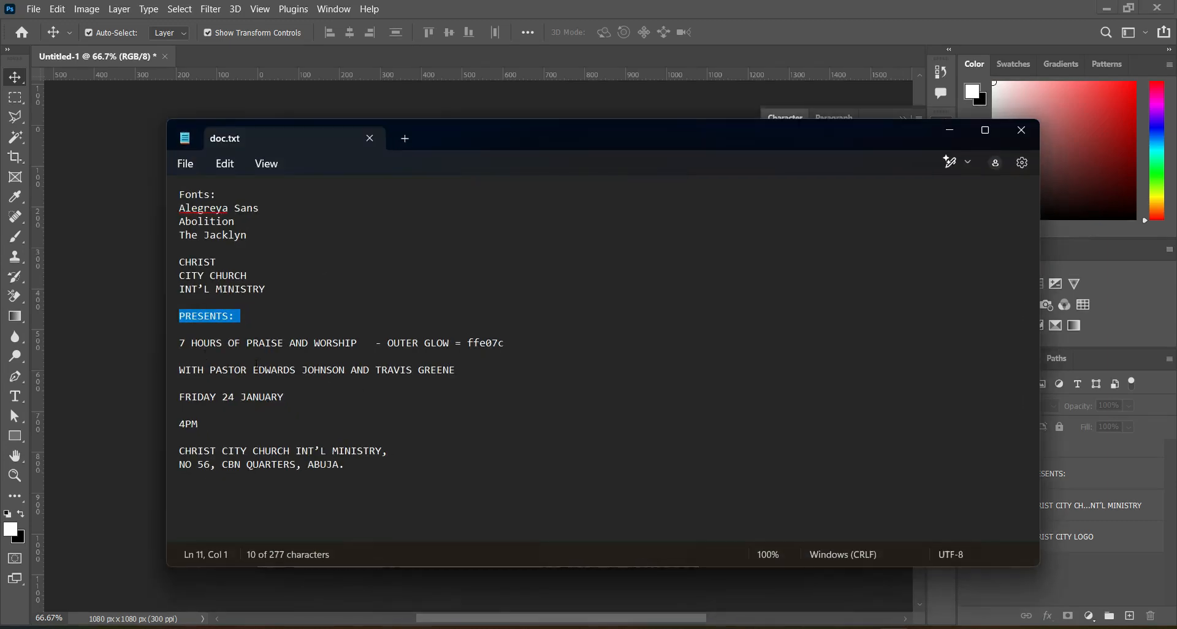
pyautogui.doubleClick(187, 344)
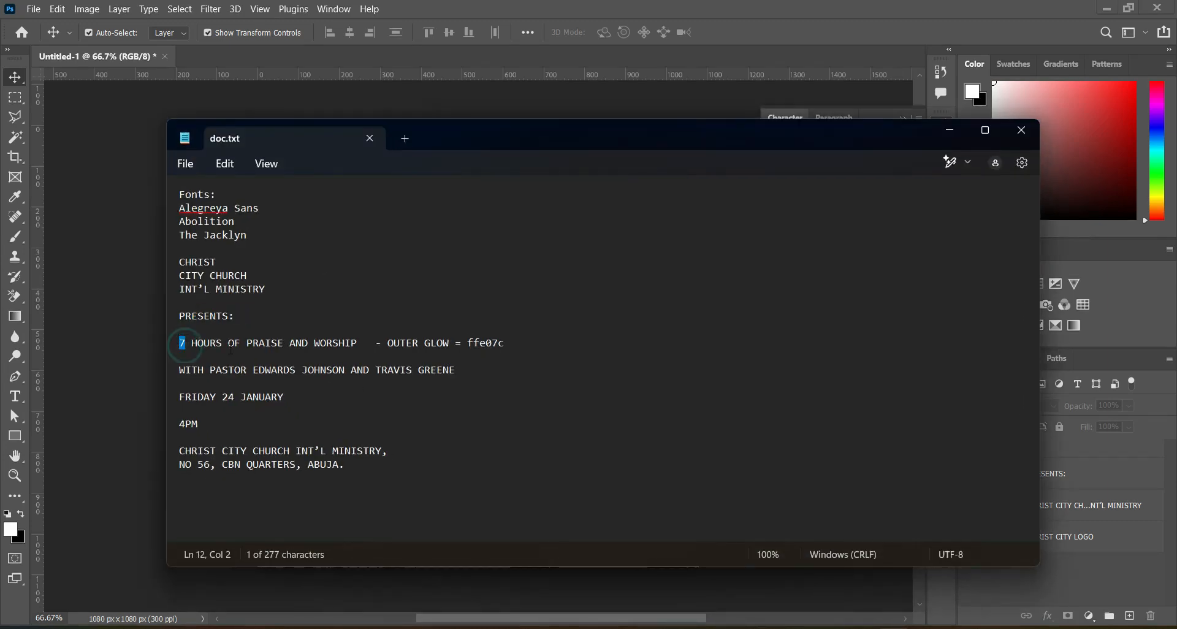
pyautogui.click(941, 134)
pyautogui.click(15, 397)
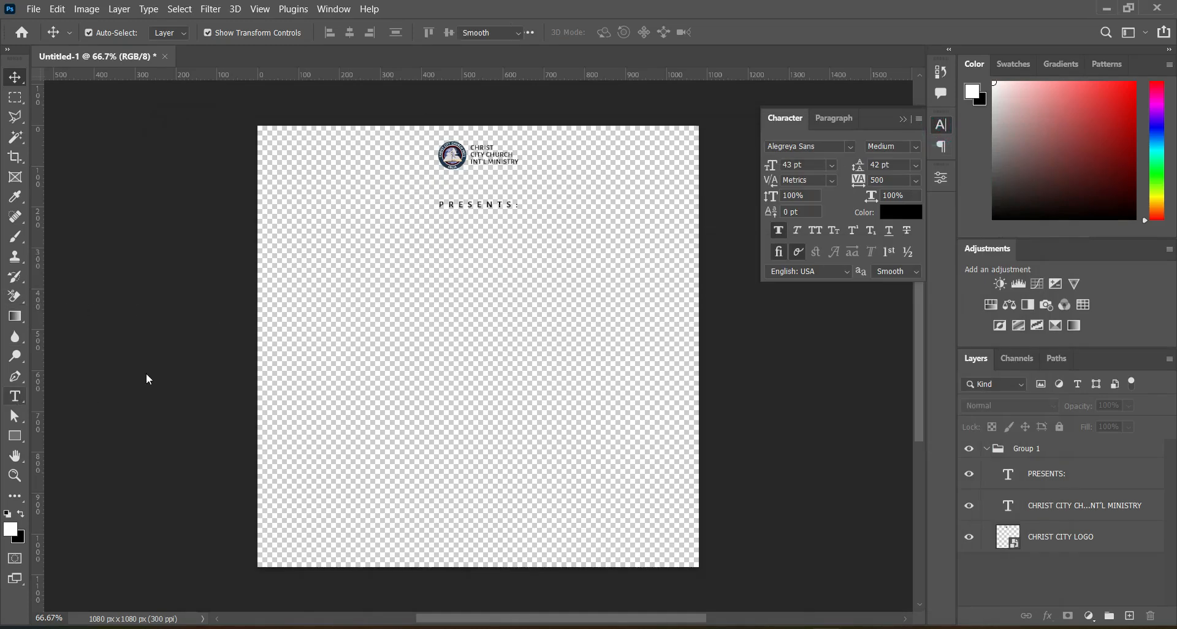
pyautogui.click(420, 279)
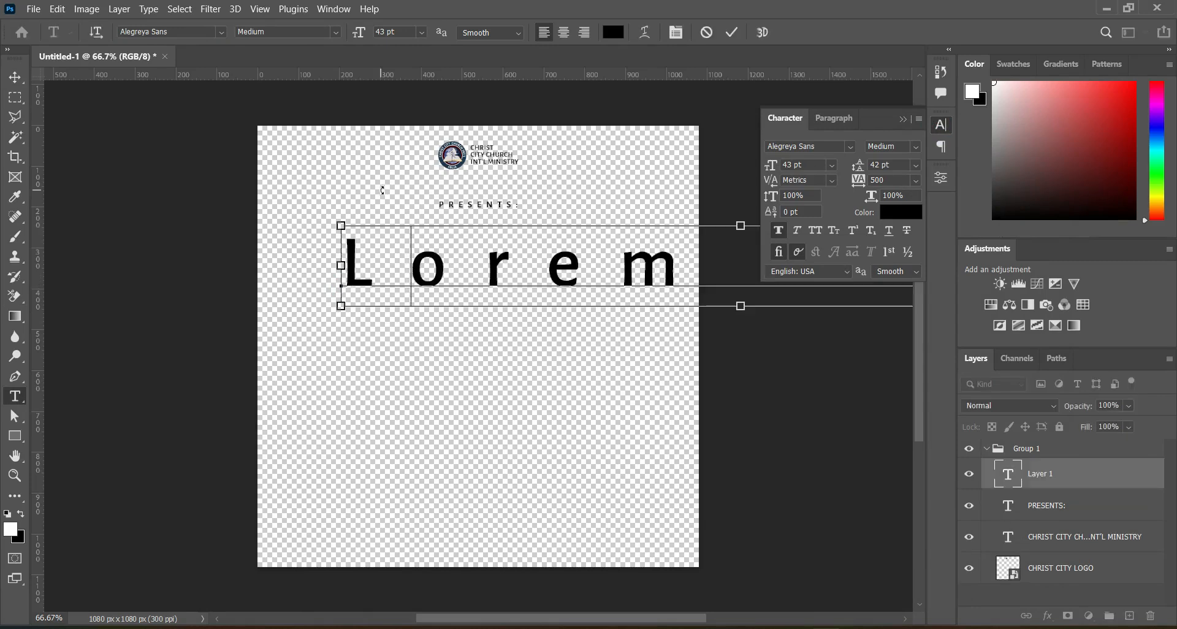
pyautogui.write('7')
pyautogui.click(731, 32)
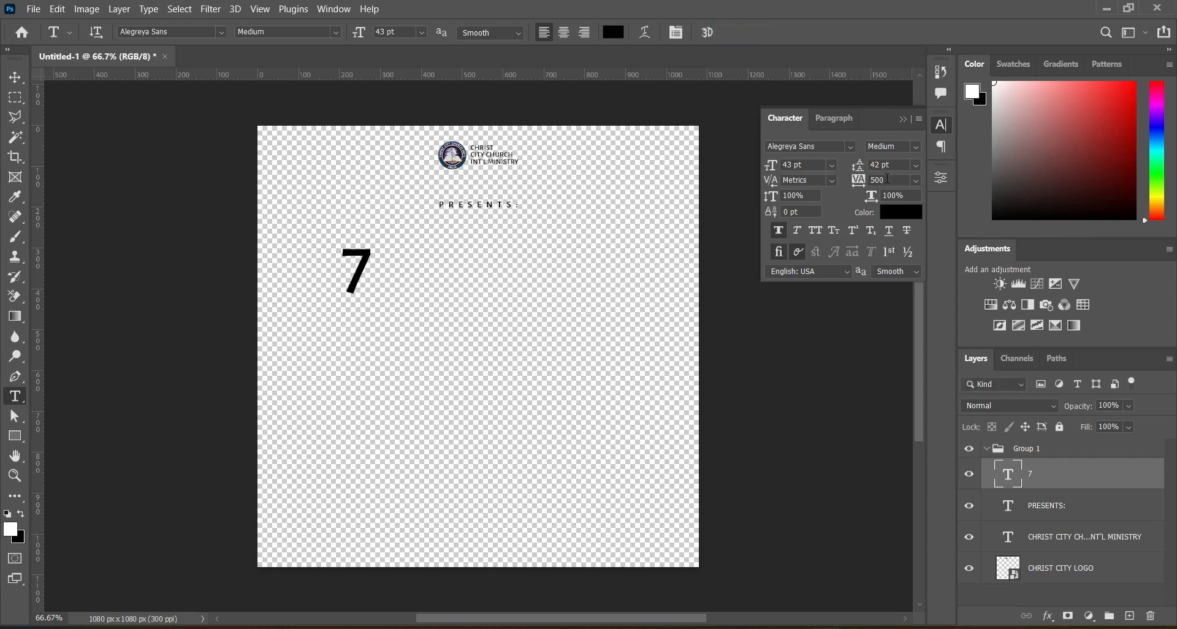
pyautogui.click(885, 178)
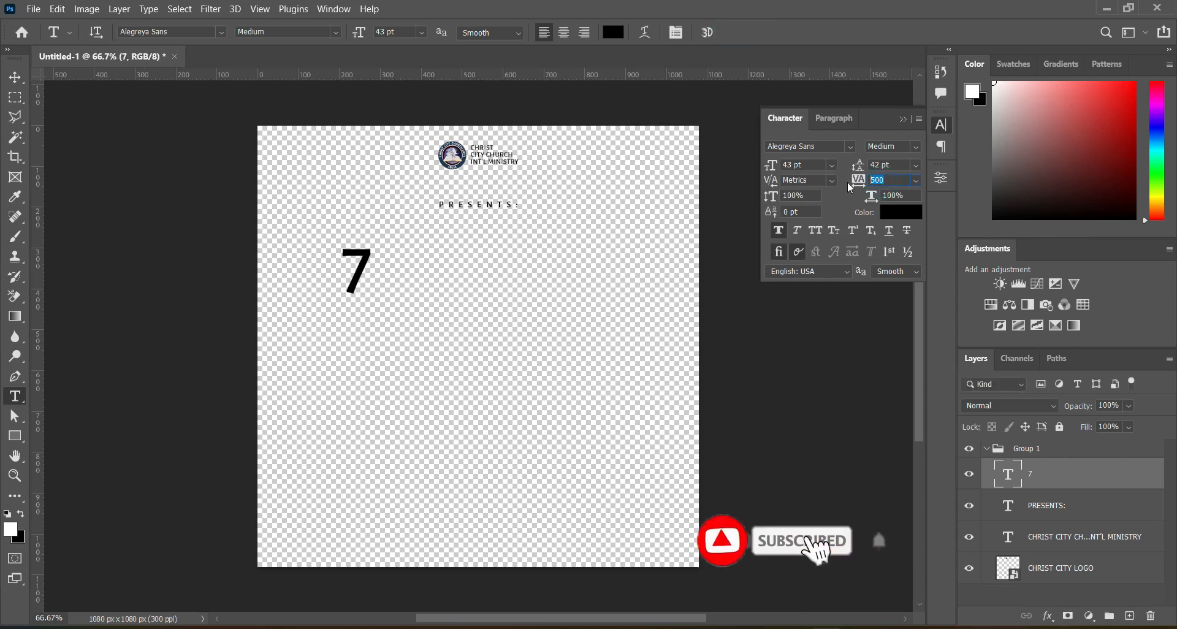
pyautogui.write('0')
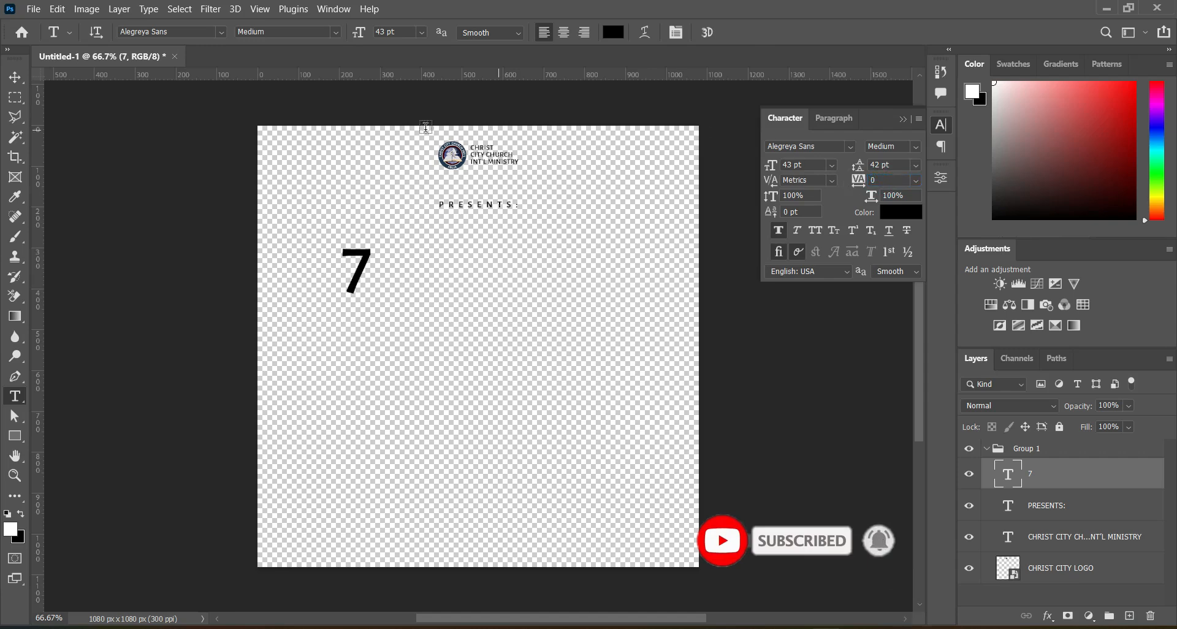
# Enlarge the "7" to about 362% and move it up to sit below "PRESENTS:", left of the canvas centre
pyautogui.click(15, 77)
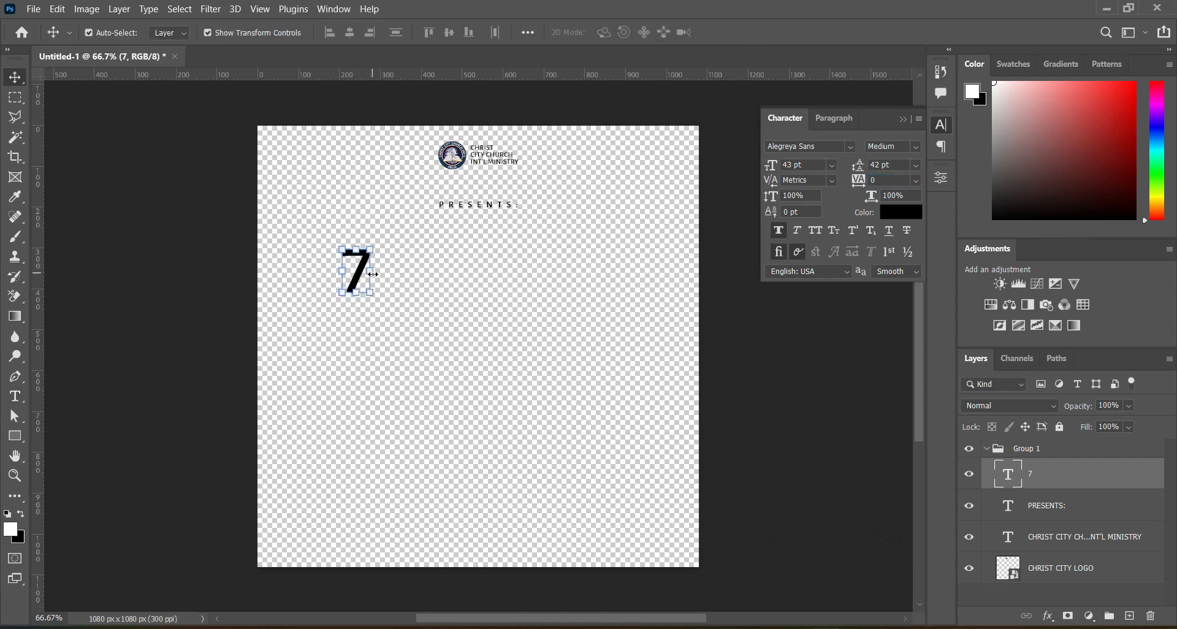
pyautogui.click(370, 292)
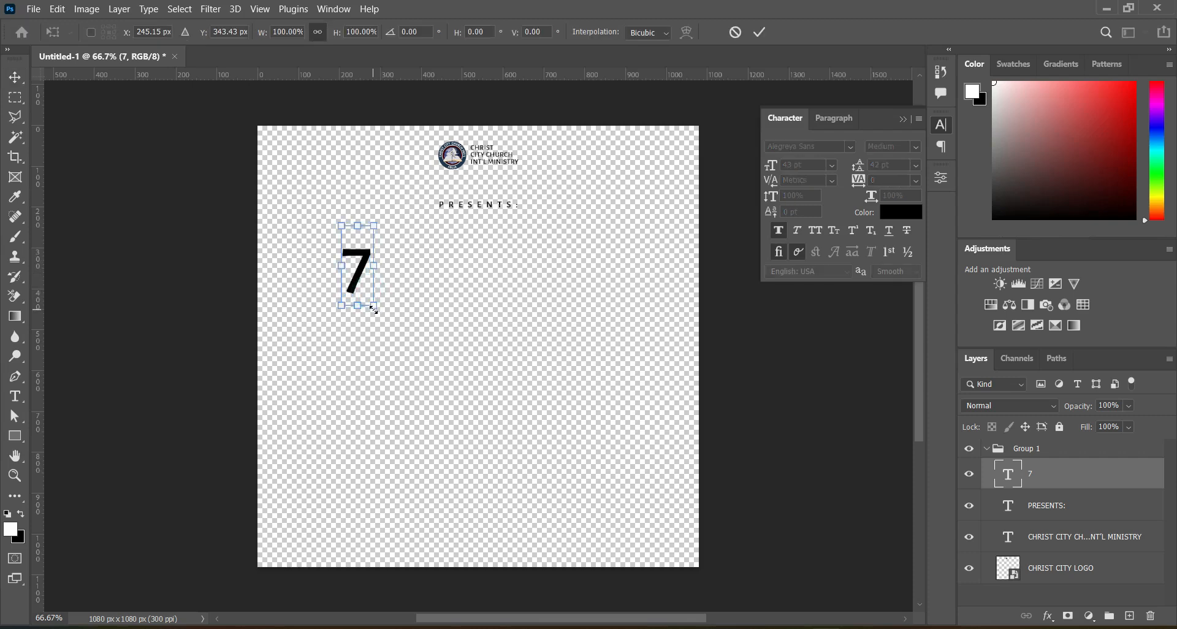
pyautogui.moveTo(374, 309); pyautogui.dragTo(545, 488)
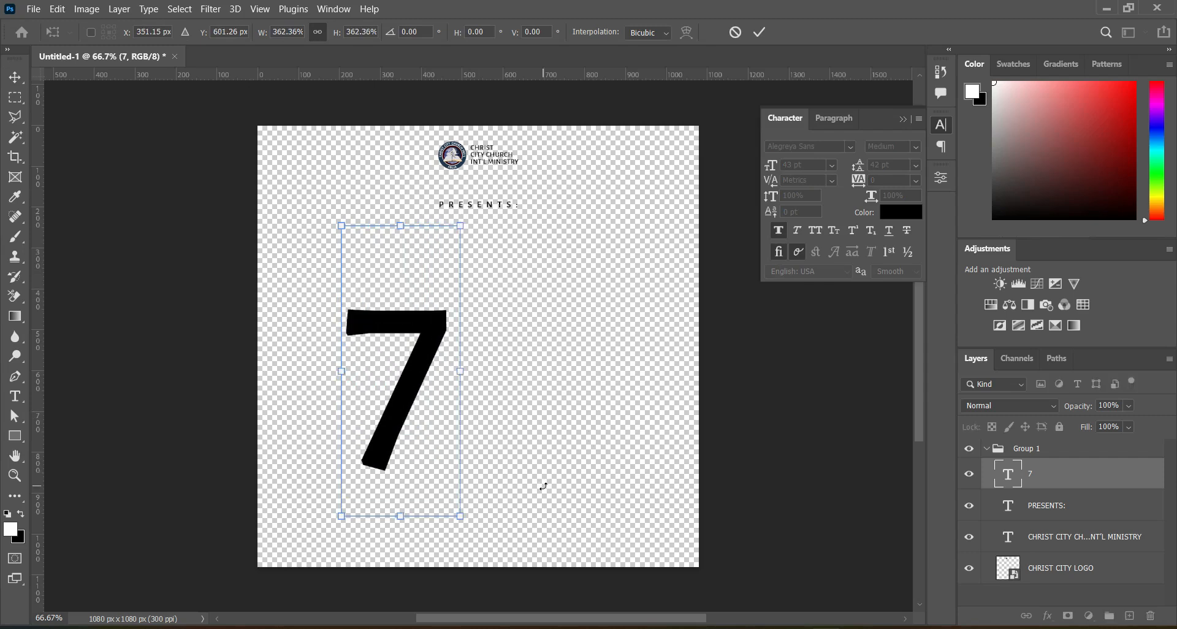
pyautogui.moveTo(415, 400); pyautogui.dragTo(407, 342)
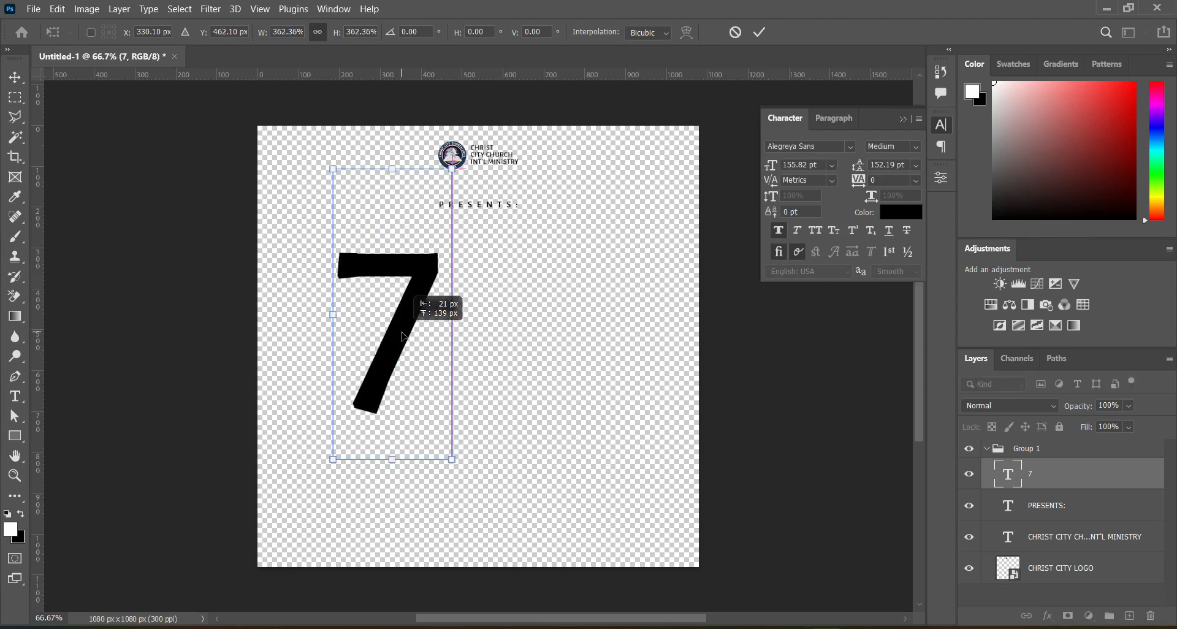
pyautogui.click(759, 31)
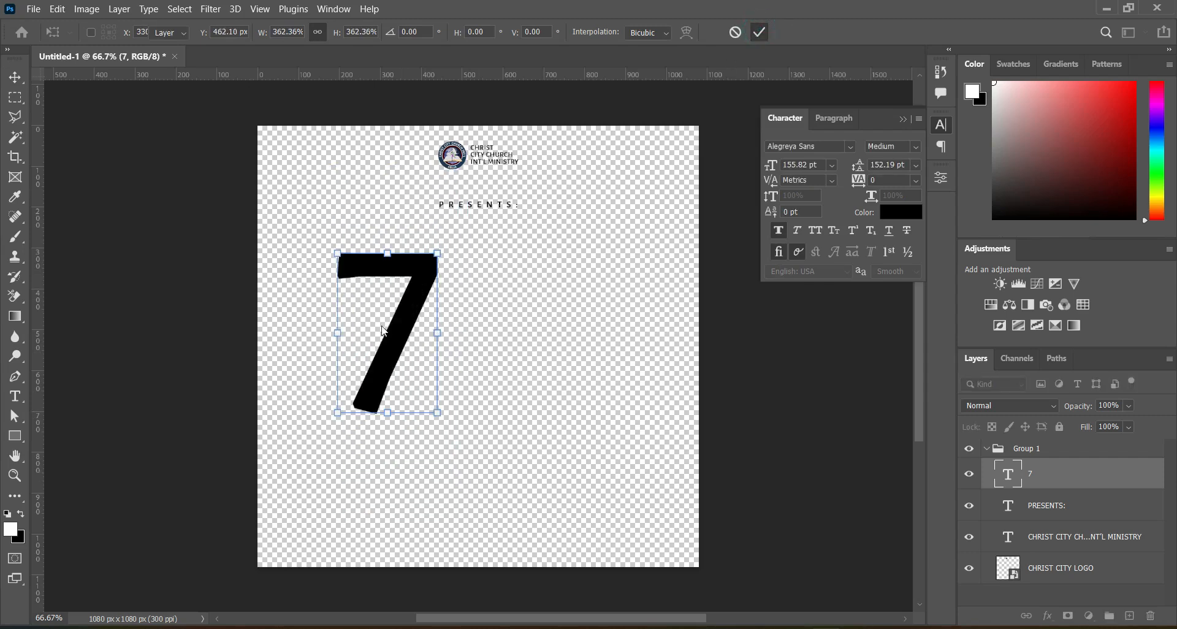
# Change the font style of the "7" to Bold
pyautogui.click(15, 396)
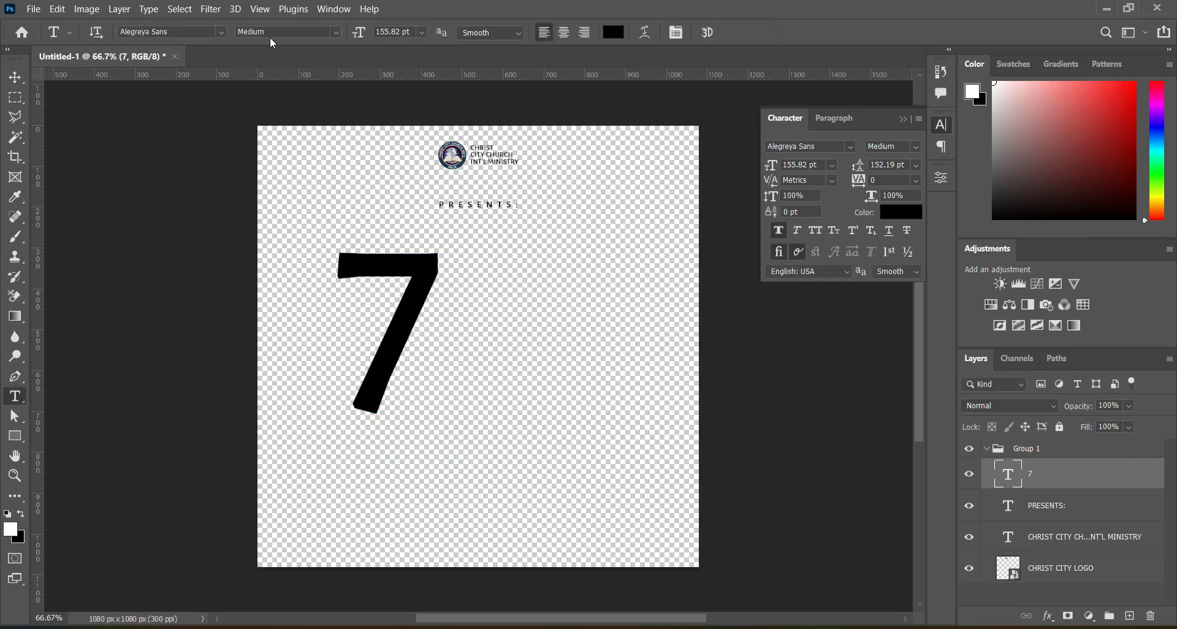
pyautogui.click(336, 32)
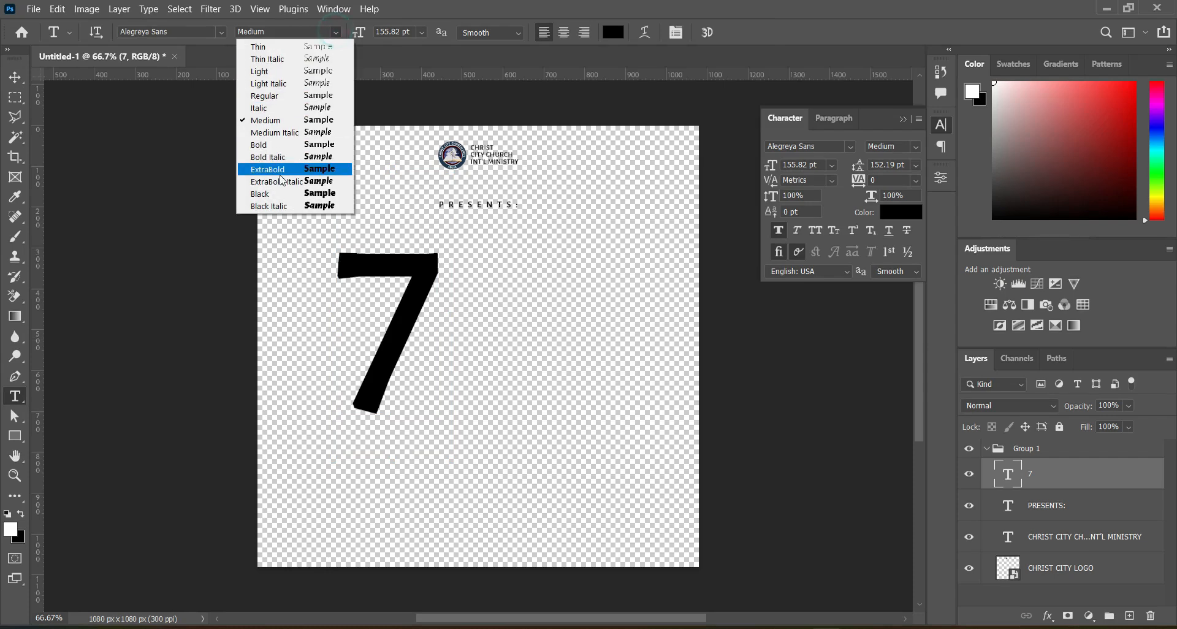
pyautogui.click(274, 149)
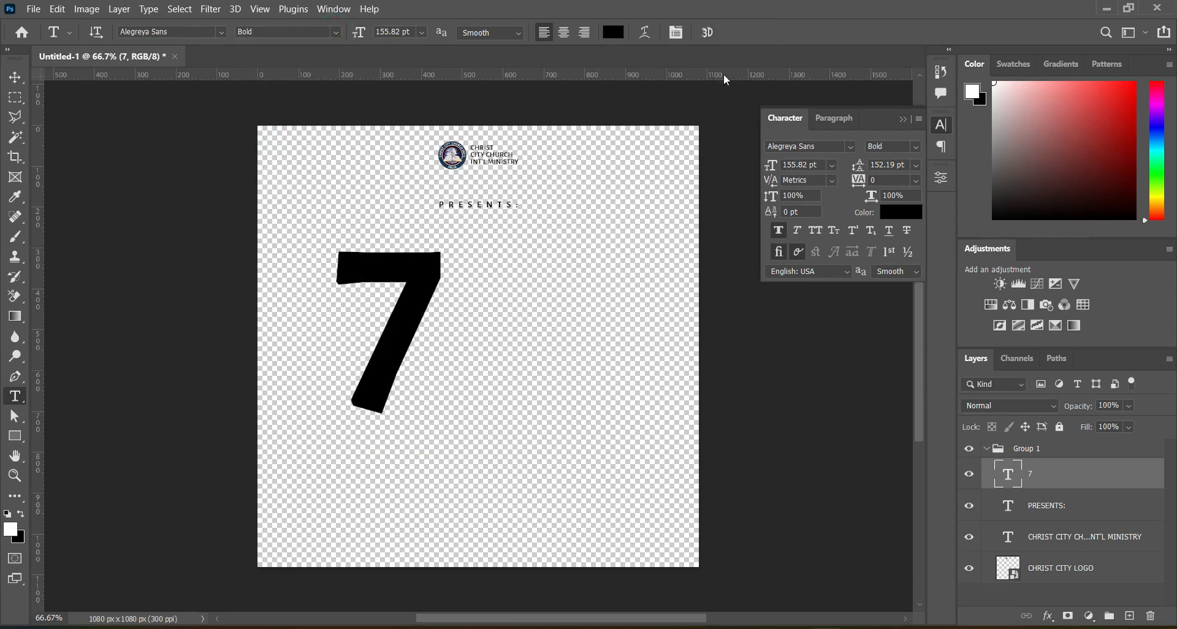
pyautogui.click(15, 78)
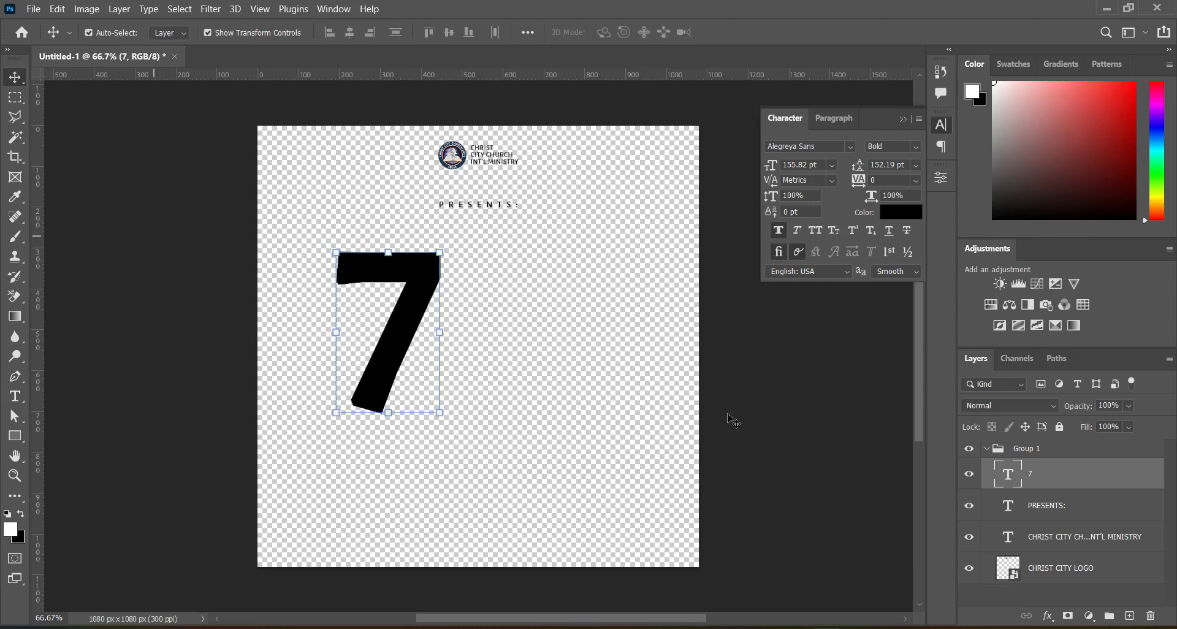
# Move the "7" layer out of and above the collapsed Group 1, and convert it to a smart object
pyautogui.moveTo(1046, 473); pyautogui.dragTo(1044, 443)
pyautogui.moveTo(988, 467); pyautogui.dragTo(990, 465)
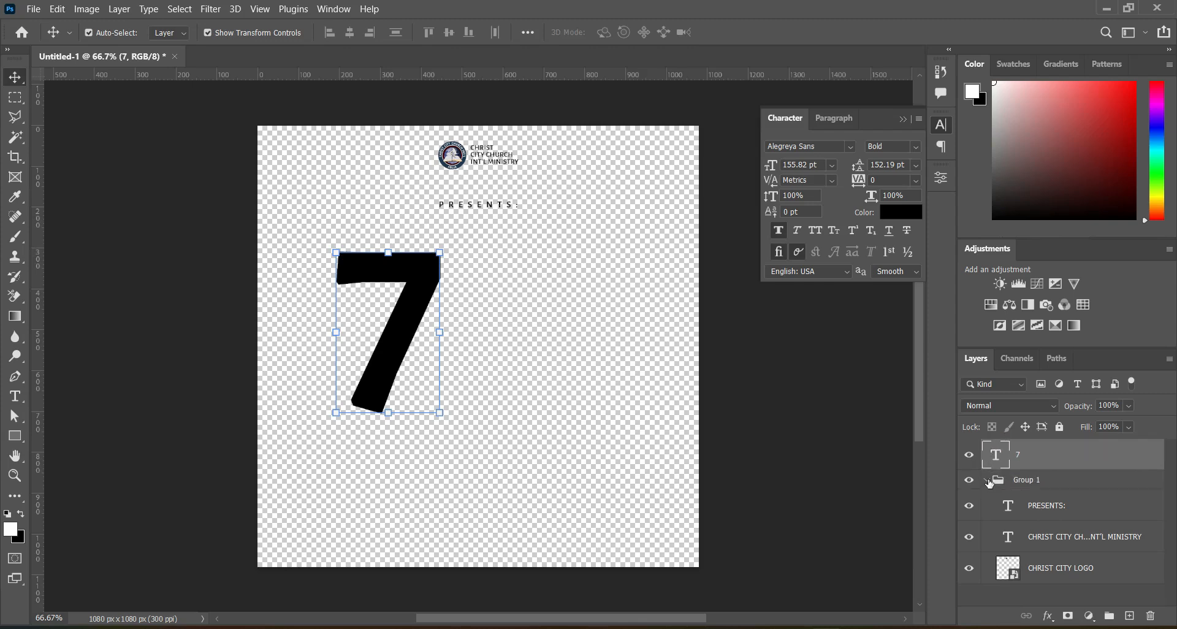
pyautogui.click(987, 481)
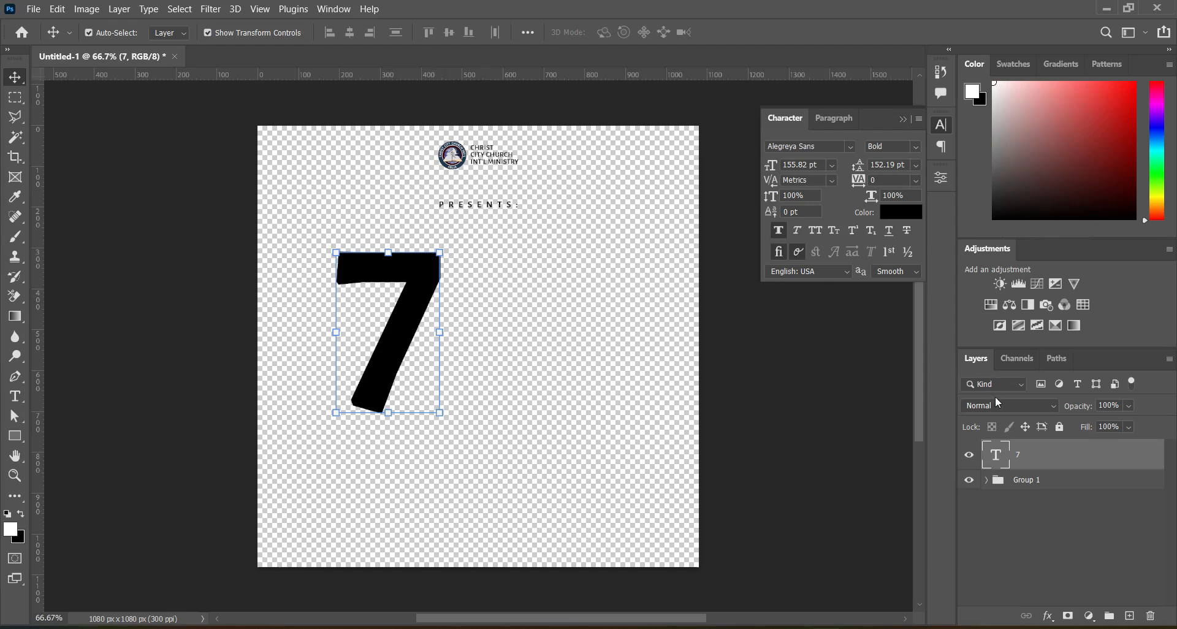
pyautogui.rightClick(1037, 460)
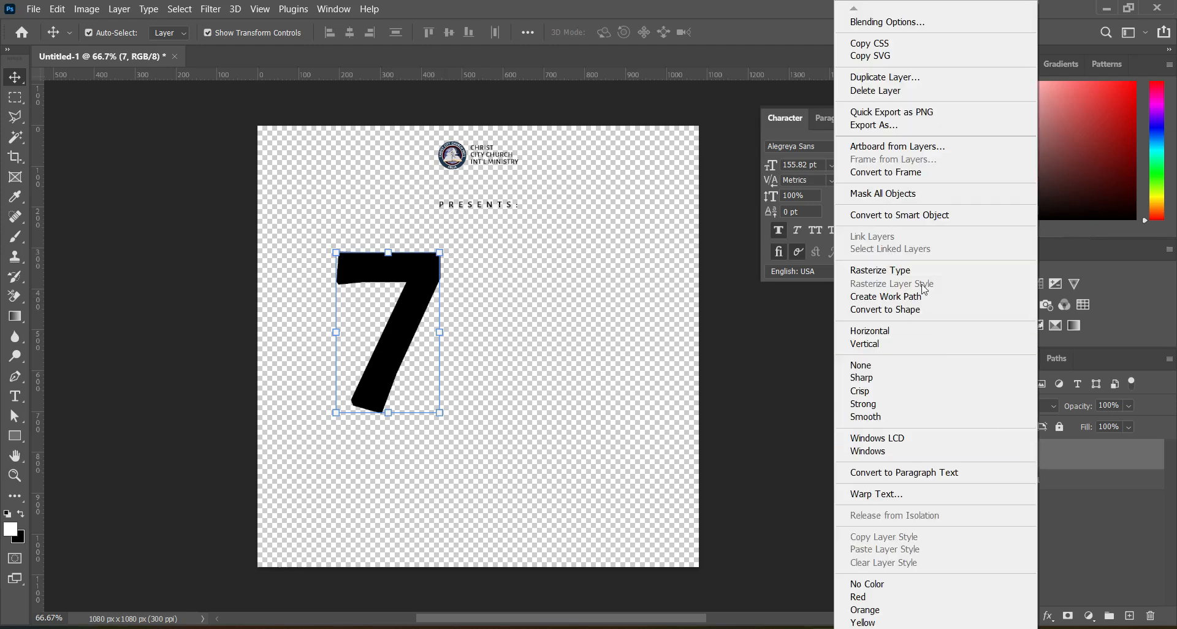
pyautogui.click(926, 216)
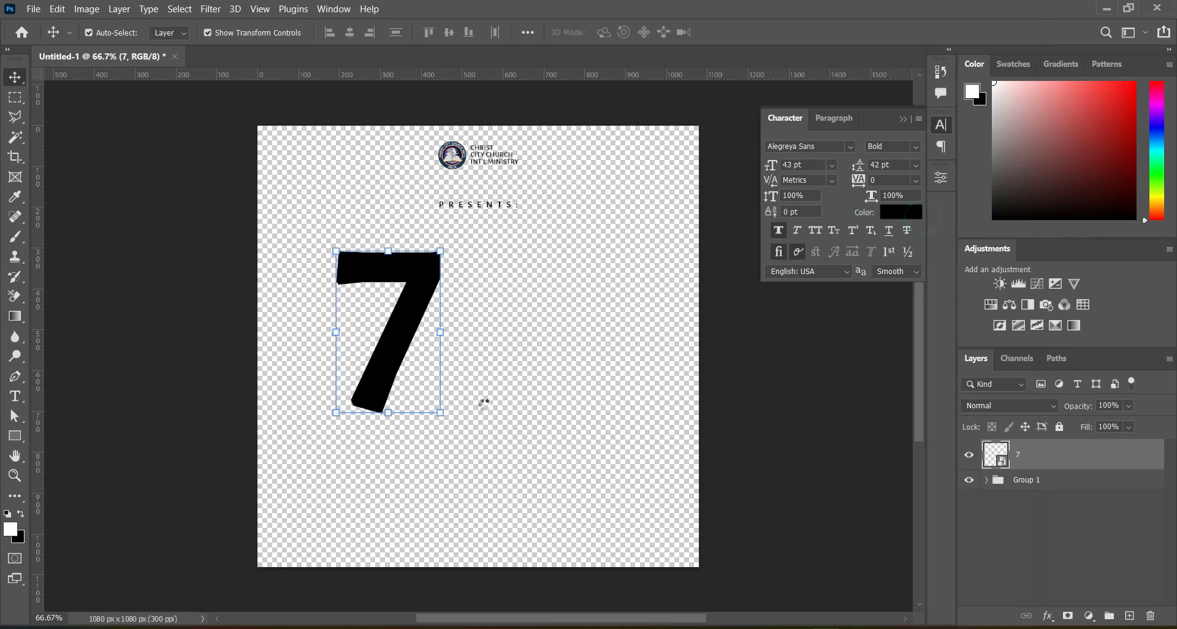
# Enlarge the "7" to about 162% and custom-warp it, bulging its left edge outward and curving its right edge inward
pyautogui.moveTo(439, 331); pyautogui.dragTo(505, 331)
pyautogui.click(684, 32)
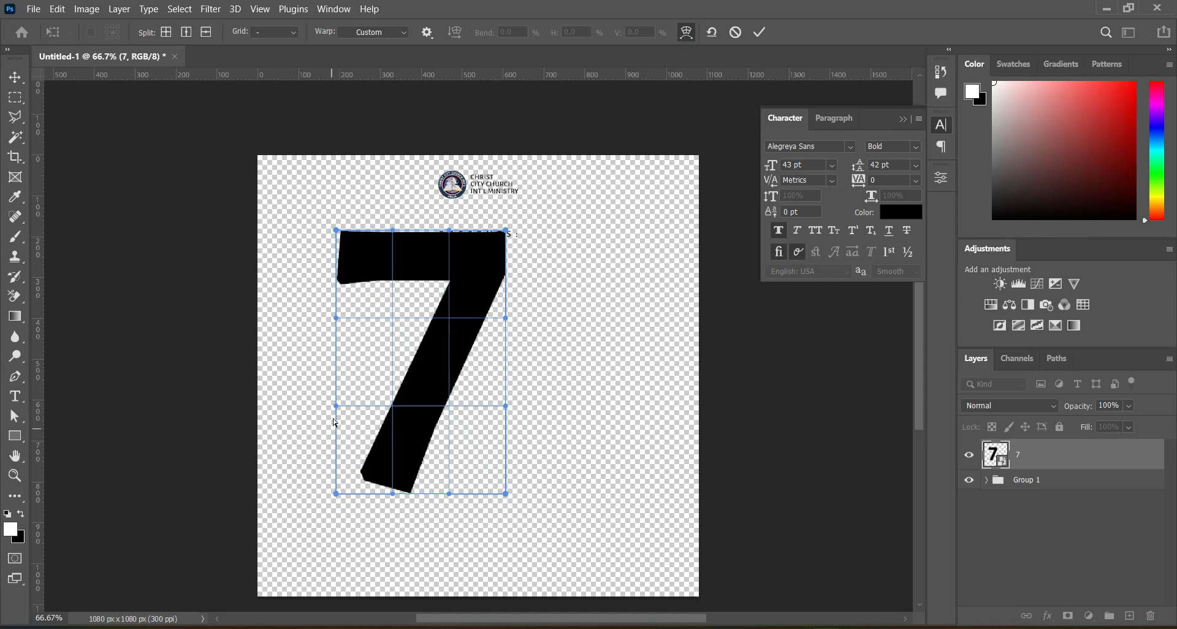
pyautogui.moveTo(336, 377); pyautogui.dragTo(300, 376)
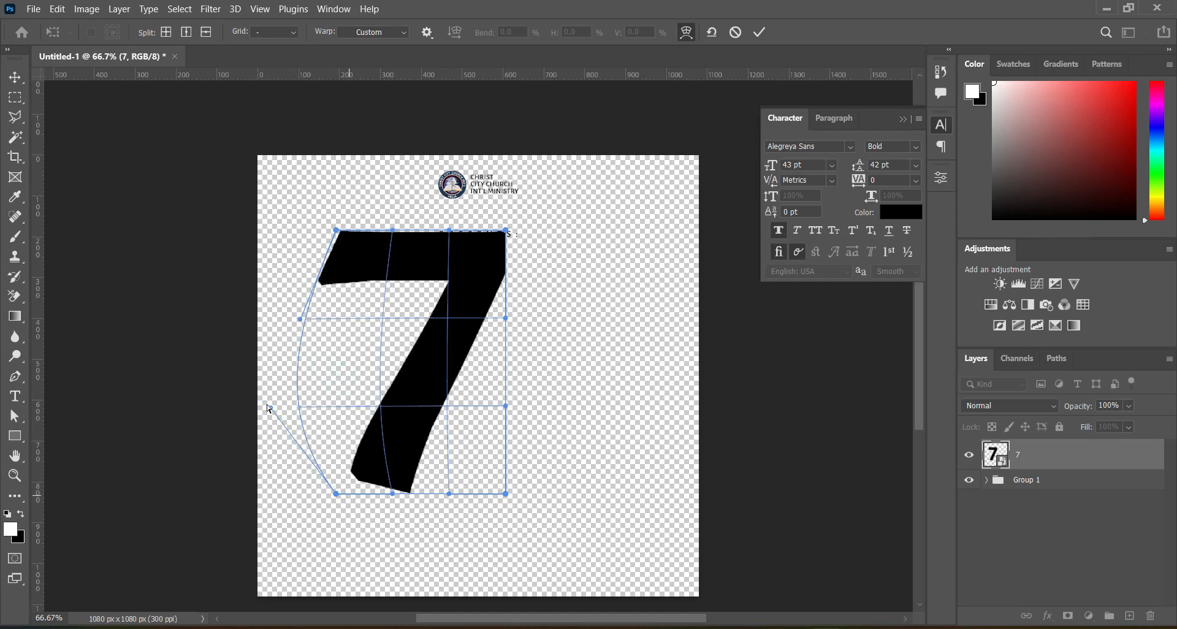
pyautogui.moveTo(262, 423); pyautogui.dragTo(233, 510)
pyautogui.moveTo(507, 372); pyautogui.dragTo(436, 367)
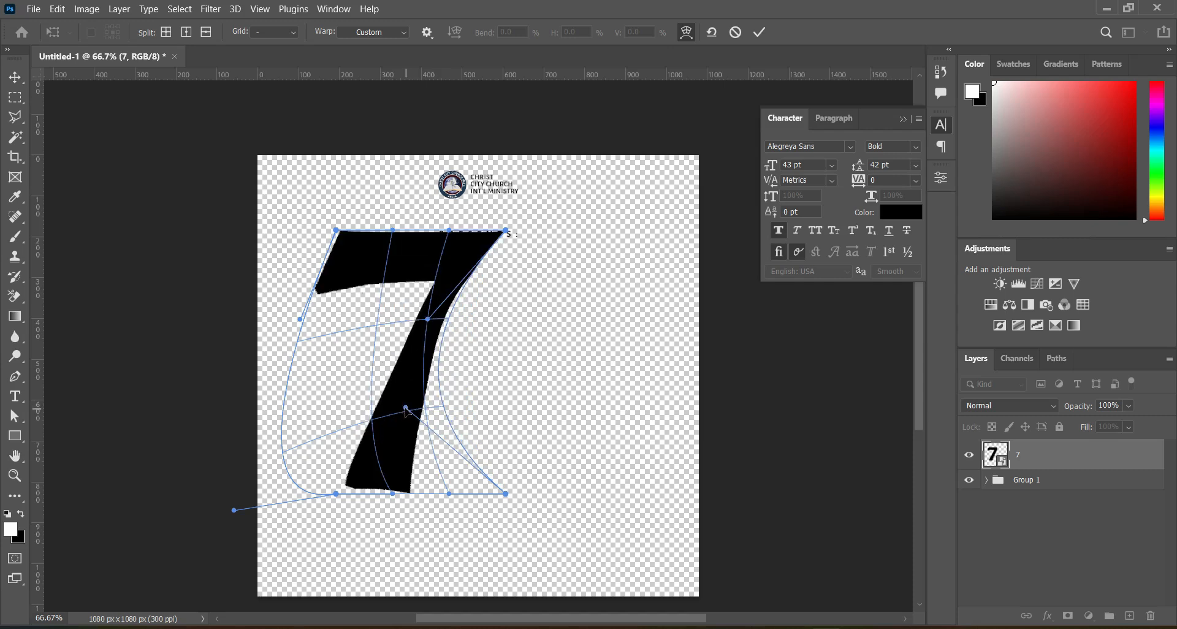
pyautogui.moveTo(406, 409); pyautogui.dragTo(387, 413)
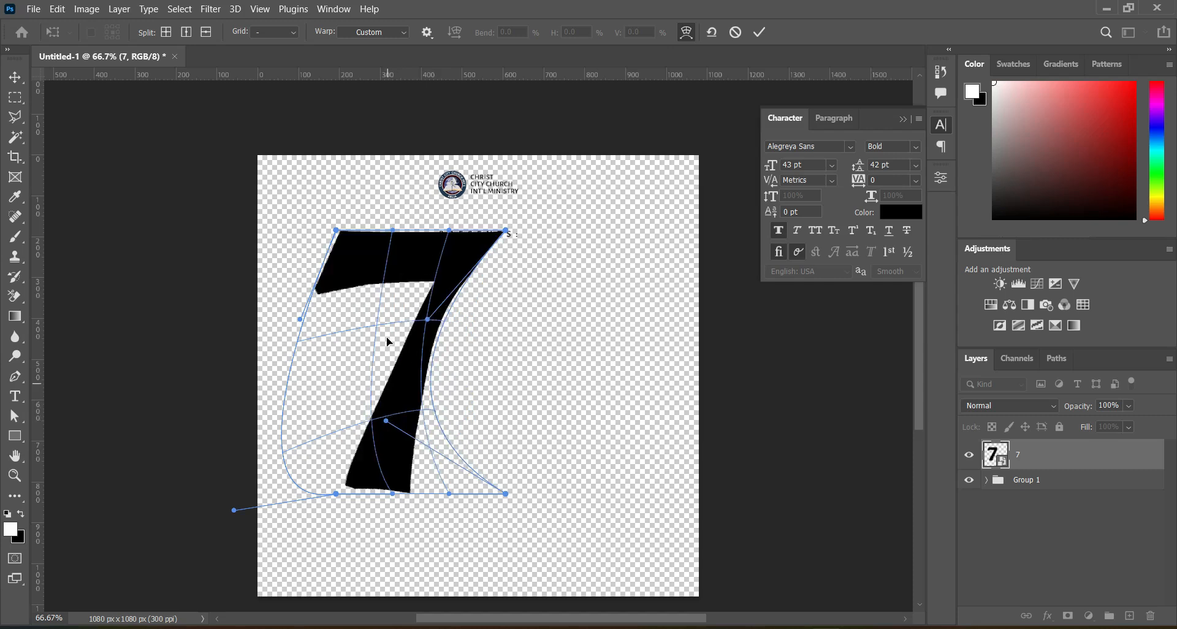
# Refine the warp curves along both sides of the "7" so its upper-left tip flares out, and apply the warp
pyautogui.moveTo(427, 319); pyautogui.dragTo(424, 312)
pyautogui.moveTo(289, 318); pyautogui.dragTo(277, 313)
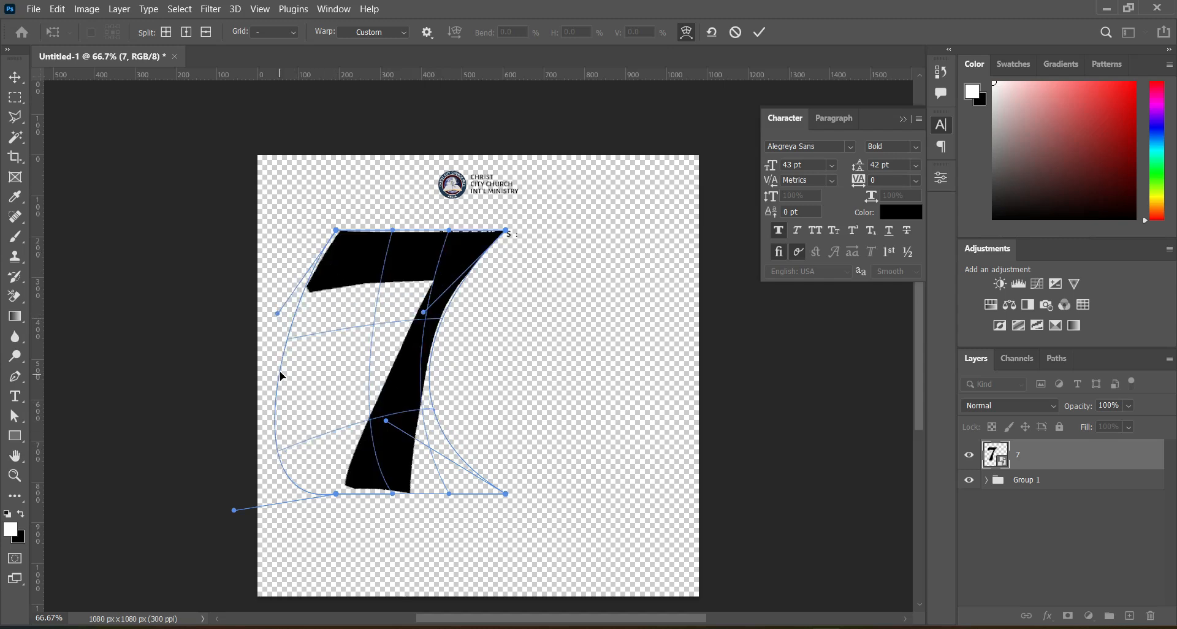
pyautogui.moveTo(283, 366)
pyautogui.mouseDown()
pyautogui.moveTo(264, 358)
pyautogui.moveTo(276, 378)
pyautogui.mouseUp()
pyautogui.moveTo(445, 312); pyautogui.dragTo(446, 329)
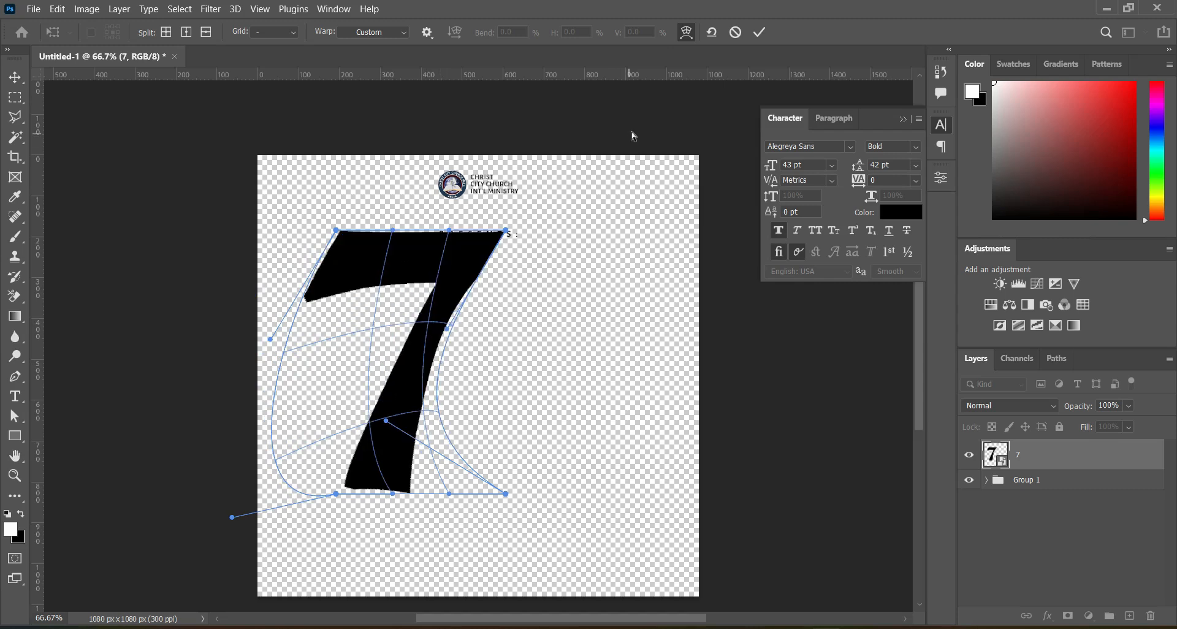
pyautogui.click(759, 32)
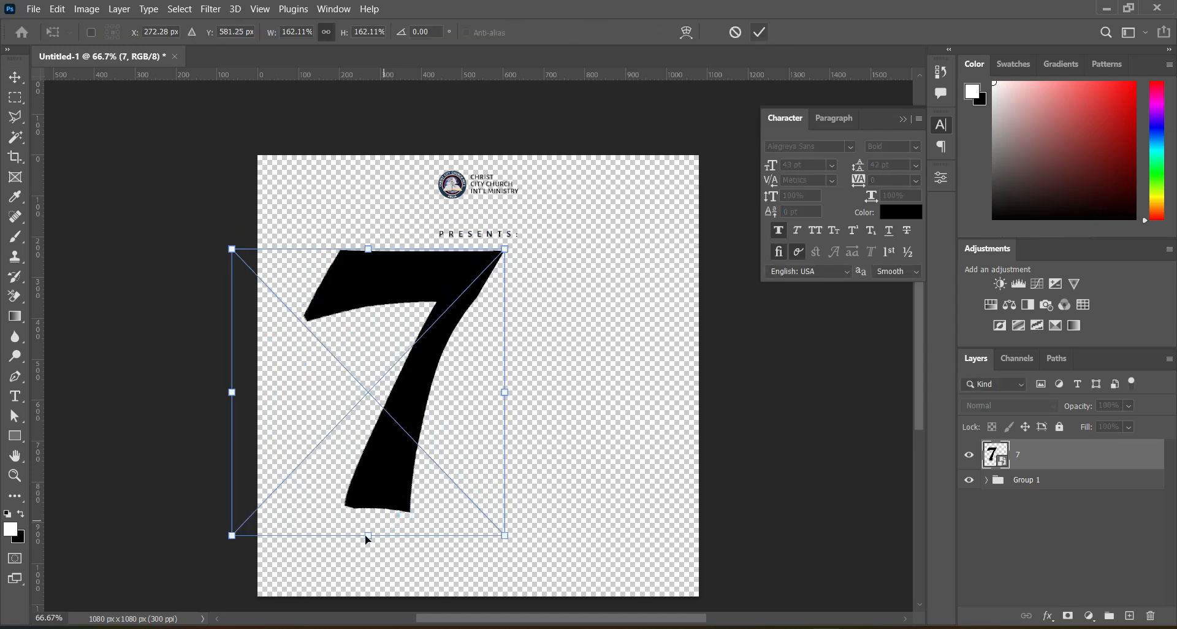
# Scale the warped "7" down to about 86% and position it just below and to the left of "PRESENTS:"
pyautogui.moveTo(368, 536); pyautogui.dragTo(385, 417)
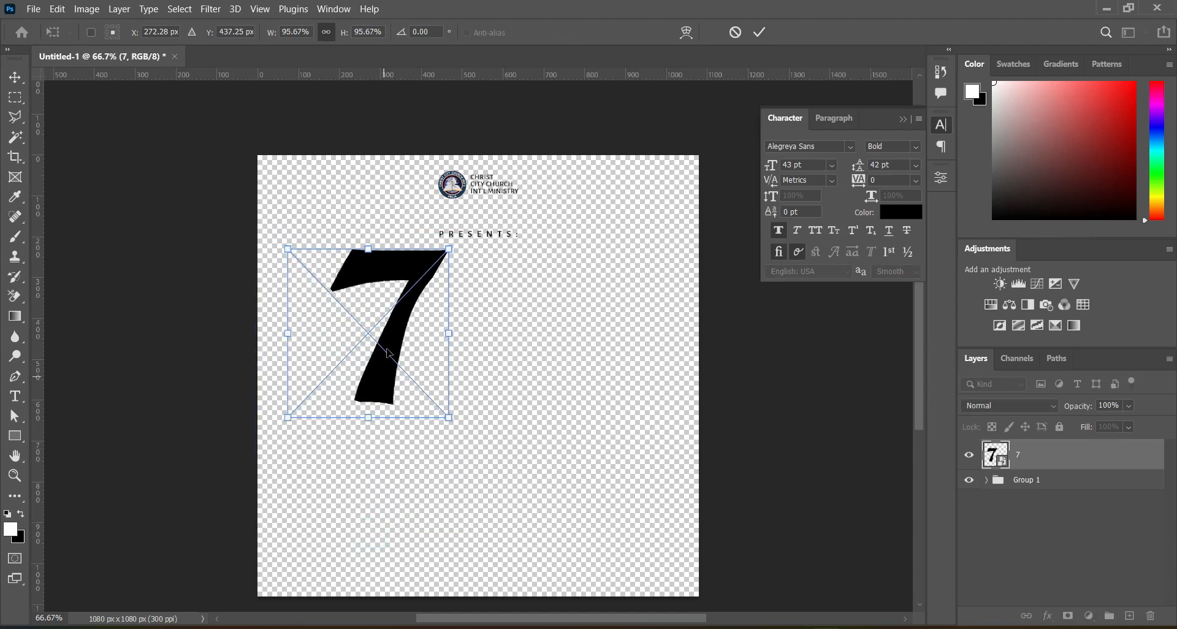
pyautogui.moveTo(404, 324); pyautogui.dragTo(407, 327)
pyautogui.moveTo(305, 413); pyautogui.dragTo(321, 395)
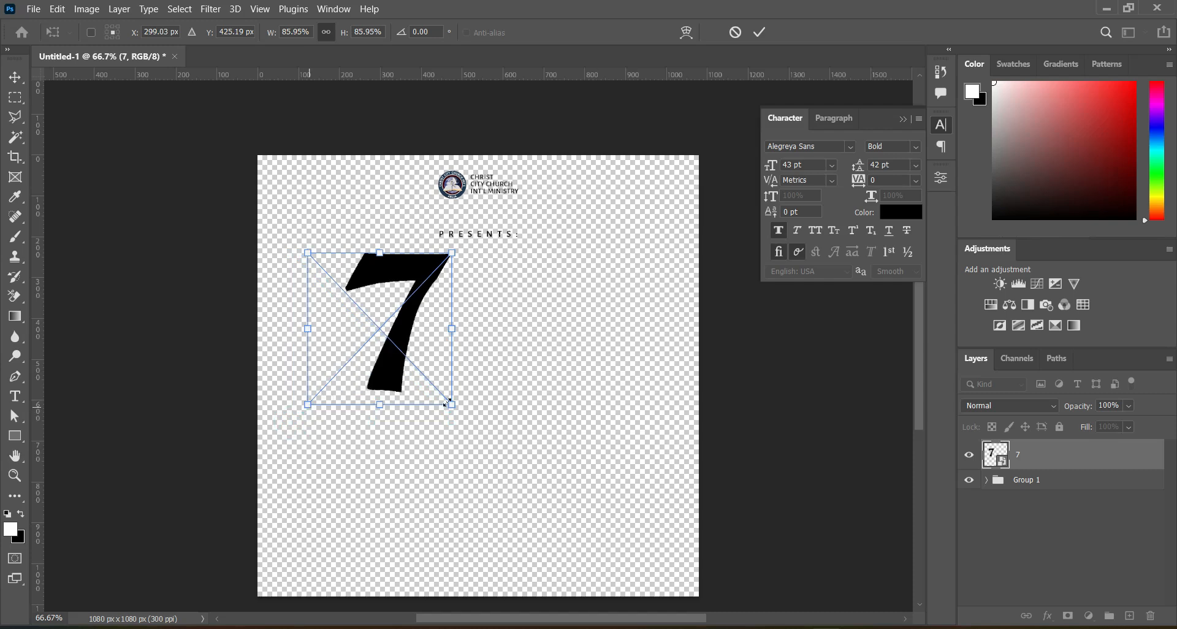
pyautogui.click(801, 337)
pyautogui.moveTo(409, 304); pyautogui.dragTo(408, 312)
# Copy "HOURS OF" from doc.txt into a new text layer to the right of the "7"
pyautogui.hotkey('alt', 'Tab')
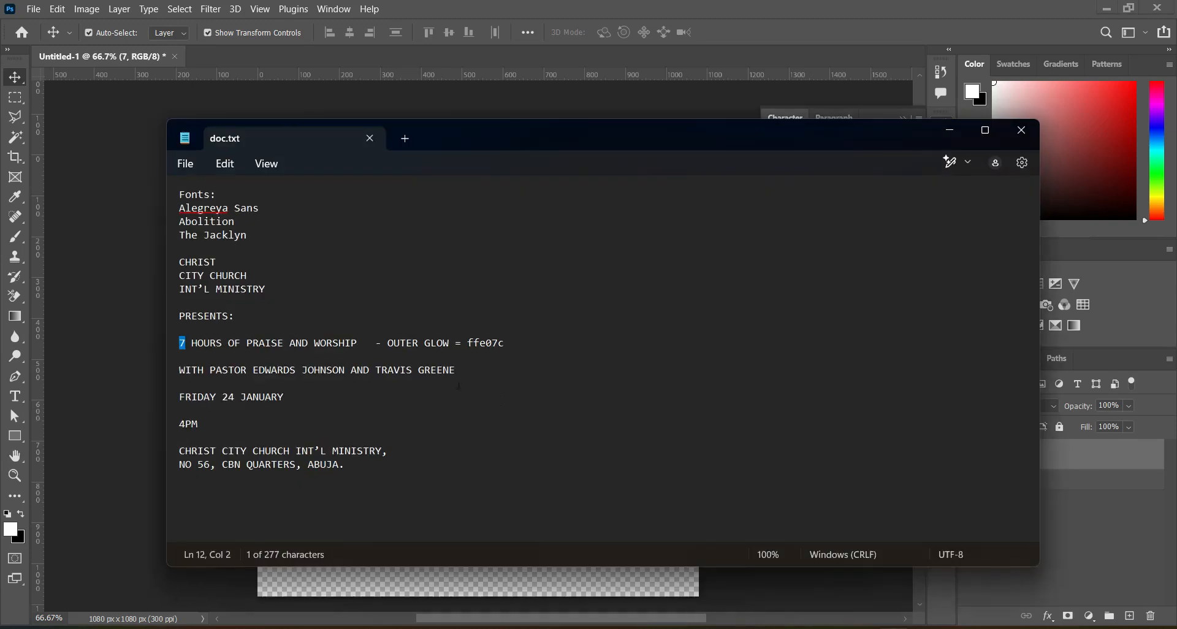
pyautogui.moveTo(192, 343); pyautogui.dragTo(237, 345)
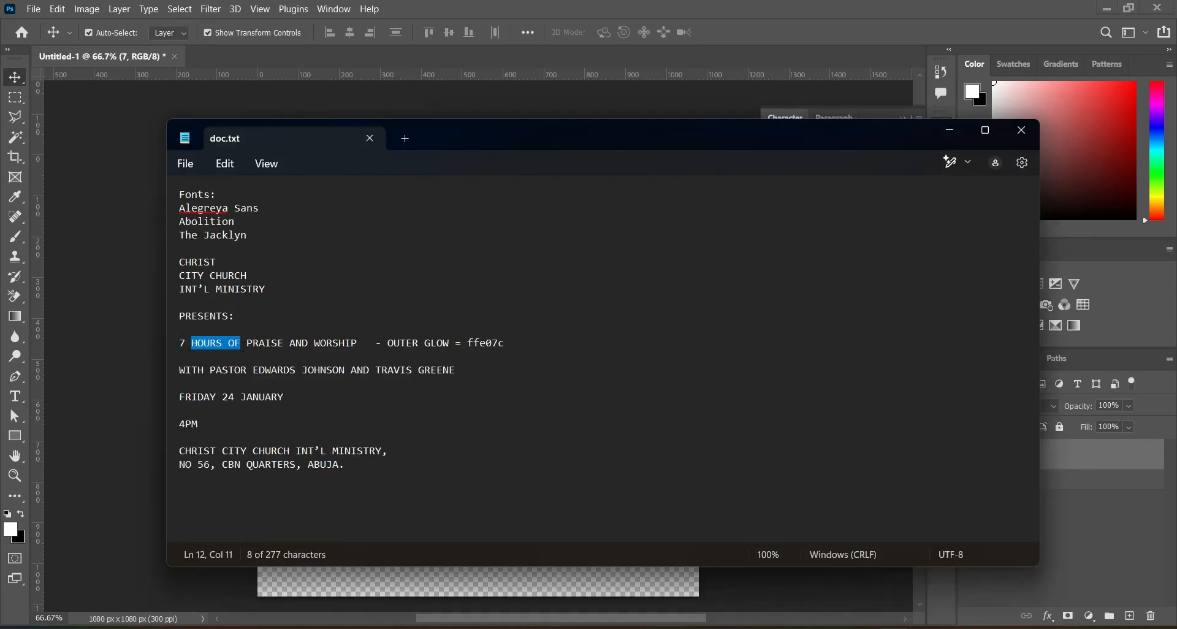
pyautogui.click(950, 130)
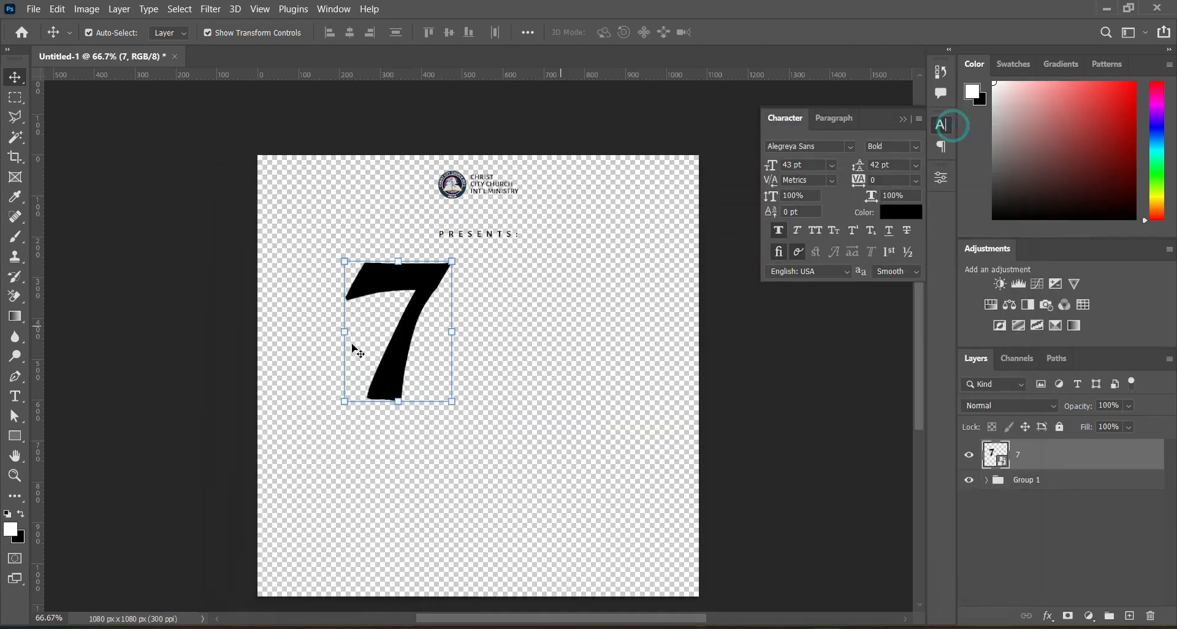
pyautogui.click(15, 396)
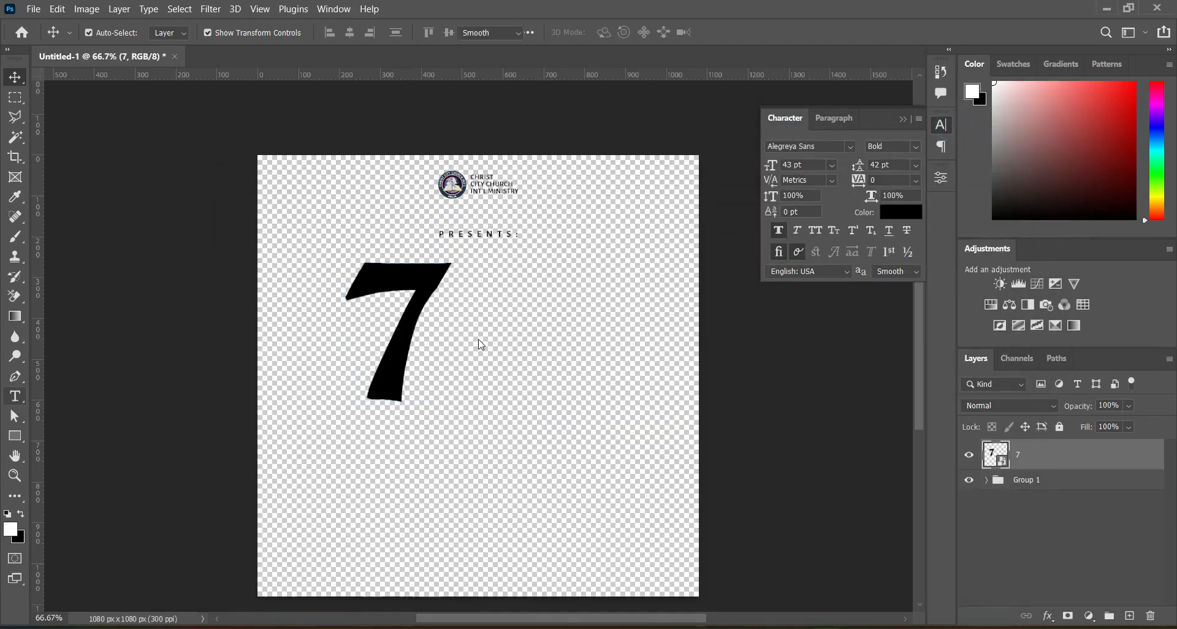
pyautogui.click(461, 319)
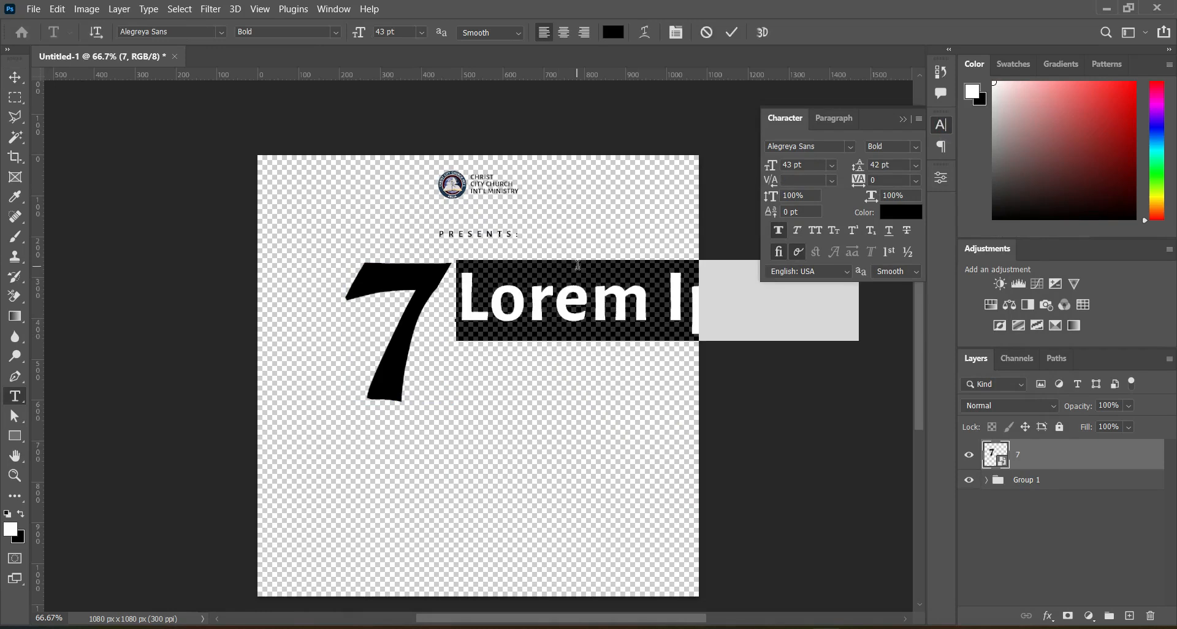
pyautogui.moveTo(565, 261); pyautogui.dragTo(566, 264)
pyautogui.write('HOURS')
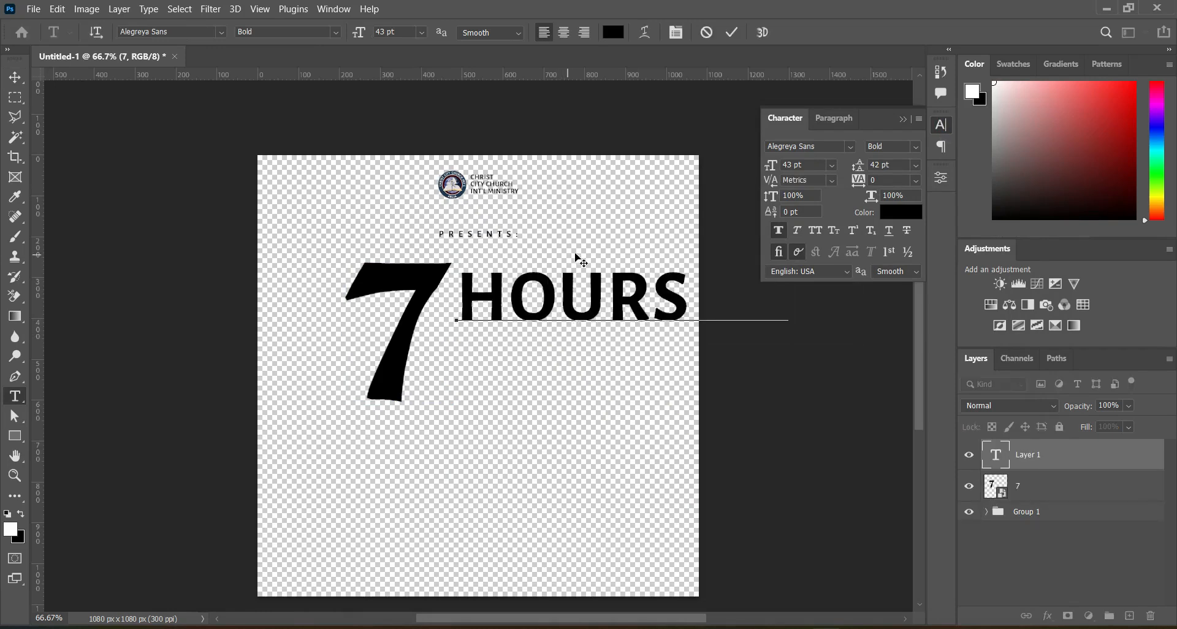
pyautogui.click(731, 32)
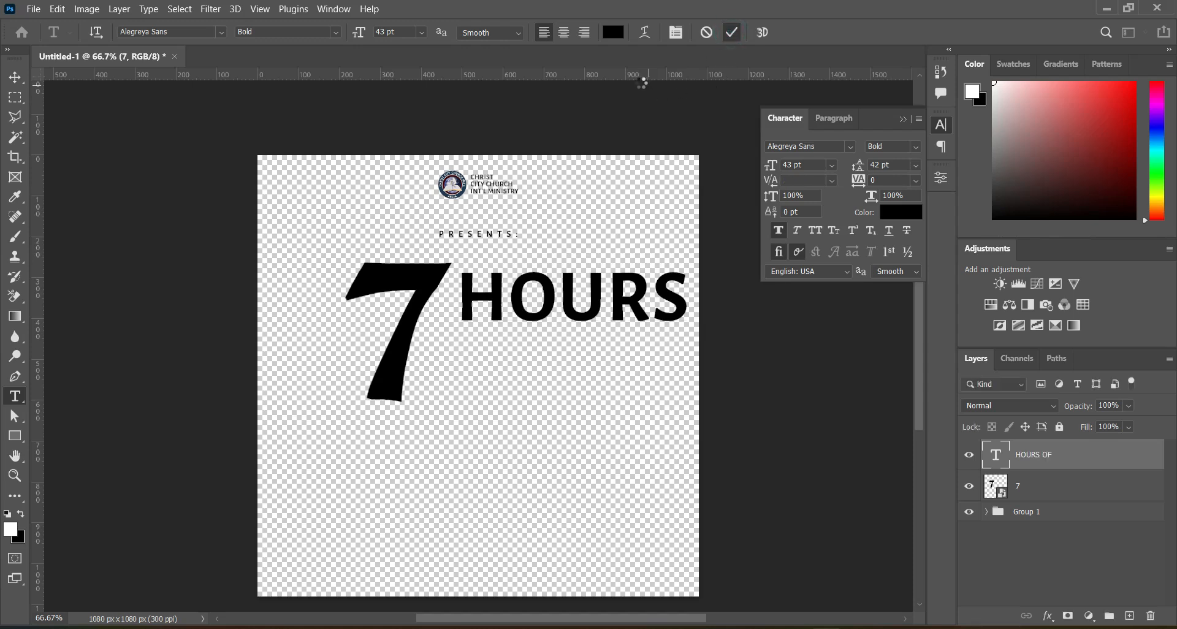
# Shrink "HOURS OF" to about 8.18 pt and place it beside the top of the "7"
pyautogui.click(16, 77)
pyautogui.press('v')
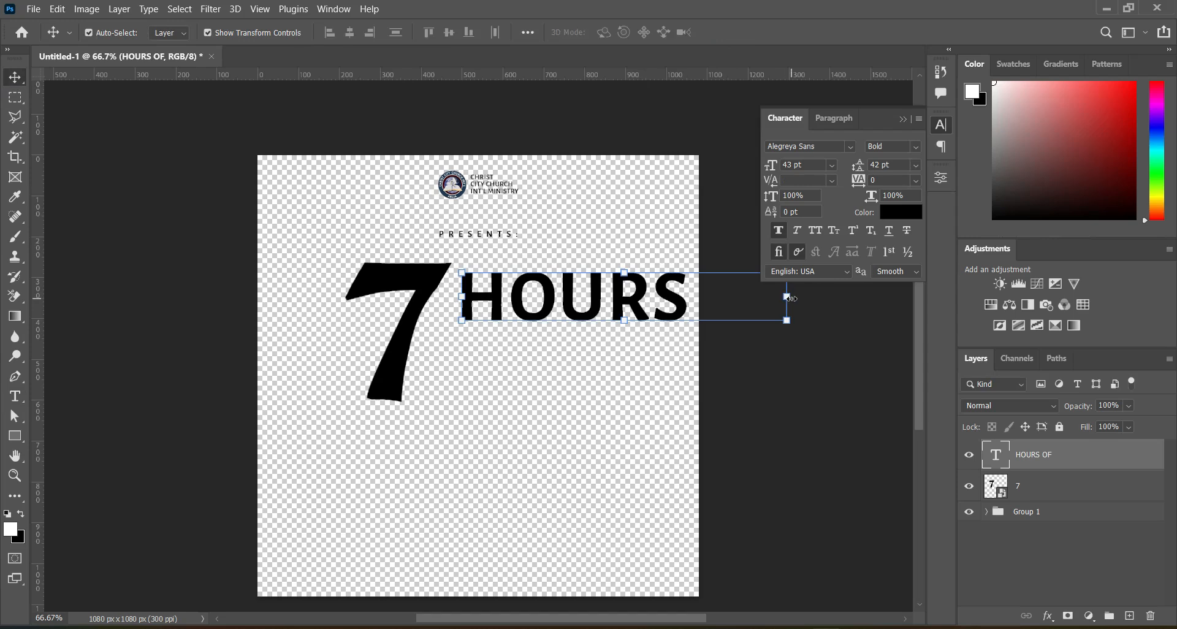
pyautogui.click(787, 298)
pyautogui.moveTo(787, 298); pyautogui.dragTo(503, 276)
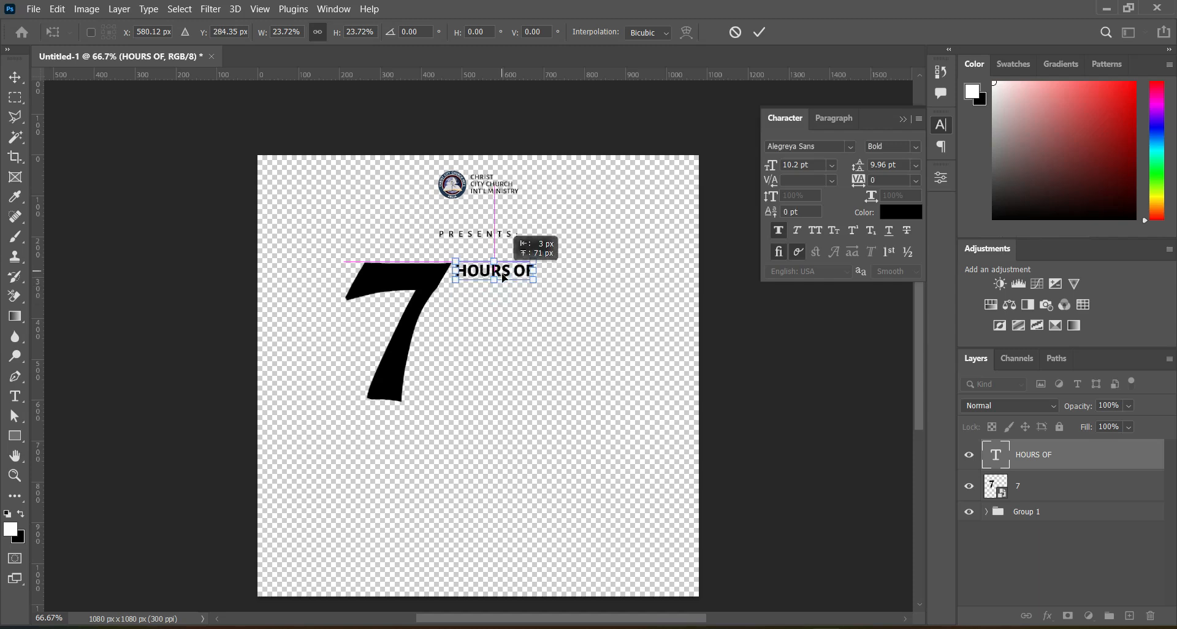
pyautogui.moveTo(502, 277)
pyautogui.mouseDown()
pyautogui.moveTo(529, 270)
pyautogui.moveTo(517, 272)
pyautogui.mouseUp()
pyautogui.press('Return')
# Copy "PRAISE" from doc.txt into a new text layer and place it directly below "HOURS OF"
pyautogui.hotkey('alt', 'Tab')
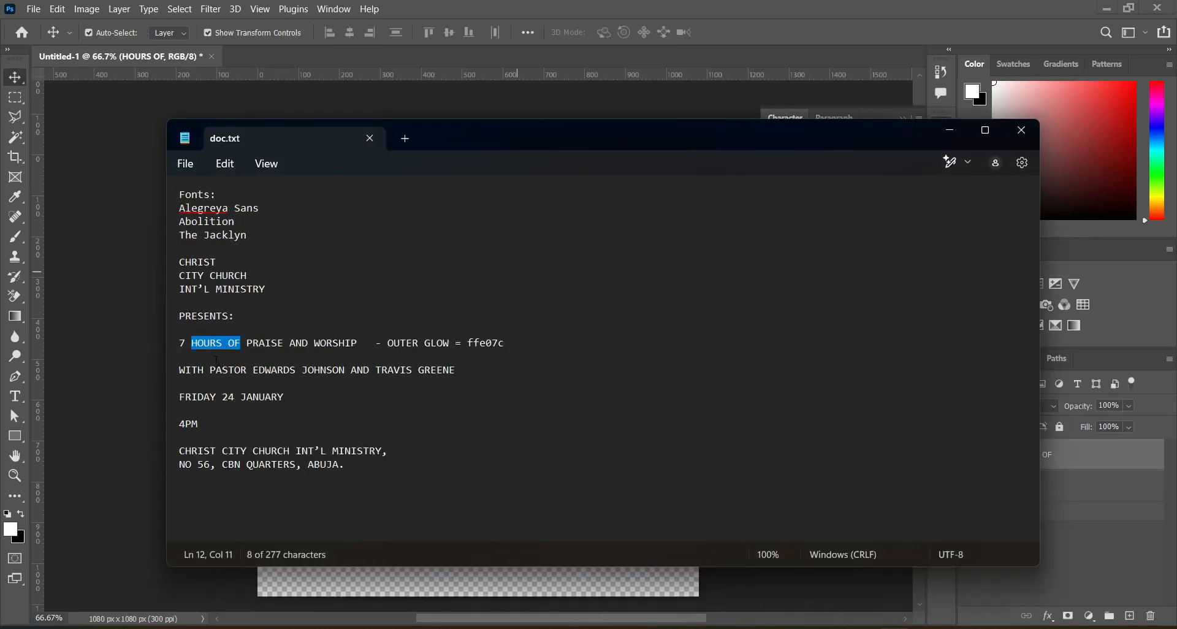
pyautogui.moveTo(246, 341); pyautogui.dragTo(287, 341)
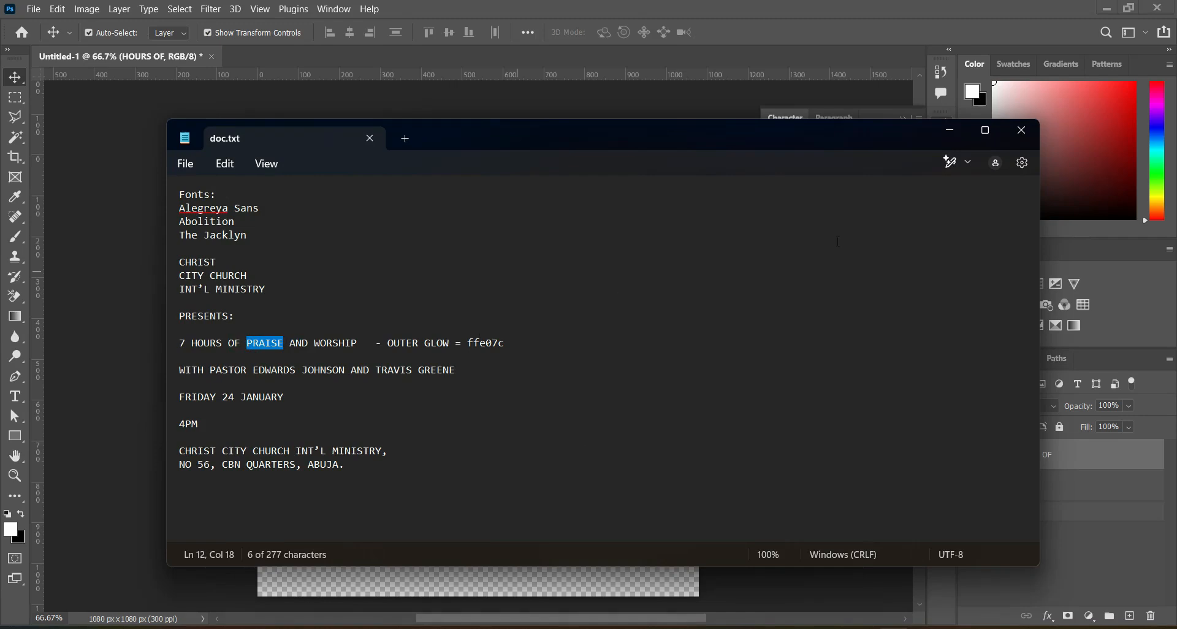
pyautogui.click(949, 131)
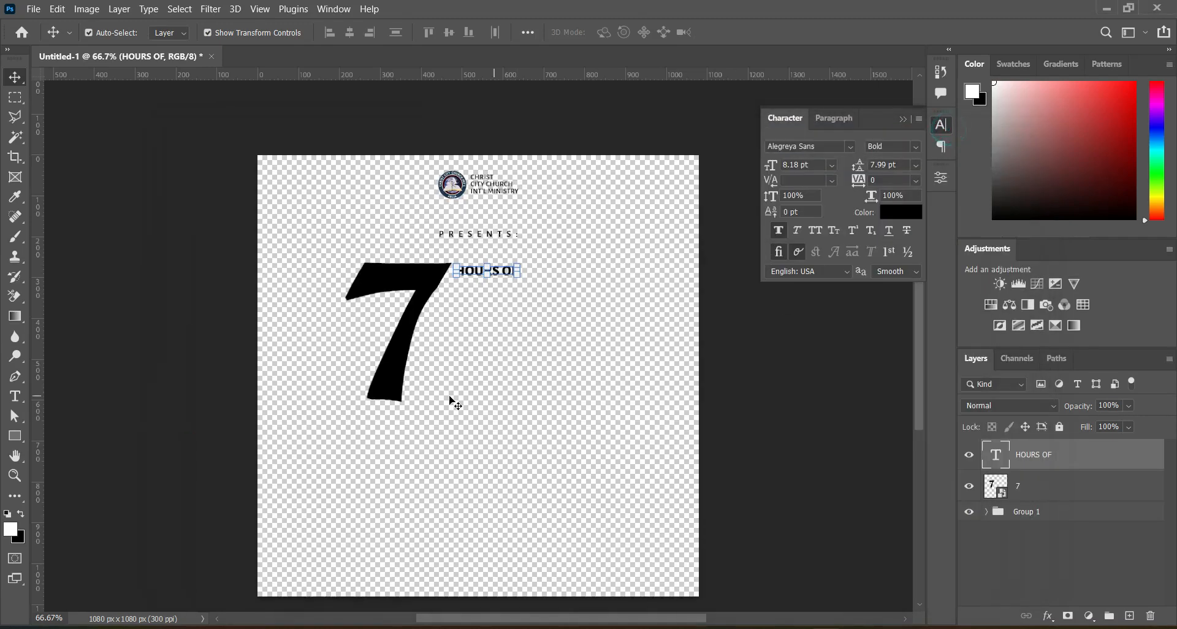
pyautogui.click(15, 396)
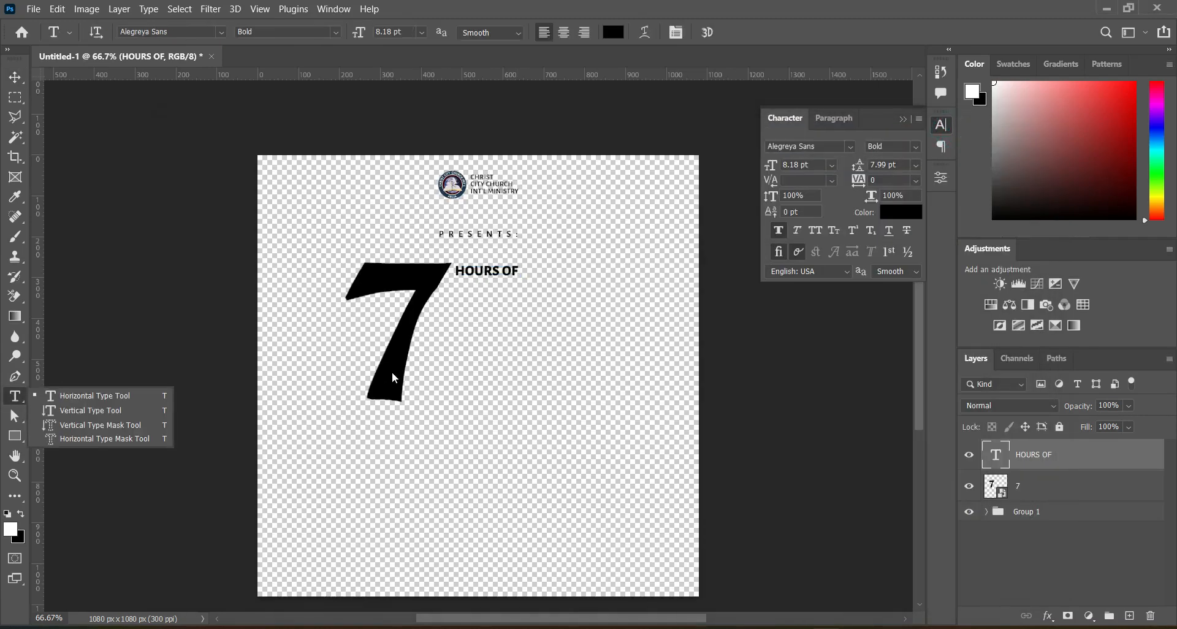
pyautogui.click(445, 306)
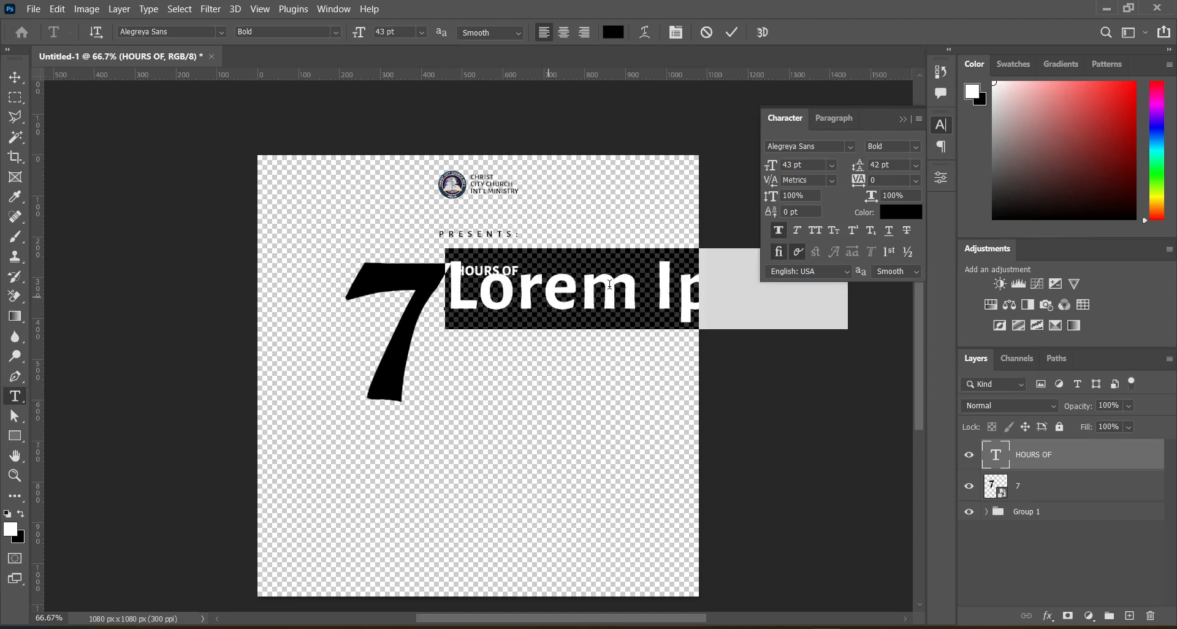
pyautogui.keyDown('ctrl'); pyautogui.click(610, 290); pyautogui.keyUp('ctrl')
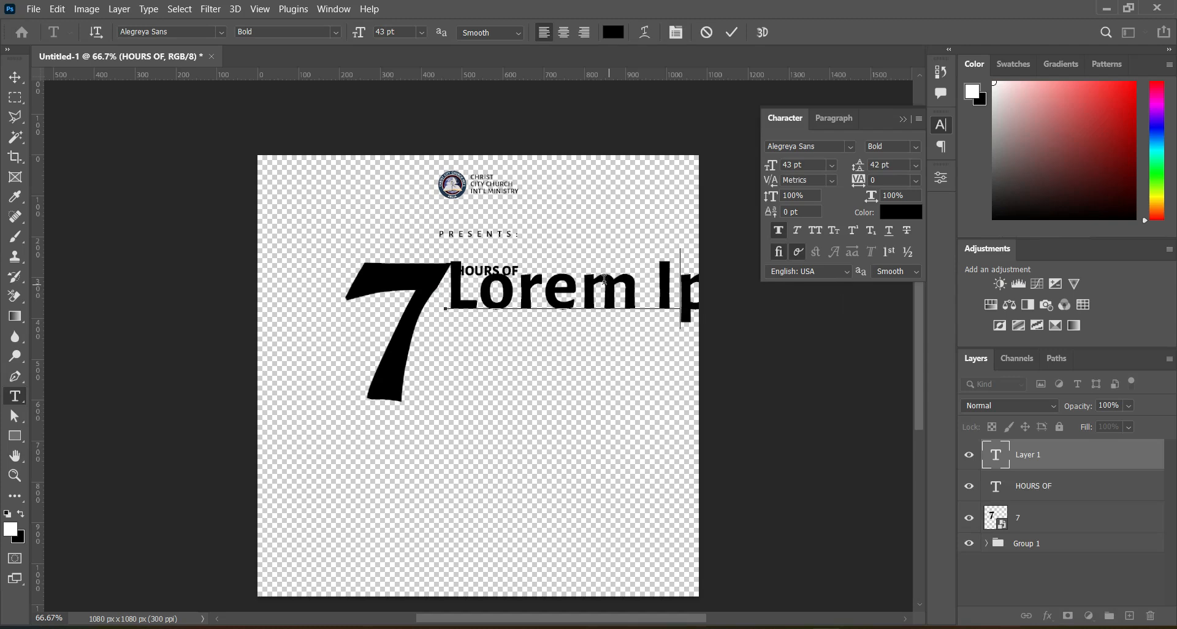
pyautogui.hotkey('ctrl', 'a')
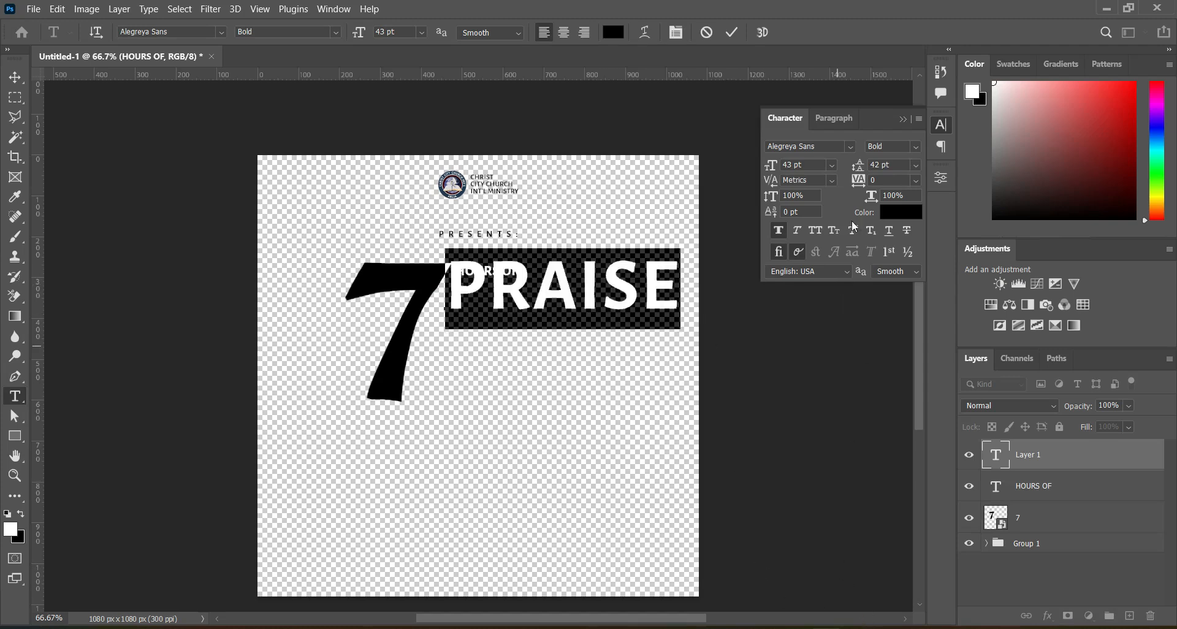
pyautogui.click(731, 32)
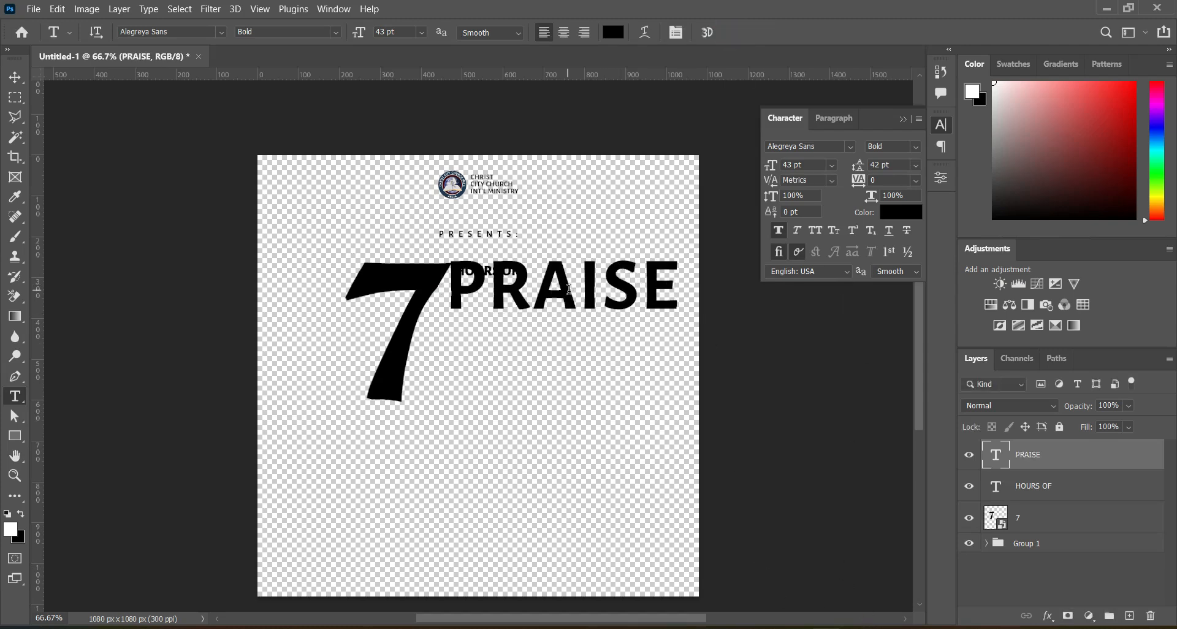
pyautogui.moveTo(564, 294); pyautogui.dragTo(555, 317)
# Copy the font name Abolition from doc.txt and set the "PRAISE" text to AbolitionW00-Soft Regular
pyautogui.click(891, 625)
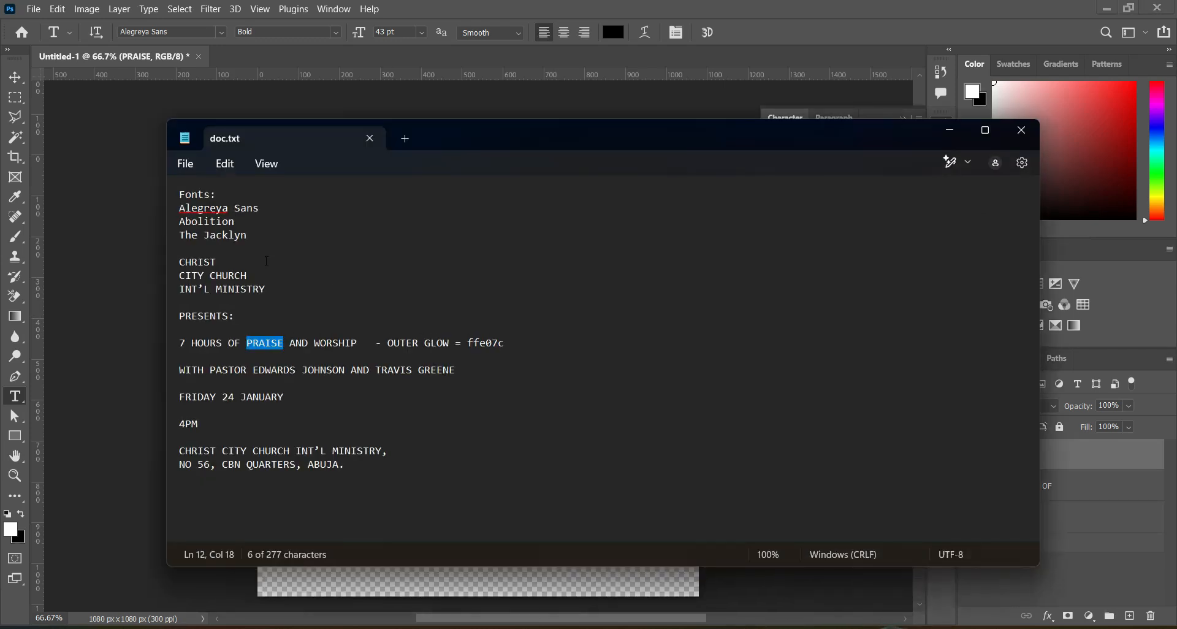
pyautogui.moveTo(182, 226); pyautogui.dragTo(236, 226)
pyautogui.hotkey('ctrl', 'c')
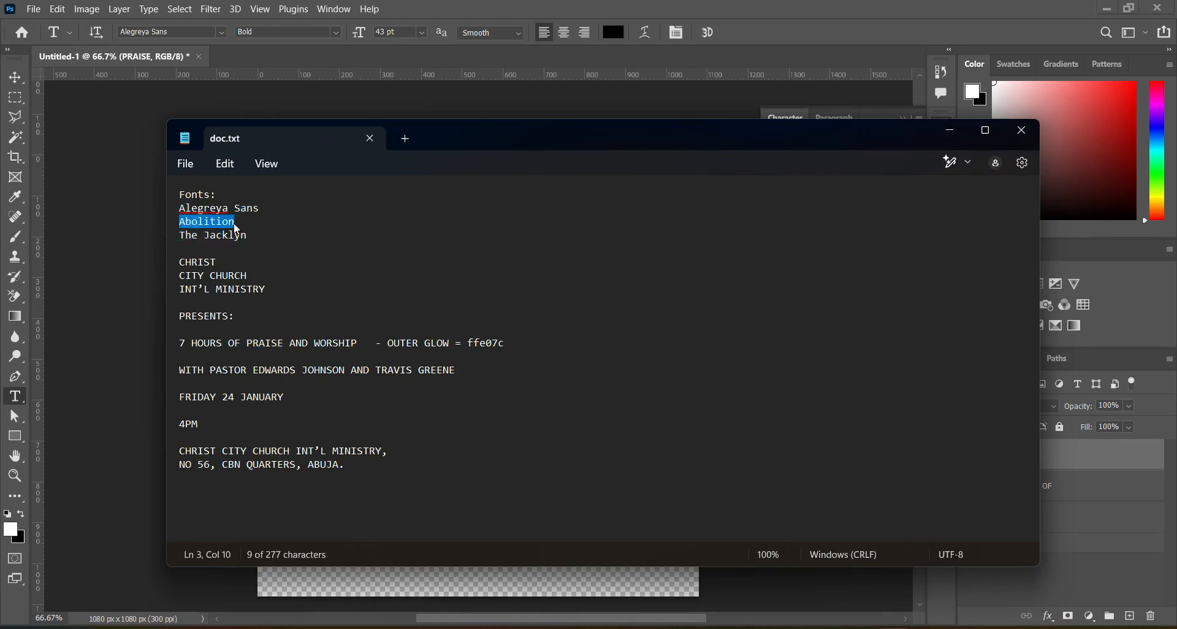
pyautogui.click(948, 135)
pyautogui.click(190, 32)
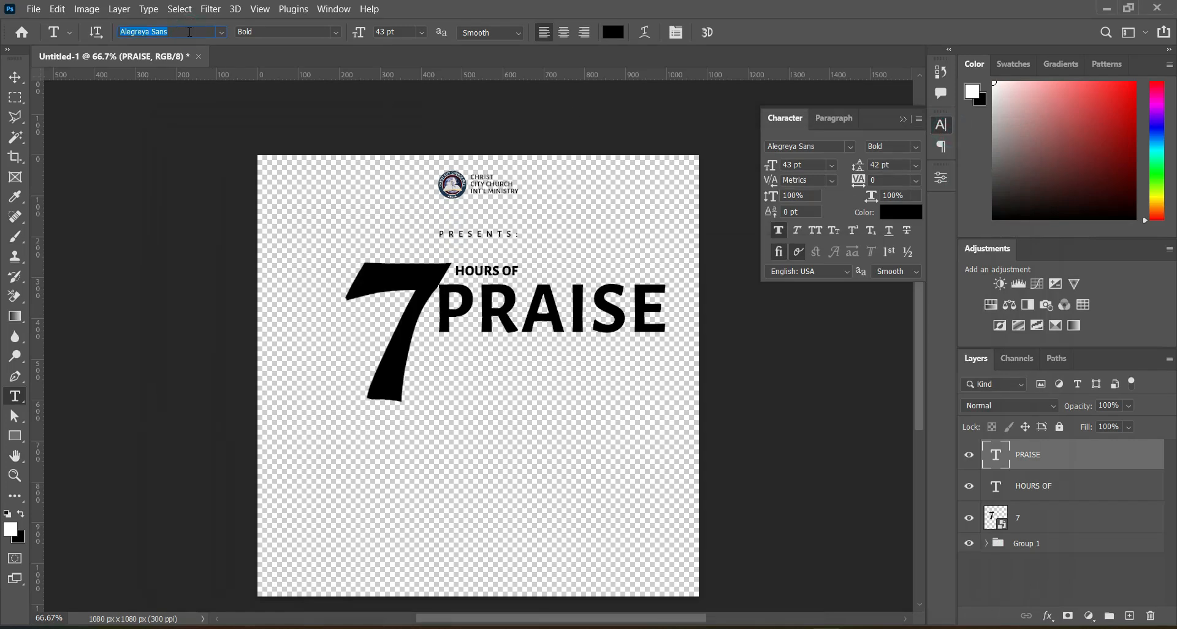
pyautogui.hotkey('ctrl', 'v')
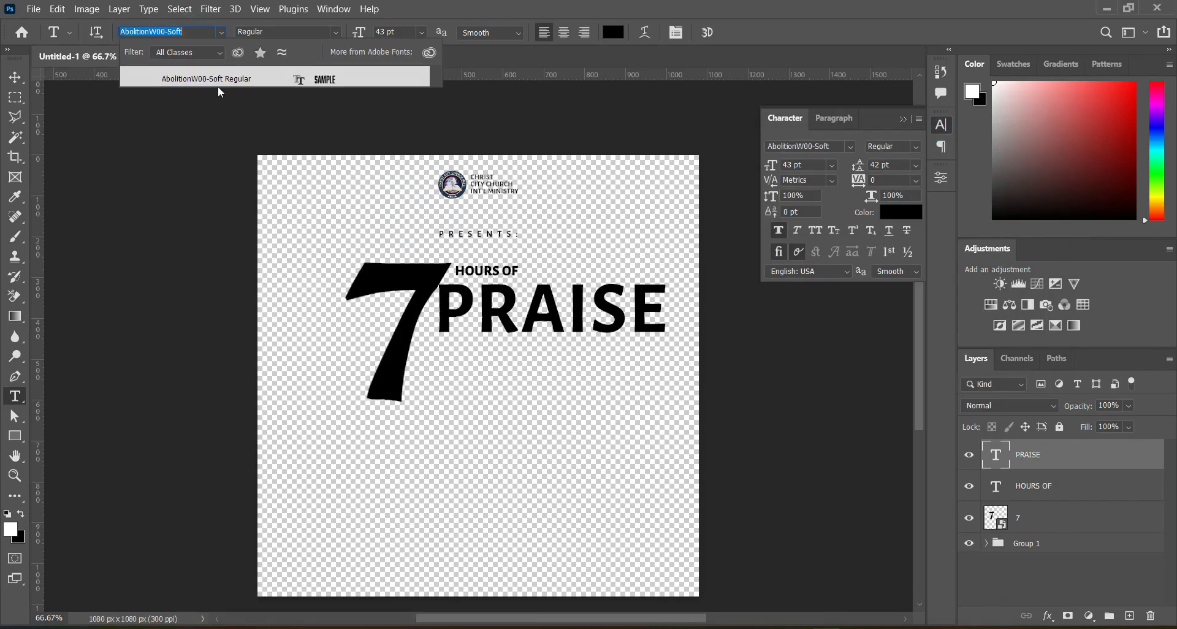
pyautogui.click(211, 79)
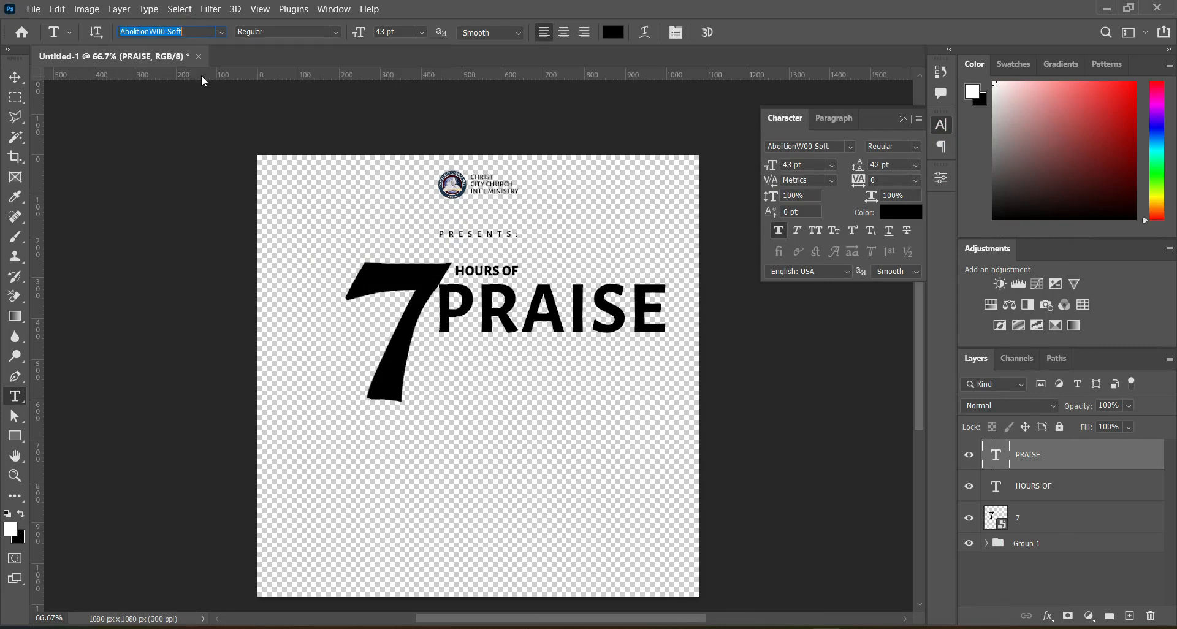
# Enlarge "PRAISE" to about 117% beside the "7", beneath "HOURS OF"
pyautogui.click(15, 78)
pyautogui.moveTo(571, 305); pyautogui.dragTo(599, 311)
pyautogui.press('Return')
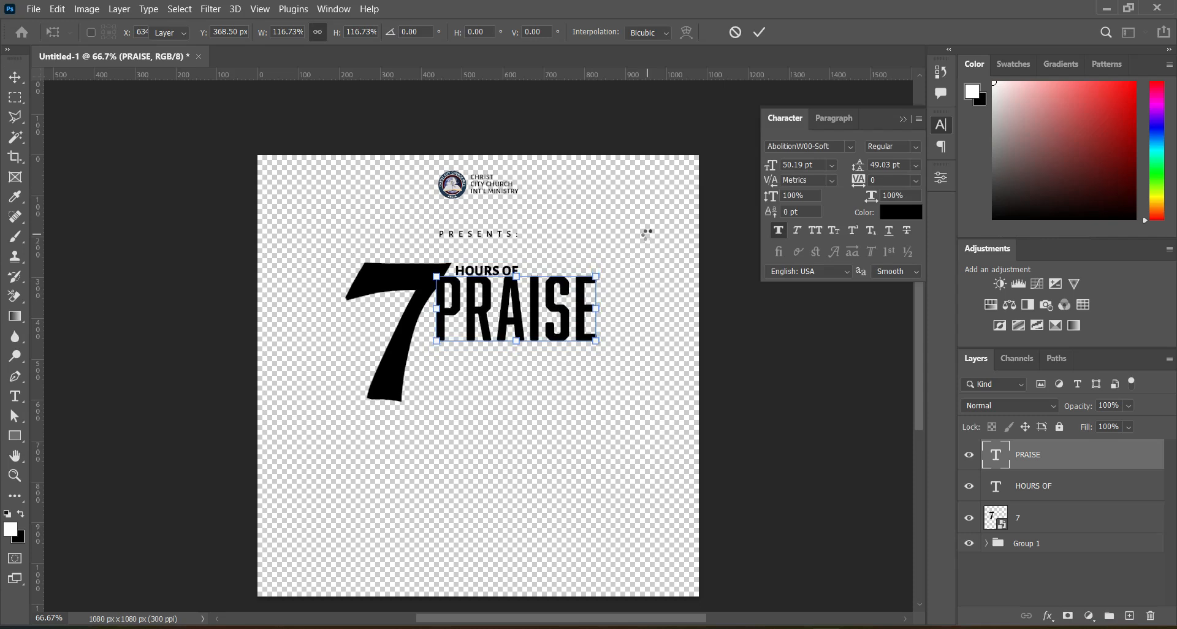
# Nudge the "7" to the left to reduce its overlap with "PRAISE"
pyautogui.click(392, 280)
pyautogui.press('Left')
pyautogui.press('Left')
pyautogui.press('Left')
pyautogui.press('Left')
pyautogui.press('Left')
pyautogui.press('Left')
pyautogui.press('Left')
pyautogui.press('Left')
pyautogui.press('Left')
pyautogui.press('Left')
pyautogui.press('Left')
pyautogui.press('Left')
pyautogui.press('Left')
pyautogui.press('Left')
pyautogui.press('Left')
pyautogui.press('Left')
pyautogui.press('Left')
pyautogui.press('Left')
pyautogui.press('Left')
pyautogui.press('Left')
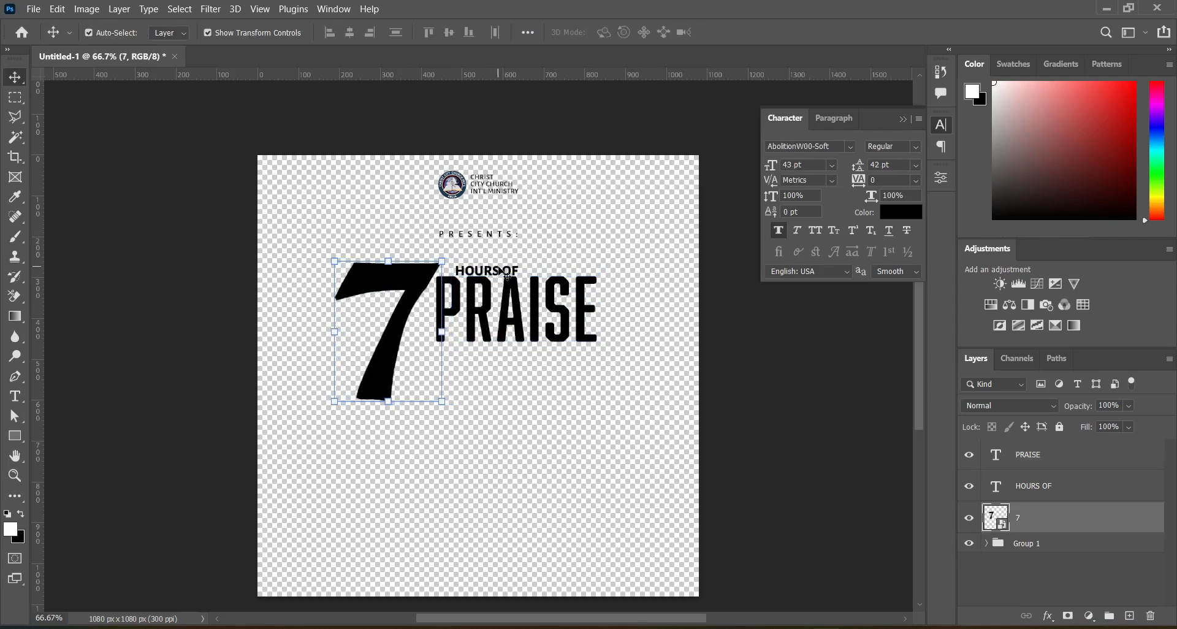
# Move "HOURS OF" left to line up with the start of "PRAISE", and nudge the "7" slightly further left
pyautogui.moveTo(501, 272); pyautogui.dragTo(475, 270)
pyautogui.click(763, 351)
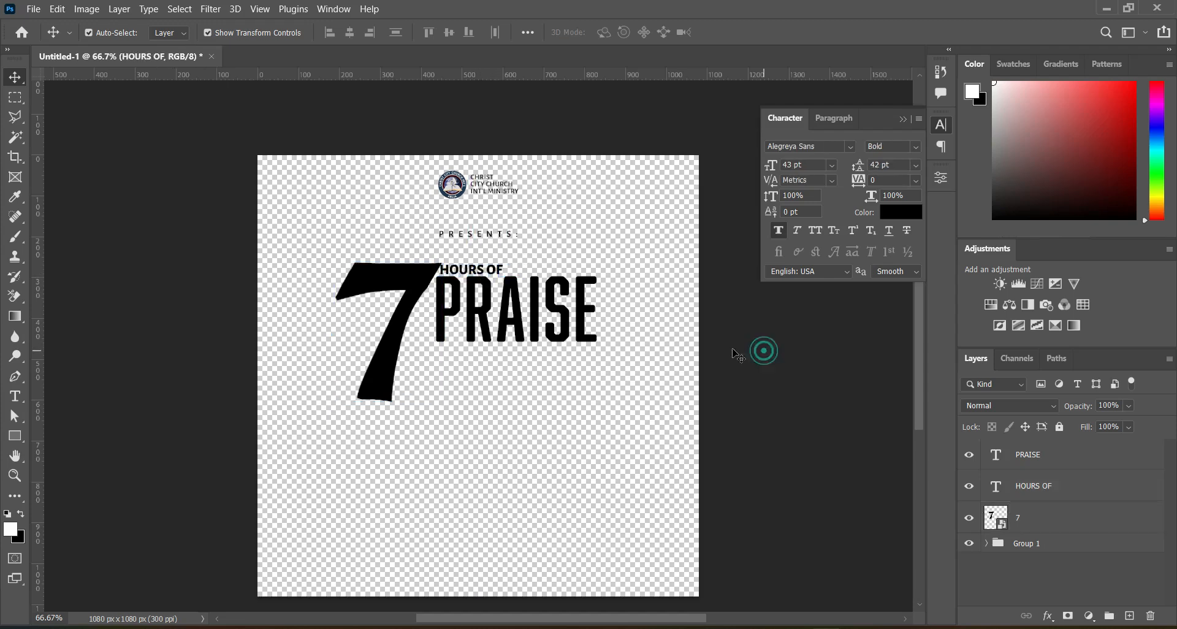
pyautogui.click(374, 270)
pyautogui.press('Left')
pyautogui.press('Left')
pyautogui.click(494, 266)
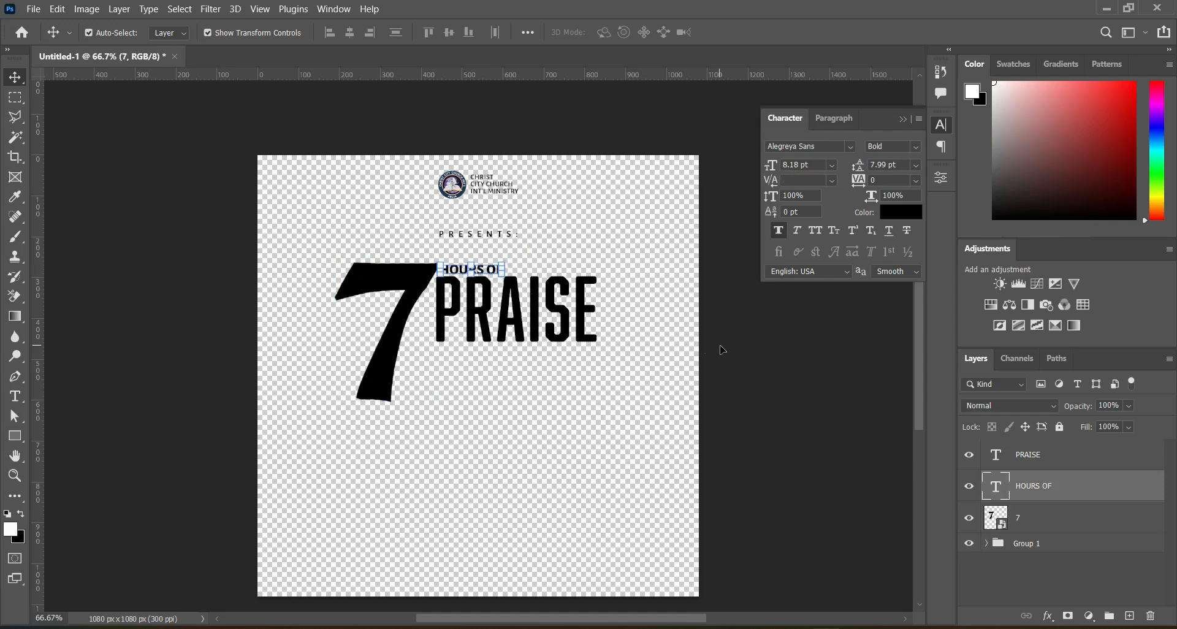
# Nudge "HOURS OF" up slightly and "PRAISE" left, closer to the stem of the "7"
pyautogui.press('Up')
pyautogui.click(754, 353)
pyautogui.click(484, 305)
pyautogui.press('Left')
pyautogui.press('Left')
pyautogui.press('Left')
pyautogui.press('Left')
pyautogui.press('Left')
pyautogui.press('Left')
pyautogui.press('Left')
pyautogui.press('Left')
pyautogui.press('Left')
pyautogui.press('Left')
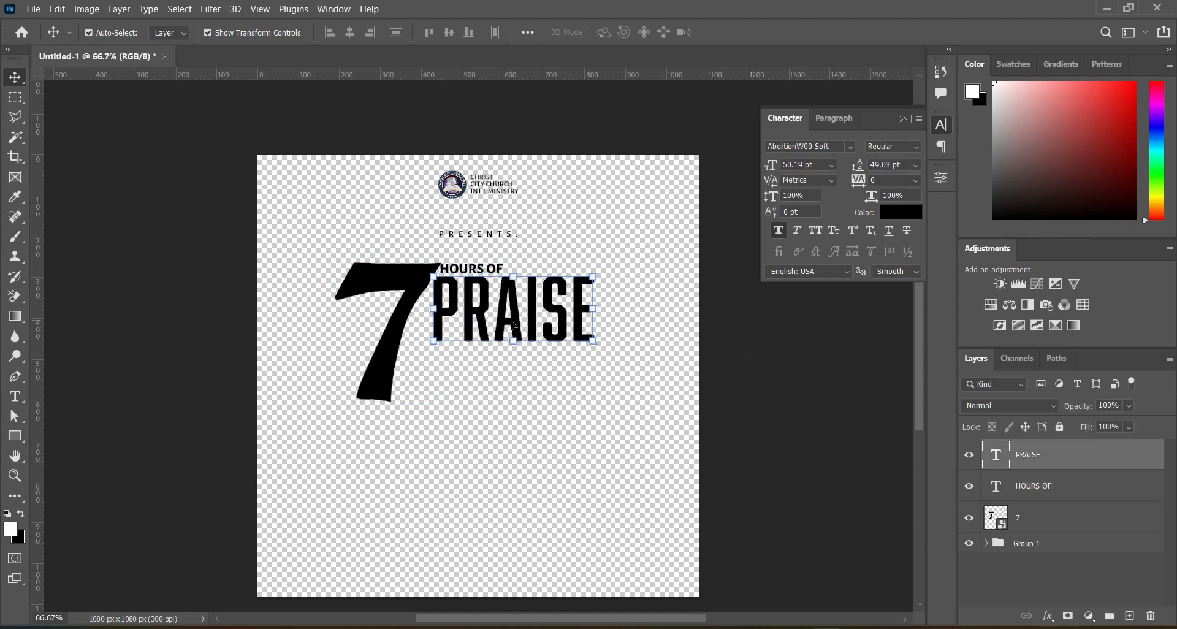
# Duplicate the "PRAISE" text layer and place the copy directly beneath the original
pyautogui.press('ctrl')
pyautogui.hotkey('ctrl', 'j')
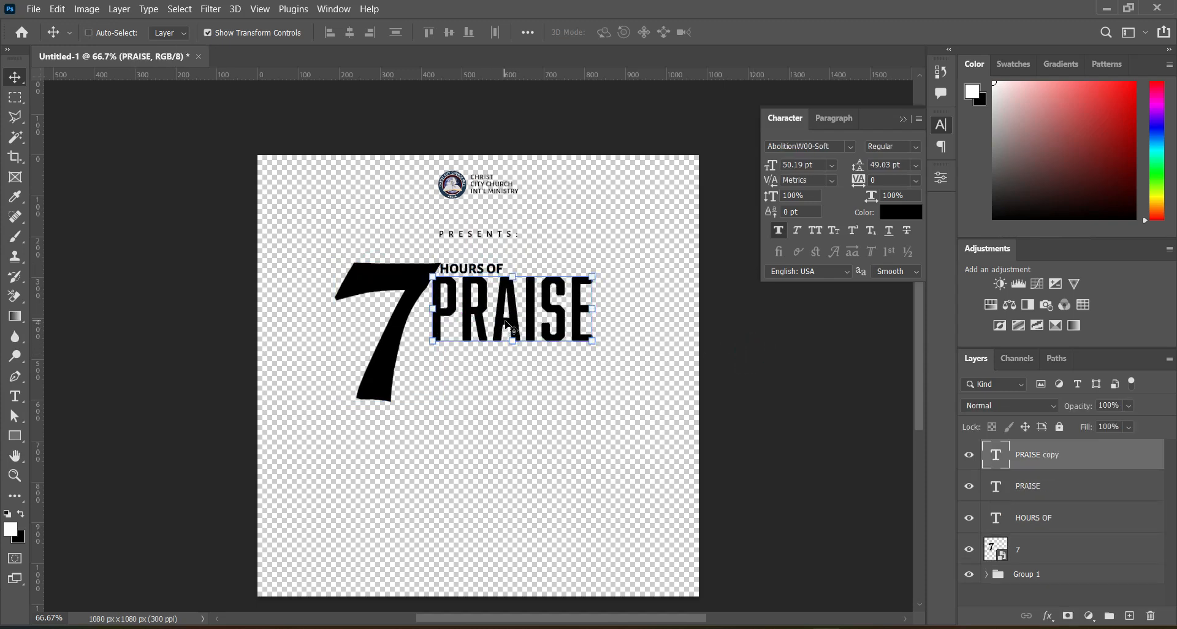
pyautogui.moveTo(513, 328); pyautogui.dragTo(496, 398)
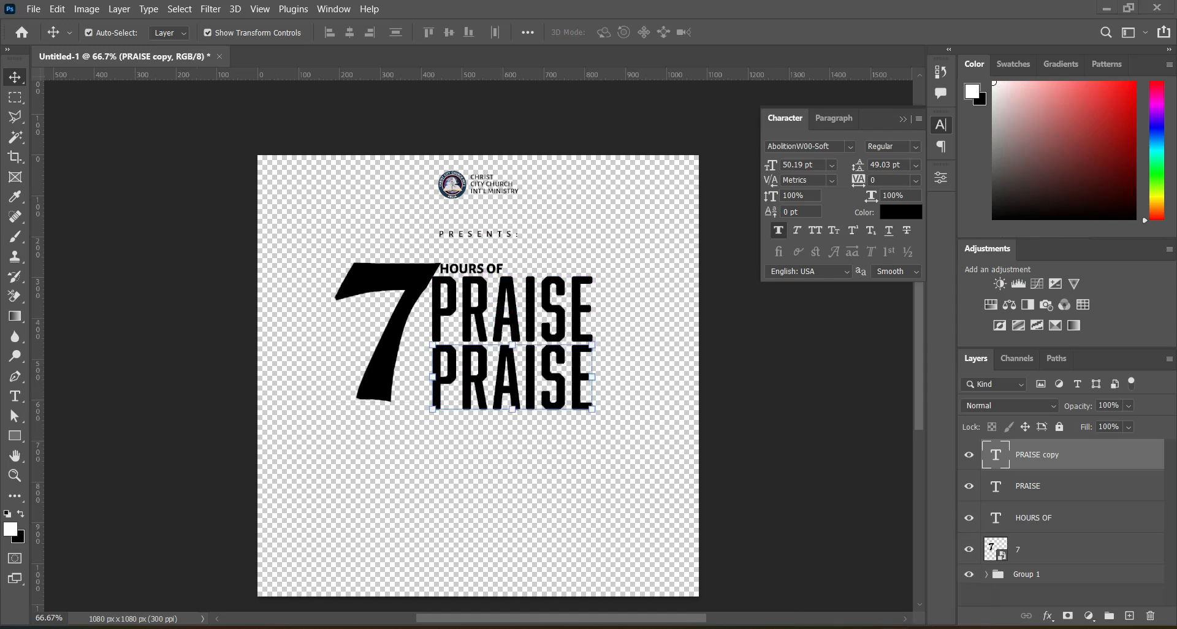
# Switch to doc.txt, copy the word "WORSHIP" and return to the flyer
pyautogui.hotkey('alt', 'Tab')
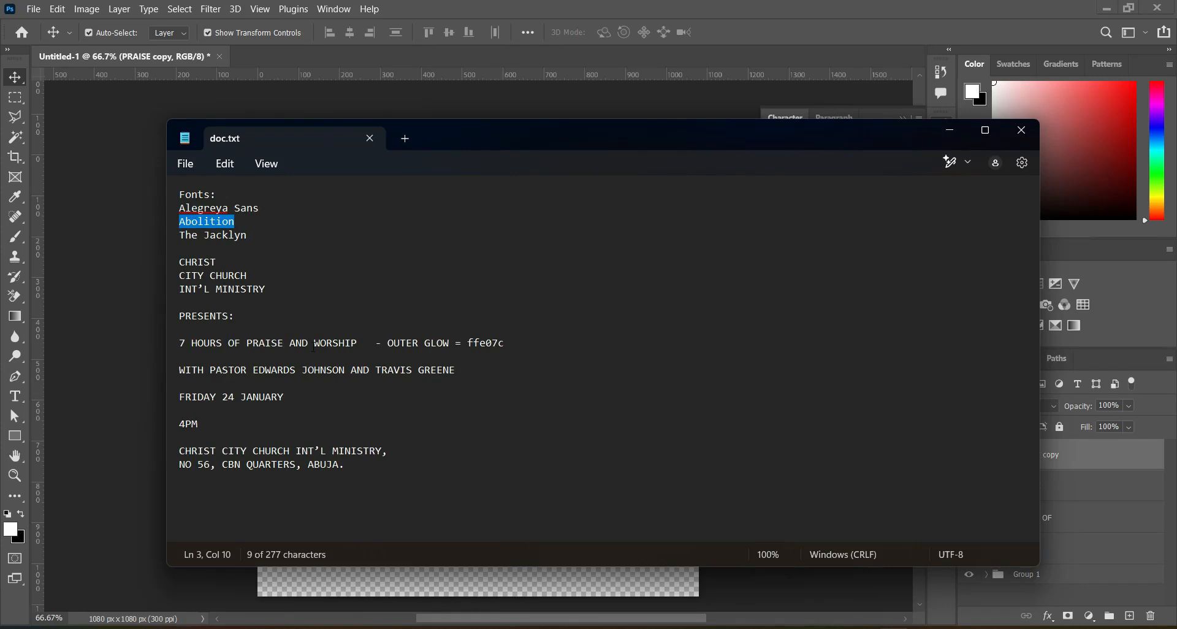
pyautogui.moveTo(314, 344); pyautogui.dragTo(357, 341)
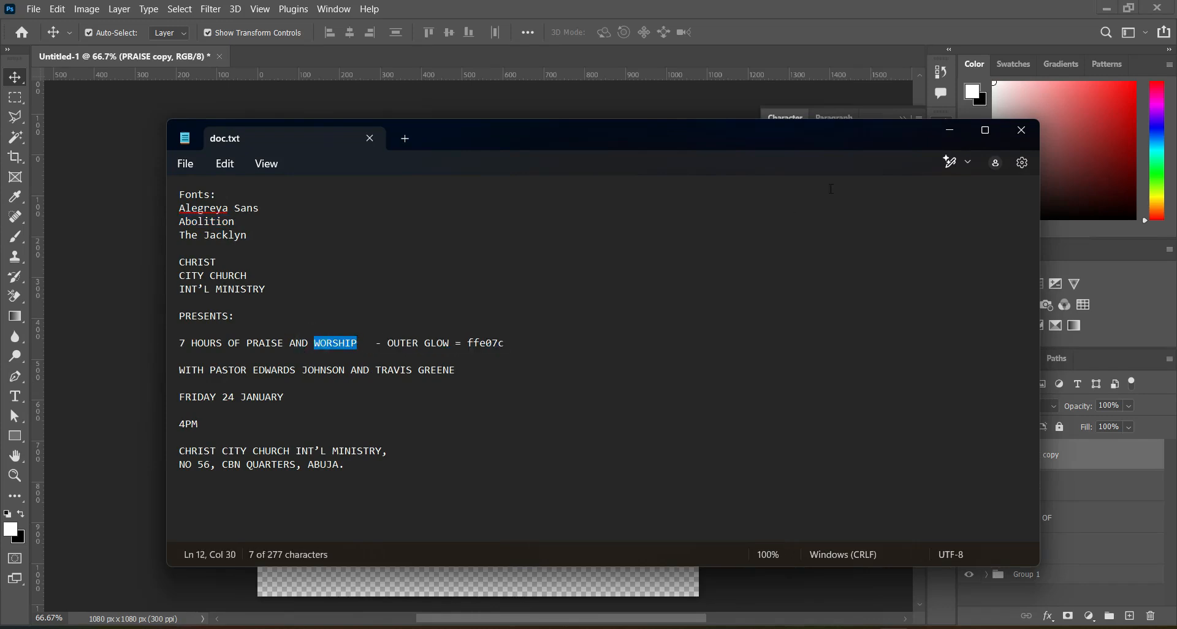
pyautogui.click(950, 130)
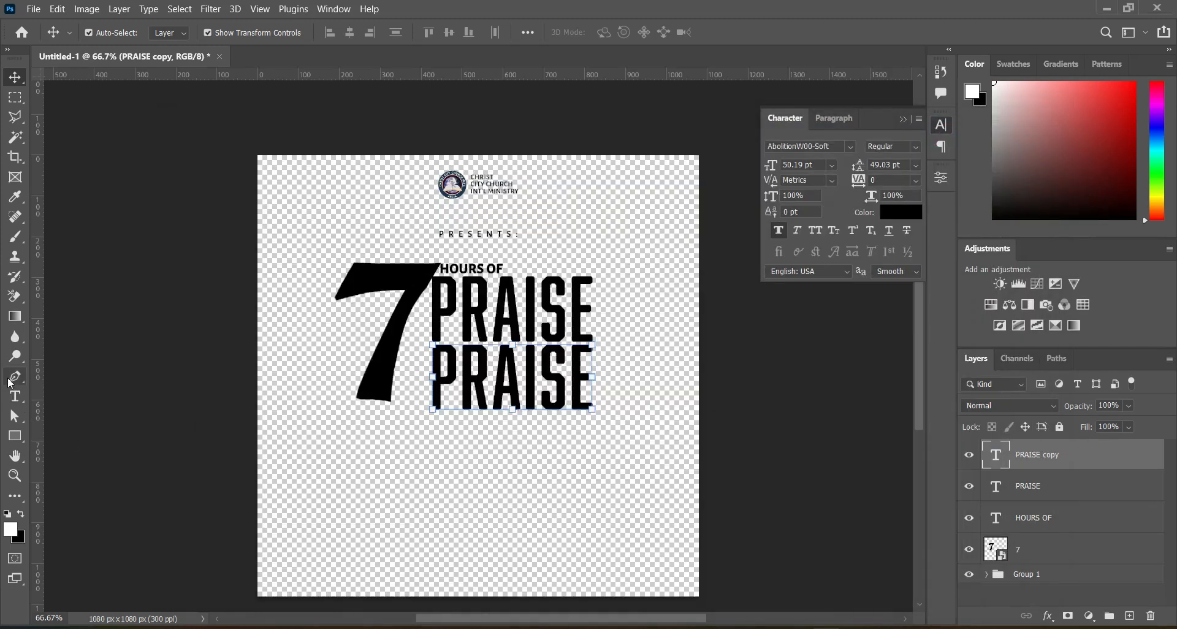
# Replace the lower "PRAISE" copy's text with "WORSHIP" and shift it left toward the foot of the "7"
pyautogui.click(16, 397)
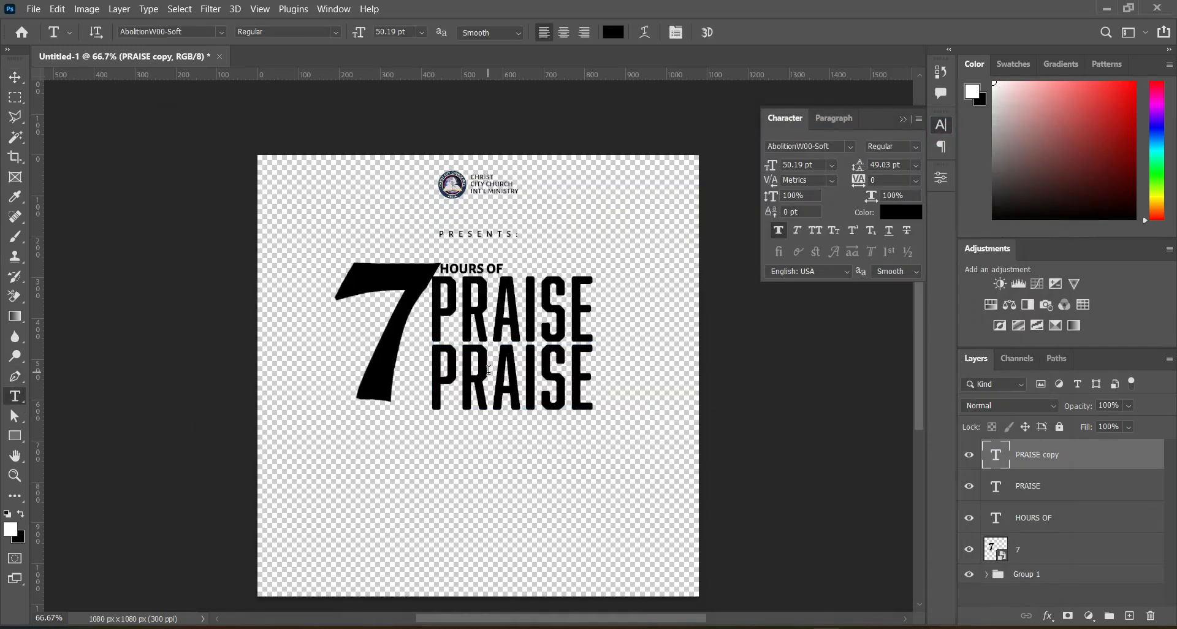
pyautogui.click(499, 374)
pyautogui.doubleClick(573, 361)
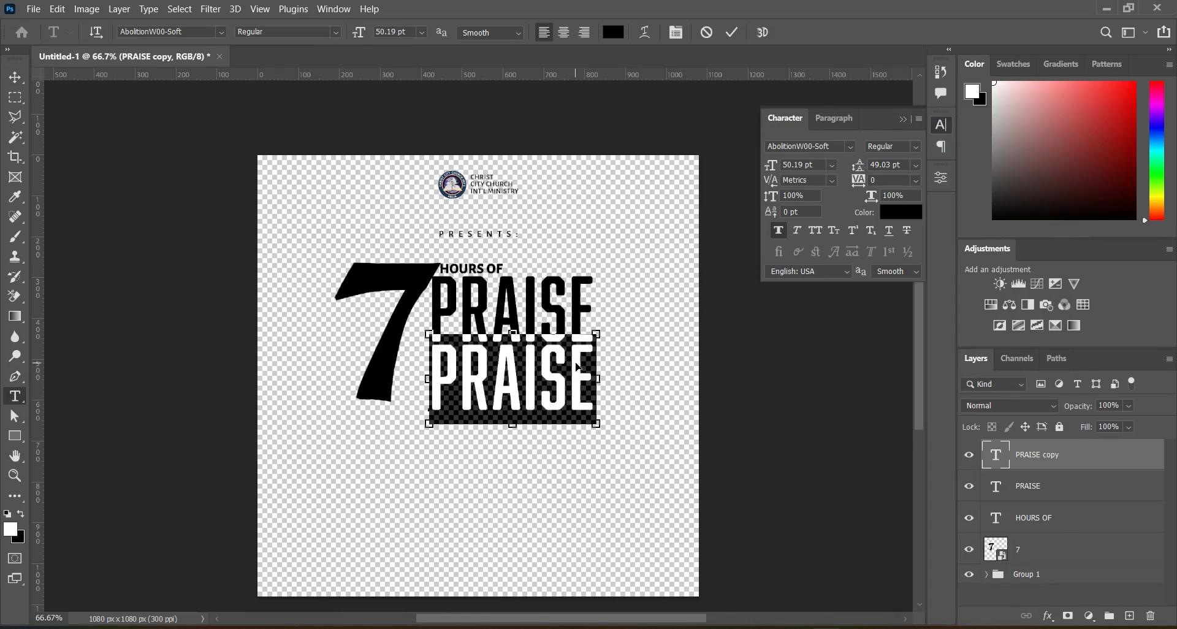
pyautogui.hotkey('ctrl', 'v')
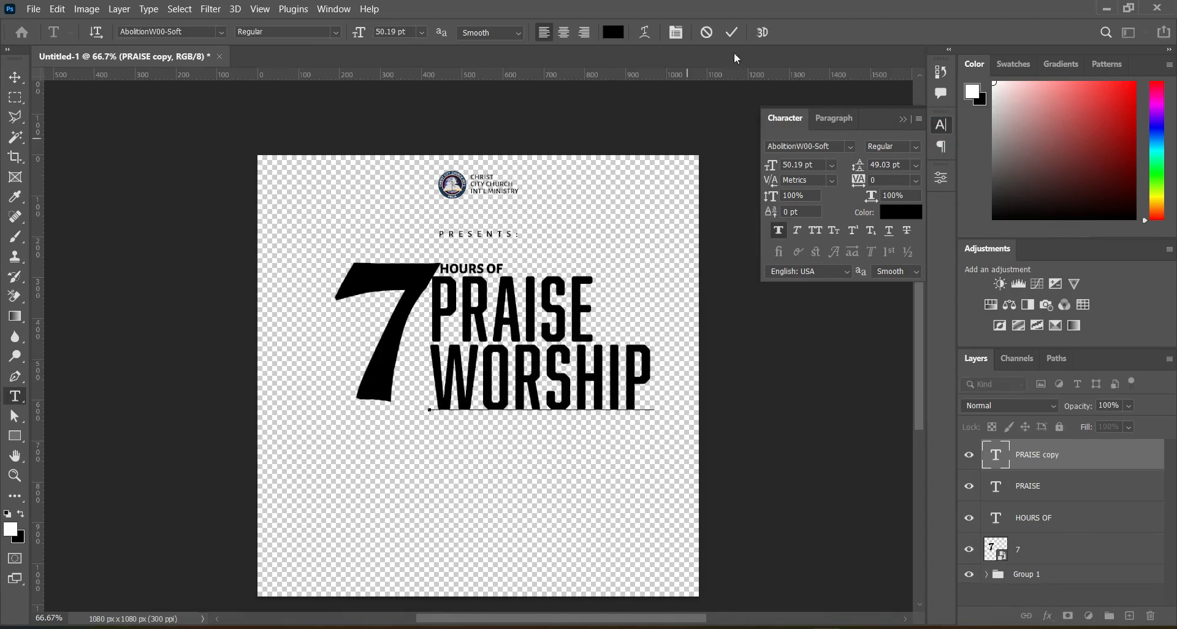
pyautogui.click(732, 32)
pyautogui.moveTo(501, 368); pyautogui.dragTo(481, 374)
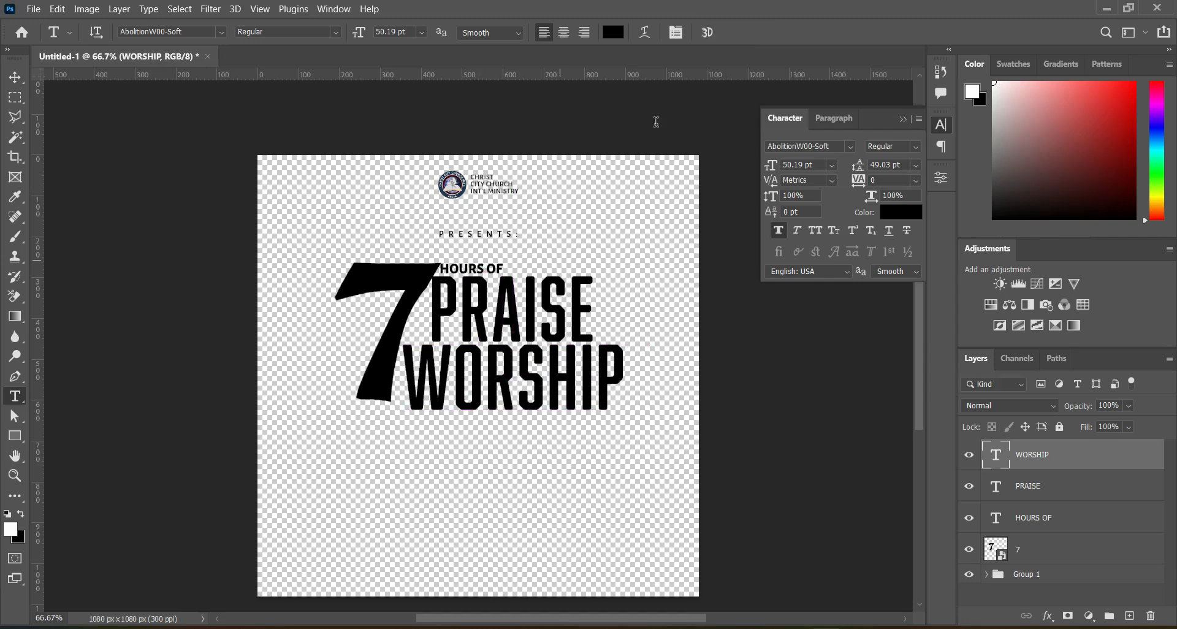
# Enlarge the "7" to 90.80% so its foot reaches the baseline of "WORSHIP", keeping it close to "HOURS OF"
pyautogui.click(13, 77)
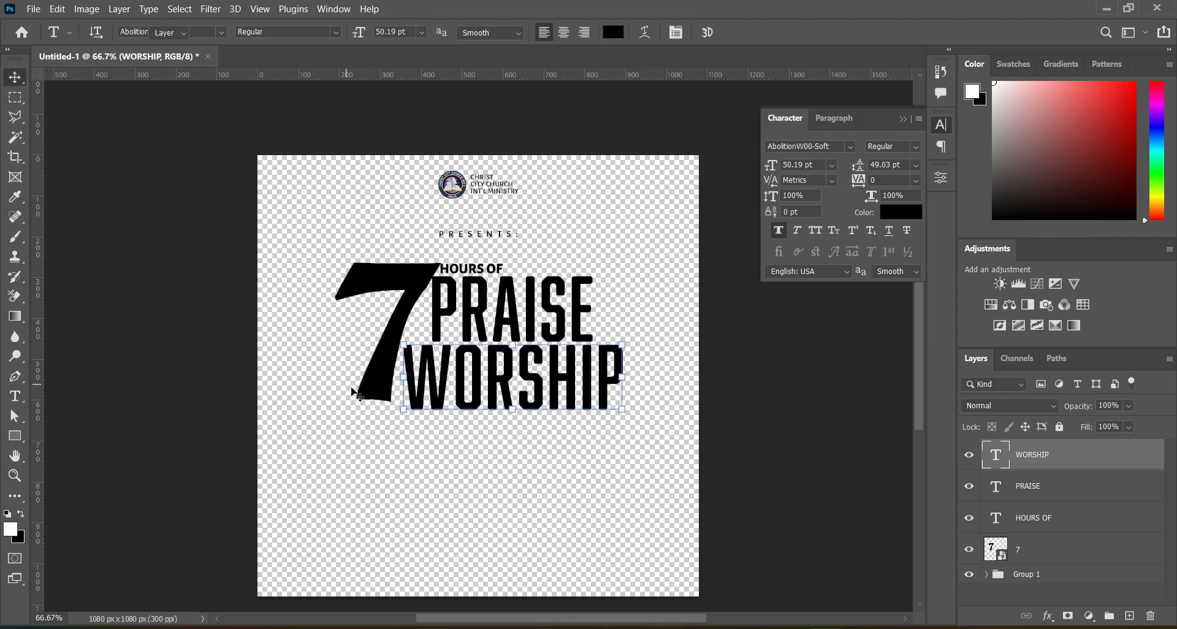
pyautogui.click(369, 391)
pyautogui.moveTo(333, 403)
pyautogui.mouseDown()
pyautogui.moveTo(280, 424)
pyautogui.moveTo(319, 413)
pyautogui.mouseUp()
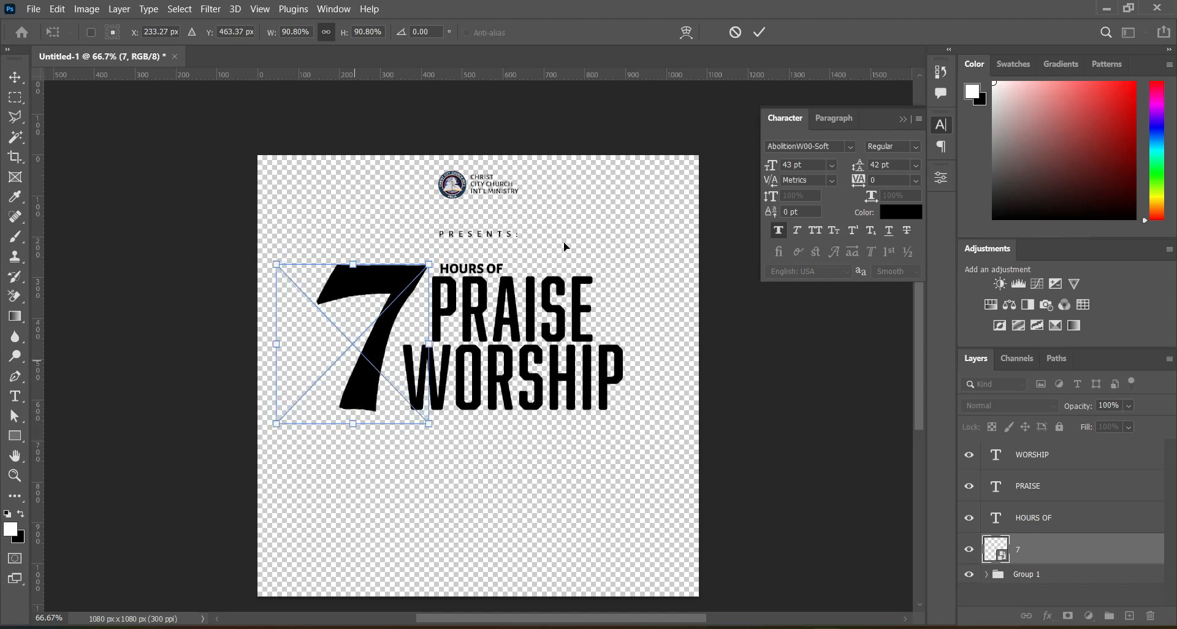
pyautogui.click(759, 32)
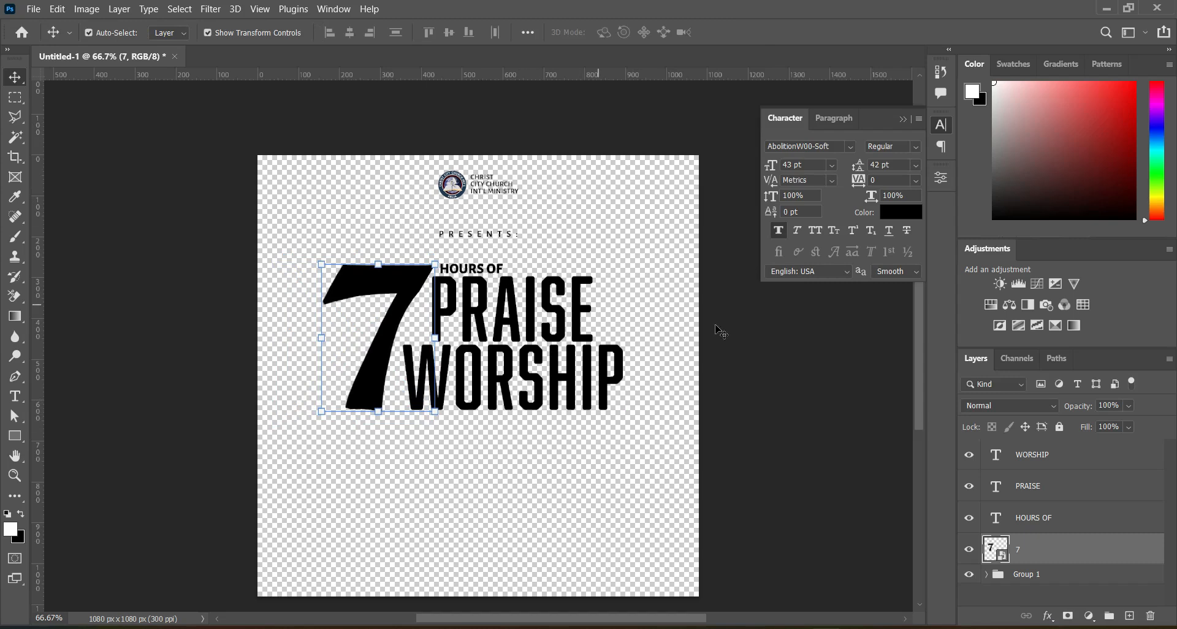
pyautogui.click(756, 352)
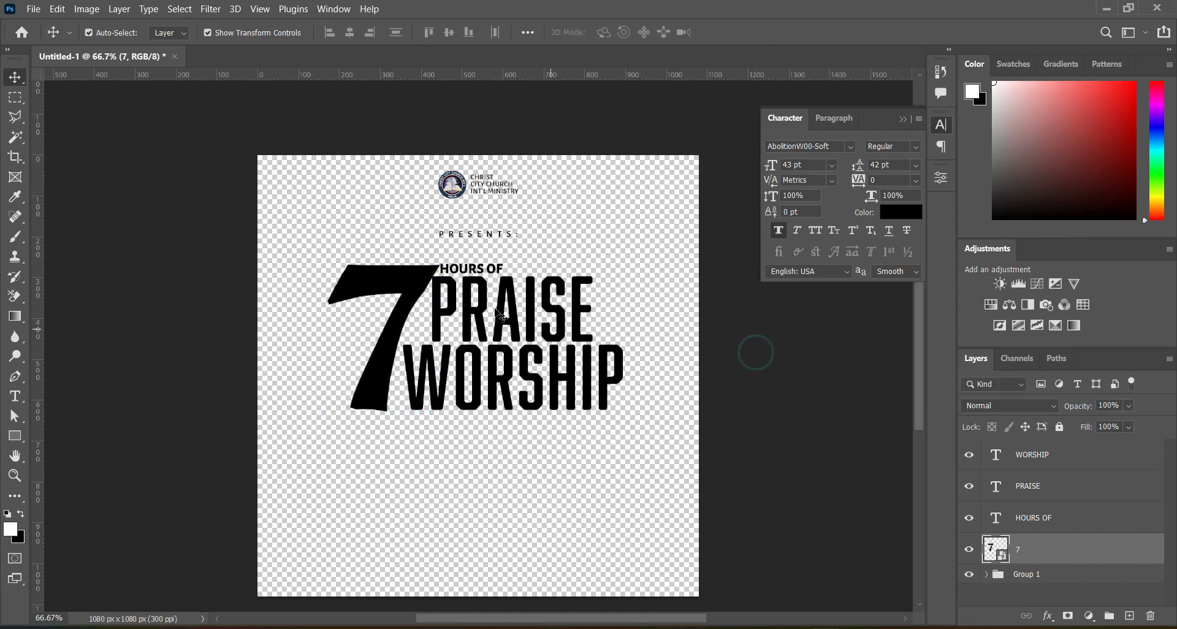
# Warp the "7" so its arm and foot stretch further left, and reposition it slightly beside the title text
pyautogui.click(384, 282)
pyautogui.click(384, 263)
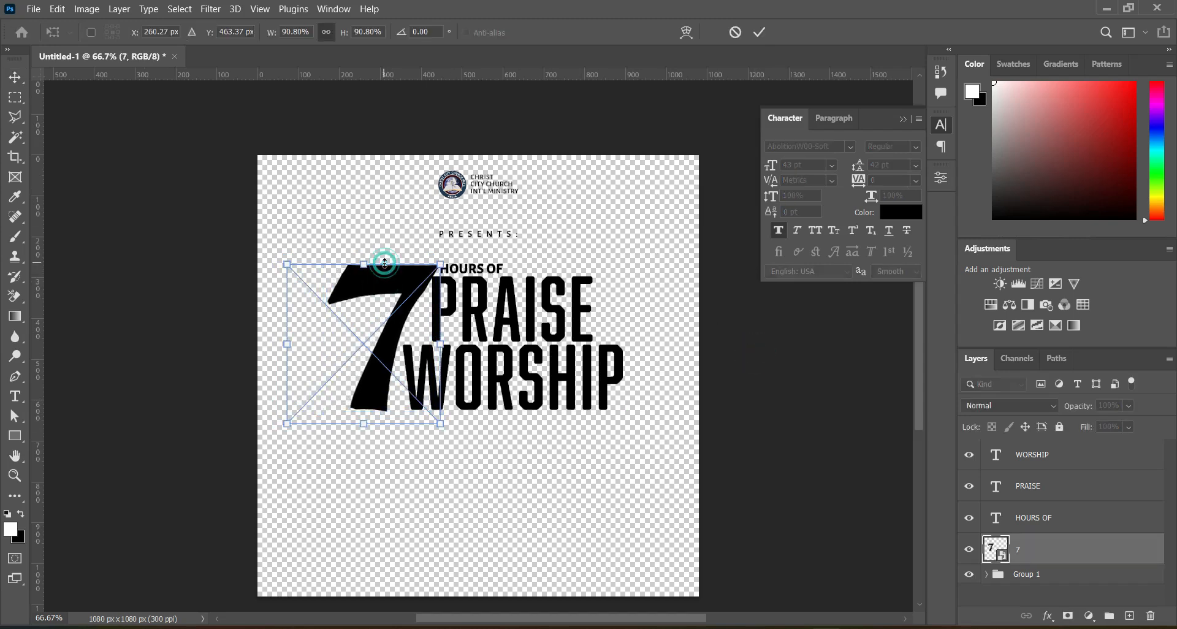
pyautogui.click(384, 263)
pyautogui.click(686, 32)
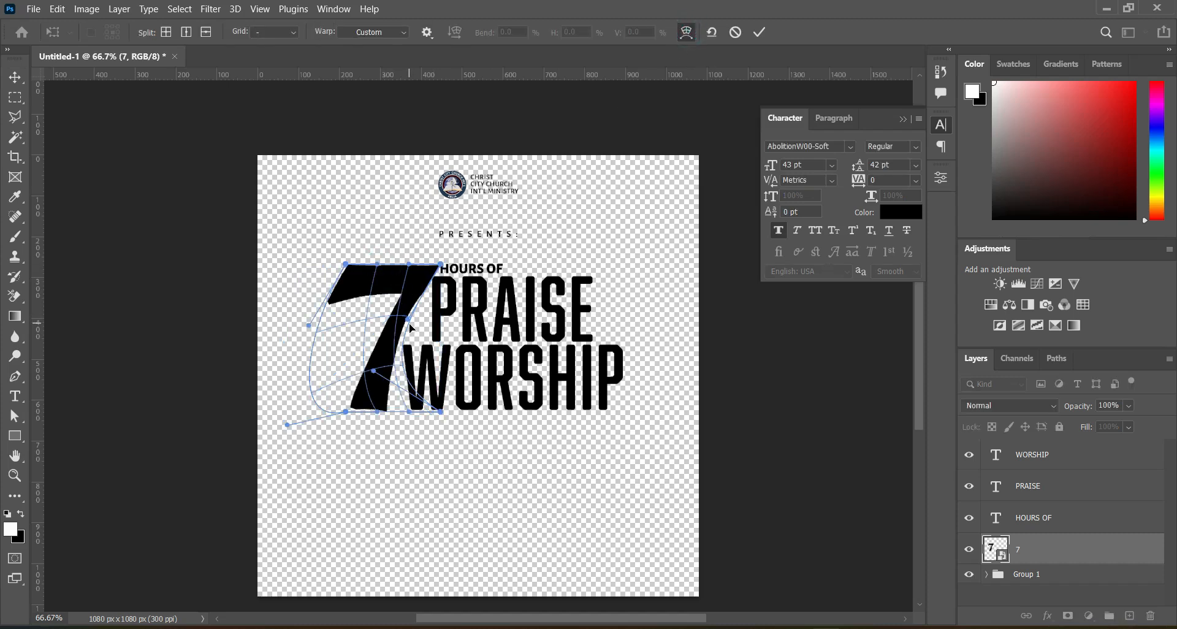
pyautogui.moveTo(413, 320); pyautogui.dragTo(420, 325)
pyautogui.moveTo(288, 426); pyautogui.dragTo(274, 415)
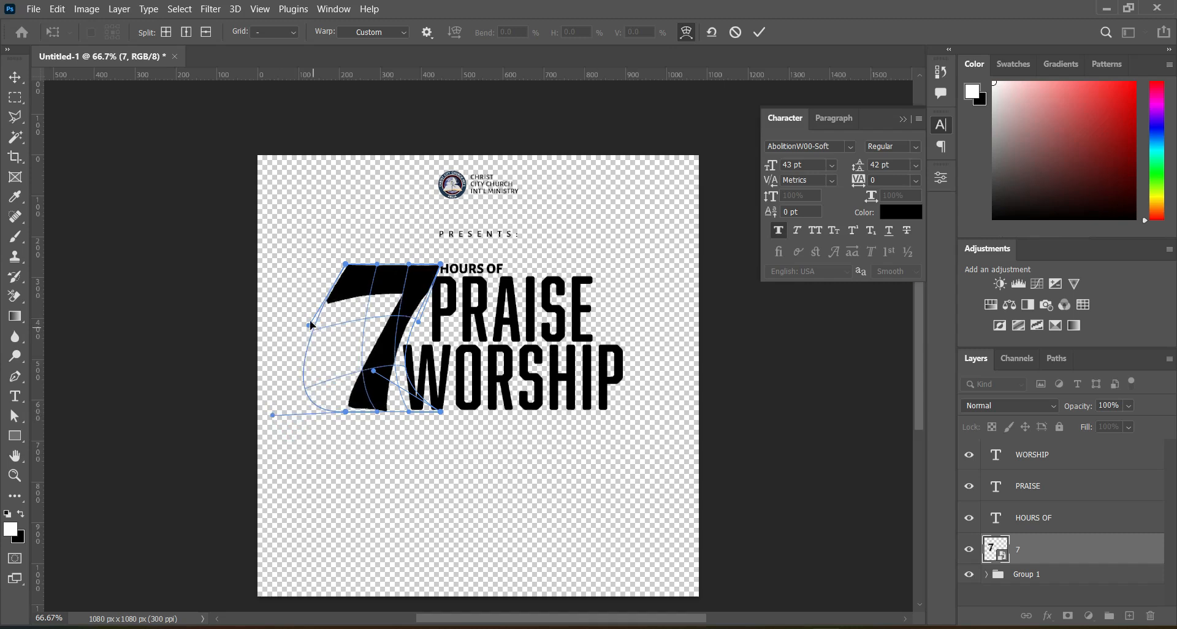
pyautogui.moveTo(303, 328); pyautogui.dragTo(279, 328)
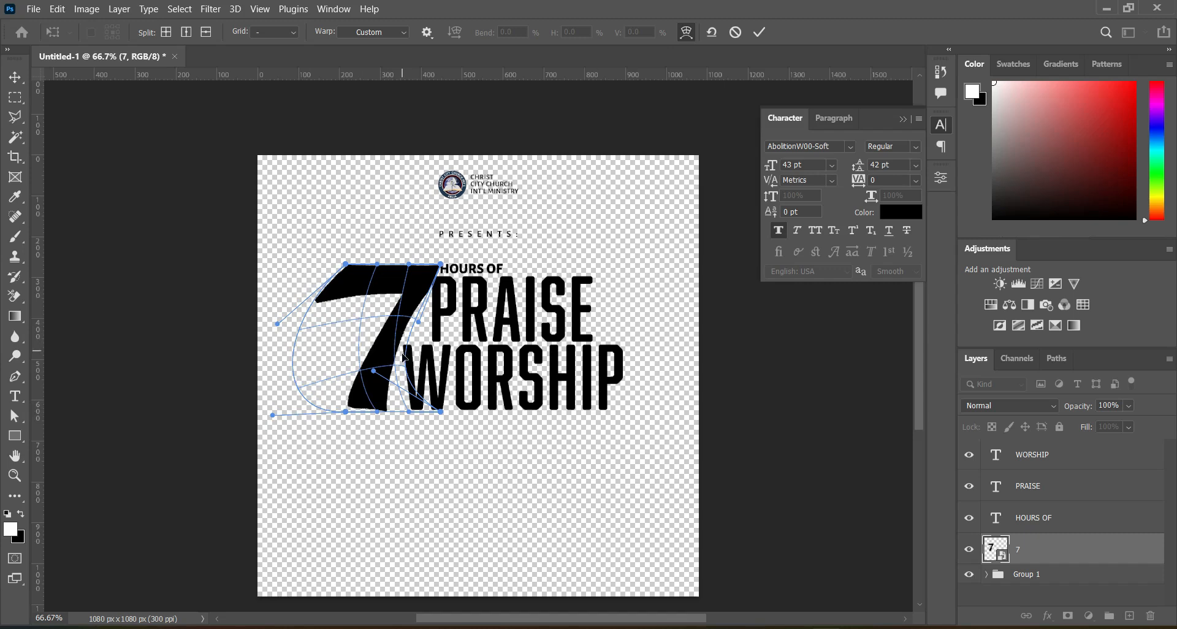
pyautogui.moveTo(377, 412); pyautogui.dragTo(329, 415)
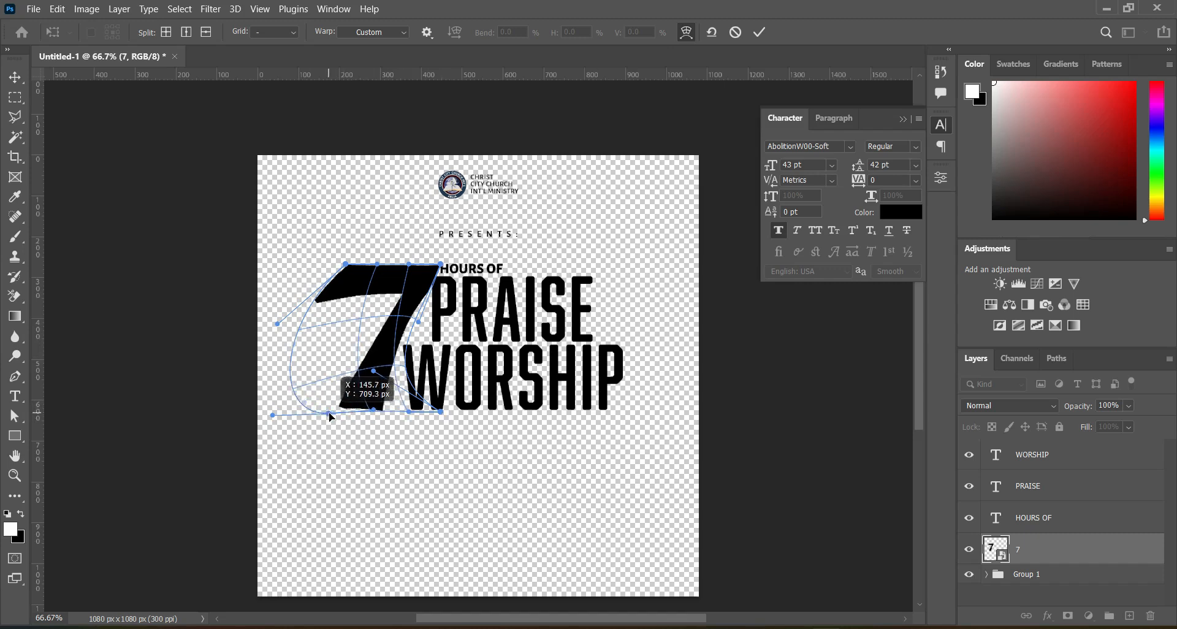
pyautogui.click(762, 33)
pyautogui.press('v')
pyautogui.moveTo(396, 277); pyautogui.dragTo(409, 281)
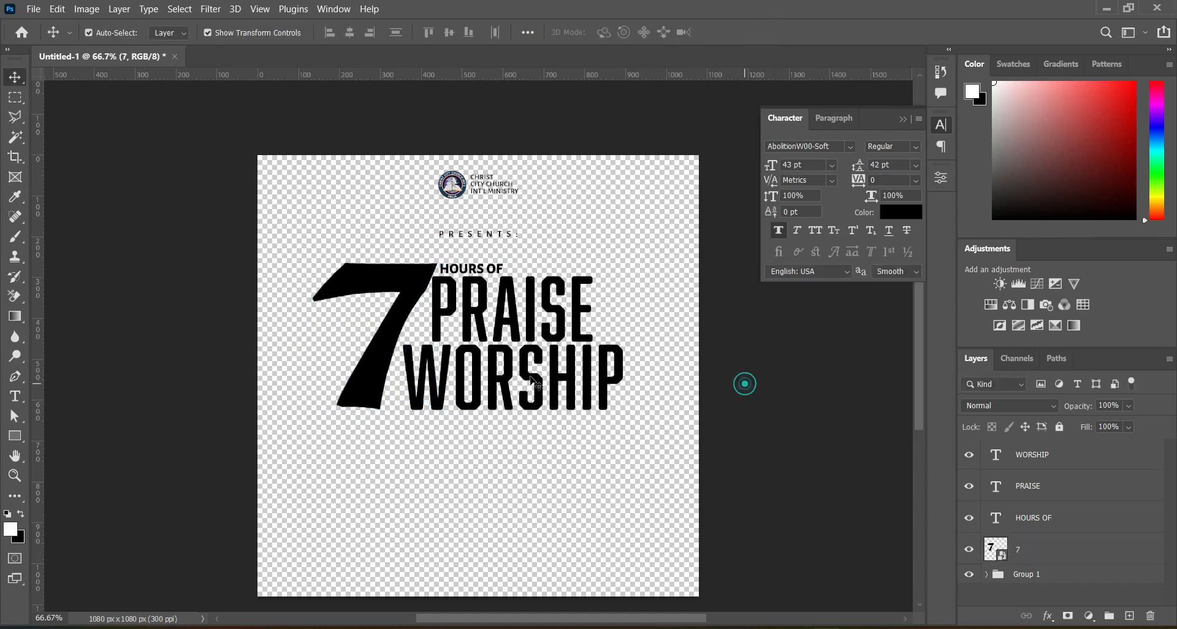
# Nudge "WORSHIP" left until it sits snugly against the lower stem of the "7"
pyautogui.moveTo(504, 389); pyautogui.dragTo(503, 385)
pyautogui.press('Left')
pyautogui.press('Left')
pyautogui.press('Left')
pyautogui.press('Left')
pyautogui.press('Left')
pyautogui.press('Left')
pyautogui.press('Left')
pyautogui.press('Left')
pyautogui.press('Left')
pyautogui.press('Left')
pyautogui.press('Left')
pyautogui.press('Left')
pyautogui.press('Left')
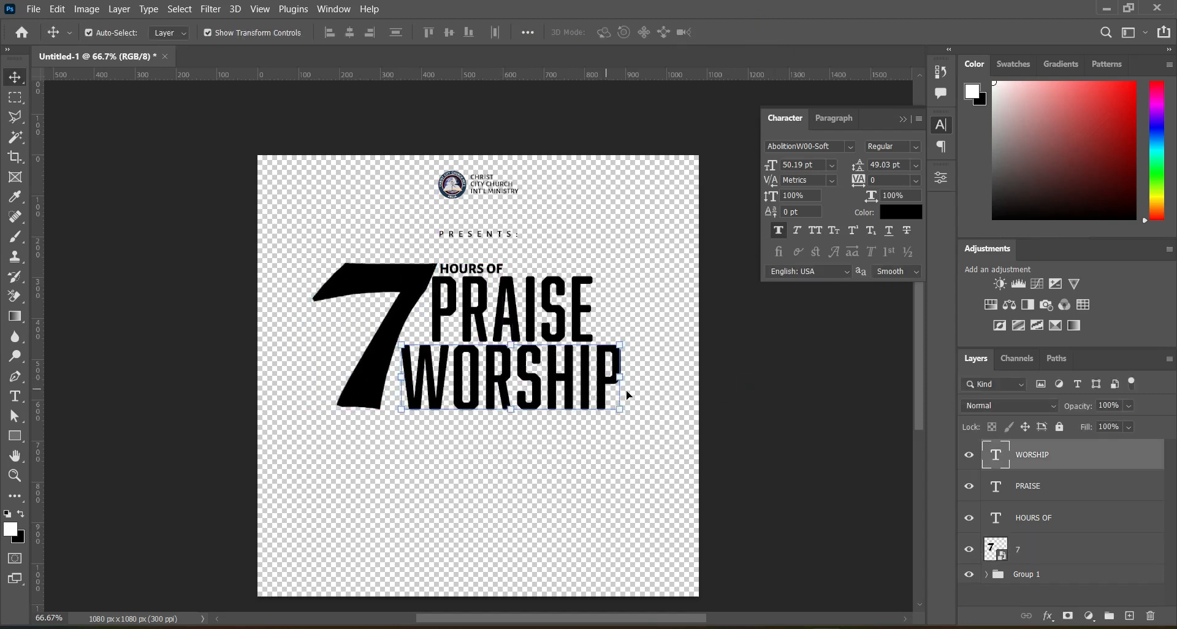
pyautogui.click(782, 387)
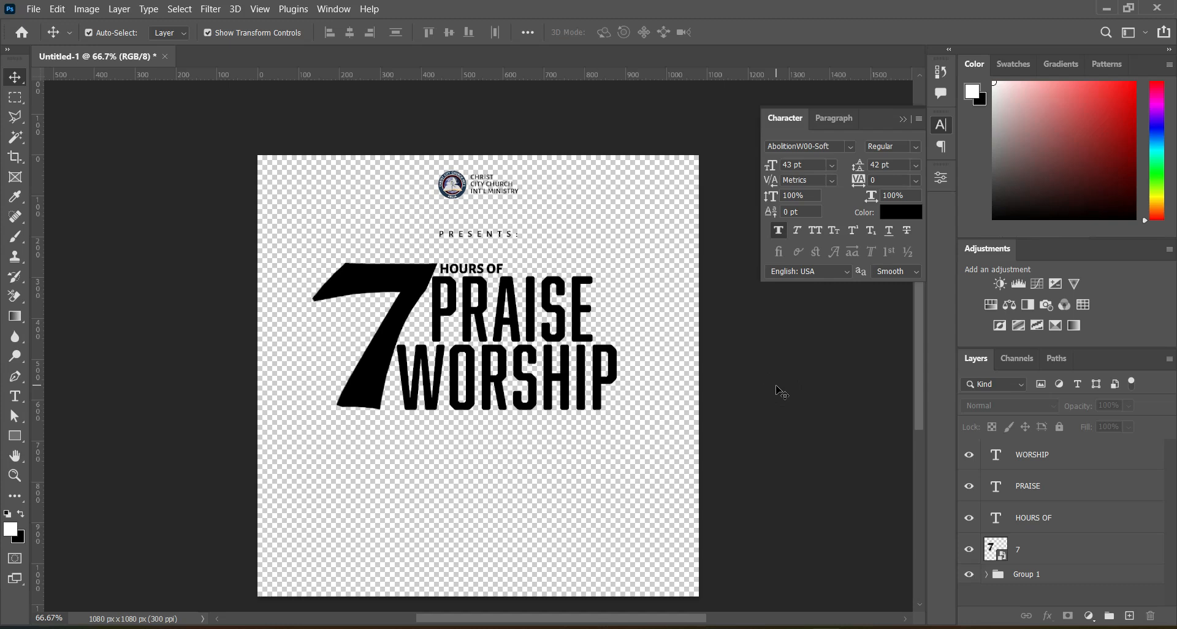
# Draw a narrow white rectangle about 42 × 160 px just after "PRAISE", above the end of "WORSHIP"
pyautogui.click(580, 313)
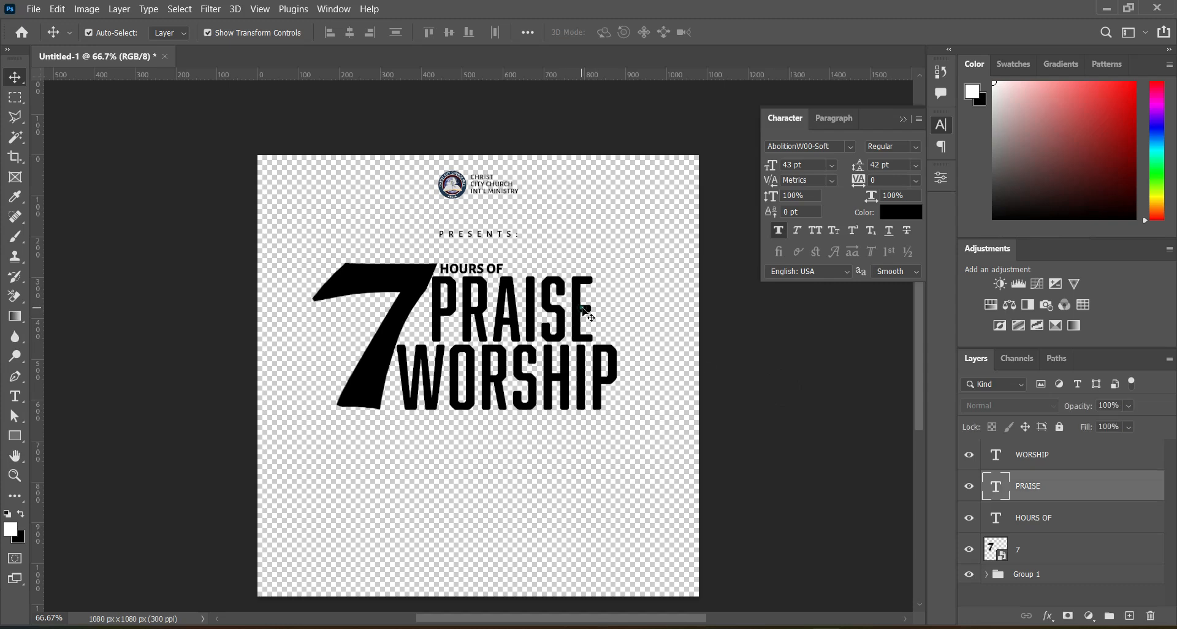
pyautogui.scroll(1, 608, 313)
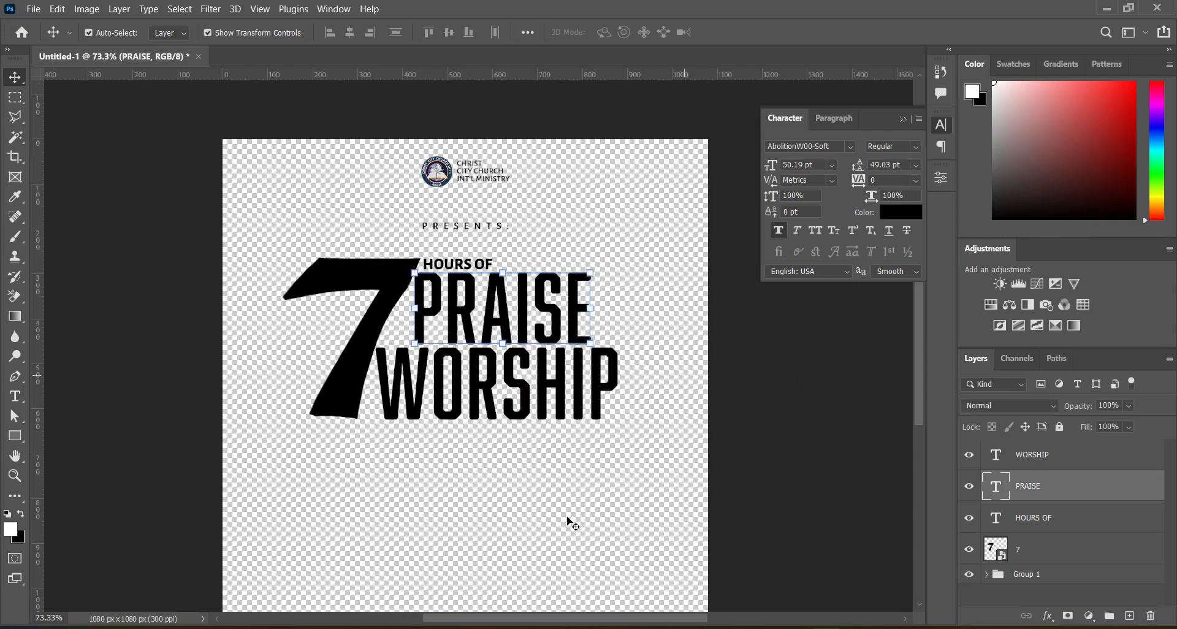
pyautogui.click(16, 436)
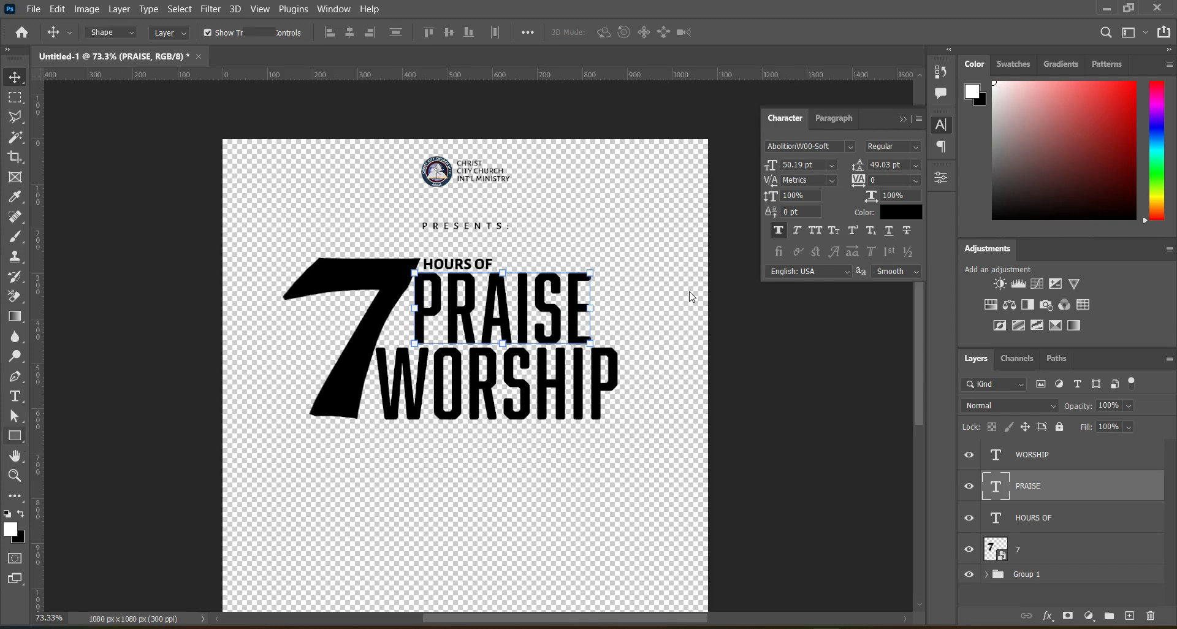
pyautogui.moveTo(597, 275); pyautogui.dragTo(615, 345)
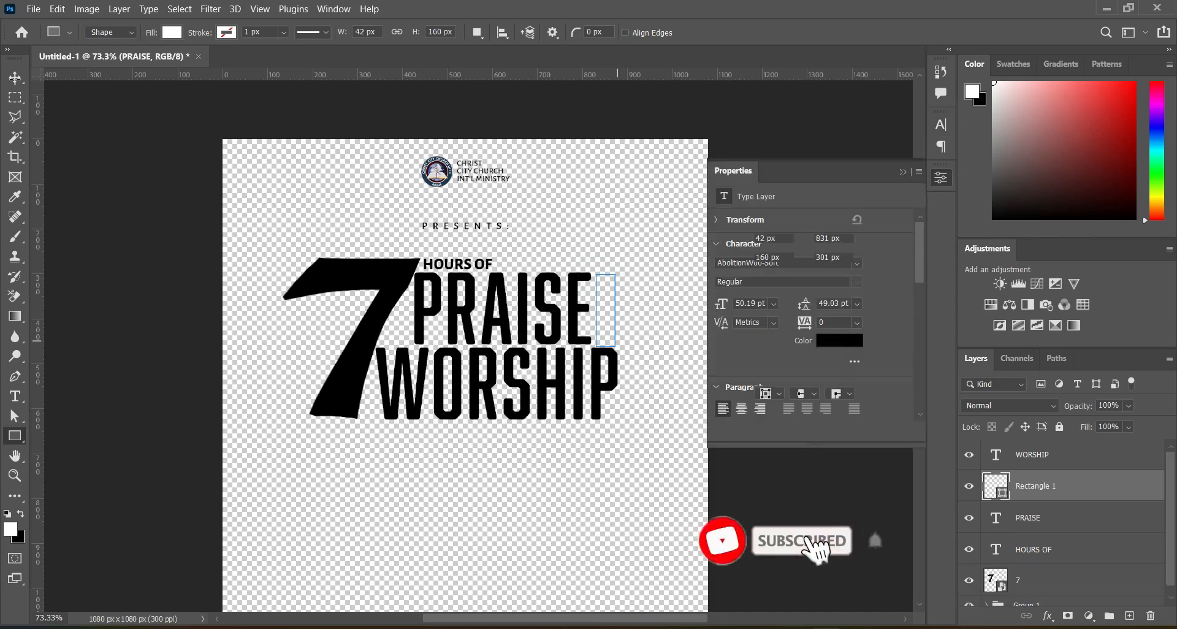
# Shorten the rectangle to about 92 px high, centred vertically beside the "E" of "PRAISE"
pyautogui.click(14, 78)
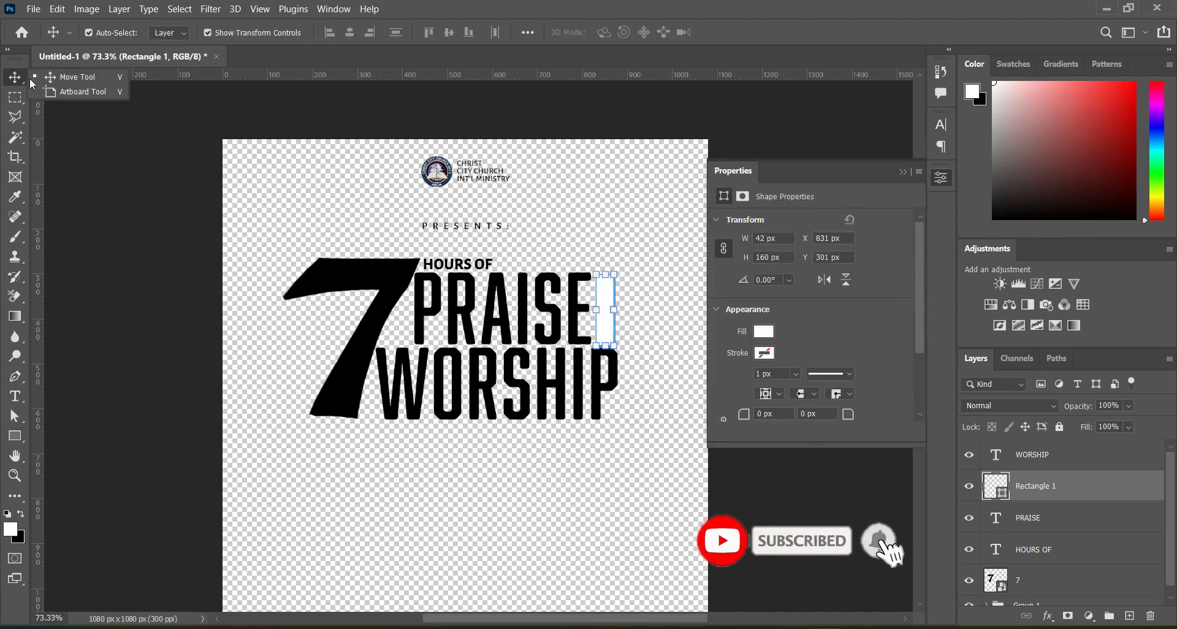
pyautogui.click(64, 80)
pyautogui.click(603, 347)
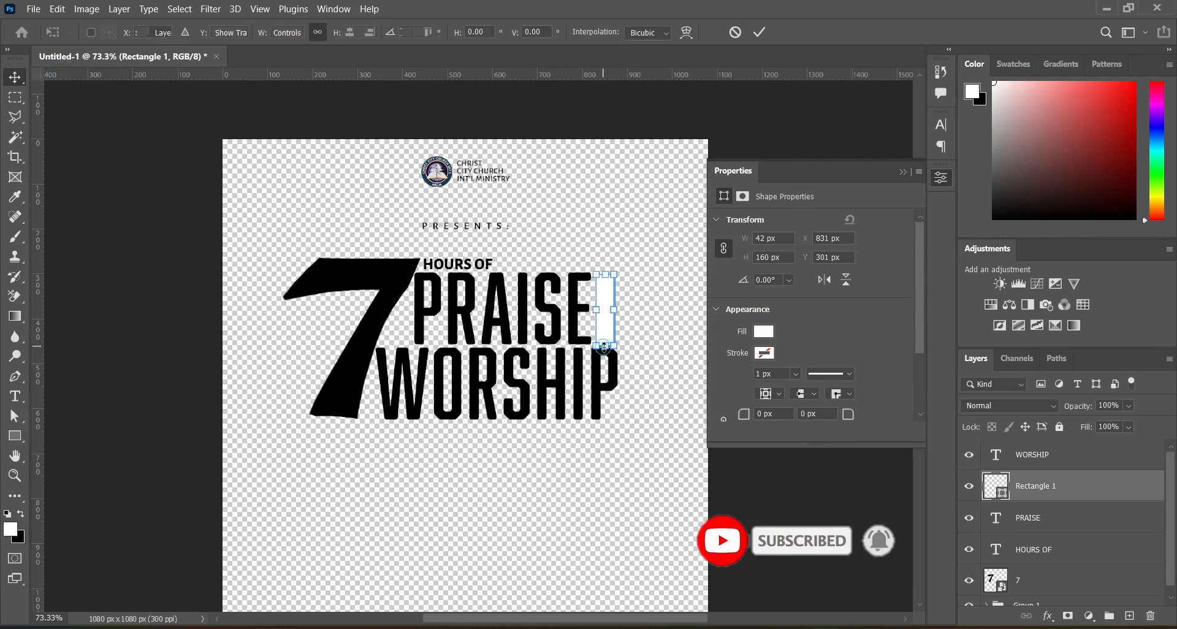
pyautogui.moveTo(606, 347); pyautogui.dragTo(606, 331)
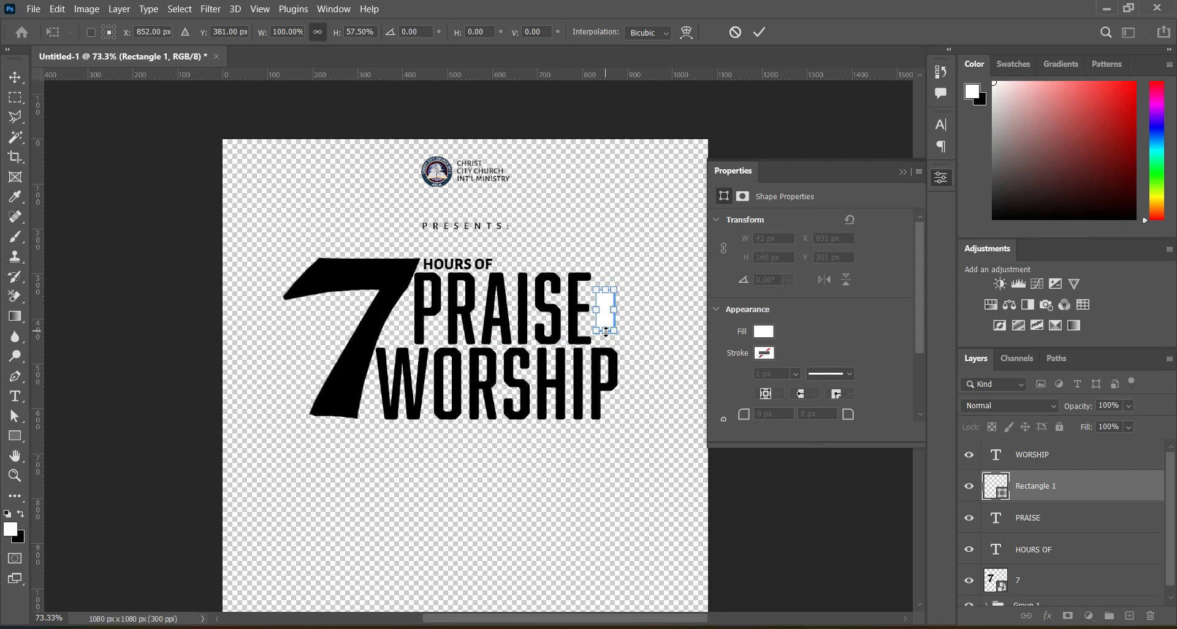
pyautogui.press('Return')
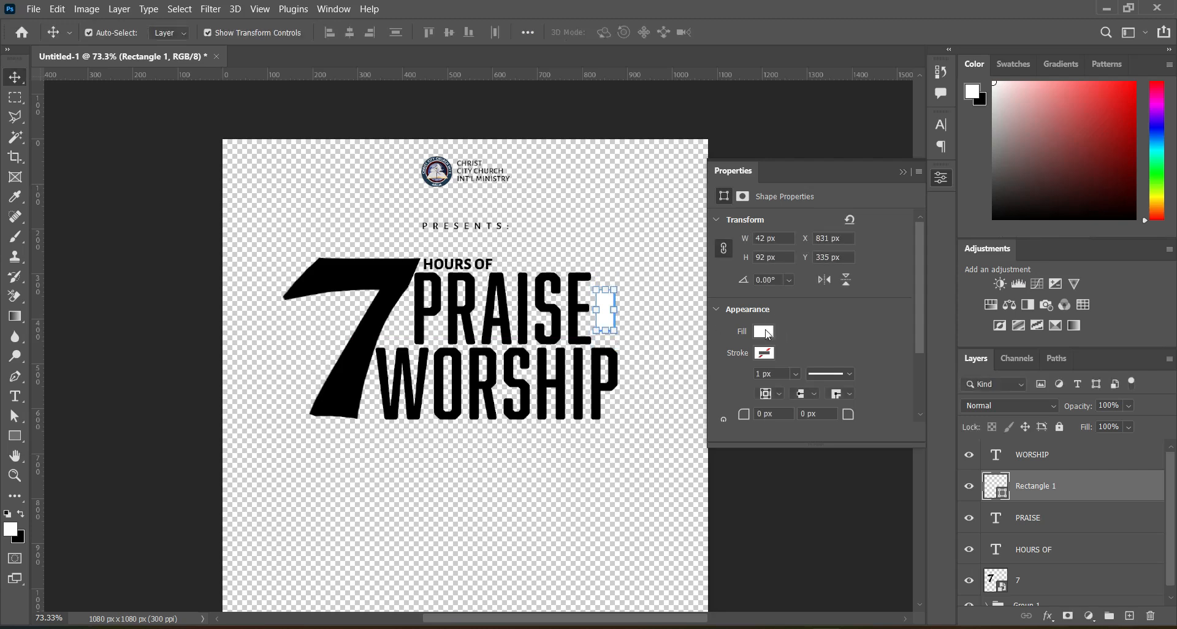
# Change the rectangle's fill colour to red and collapse its properties
pyautogui.click(764, 331)
pyautogui.click(755, 413)
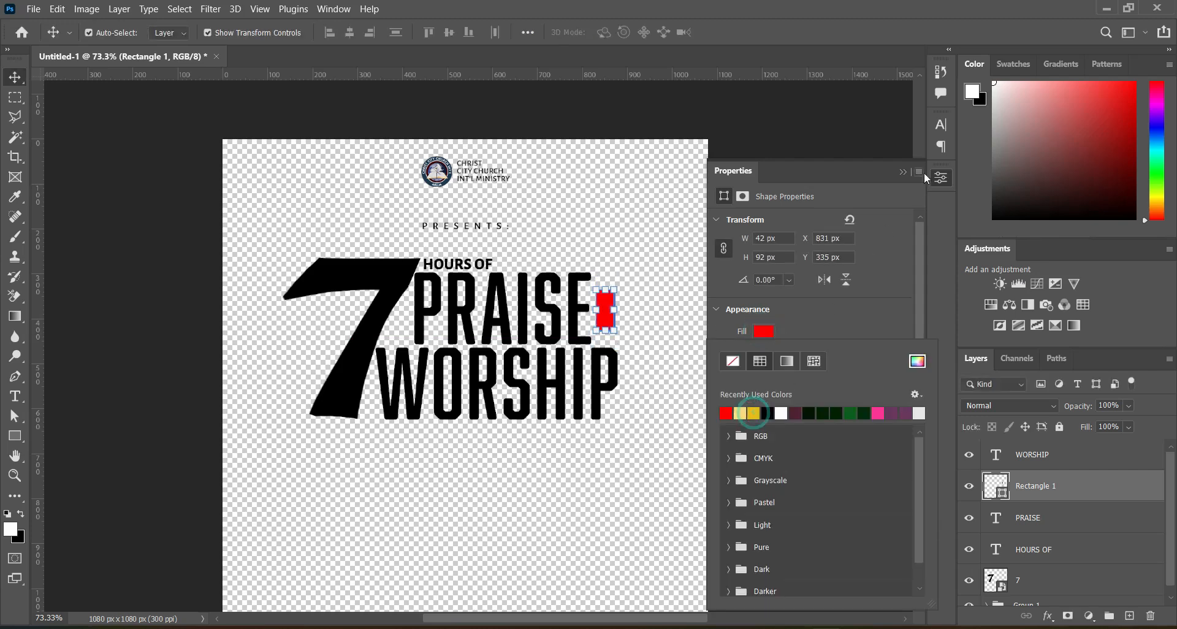
pyautogui.click(904, 171)
pyautogui.click(904, 171)
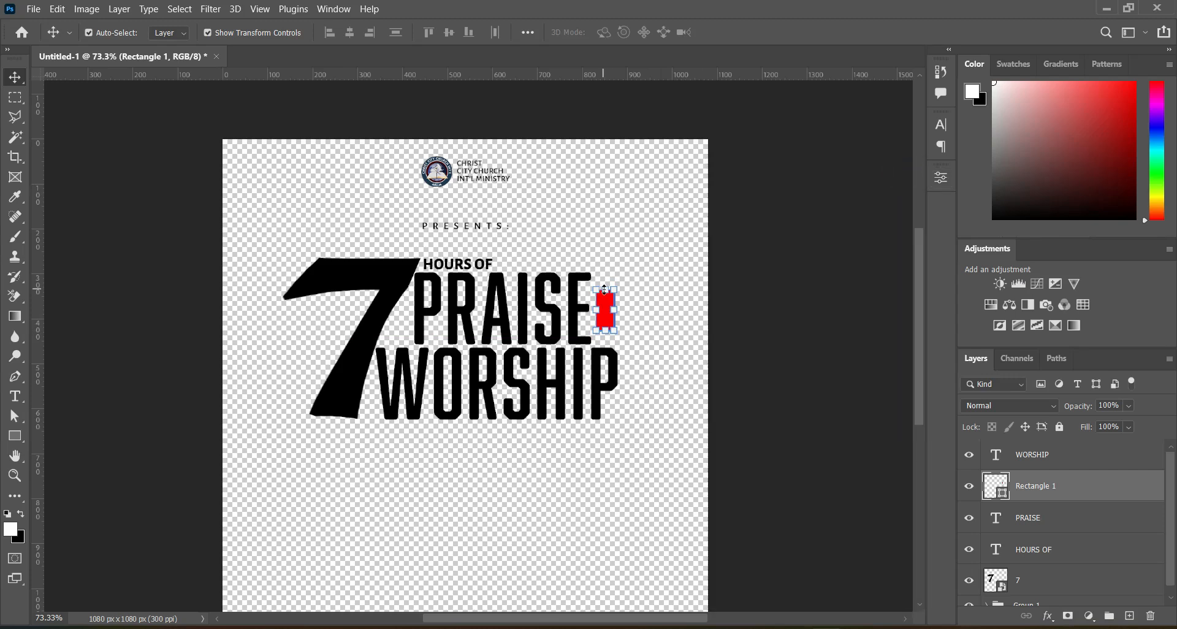
# Stretch the red rectangle slightly taller by extending its upper edge
pyautogui.hotkey('ctrl', 't')
pyautogui.moveTo(605, 288); pyautogui.dragTo(603, 281)
pyautogui.press('v')
# Copy the word "AND" from the title line in doc.txt and return to the flyer document
pyautogui.hotkey('alt', 'Tab')
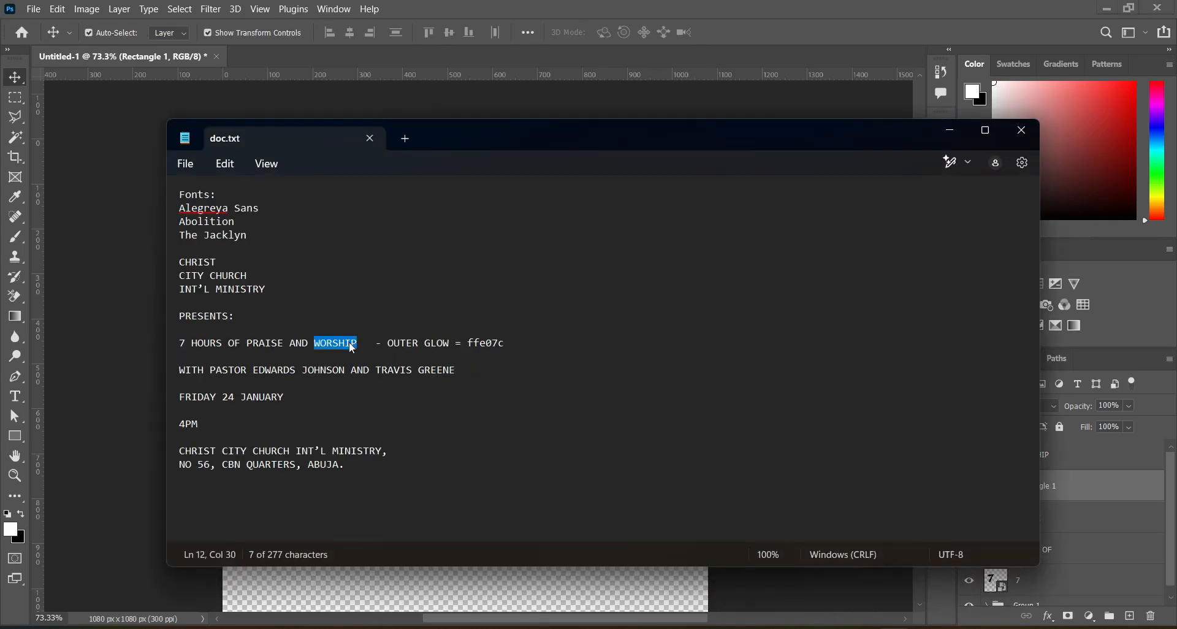
pyautogui.moveTo(291, 342); pyautogui.dragTo(310, 344)
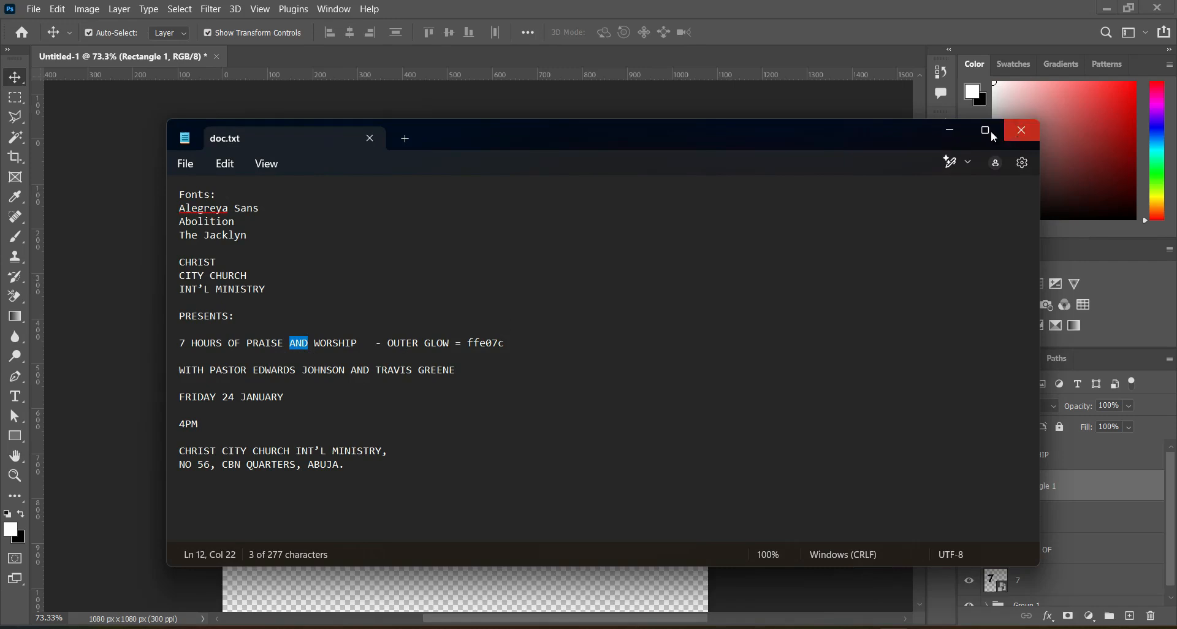
pyautogui.click(950, 130)
# Add a horizontal text layer reading "AND" in the empty area below "WORSHIP"
pyautogui.click(27, 400)
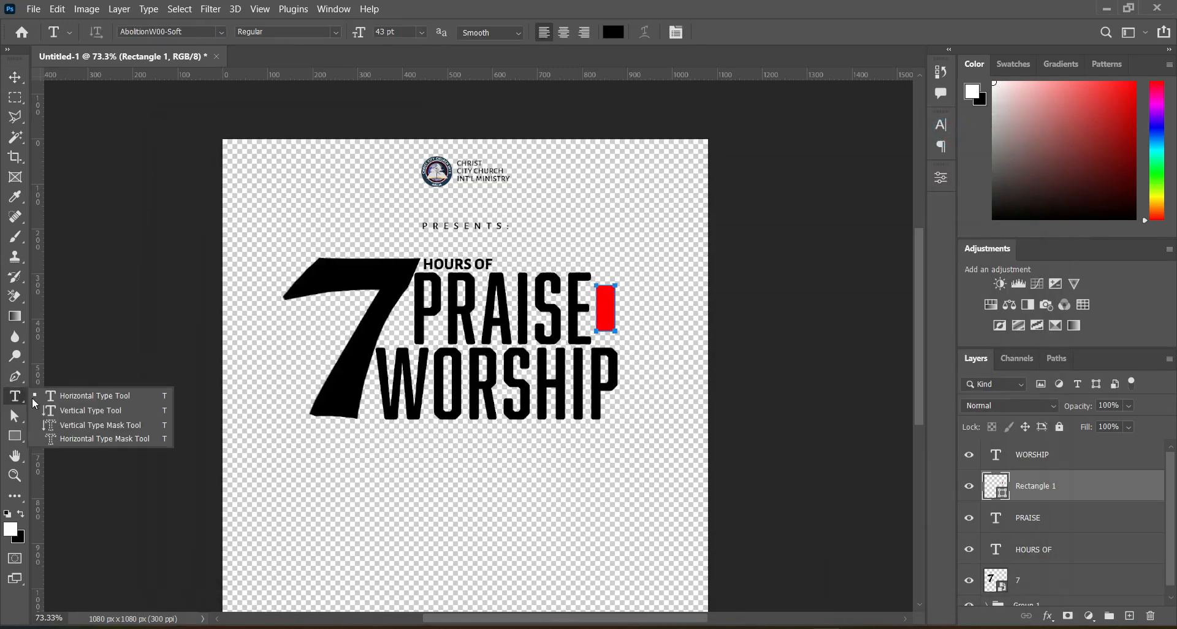
pyautogui.click(92, 395)
pyautogui.click(408, 488)
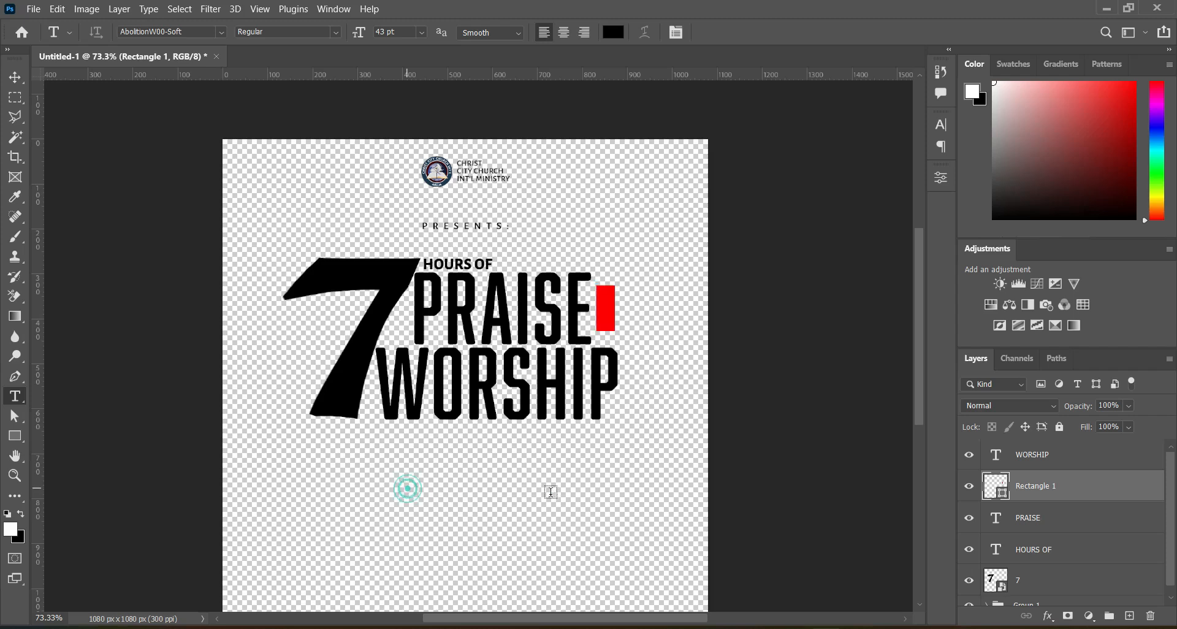
pyautogui.click(555, 490)
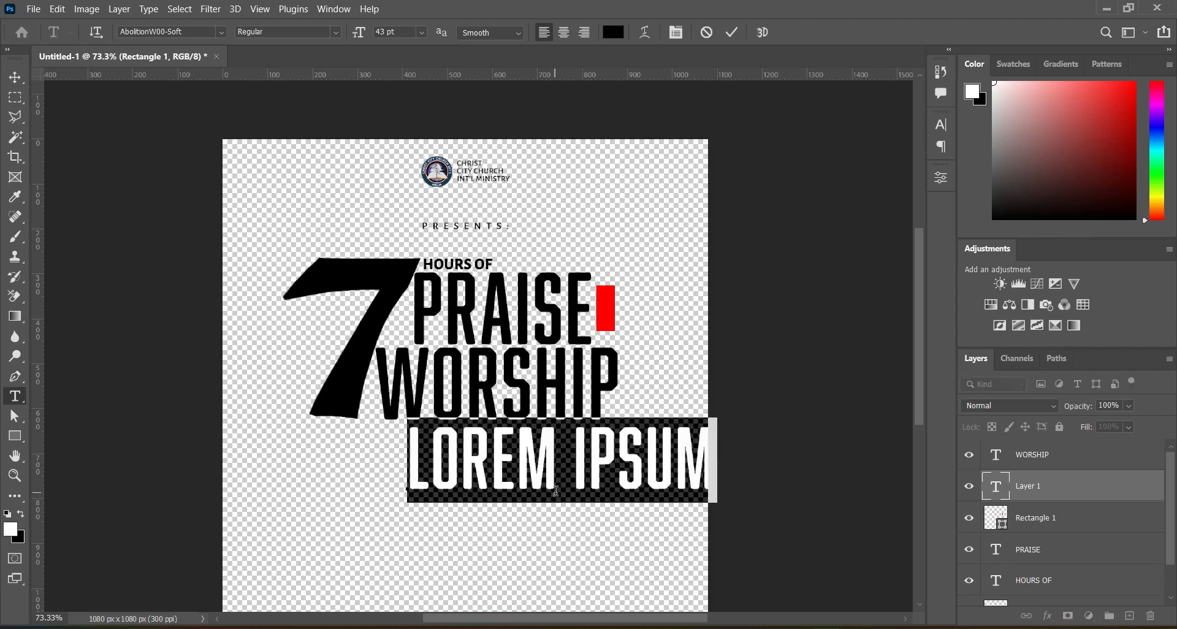
pyautogui.write('AND')
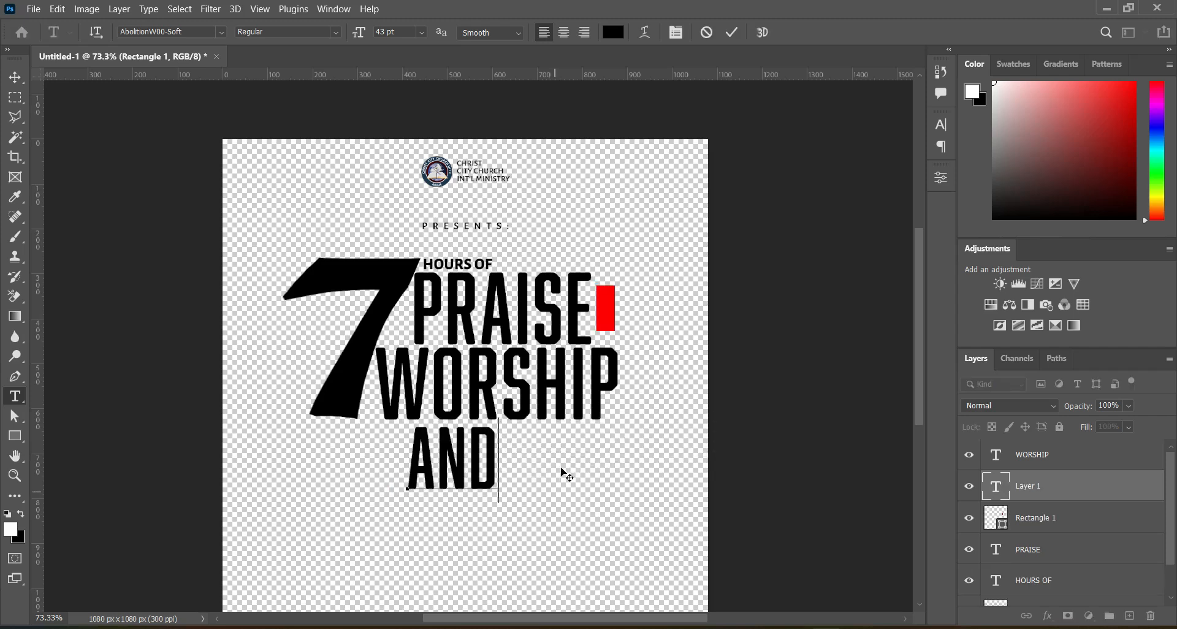
pyautogui.click(731, 34)
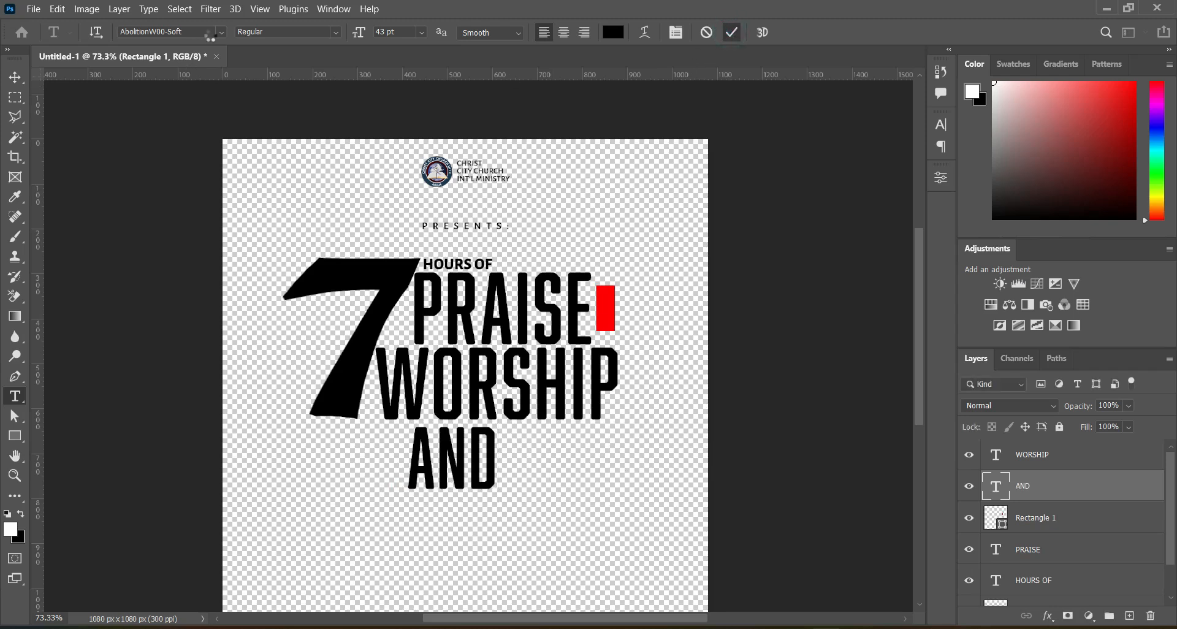
# Set the "AND" text to the Alegreya Sans font in the Medium style
pyautogui.click(221, 32)
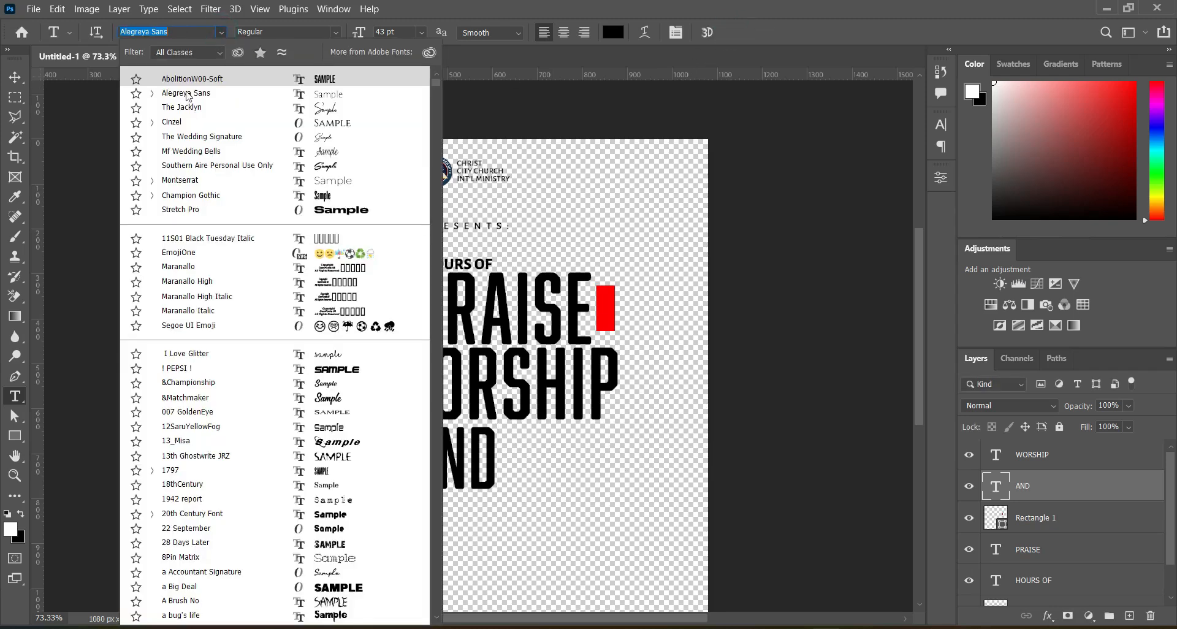
pyautogui.click(188, 94)
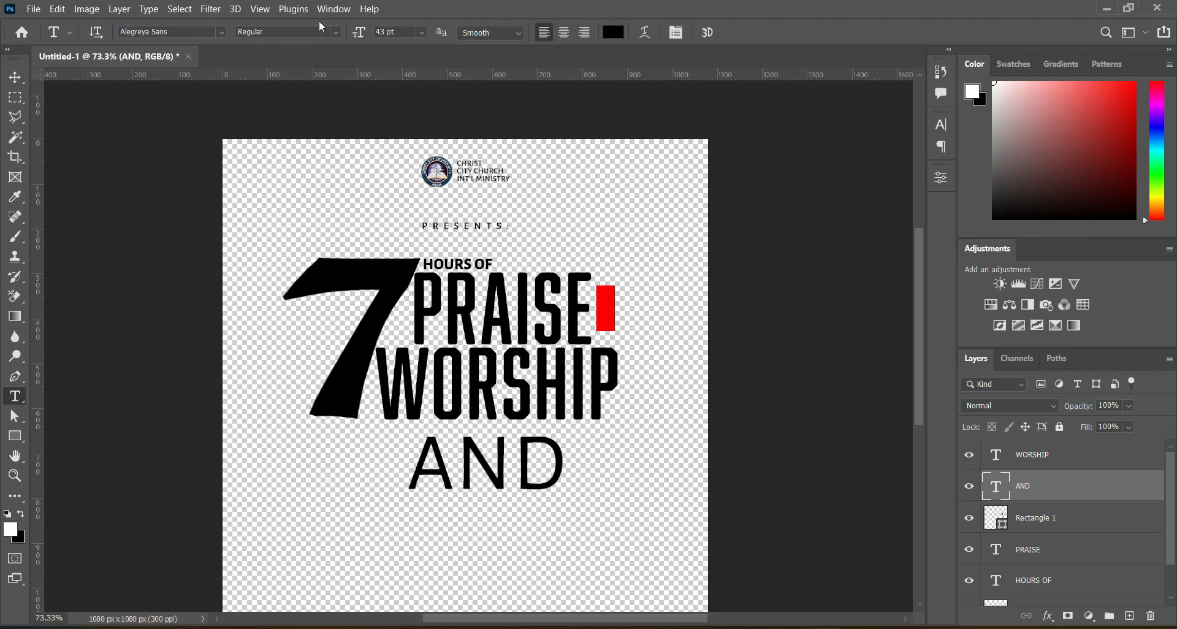
pyautogui.click(336, 32)
pyautogui.click(268, 121)
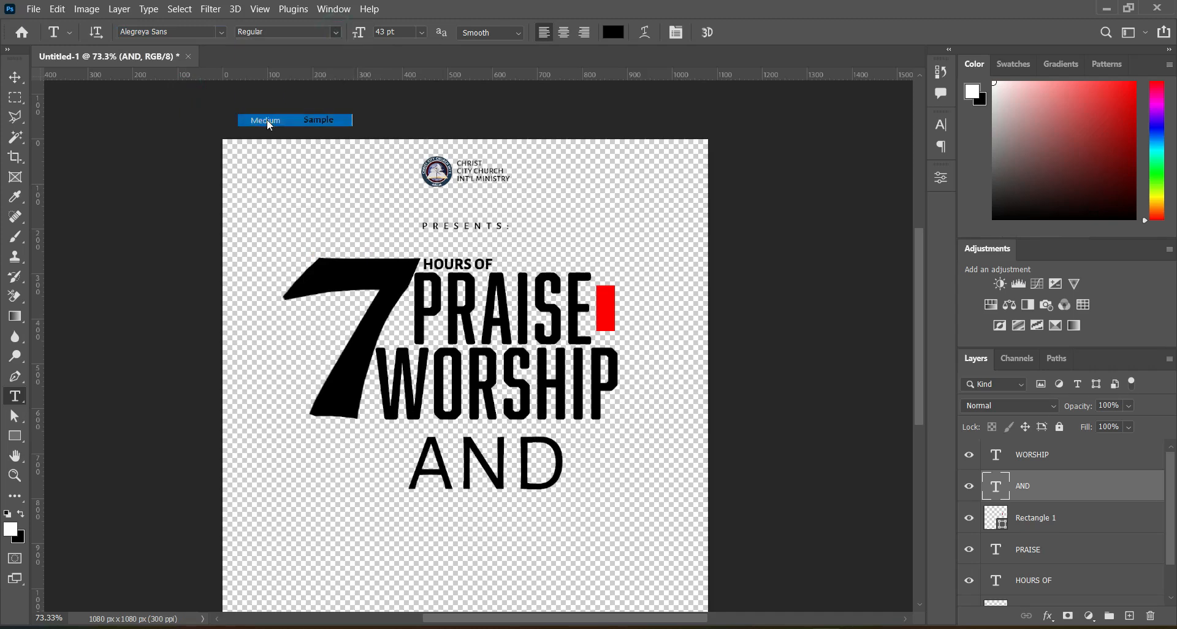
pyautogui.click(18, 79)
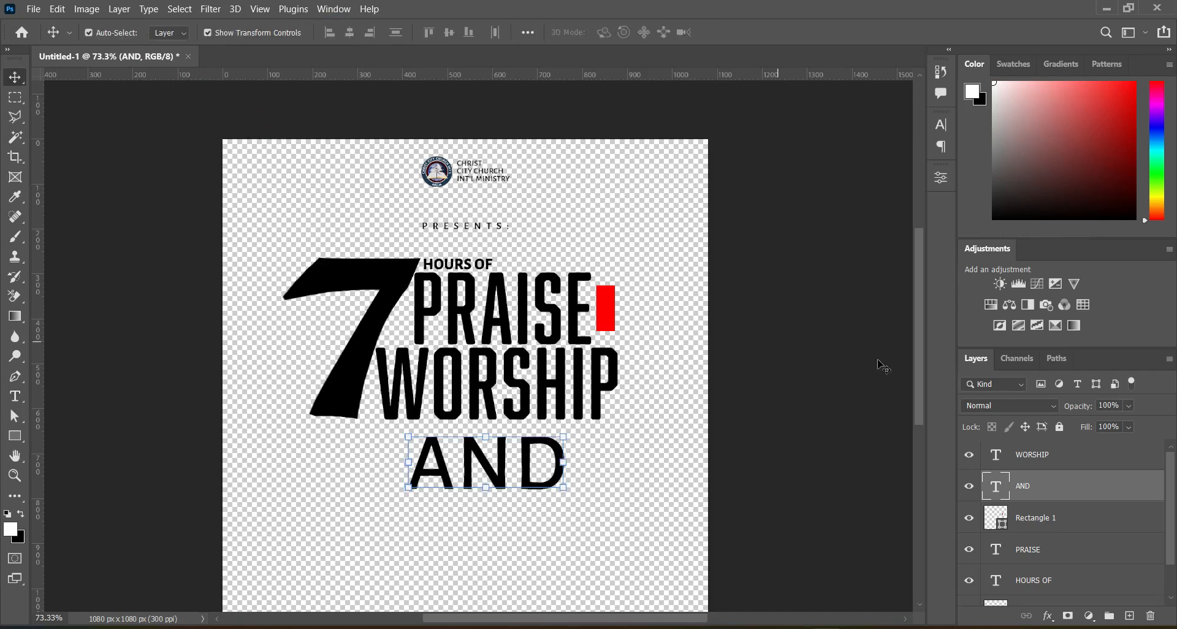
# Change the "AND" text colour to white (ffffff)
pyautogui.press('t')
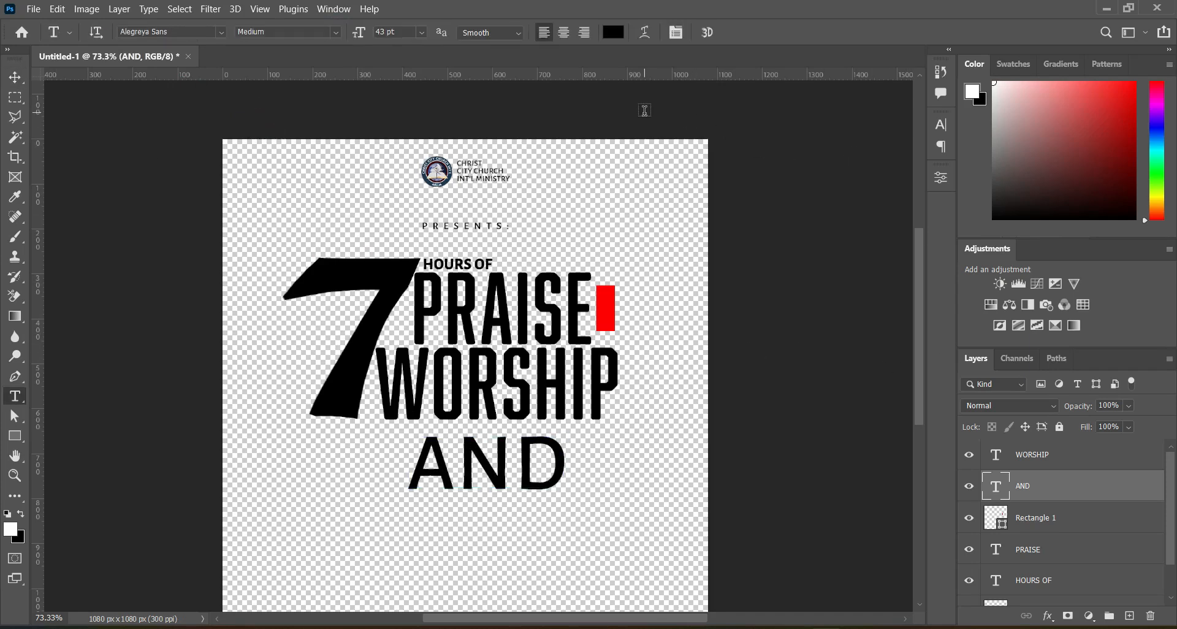
pyautogui.click(613, 36)
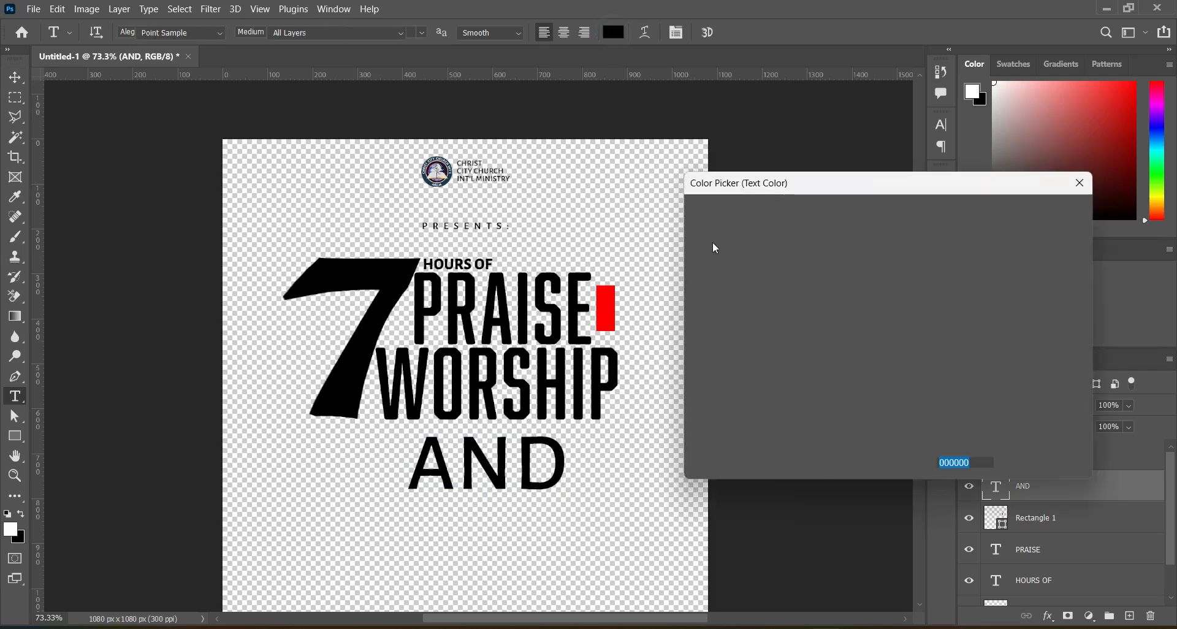
pyautogui.click(715, 248)
pyautogui.write('ffffff')
pyautogui.click(1019, 213)
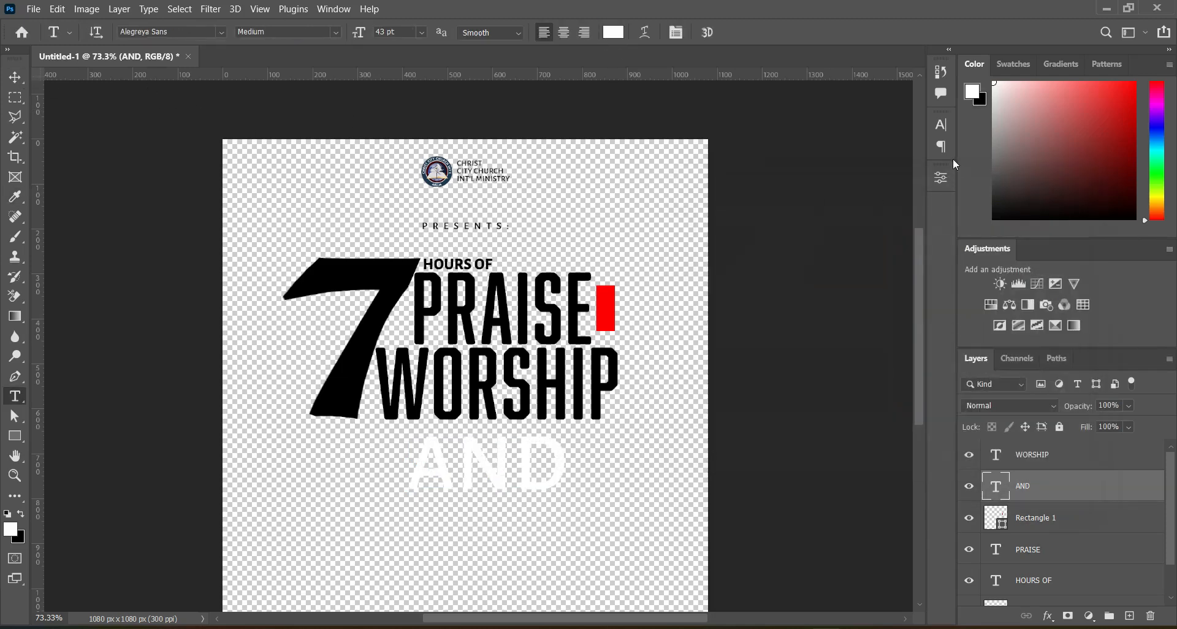
# Tighten the letter tracking of the "AND" text to -100
pyautogui.click(941, 126)
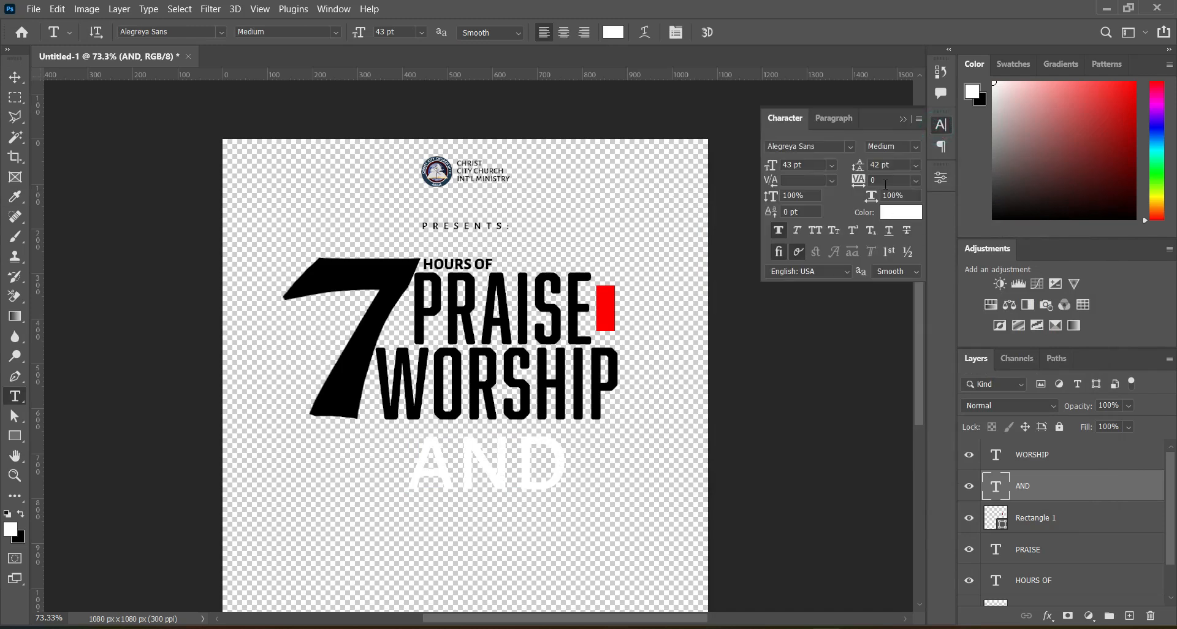
pyautogui.write('-100')
pyautogui.press('Return')
# Scale the "AND" text down proportionally to about 20.64%, giving a font size of about 8.87 pt
pyautogui.click(15, 76)
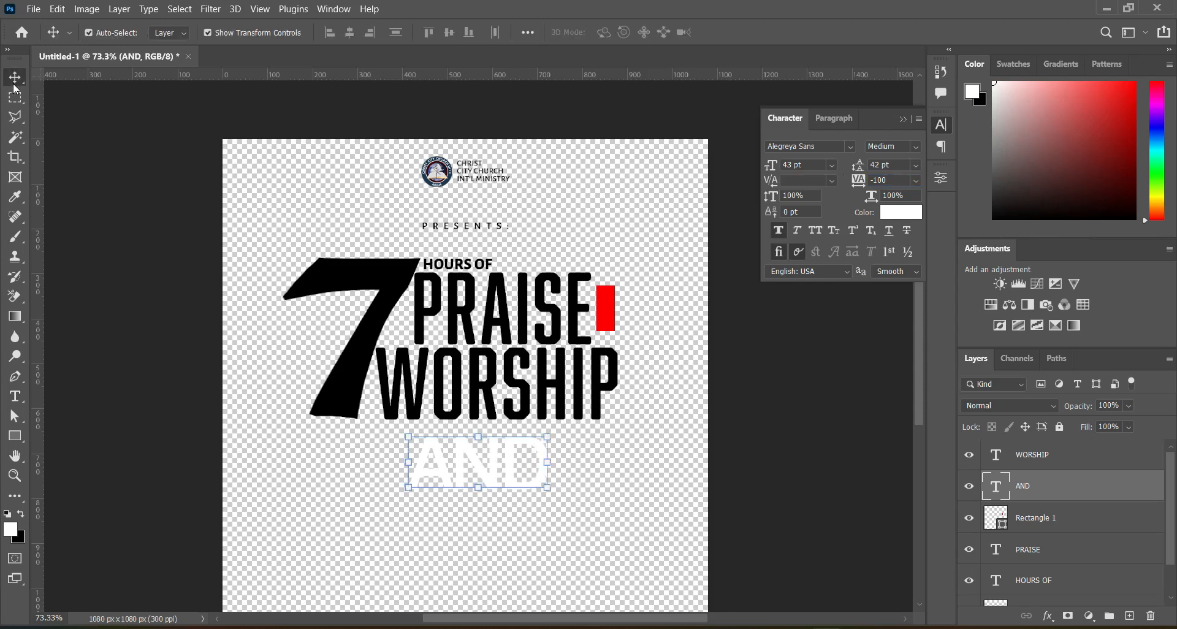
pyautogui.moveTo(549, 463); pyautogui.dragTo(424, 470)
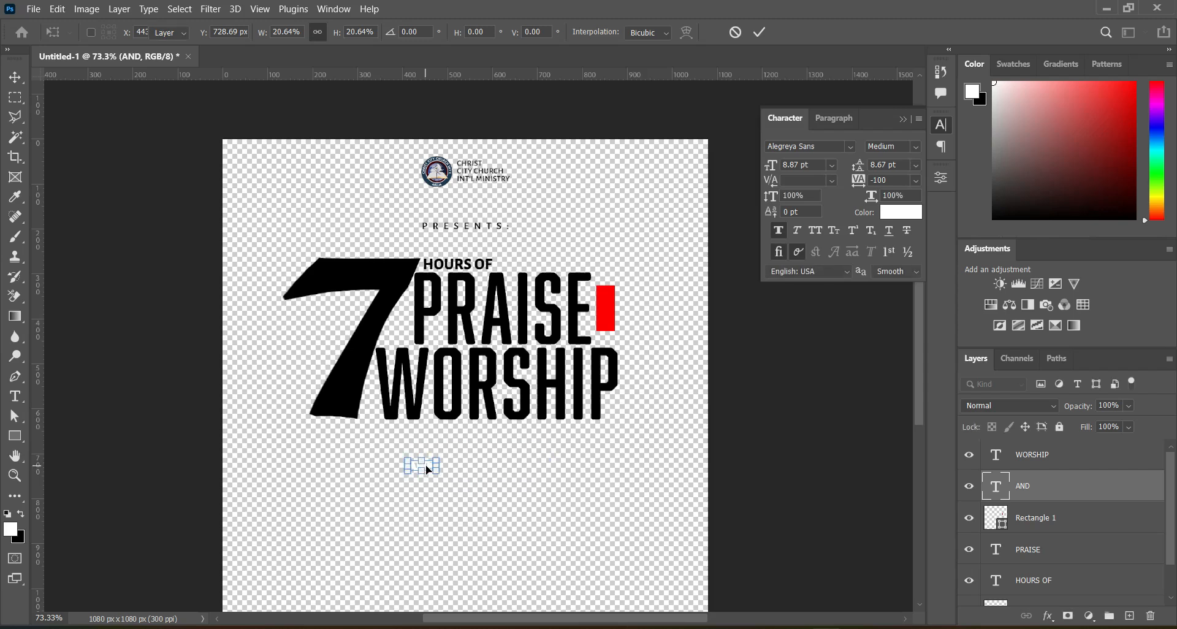
pyautogui.press('Return')
# Rotate the "AND" text -90° and centre it on the red rectangle beside "PRAISE"
pyautogui.moveTo(432, 469); pyautogui.dragTo(598, 274)
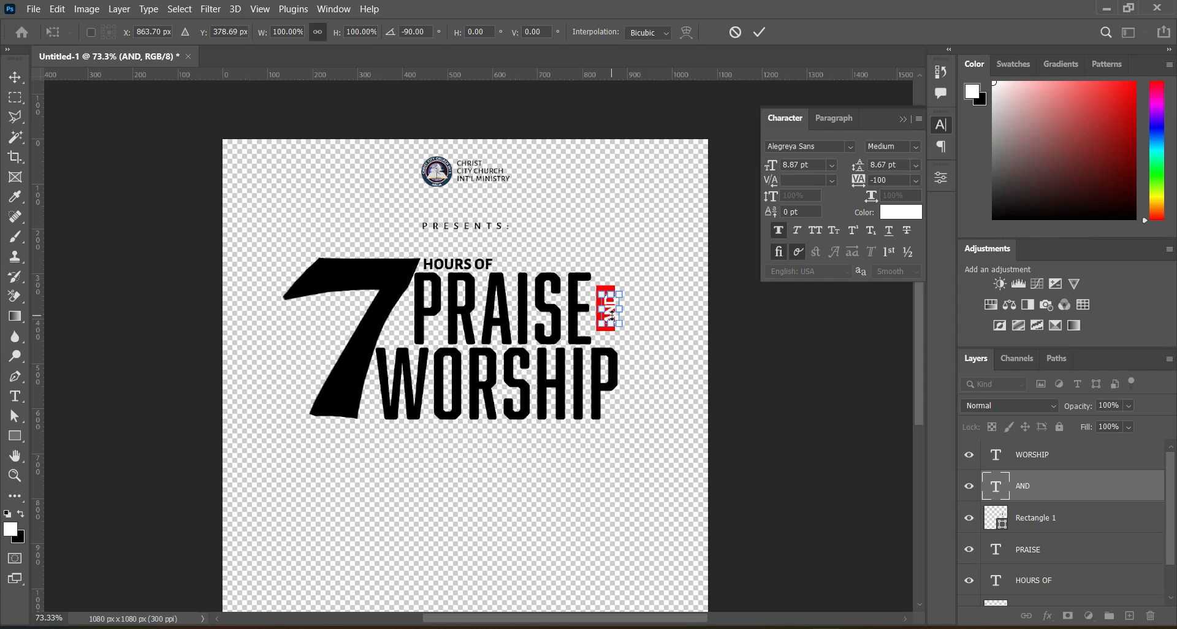
pyautogui.moveTo(611, 314); pyautogui.dragTo(609, 317)
pyautogui.click(760, 34)
pyautogui.click(786, 362)
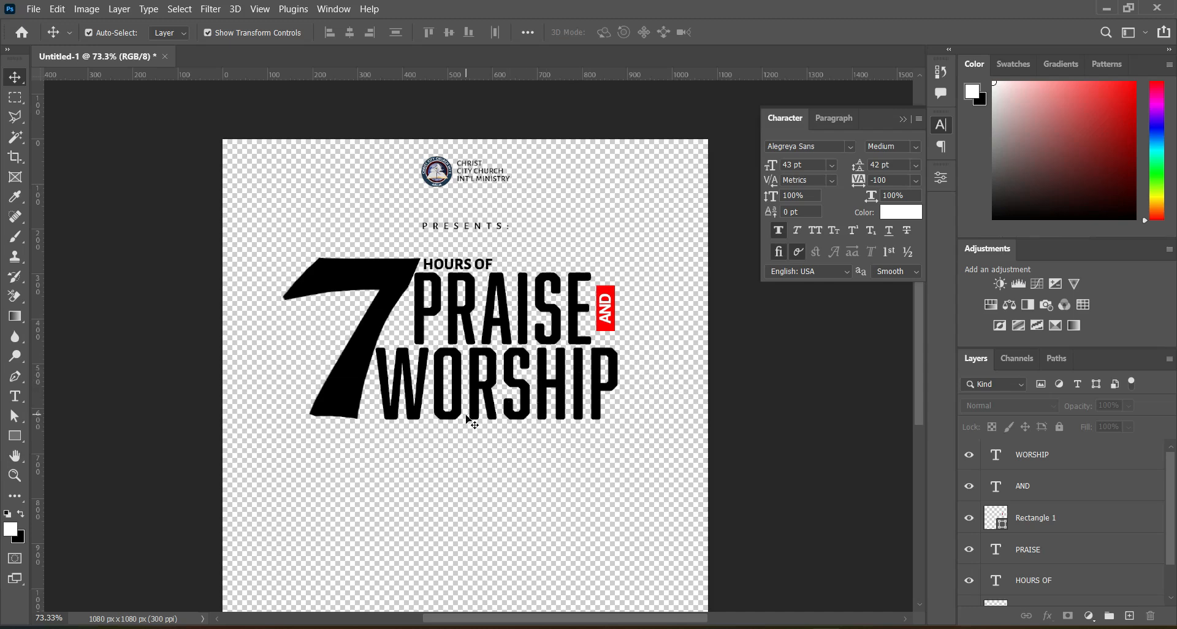
# Place the portrait of the man in the checked jacket from the HOURS OF PRAISE AND WORSHIP FLYER DESIGN folder onto the flyer
pyautogui.moveTo(916, 383); pyautogui.dragTo(916, 396)
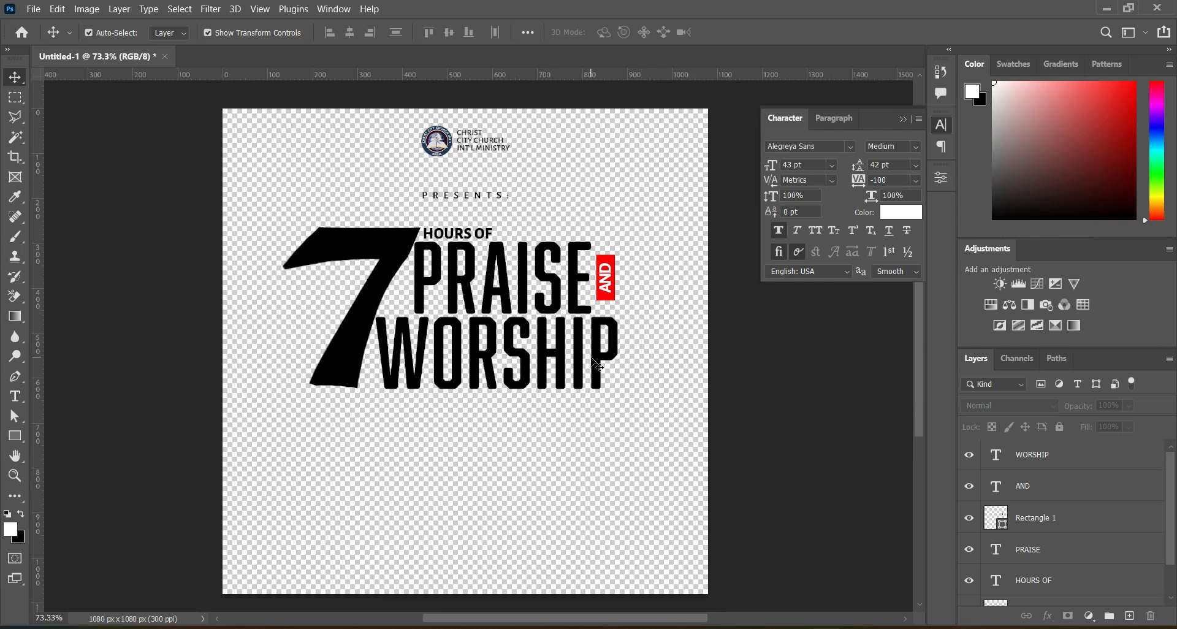
pyautogui.click(556, 626)
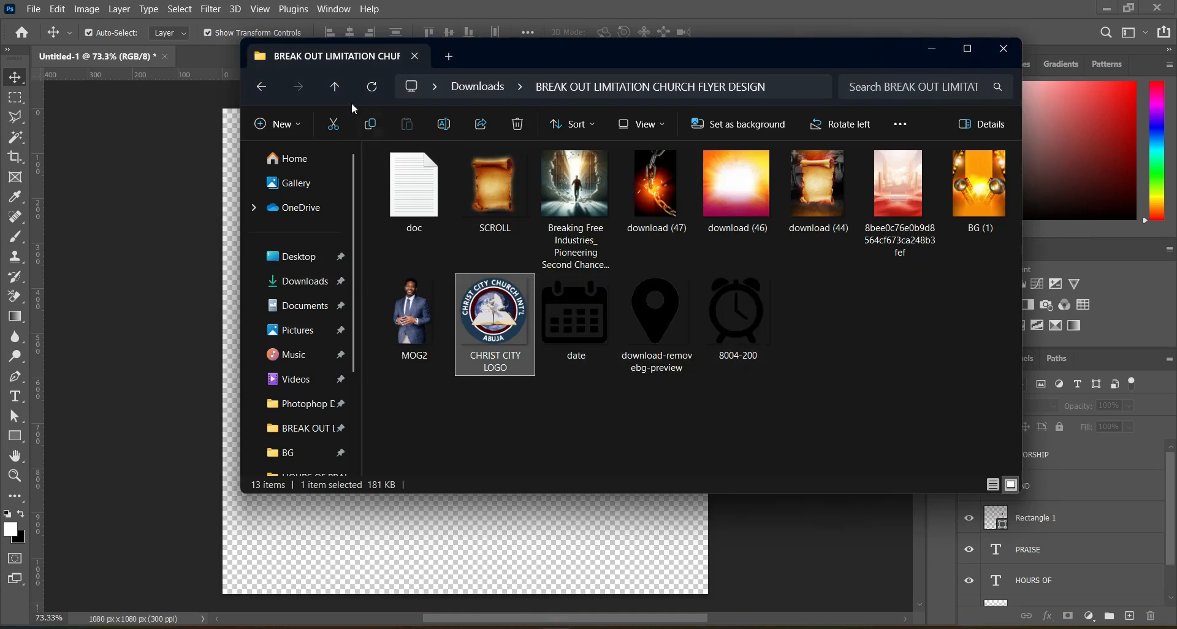
pyautogui.click(335, 87)
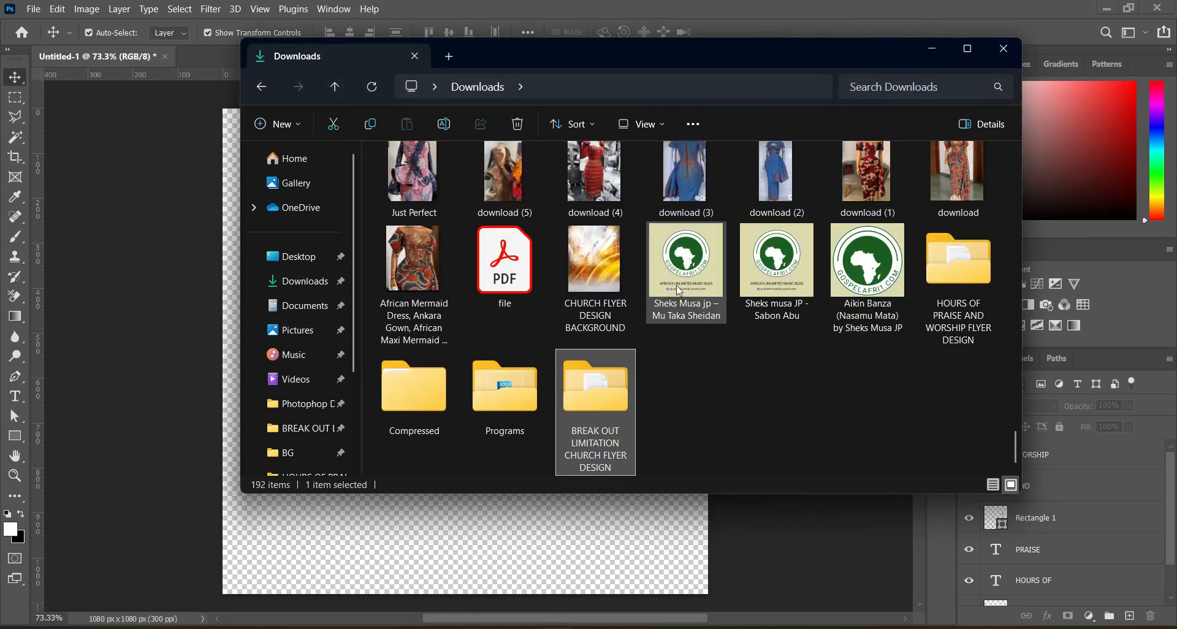
pyautogui.doubleClick(972, 271)
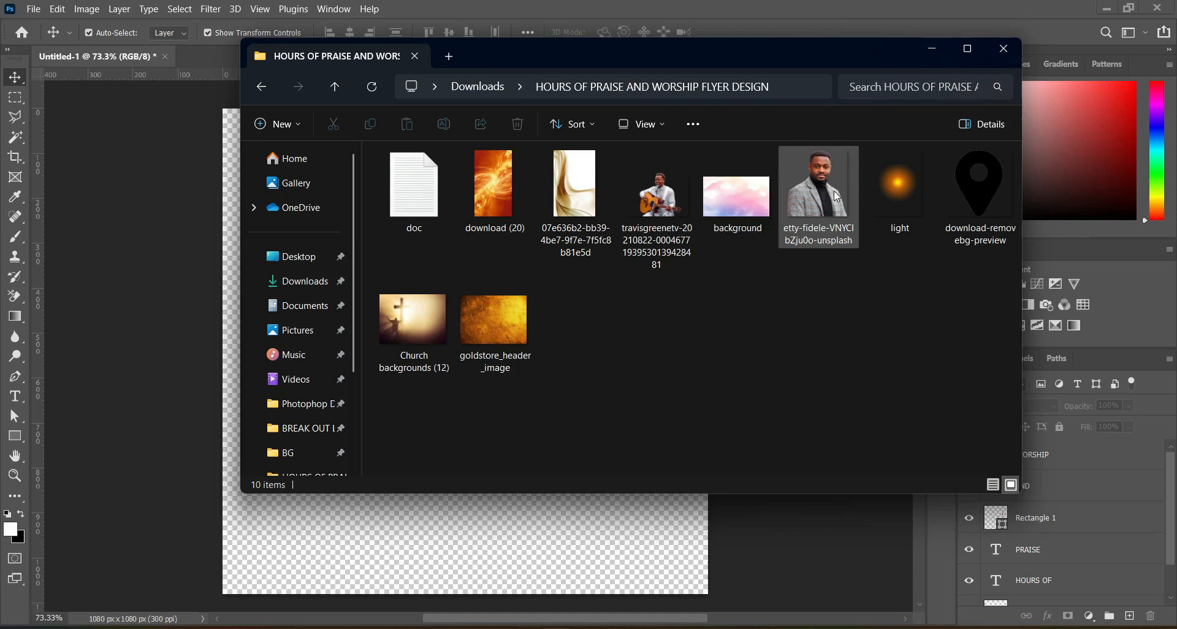
pyautogui.click(817, 212)
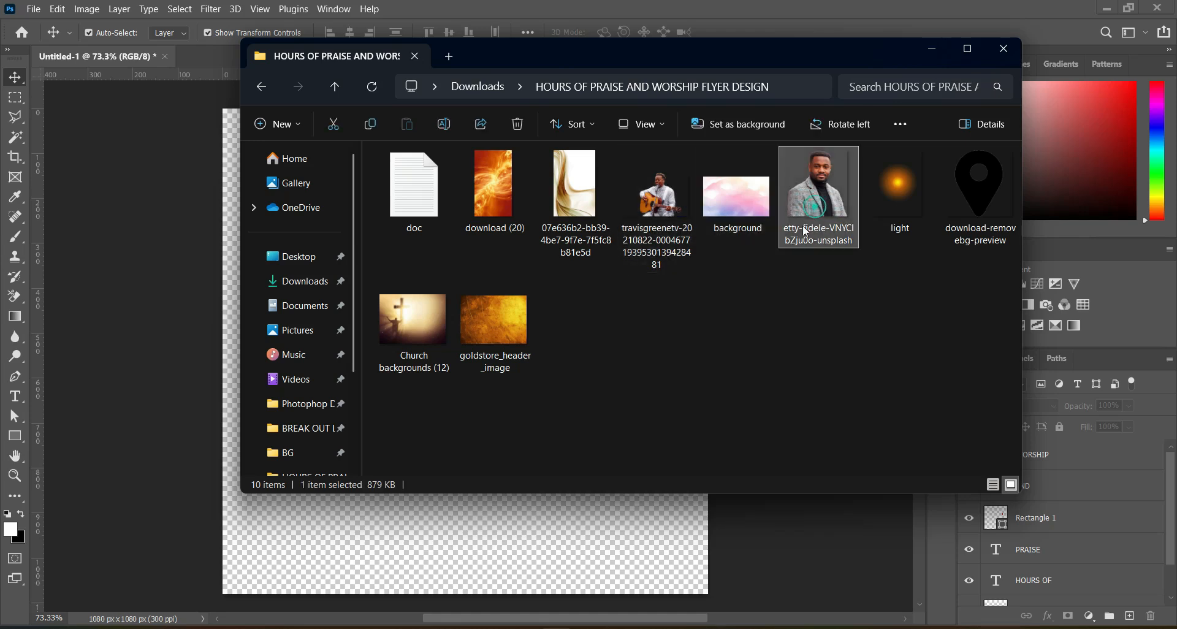
pyautogui.moveTo(480, 513); pyautogui.dragTo(345, 499)
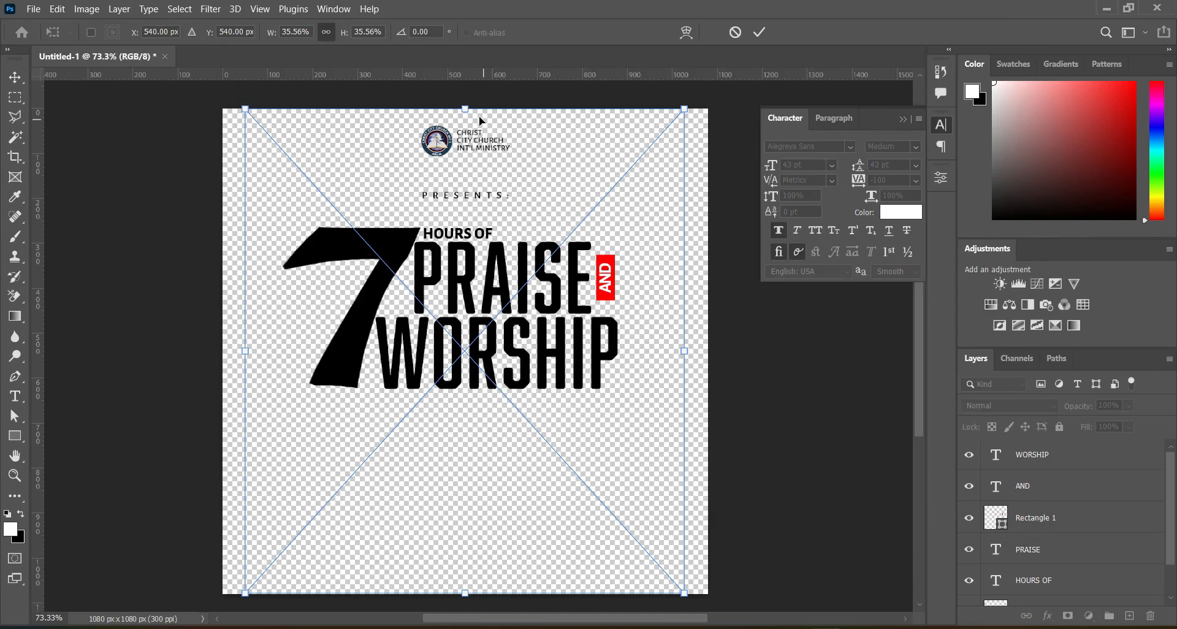
# Scale the portrait to about 17.10% (471 × 520 px) and position it in the flyer's lower-left corner
pyautogui.moveTo(468, 106); pyautogui.dragTo(291, 358)
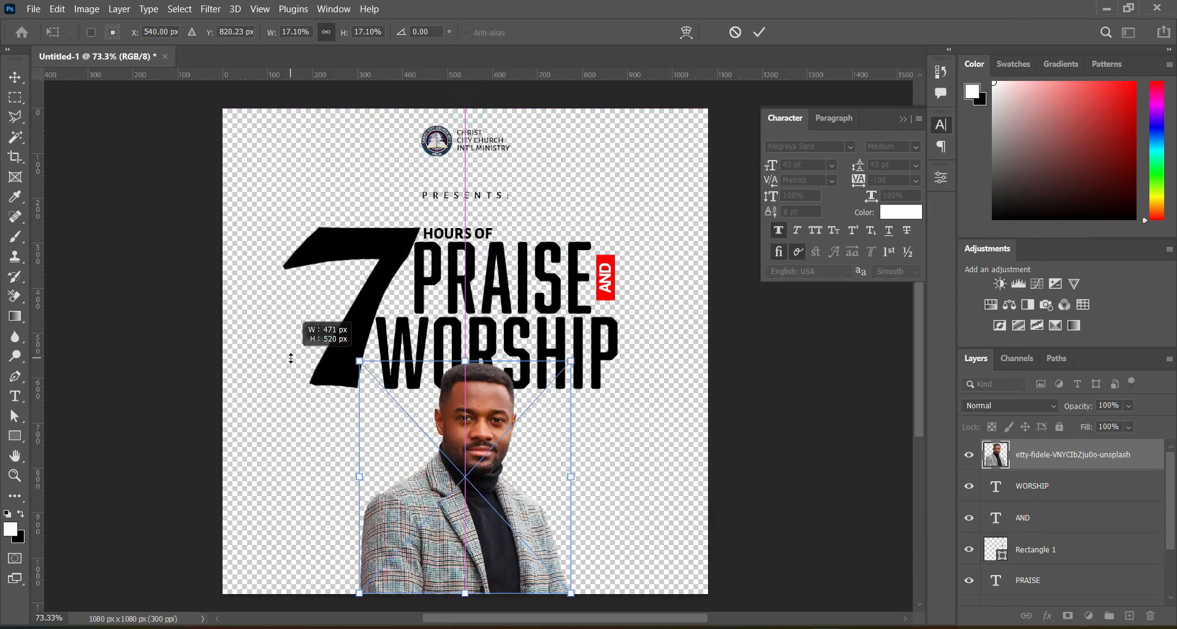
pyautogui.moveTo(482, 459); pyautogui.dragTo(332, 466)
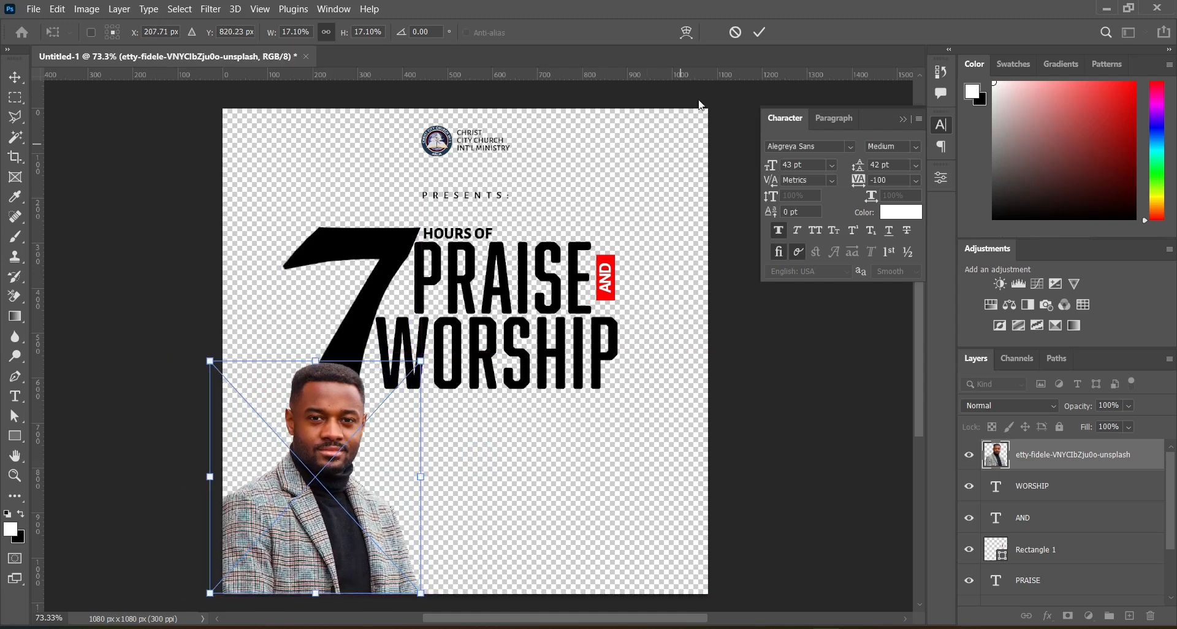
pyautogui.click(759, 31)
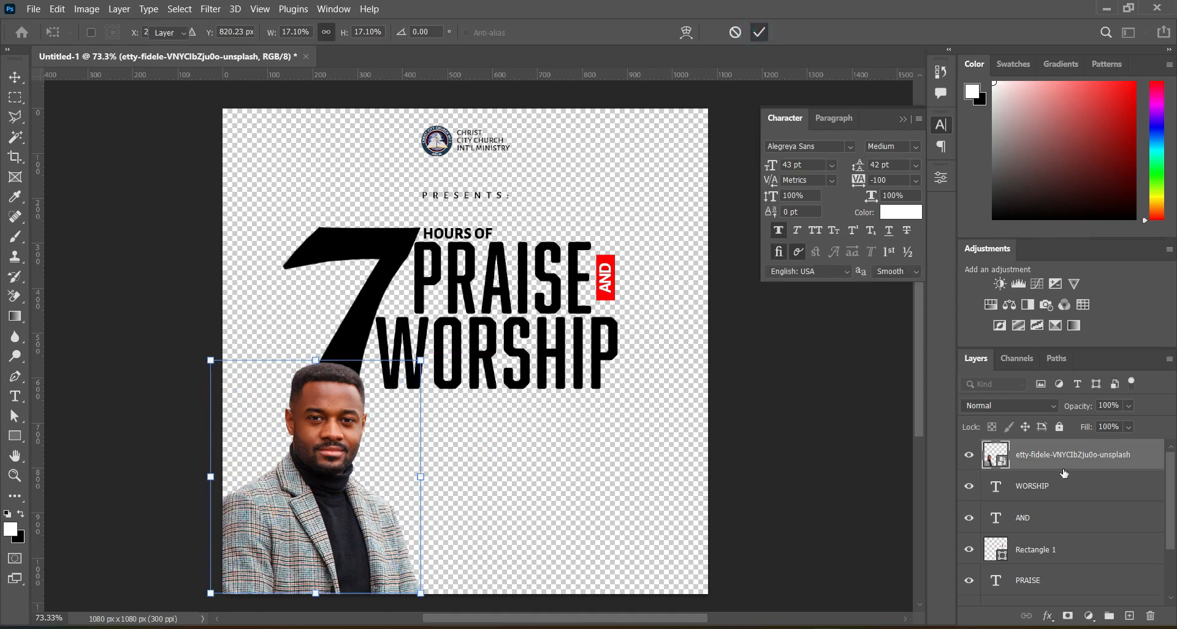
# Scale the title layers from "WORSHIP" down to "7" together to about 82.54%, keeping their upper edge in place
pyautogui.click(1038, 486)
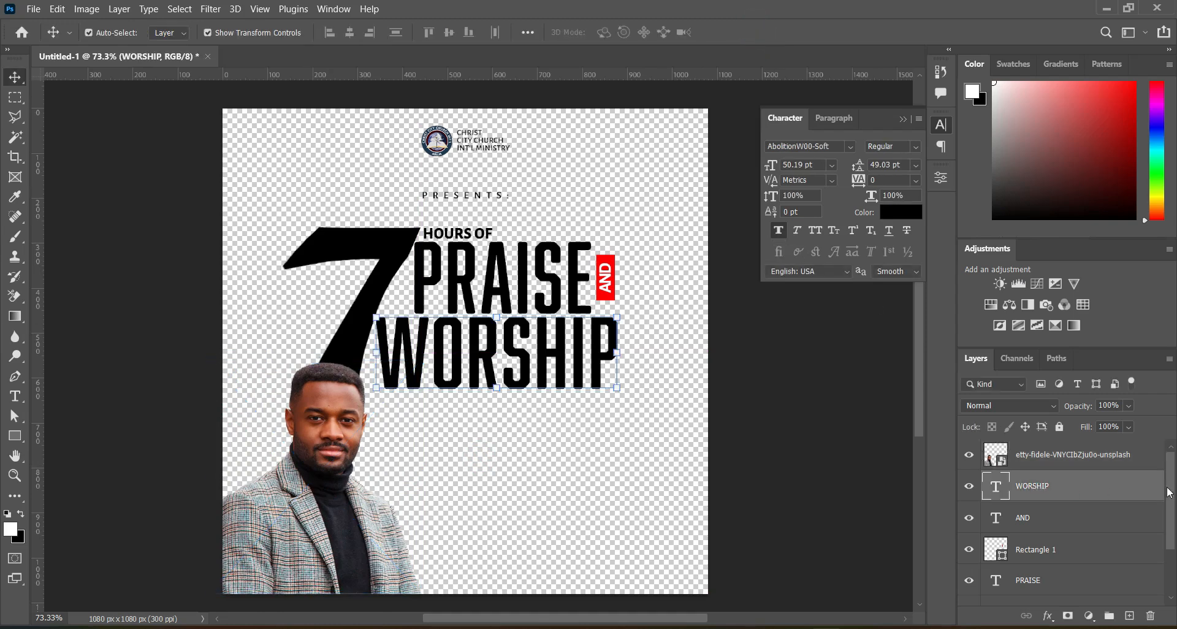
pyautogui.moveTo(1172, 500); pyautogui.dragTo(1172, 545)
pyautogui.keyDown('shift'); pyautogui.click(1043, 590); pyautogui.keyUp('shift')
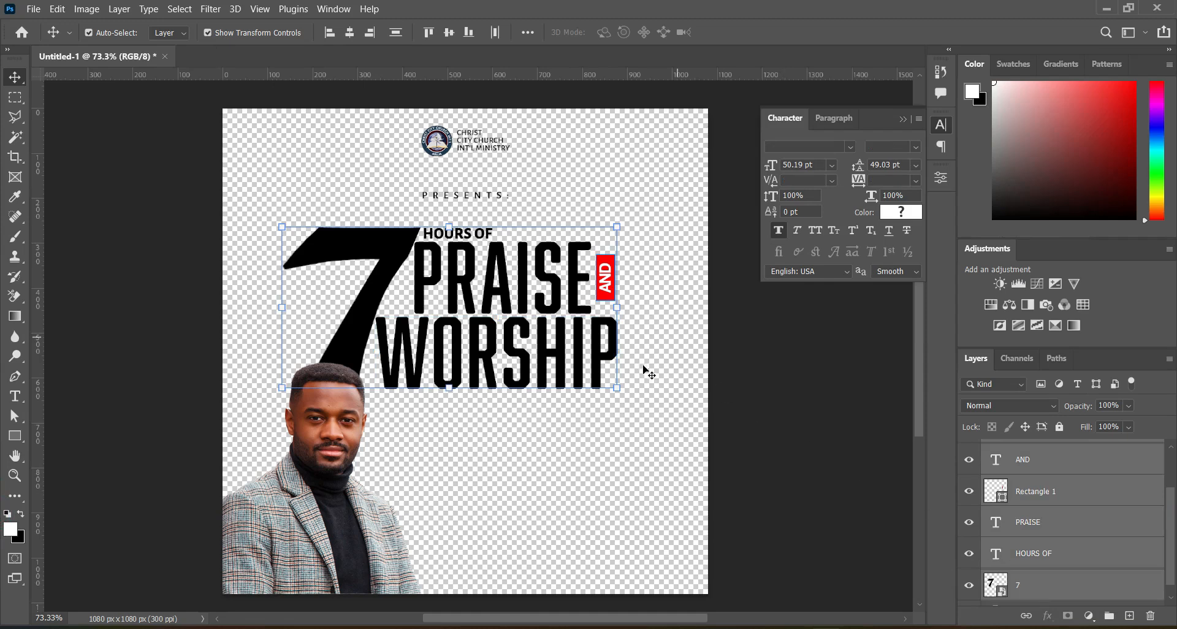
pyautogui.moveTo(450, 388); pyautogui.dragTo(452, 360)
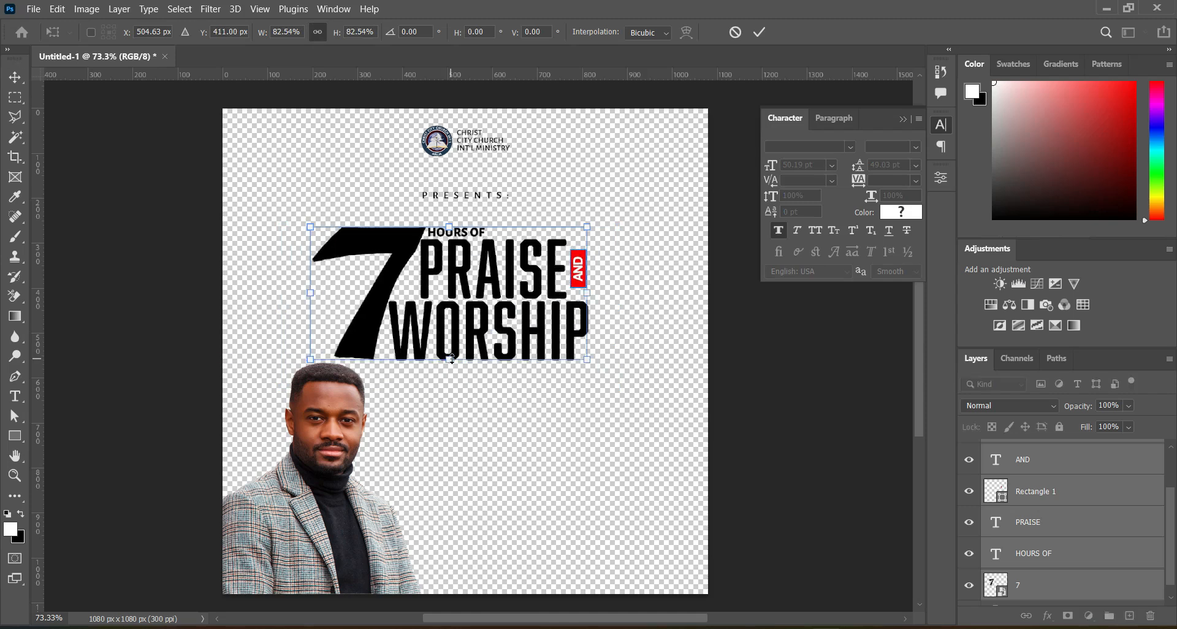
pyautogui.click(783, 404)
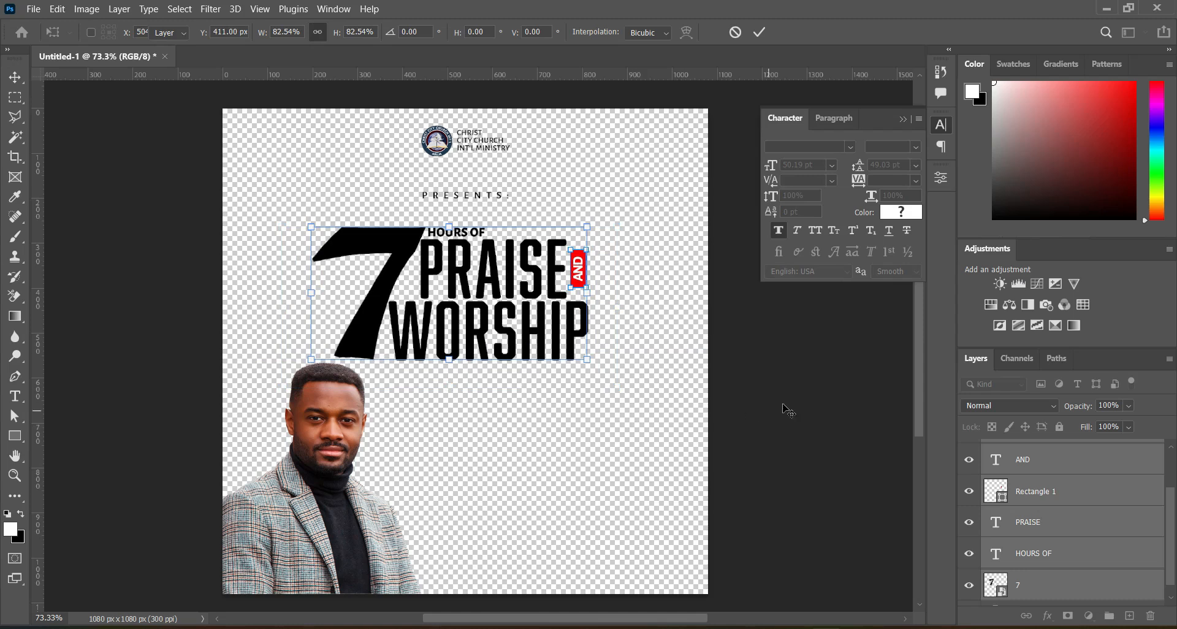
# Enlarge the man's portrait slightly from its upper-right corner, keeping it in the flyer's lower-left corner
pyautogui.click(366, 415)
pyautogui.moveTo(427, 354); pyautogui.dragTo(427, 358)
pyautogui.press('Return')
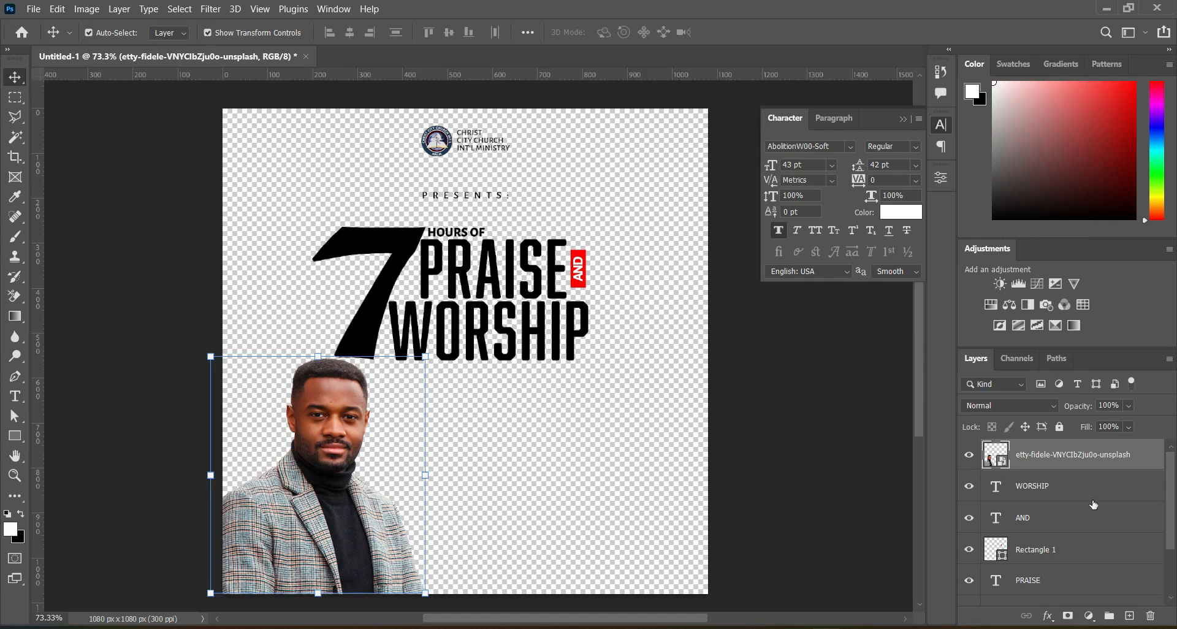
# Group the title layers from "WORSHIP" down to "7" into one layer group
pyautogui.click(1043, 488)
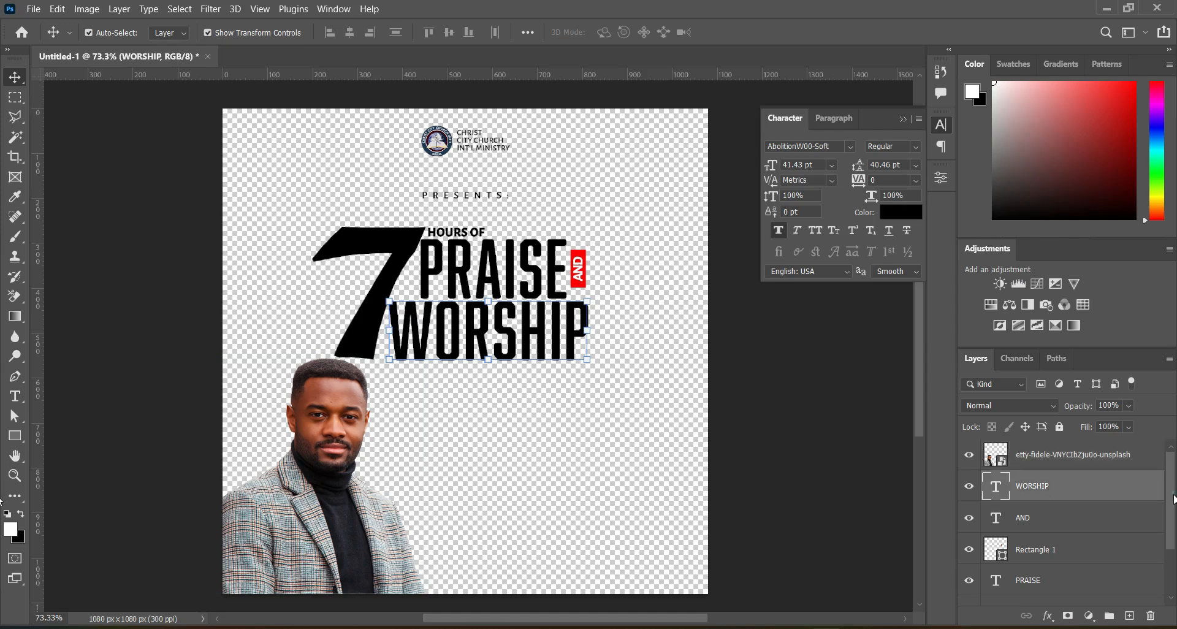
pyautogui.scroll(-3, 1173, 500)
pyautogui.click(1029, 583)
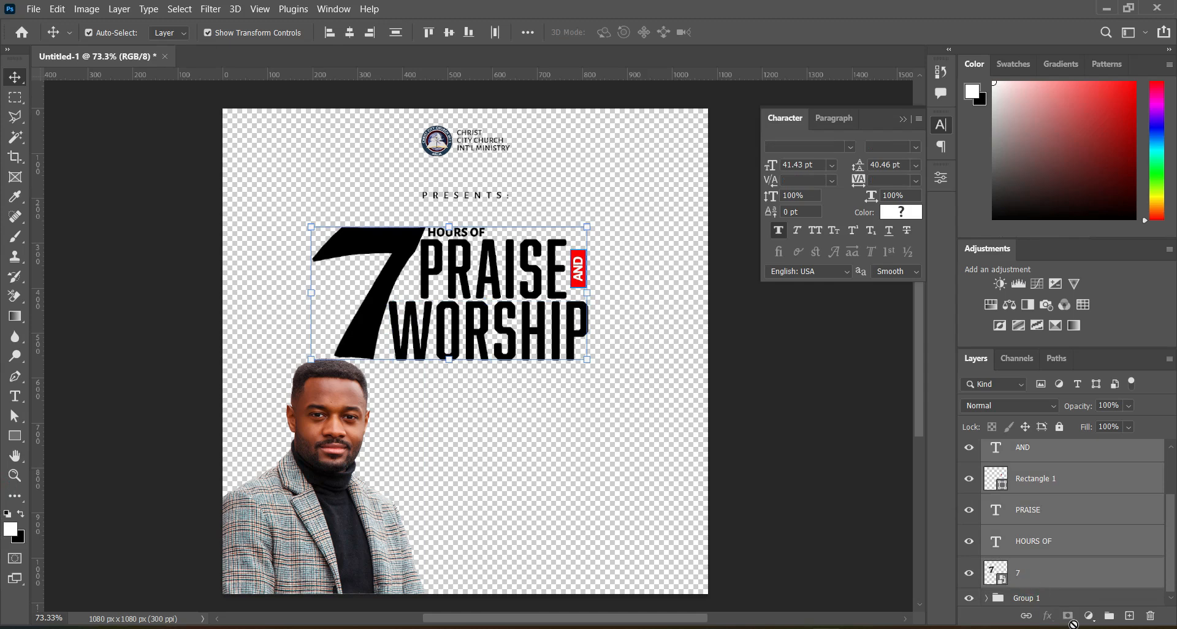
pyautogui.click(1111, 616)
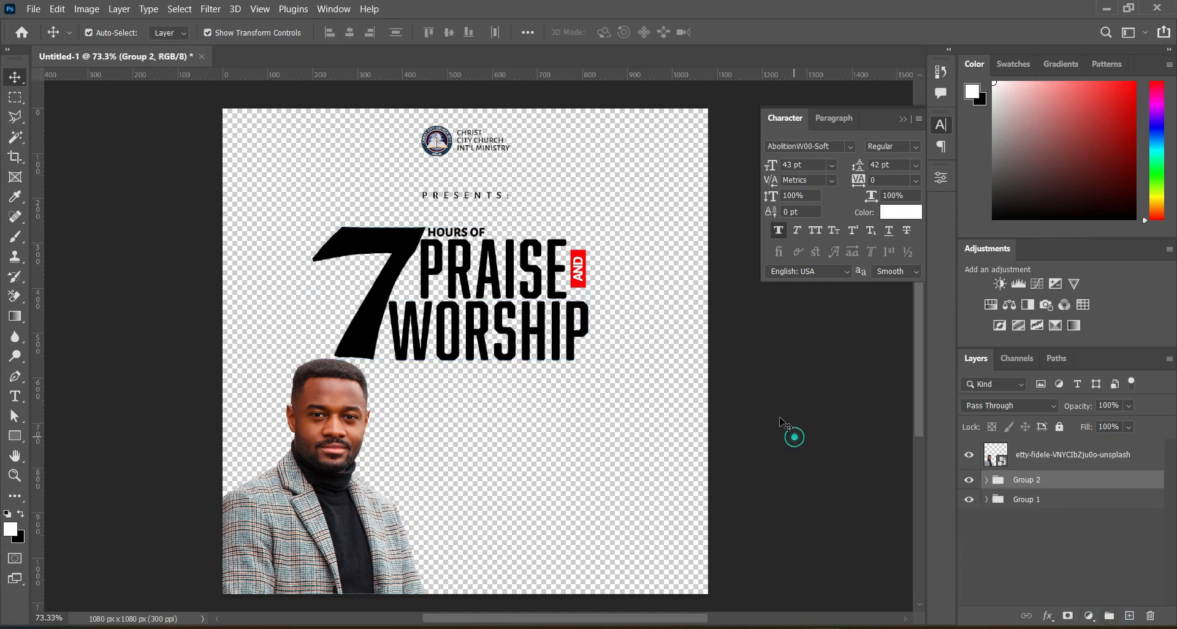
# Load the man's portrait into the Topaz Adjust 5 filter and choose the Dynamic Pop II preset from the HDR Collection
pyautogui.click(339, 398)
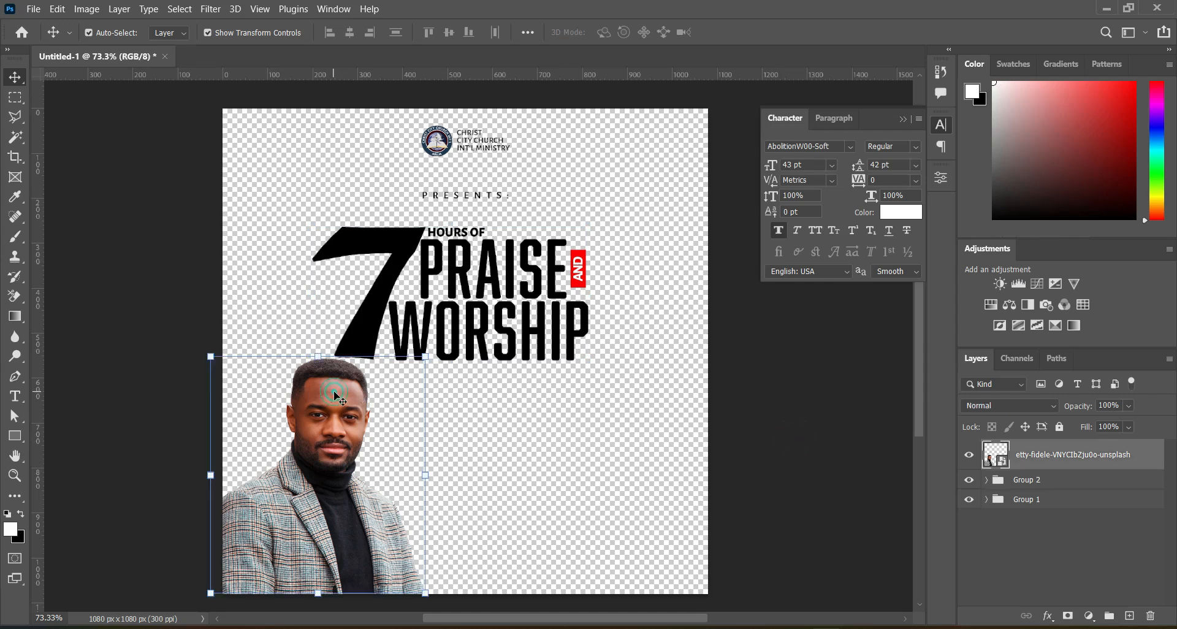
pyautogui.click(210, 8)
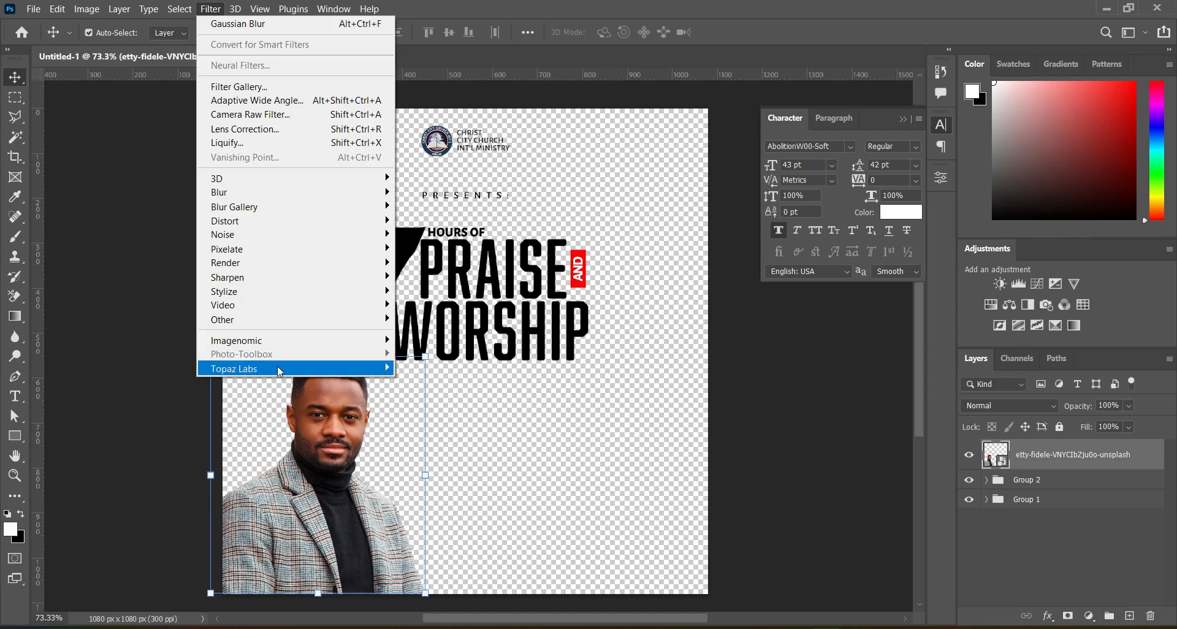
pyautogui.moveTo(277, 368)
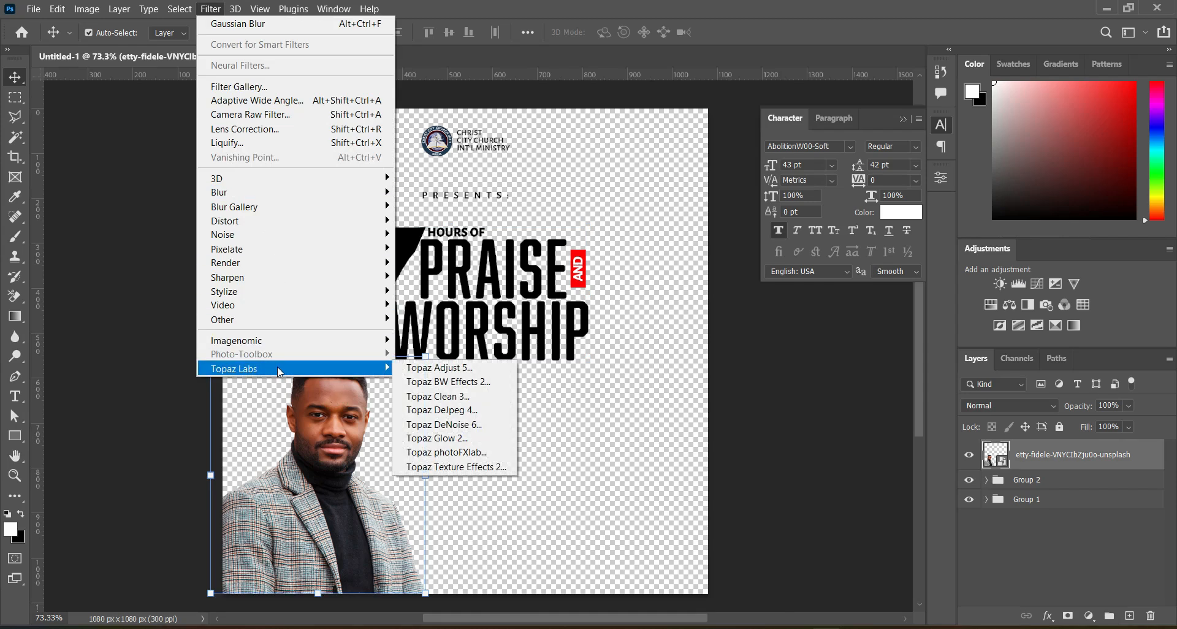
pyautogui.click(433, 368)
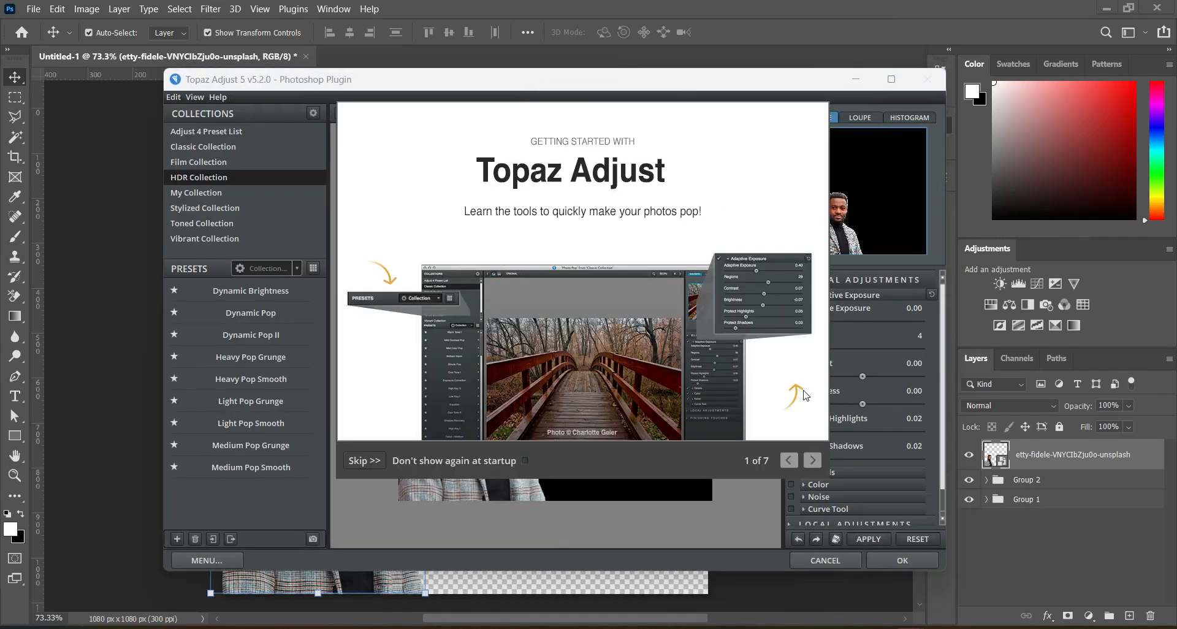
pyautogui.click(365, 460)
pyautogui.moveTo(609, 83); pyautogui.dragTo(641, 45)
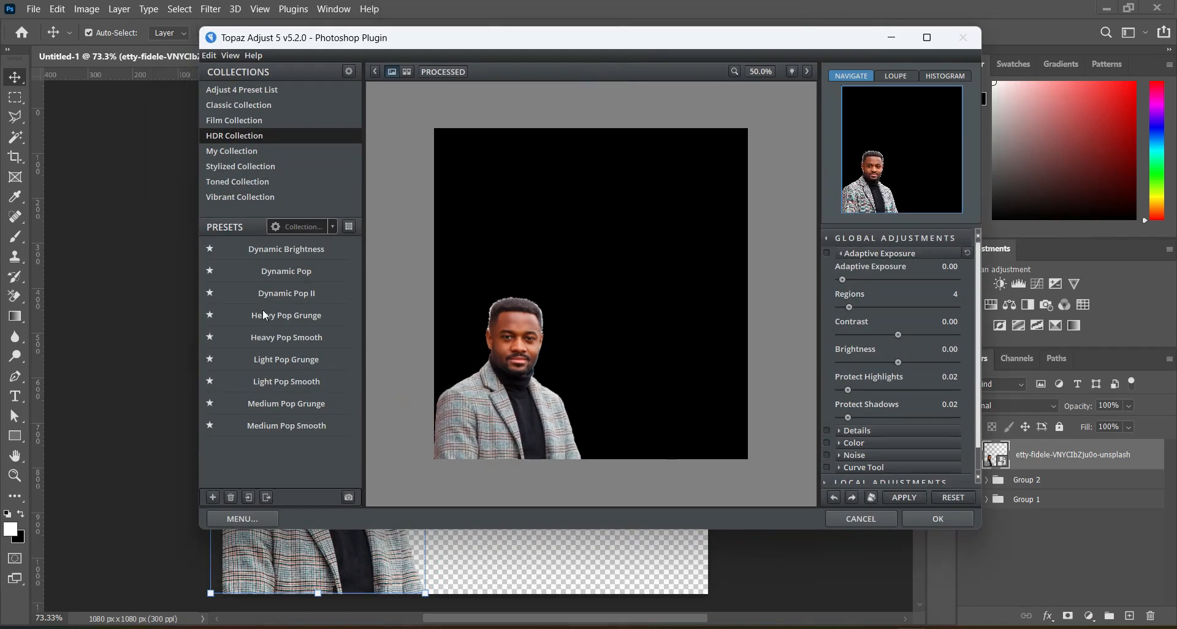
pyautogui.moveTo(277, 298)
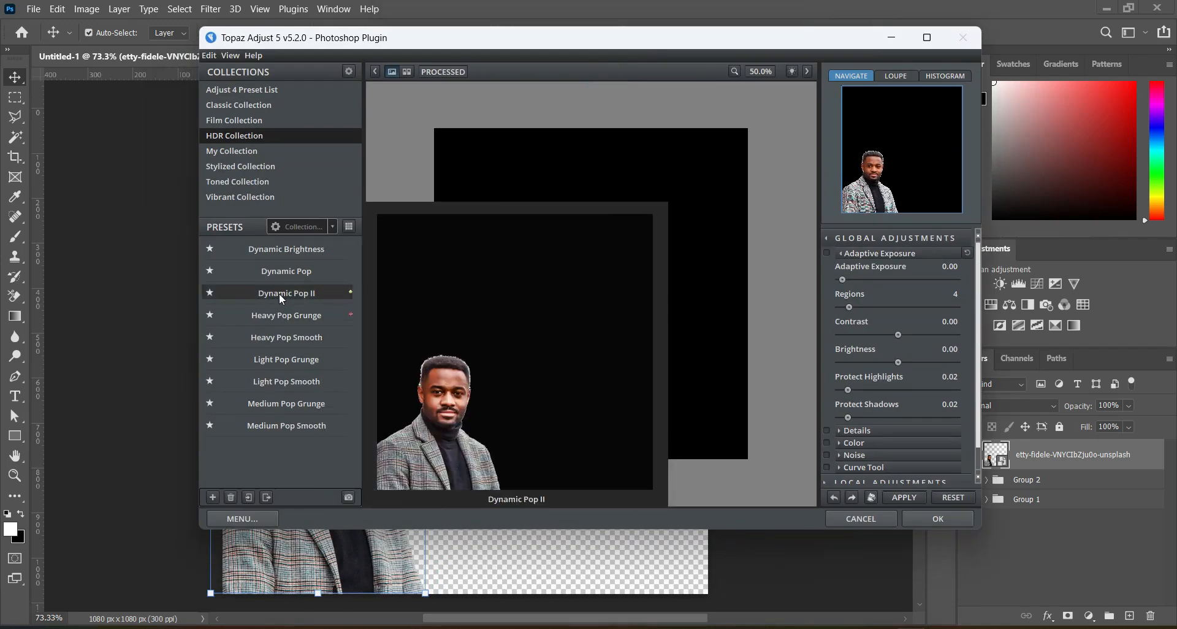
pyautogui.click(275, 293)
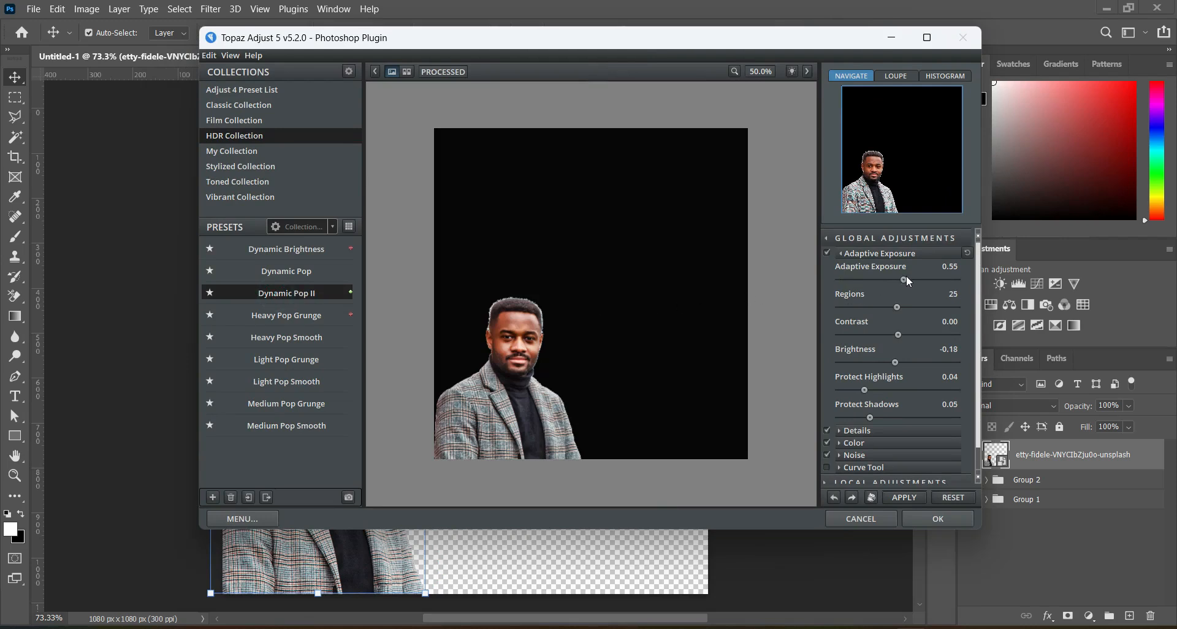
# Apply Topaz Adjust with Adaptive Exposure 0.17, Regions 30, Contrast 1.11, Brightness 0.55 and Protect Highlights 0.01
pyautogui.moveTo(904, 279); pyautogui.dragTo(941, 335)
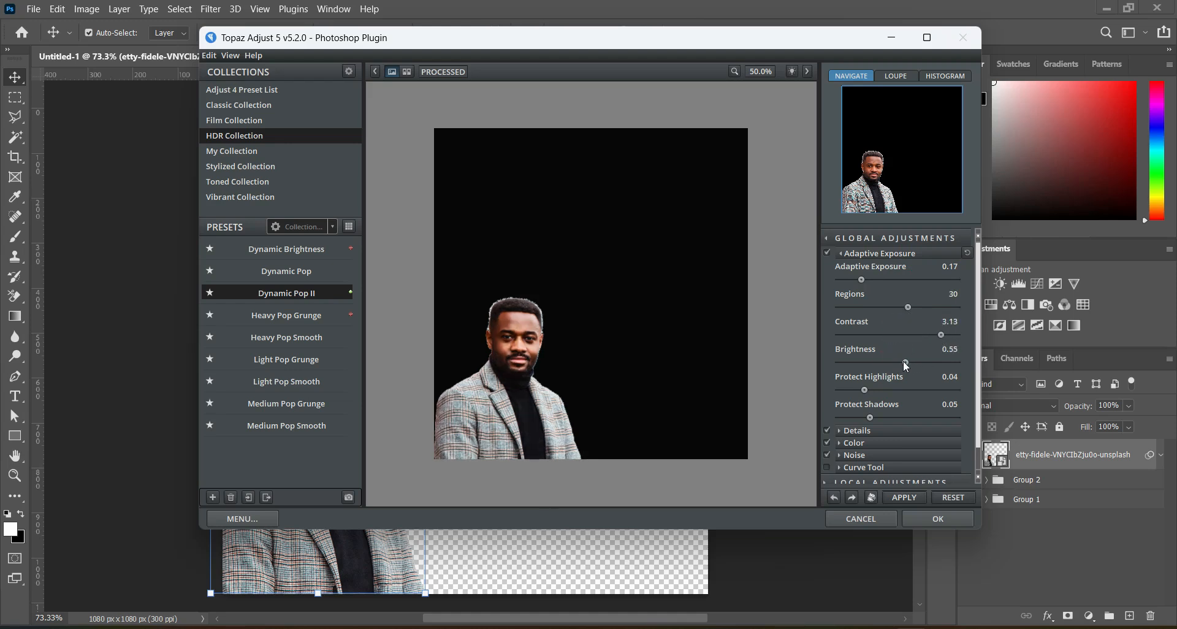
pyautogui.click(881, 362)
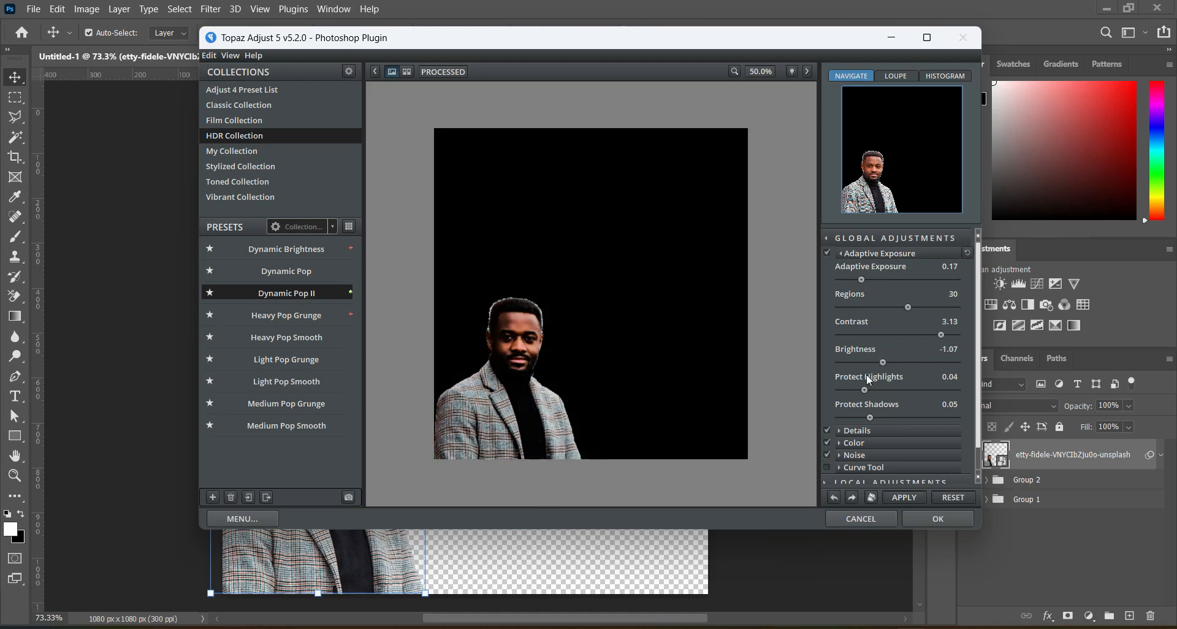
pyautogui.click(877, 361)
pyautogui.moveTo(865, 362); pyautogui.dragTo(913, 362)
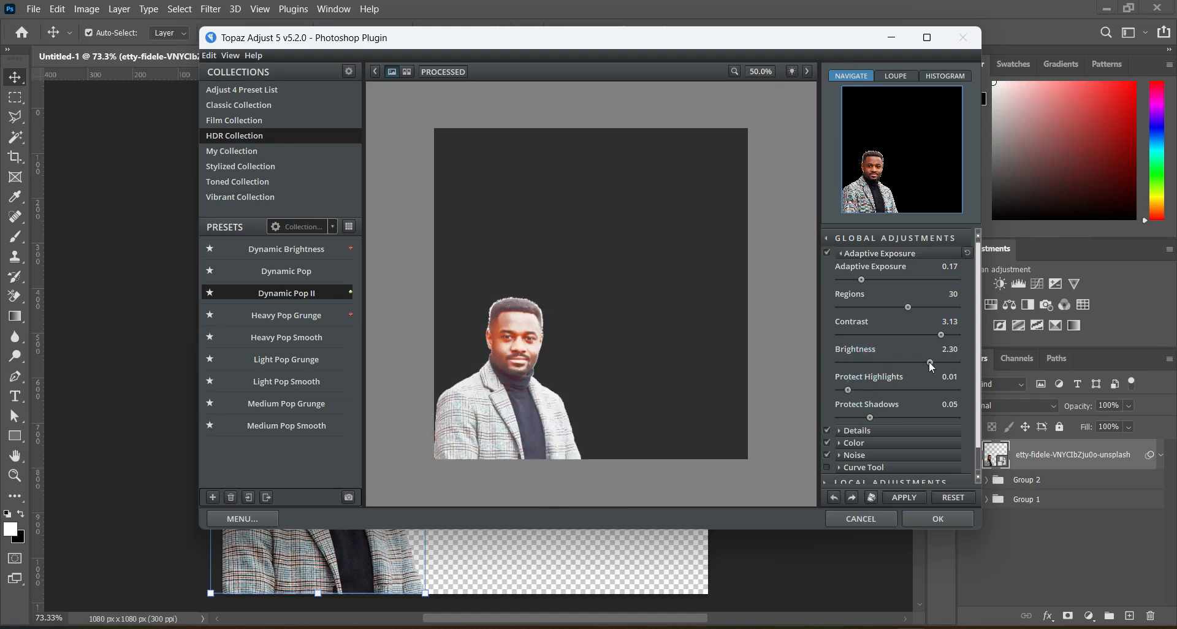
pyautogui.click(906, 362)
pyautogui.click(907, 362)
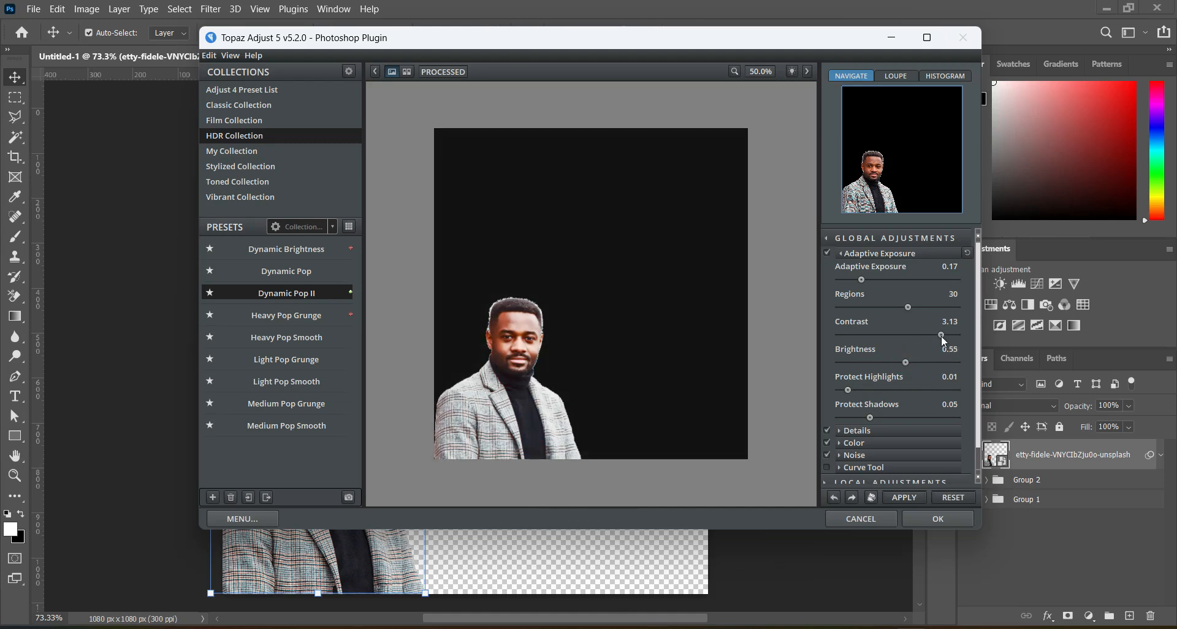
pyautogui.moveTo(921, 333); pyautogui.dragTo(914, 333)
pyautogui.click(913, 334)
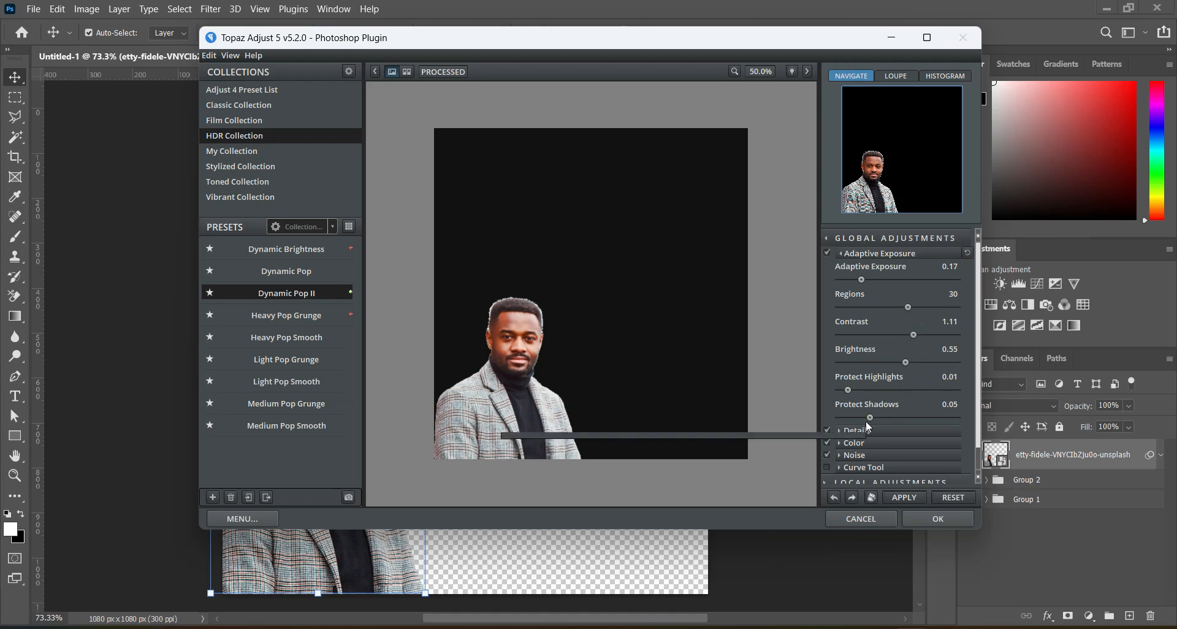
pyautogui.click(937, 519)
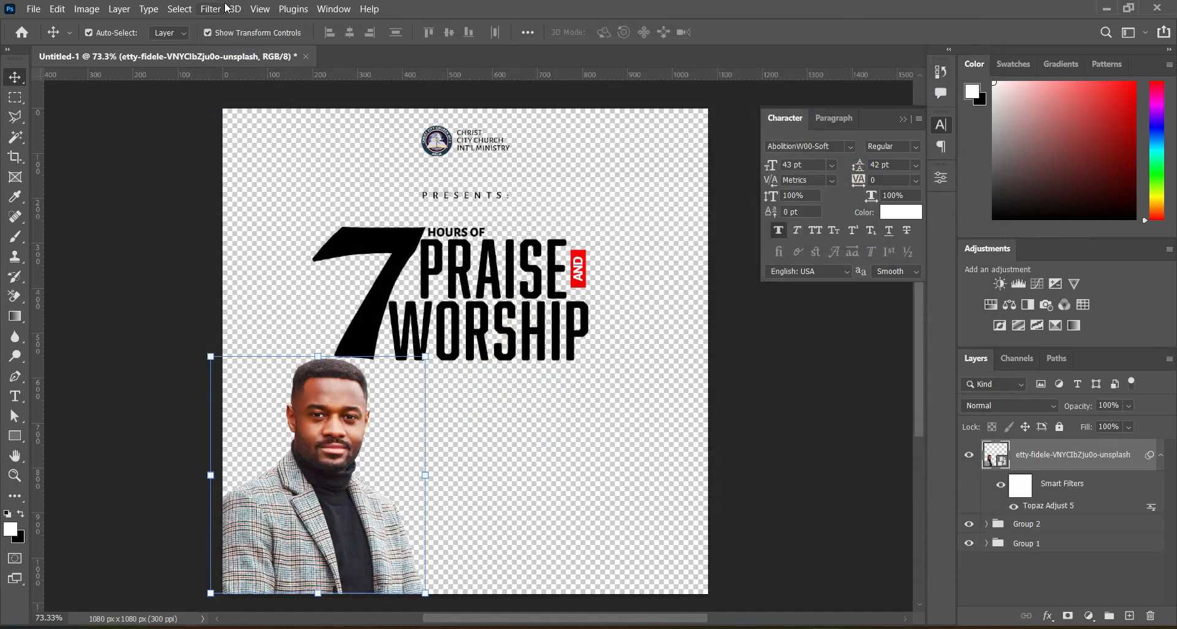
# Apply Topaz Glow 2 to the portrait with the Dark glow type, Effect Sharpness 0.61 and Electrify 0.31
pyautogui.click(210, 9)
pyautogui.moveTo(266, 369)
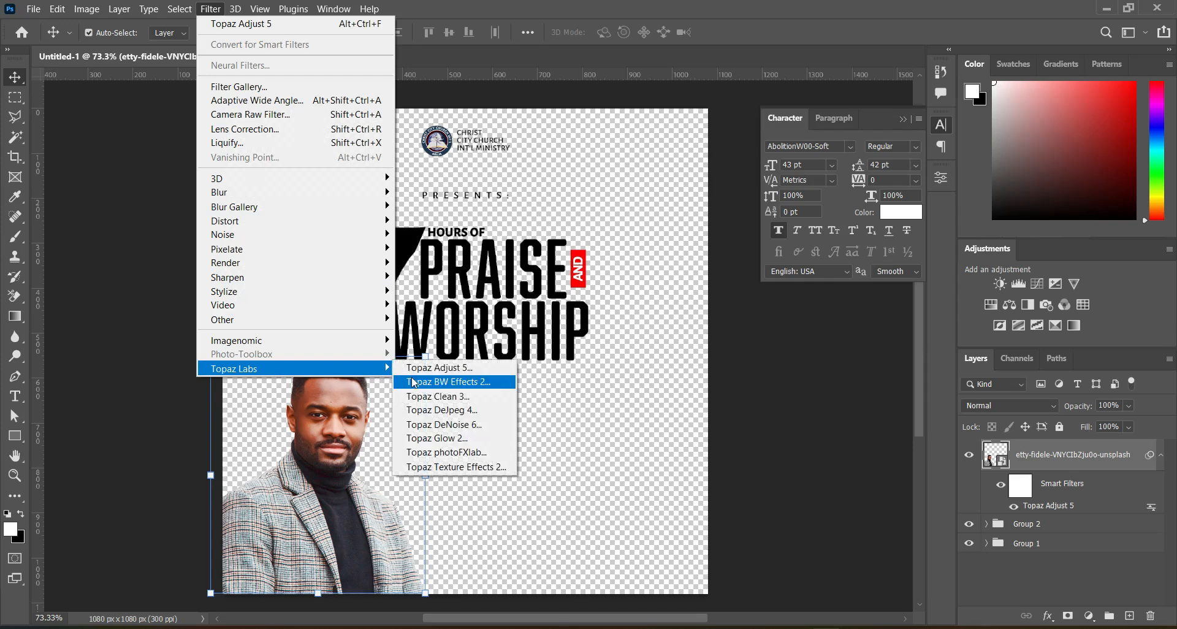
pyautogui.click(447, 439)
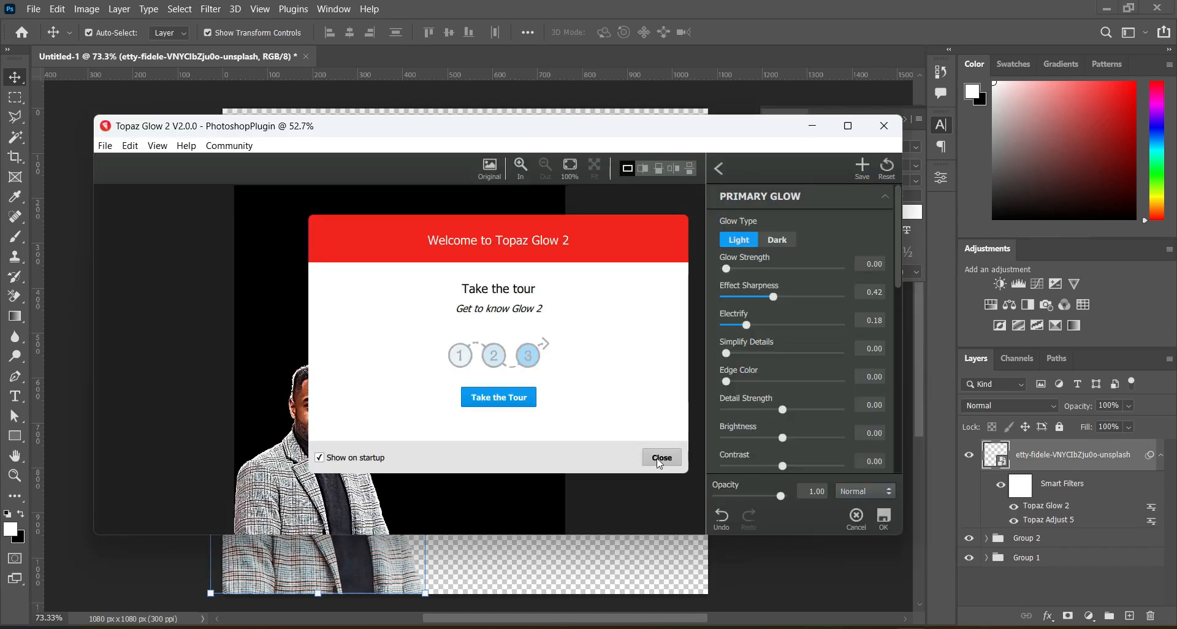
pyautogui.click(659, 458)
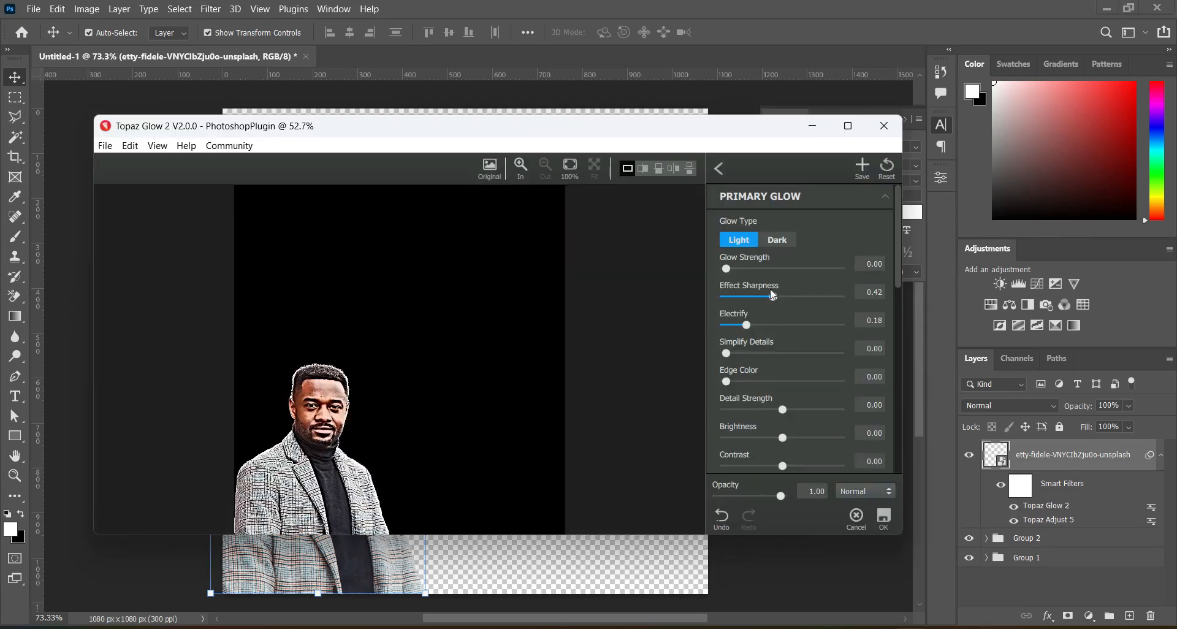
pyautogui.click(778, 240)
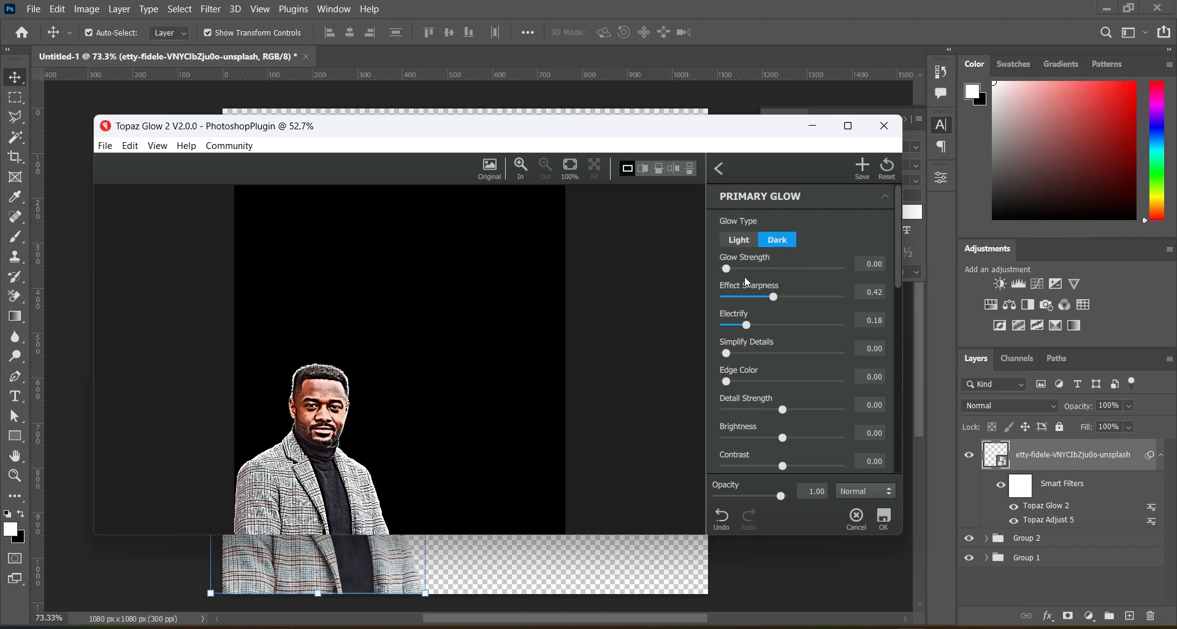
pyautogui.moveTo(777, 296)
pyautogui.mouseDown()
pyautogui.moveTo(787, 297)
pyautogui.moveTo(754, 298)
pyautogui.moveTo(796, 297)
pyautogui.mouseUp()
pyautogui.moveTo(748, 326)
pyautogui.mouseDown()
pyautogui.moveTo(785, 327)
pyautogui.moveTo(727, 328)
pyautogui.moveTo(760, 329)
pyautogui.mouseUp()
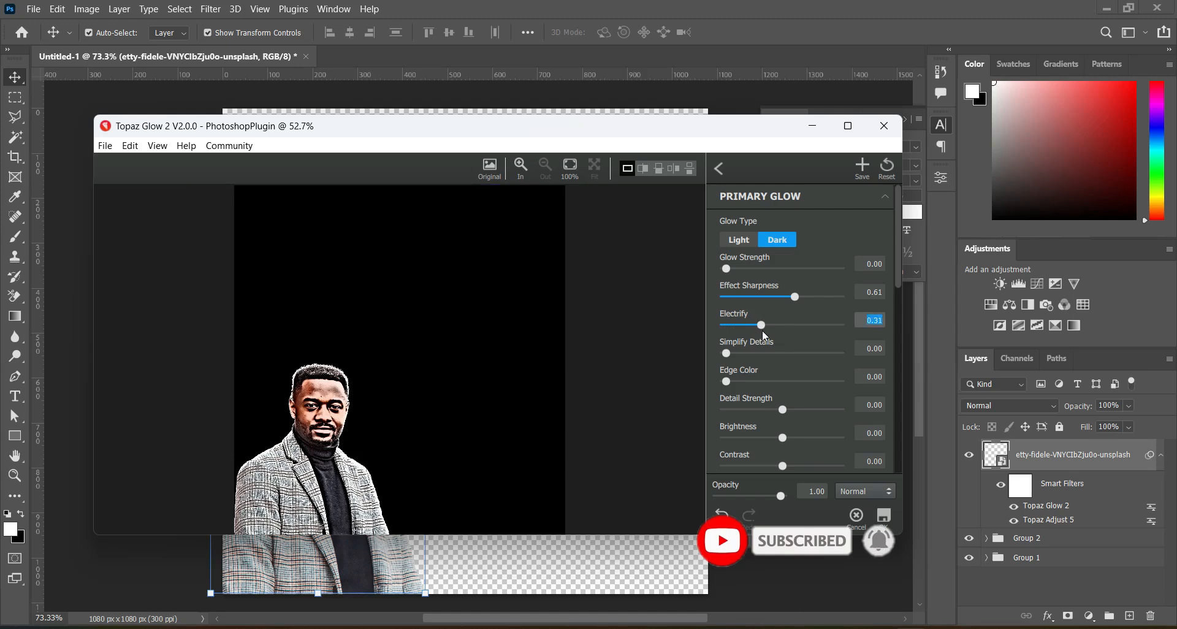
pyautogui.moveTo(729, 352)
pyautogui.mouseDown()
pyautogui.moveTo(768, 354)
pyautogui.moveTo(720, 356)
pyautogui.mouseUp()
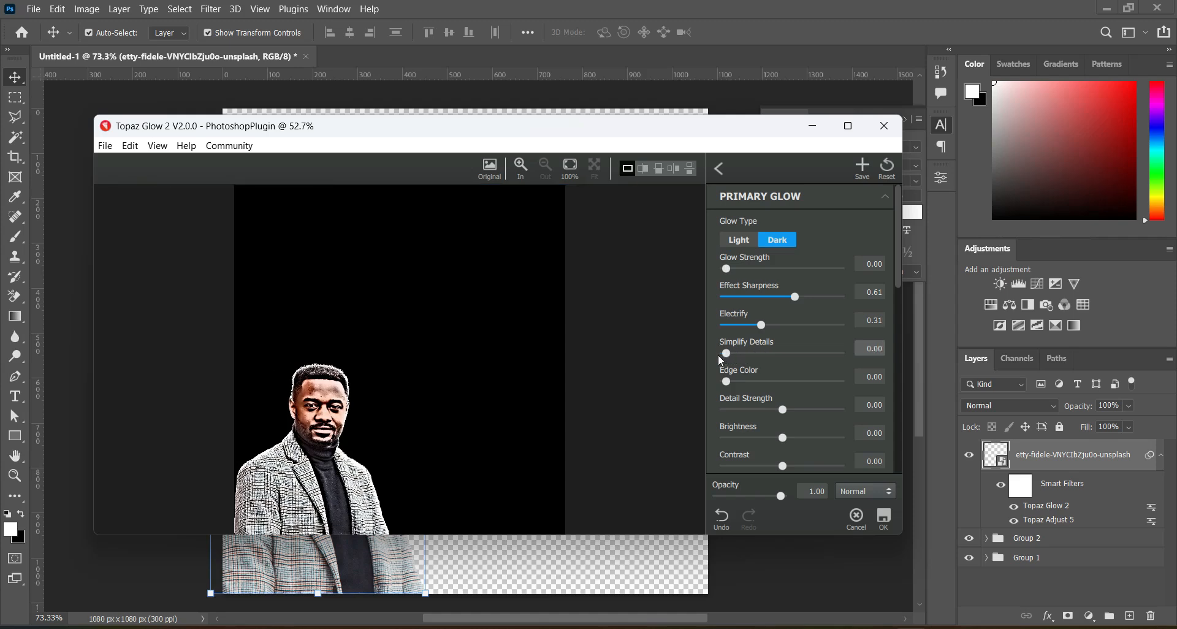
pyautogui.moveTo(727, 354); pyautogui.dragTo(729, 355)
pyautogui.click(882, 518)
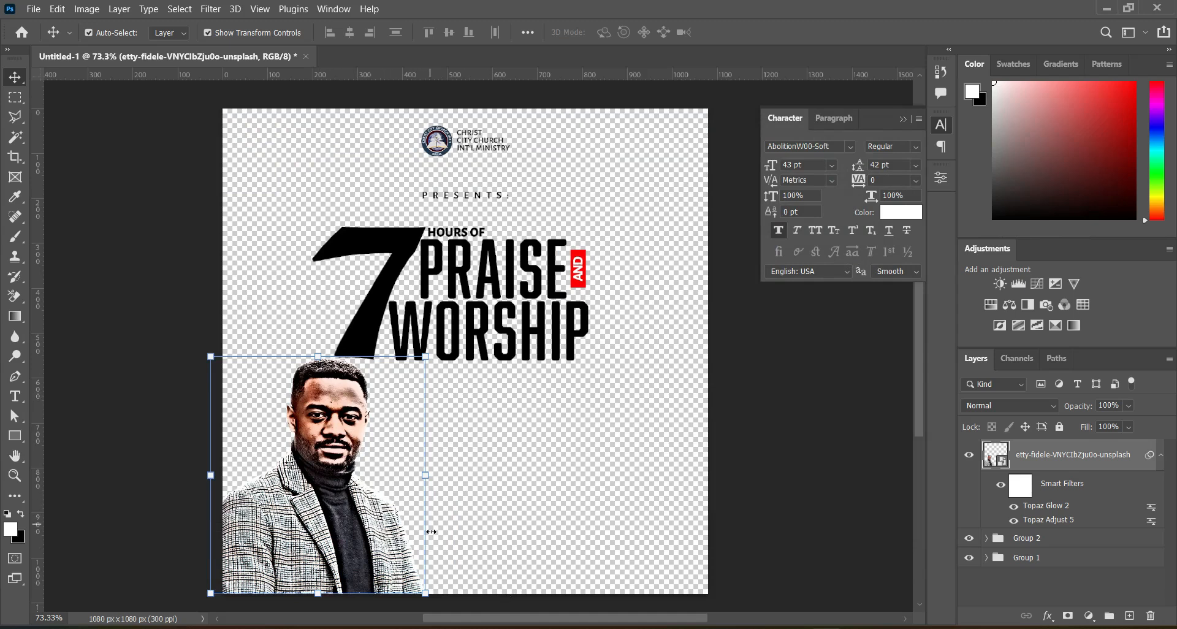
# Replace the filtered portrait with the pastor's already retouched image from Downloads, placed in the flyer's lower-left corner at X 253 px, Y 781 px
pyautogui.press('Delete')
pyautogui.click(549, 627)
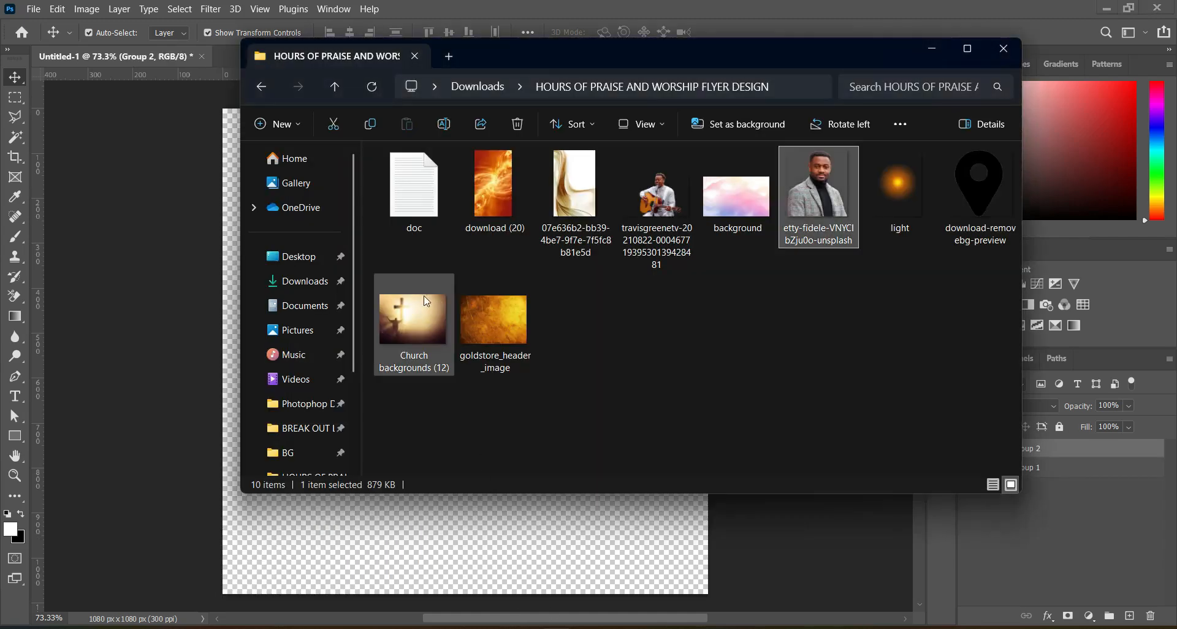
pyautogui.click(300, 281)
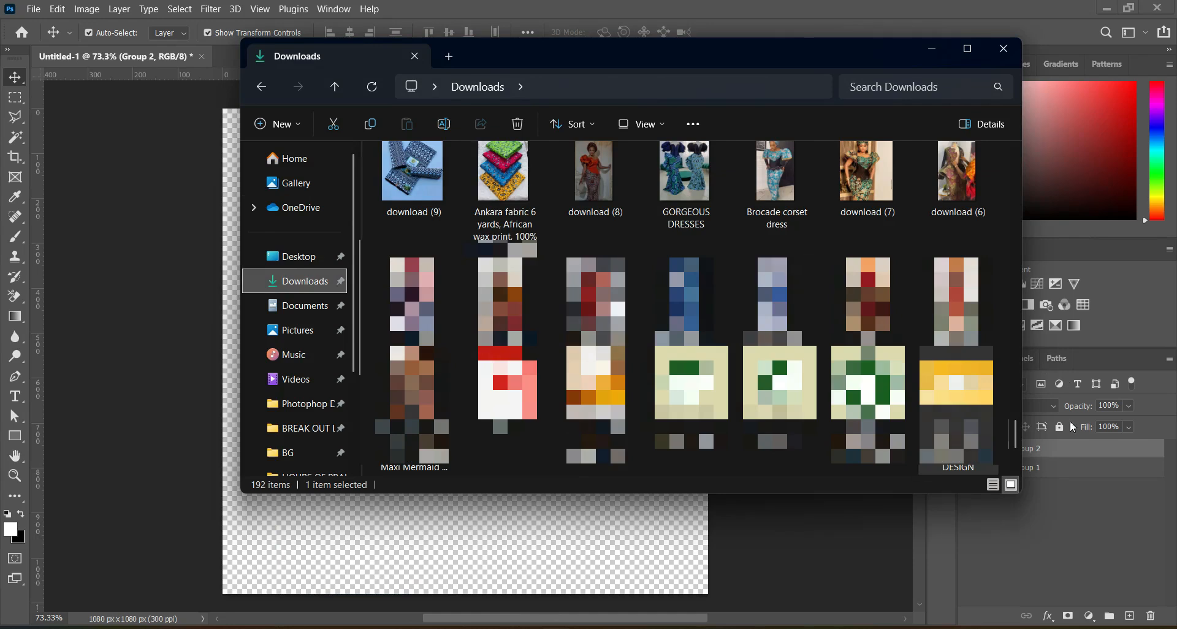
pyautogui.moveTo(1015, 440); pyautogui.dragTo(995, 134)
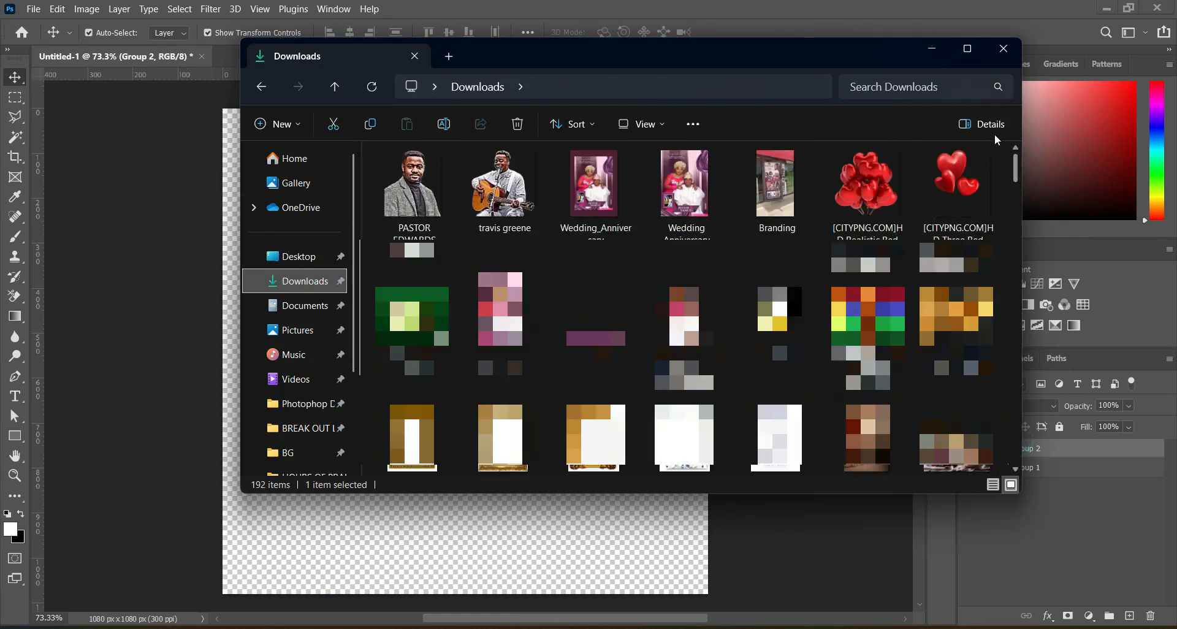
pyautogui.click(502, 196)
pyautogui.keyDown('ctrl'); pyautogui.click(404, 212); pyautogui.keyUp('ctrl')
pyautogui.click(403, 209)
pyautogui.moveTo(412, 189); pyautogui.dragTo(113, 322)
pyautogui.moveTo(427, 286); pyautogui.dragTo(428, 287)
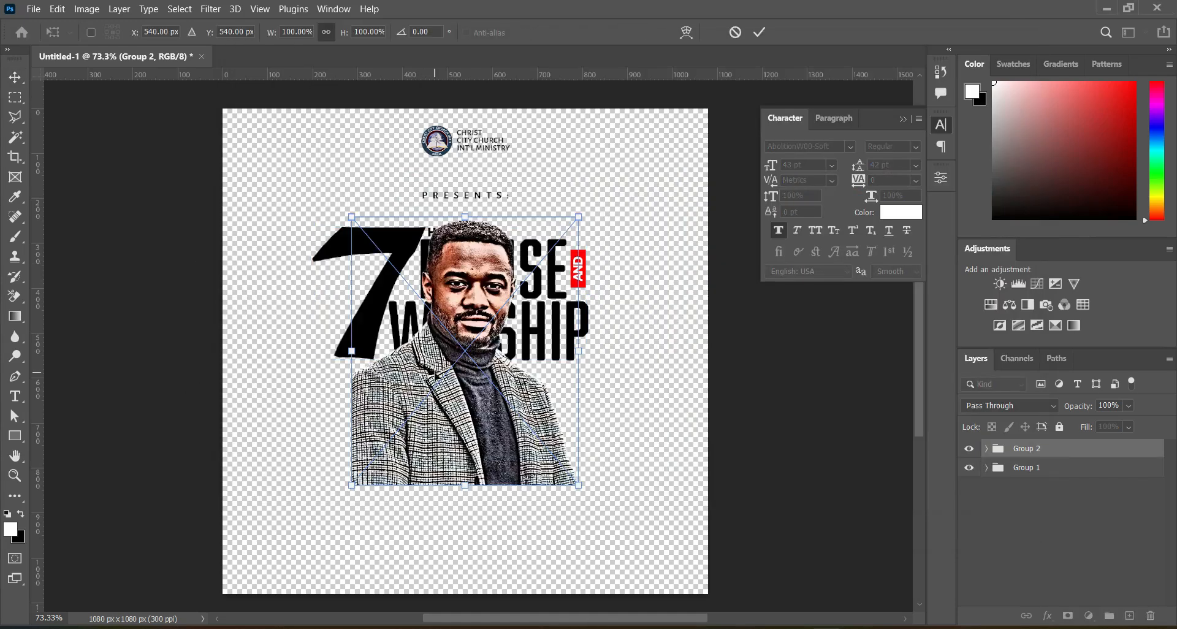
pyautogui.moveTo(399, 389); pyautogui.dragTo(301, 480)
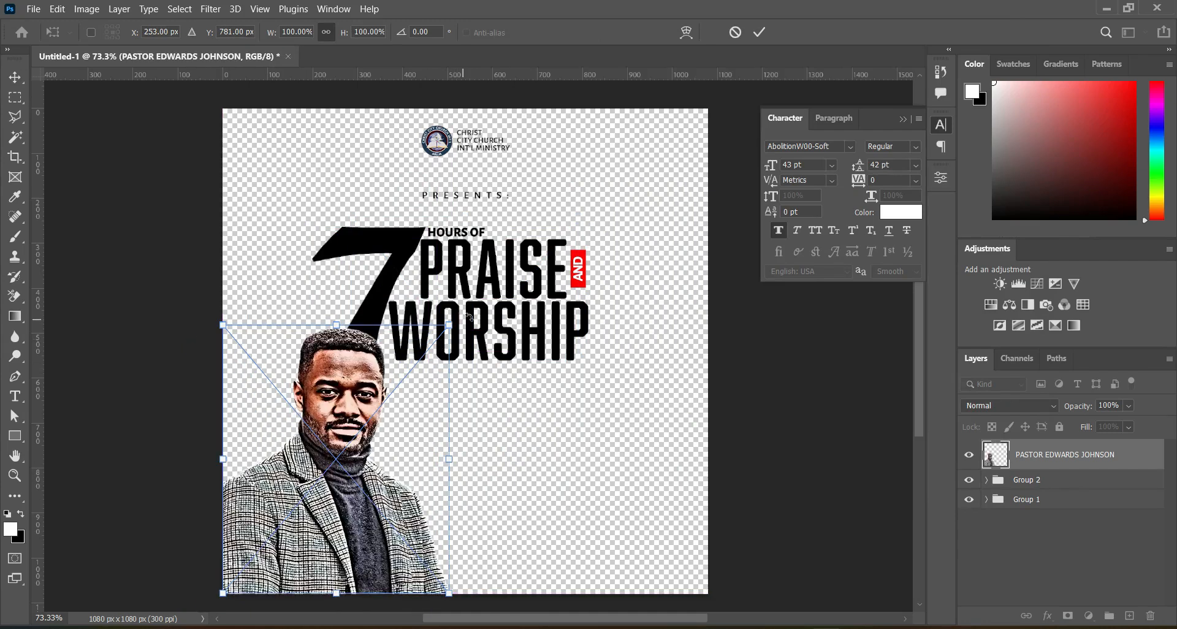
pyautogui.click(759, 32)
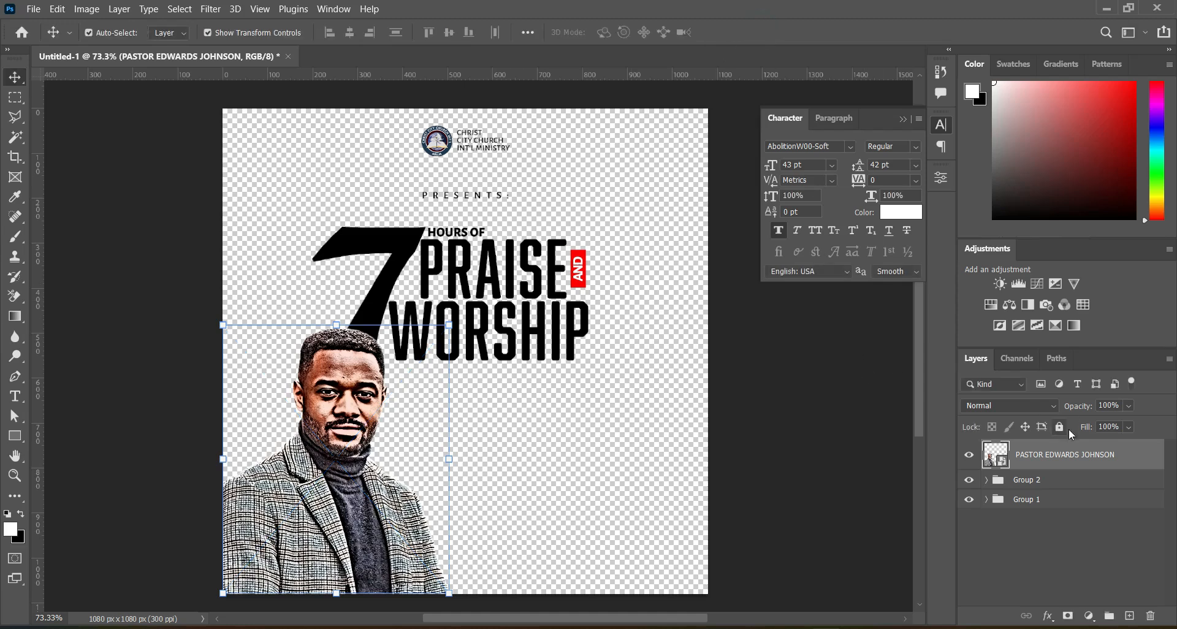
# Nudge the title group straight up by about 28 px, closer to the "PRESENTS:" text
pyautogui.click(1037, 484)
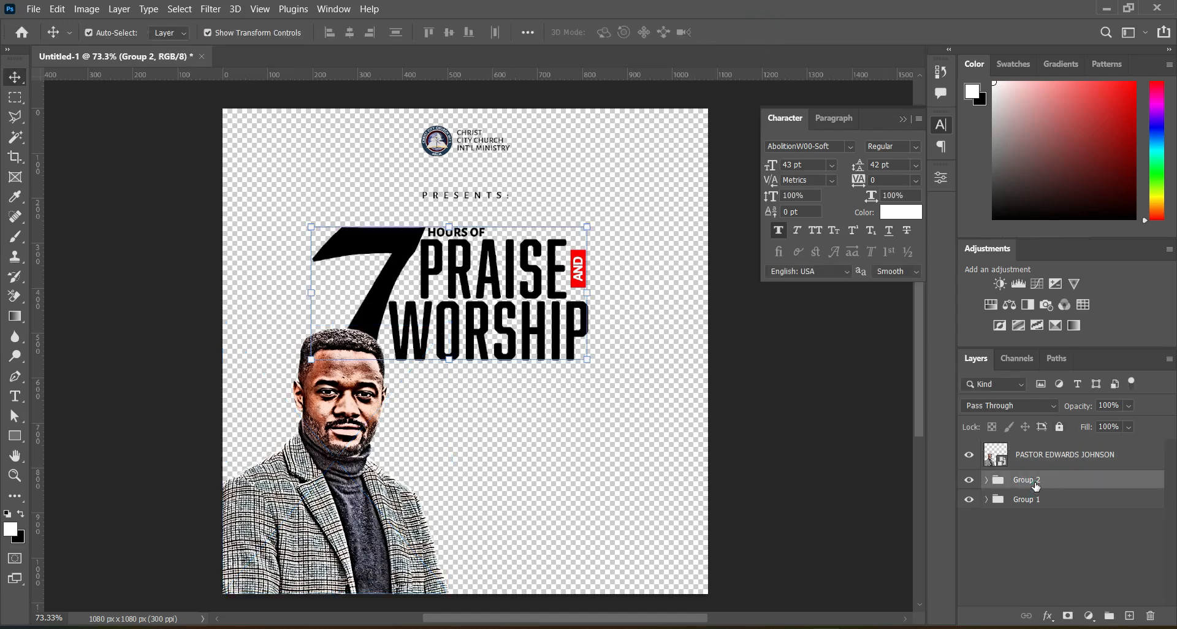
pyautogui.press('Up')
pyautogui.press('Up')
pyautogui.press('Up')
pyautogui.press('Up')
pyautogui.press('Up')
pyautogui.press('Up')
pyautogui.press('Up')
pyautogui.press('Up')
pyautogui.press('Up')
pyautogui.press('Up')
pyautogui.press('Up')
pyautogui.press('Up')
pyautogui.press('Up')
pyautogui.press('Up')
pyautogui.press('Up')
pyautogui.press('Up')
pyautogui.press('Up')
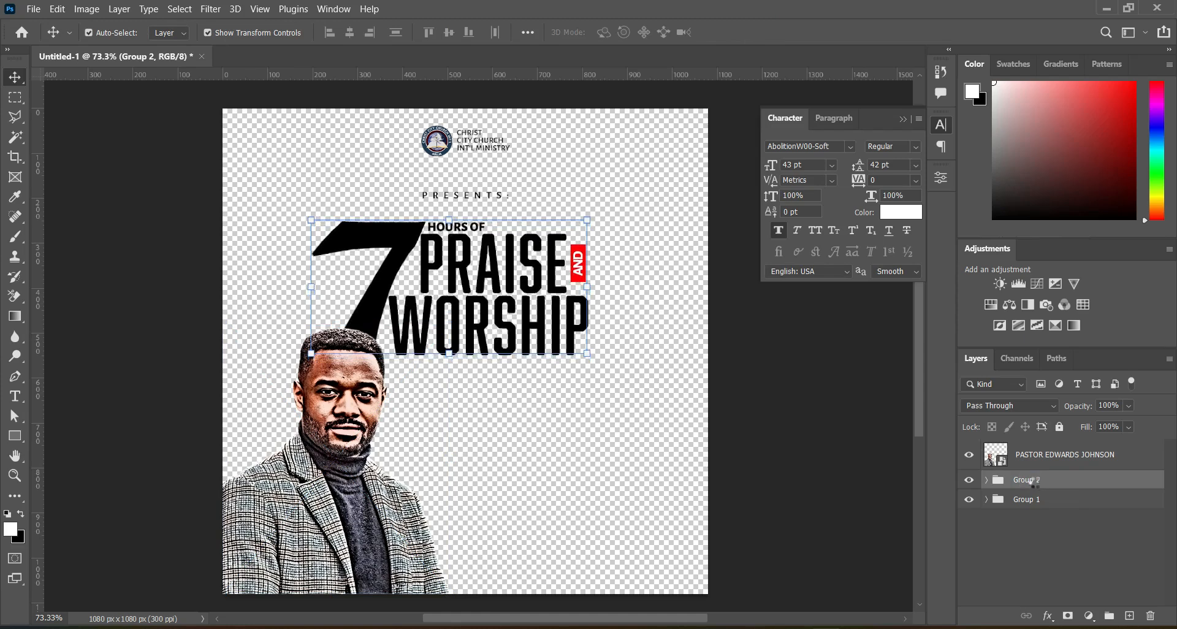
pyautogui.press('Up')
pyautogui.press('Up')
pyautogui.press('Up')
pyautogui.press('Up')
pyautogui.press('Up')
pyautogui.press('Up')
pyautogui.press('Up')
pyautogui.press('Up')
pyautogui.press('Up')
pyautogui.press('Up')
pyautogui.press('Up')
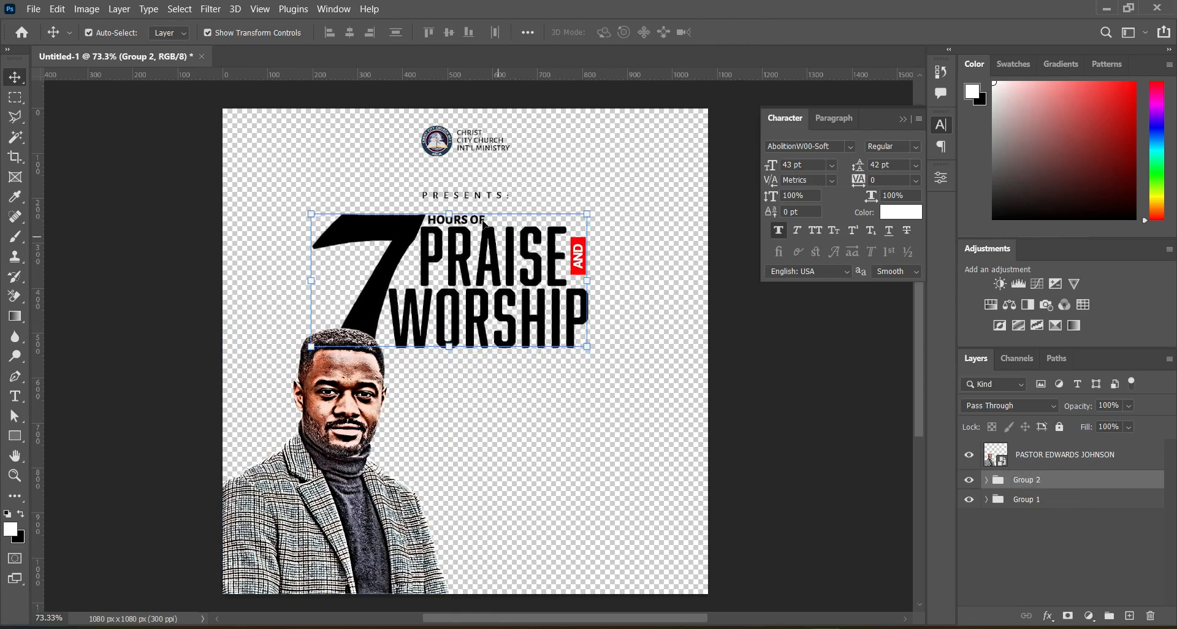
# Move the "PRESENTS:" text up toward the church logo, and nudge the title group further up beneath it
pyautogui.moveTo(493, 202); pyautogui.dragTo(494, 188)
pyautogui.click(988, 498)
pyautogui.click(1034, 483)
pyautogui.press('Up')
pyautogui.press('Up')
pyautogui.press('Up')
pyautogui.press('Up')
pyautogui.press('Up')
pyautogui.press('Up')
pyautogui.press('Up')
pyautogui.press('Up')
pyautogui.press('Up')
pyautogui.press('Up')
pyautogui.press('Up')
pyautogui.press('Up')
pyautogui.press('Up')
pyautogui.press('Up')
pyautogui.press('Up')
pyautogui.press('Up')
pyautogui.press('Up')
pyautogui.press('Up')
pyautogui.press('Up')
pyautogui.press('Up')
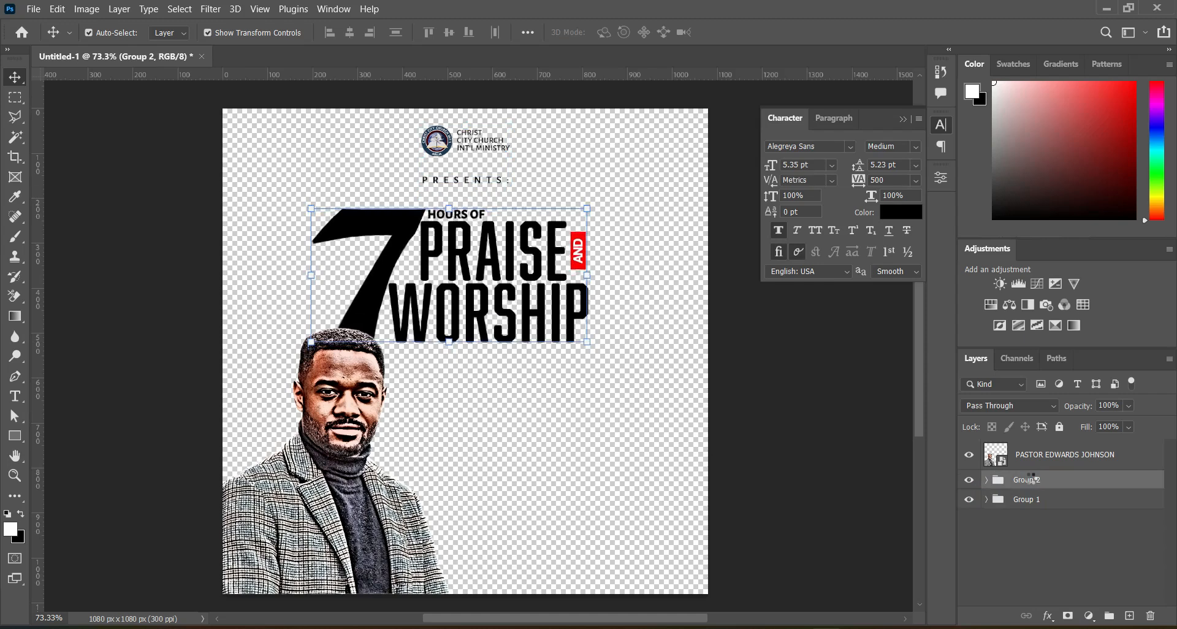
pyautogui.press('Up')
pyautogui.press('Up')
pyautogui.press('Up')
pyautogui.press('Up')
pyautogui.press('Up')
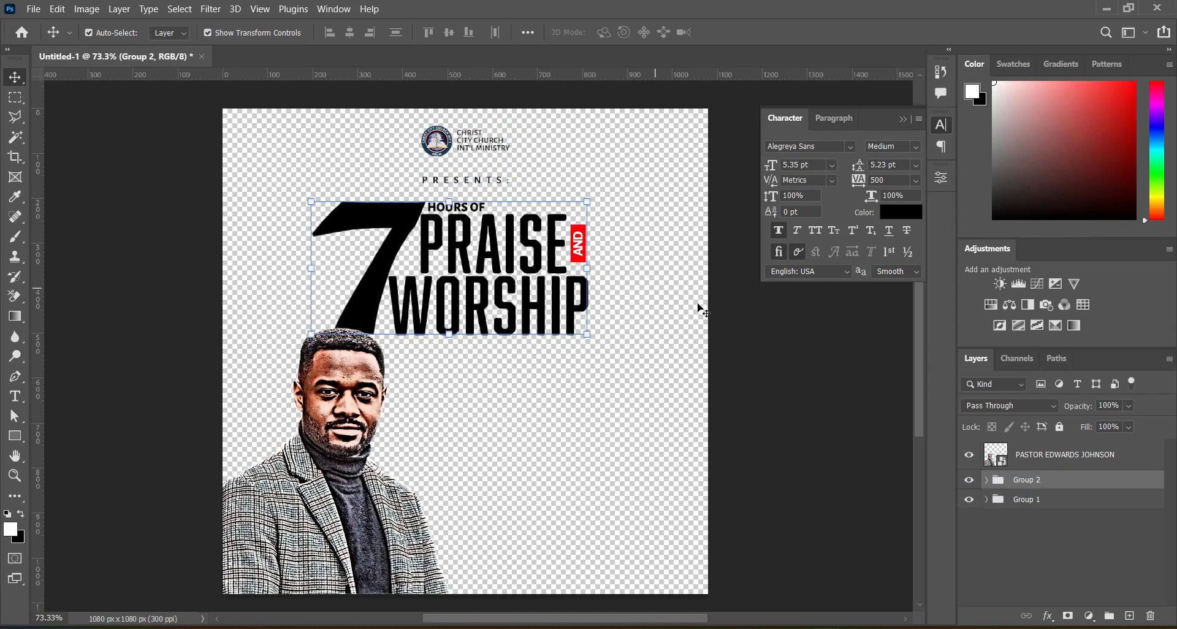
pyautogui.click(766, 348)
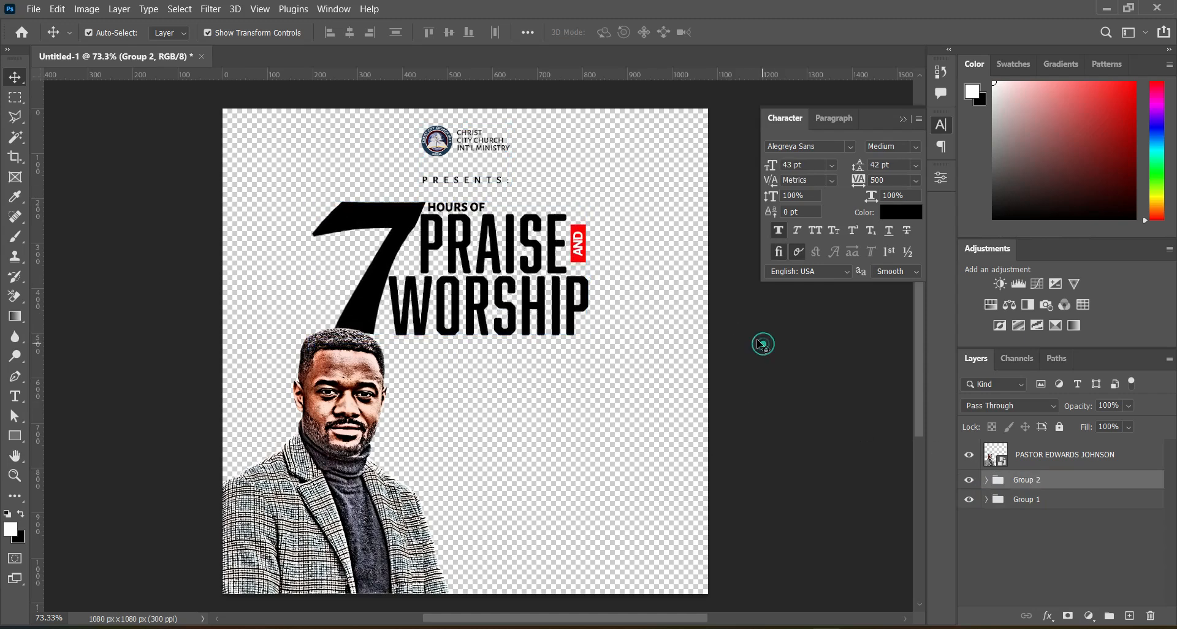
# Centre the 7 Hours of Praise and Worship title group horizontally on the canvas and clear the selection
pyautogui.click(1058, 481)
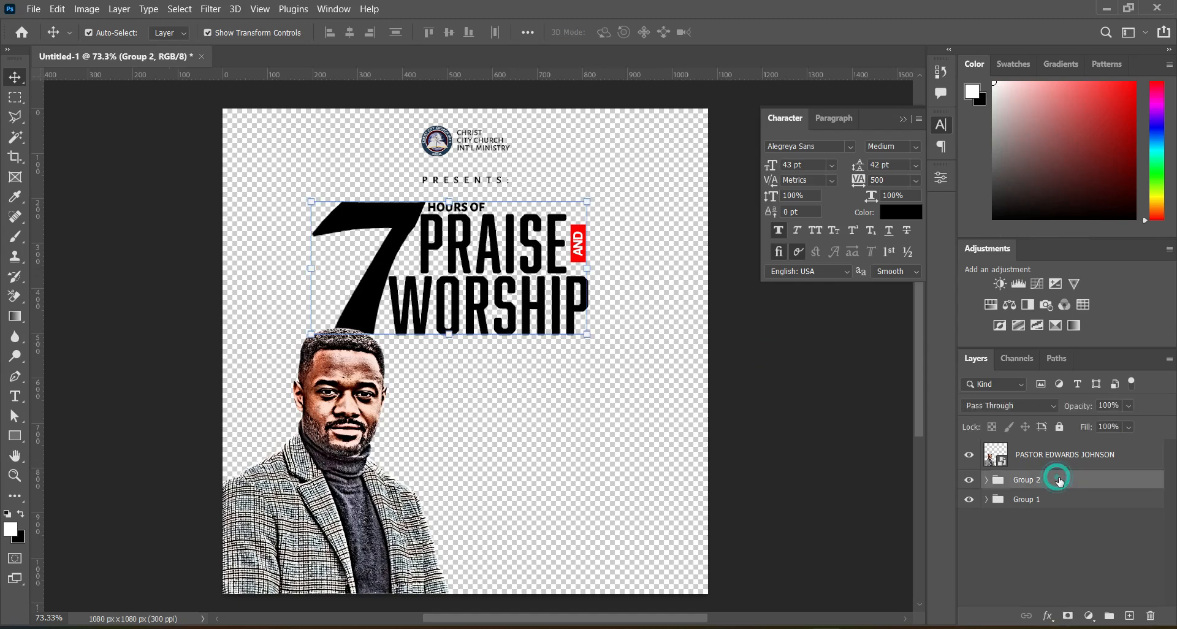
pyautogui.click(179, 8)
pyautogui.click(185, 24)
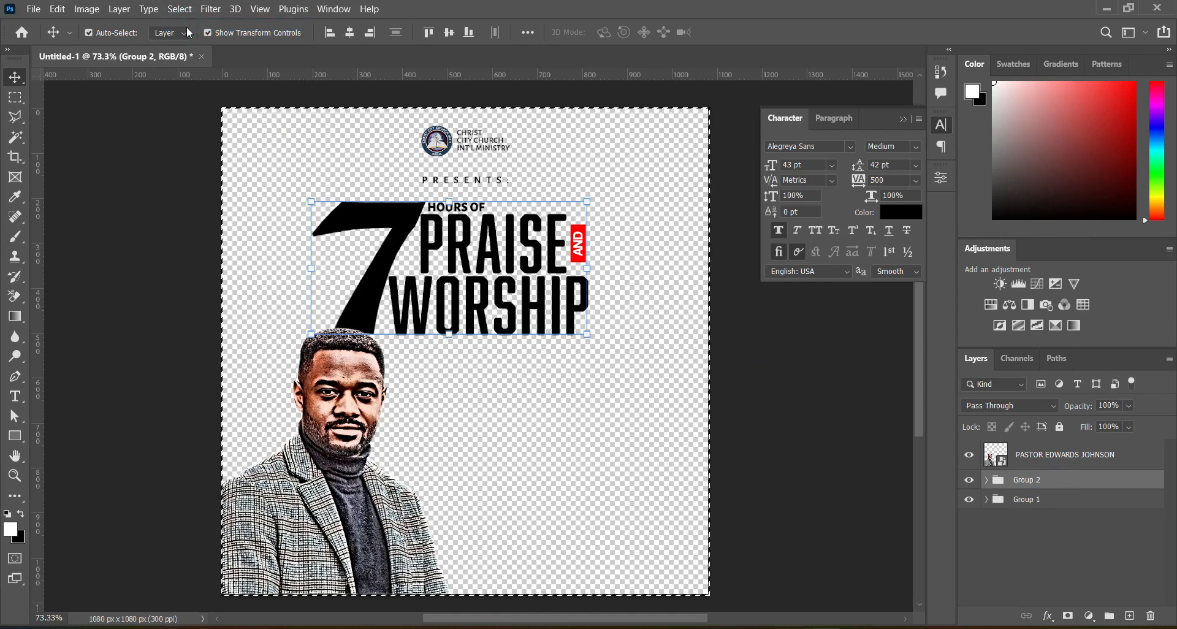
pyautogui.click(349, 34)
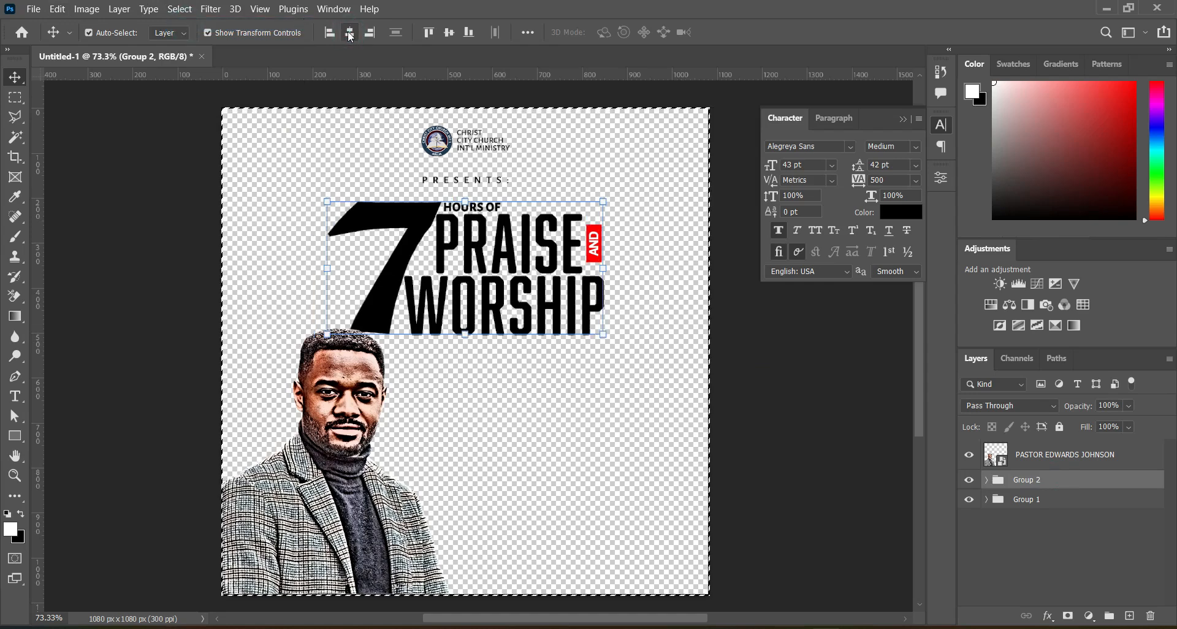
pyautogui.hotkey('ctrl', 'd')
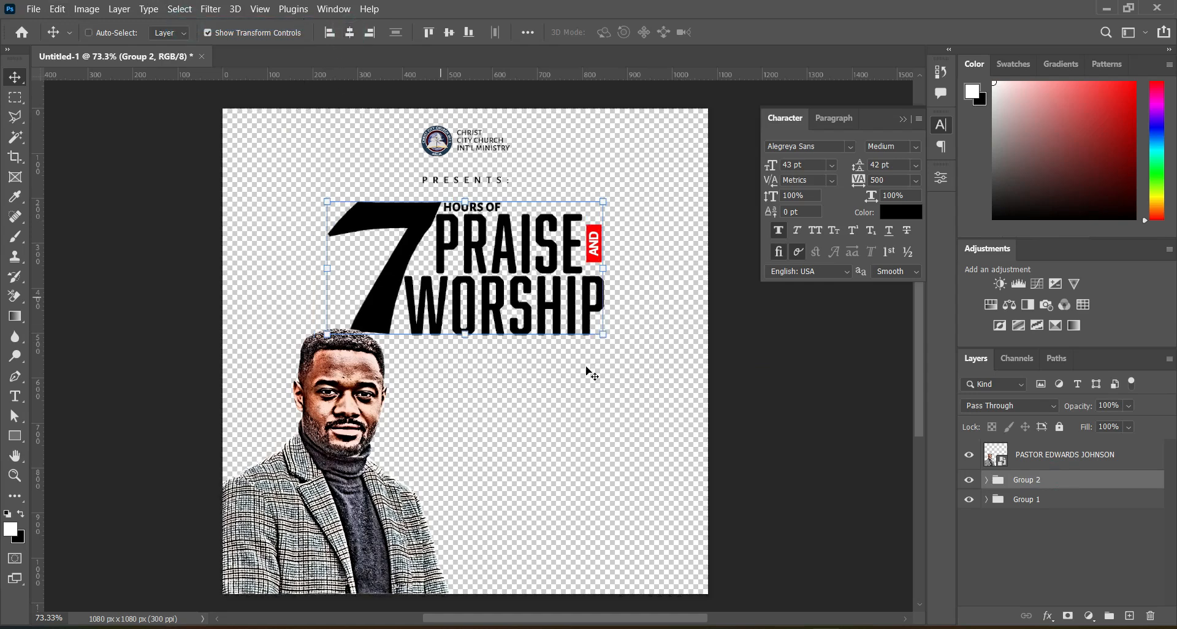
pyautogui.click(768, 416)
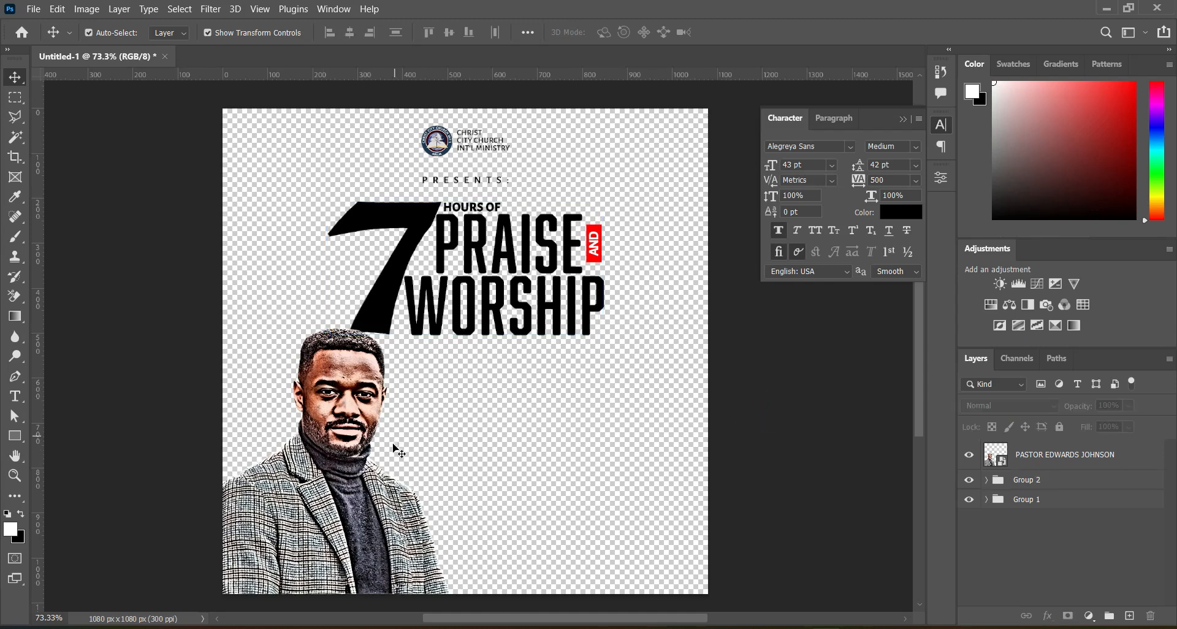
# Place the retouched singer-with-guitar image from Downloads beside the pastor, resting on the flyer's bottom edge at Y 870.50 px
pyautogui.hotkey('alt', 'Tab')
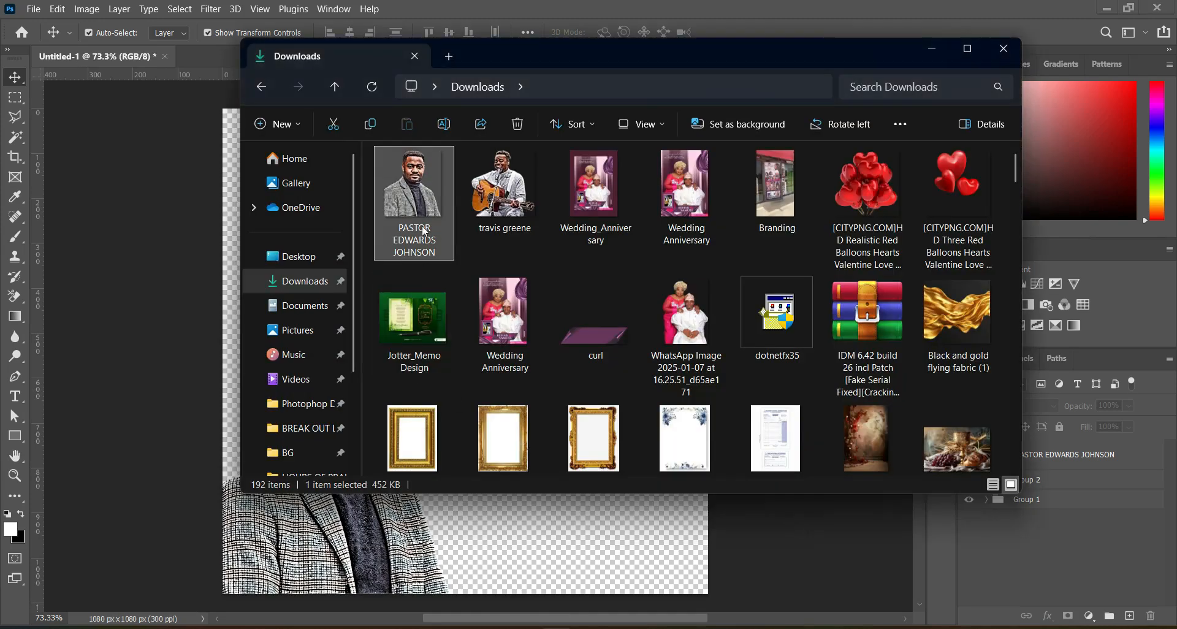
pyautogui.moveTo(505, 187); pyautogui.dragTo(117, 303)
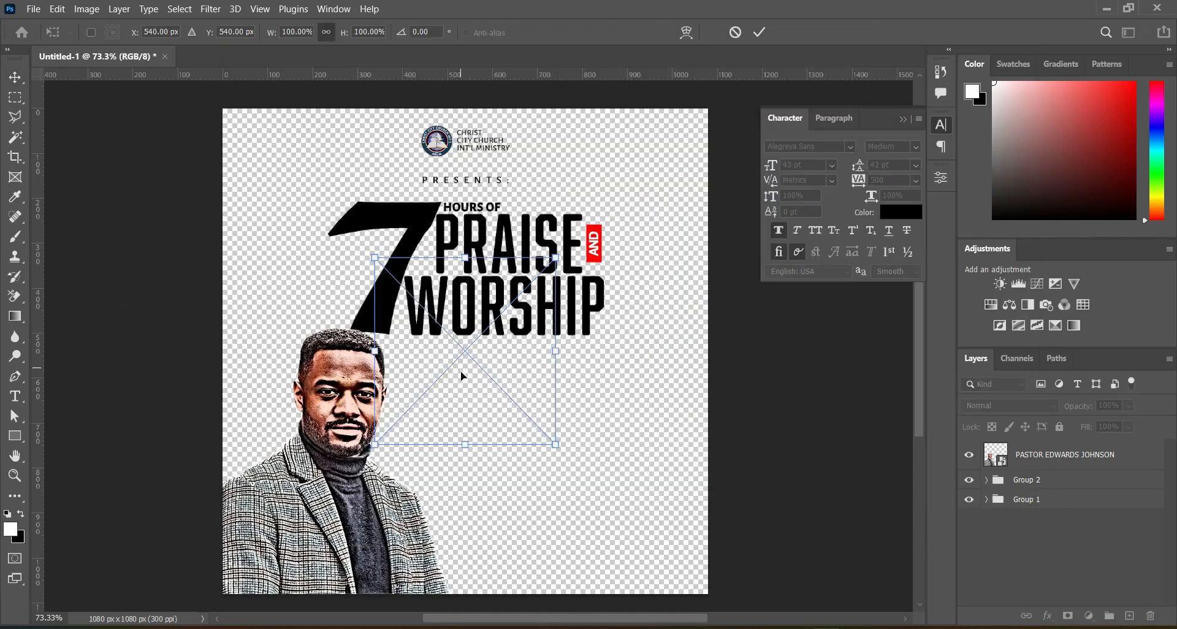
pyautogui.moveTo(460, 502); pyautogui.dragTo(400, 504)
pyautogui.click(760, 32)
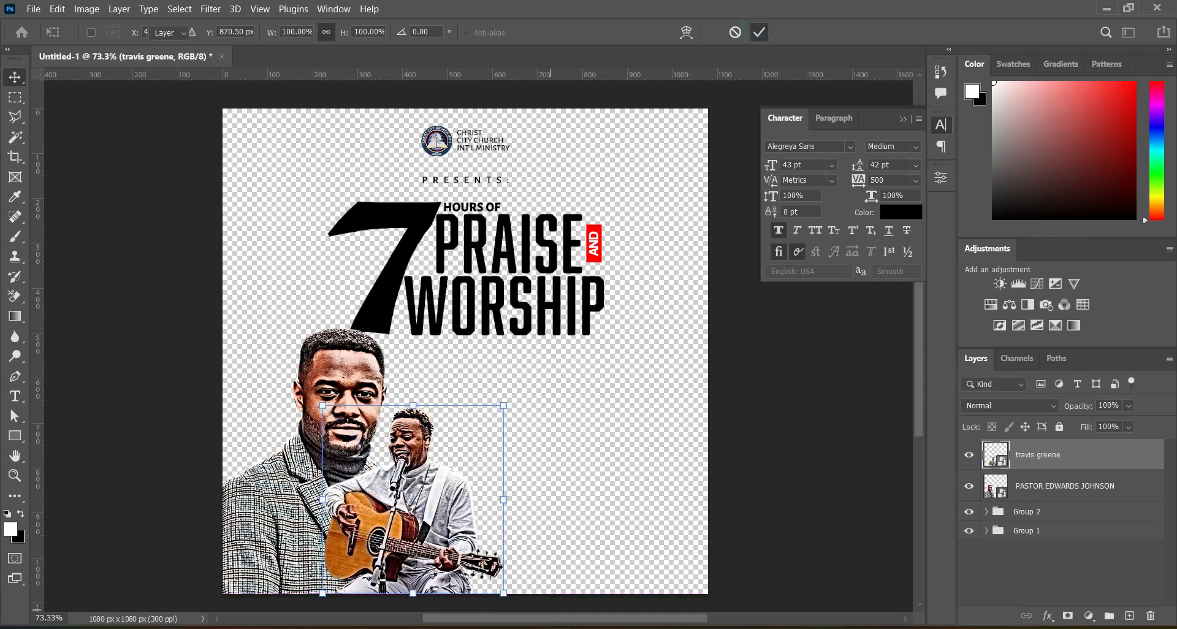
# Look through the HOURS OF PRAISE AND WORSHIP FLYER DESIGN folder in Downloads and check doc.txt for the wording after the title line
pyautogui.hotkey('alt', 'Tab')
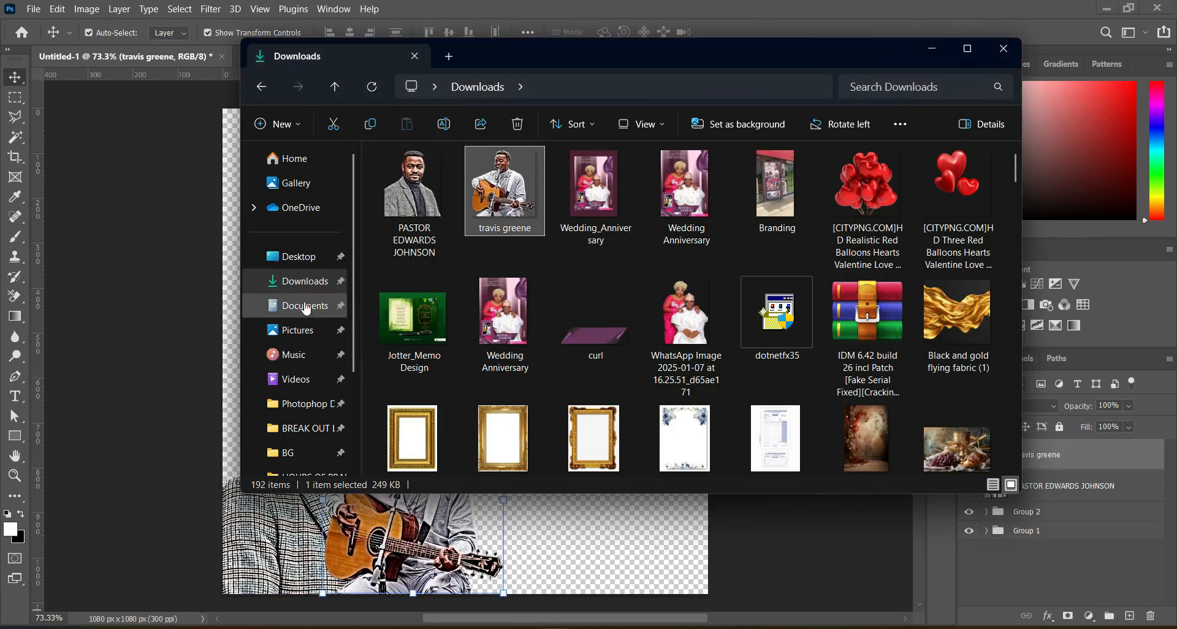
pyautogui.moveTo(1015, 174); pyautogui.dragTo(1022, 455)
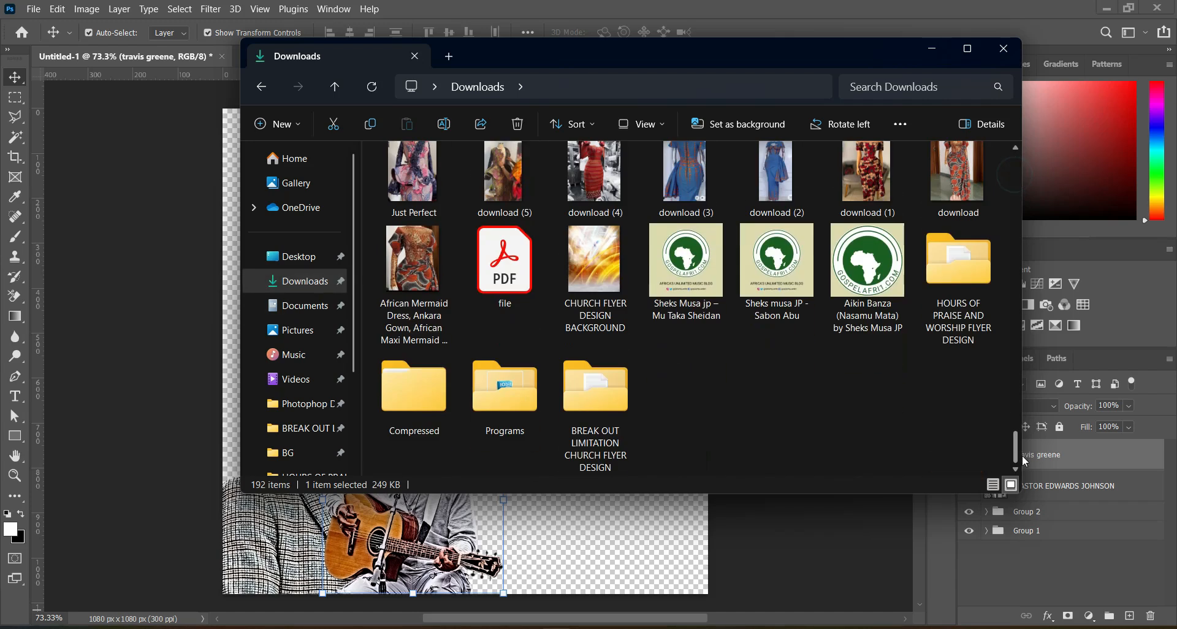
pyautogui.doubleClick(971, 266)
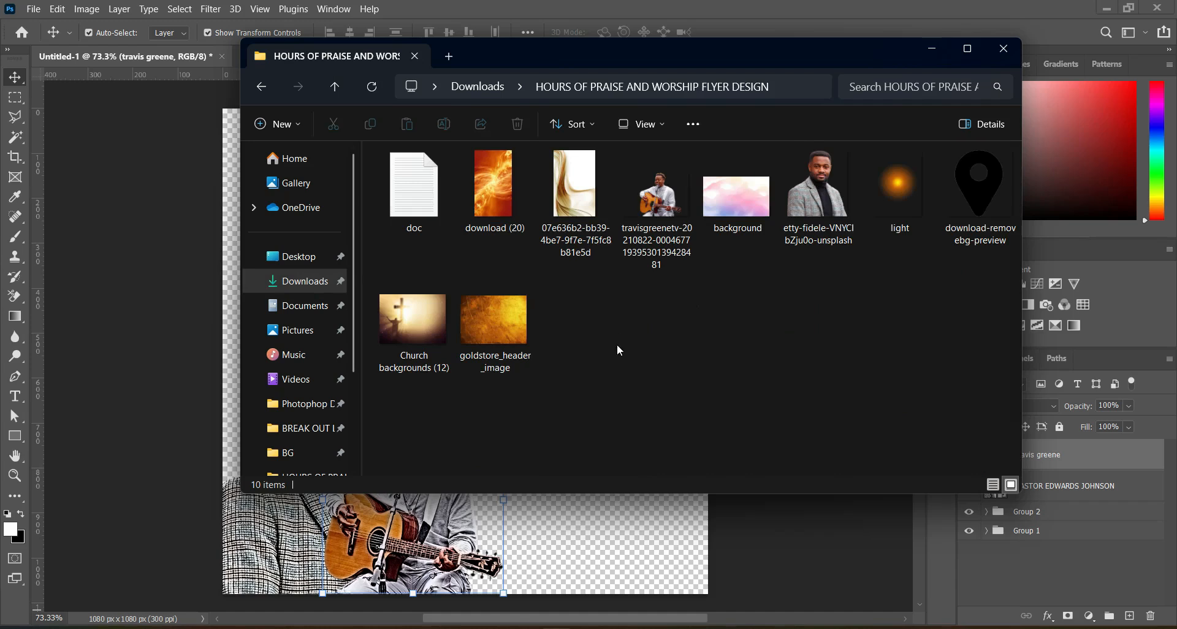
pyautogui.click(930, 48)
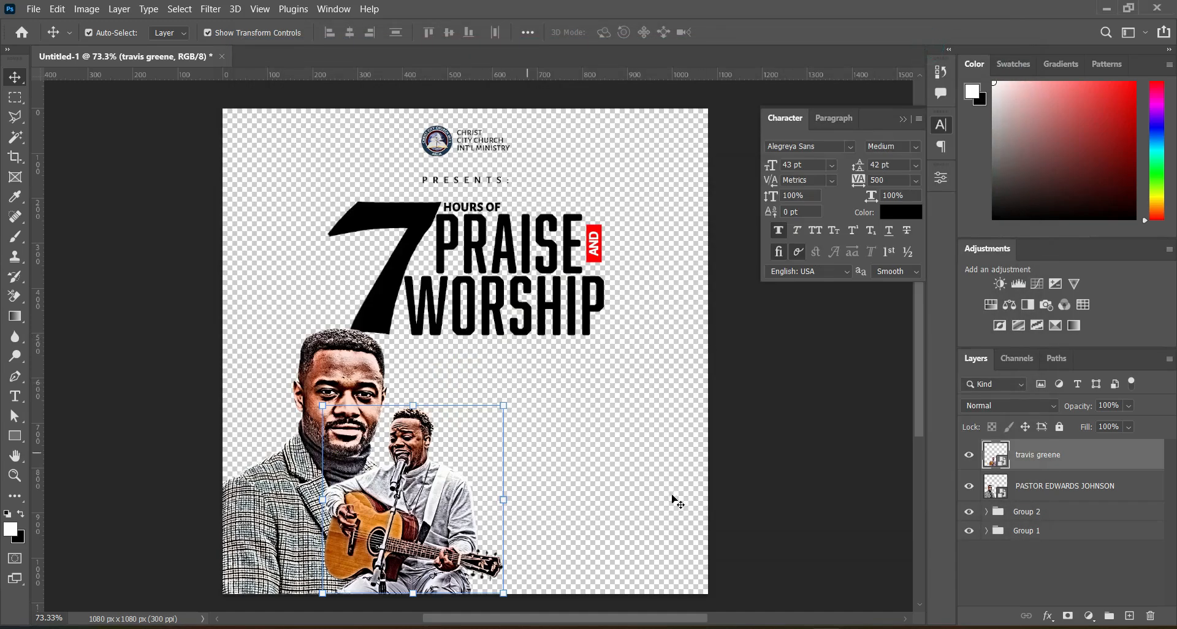
pyautogui.click(822, 628)
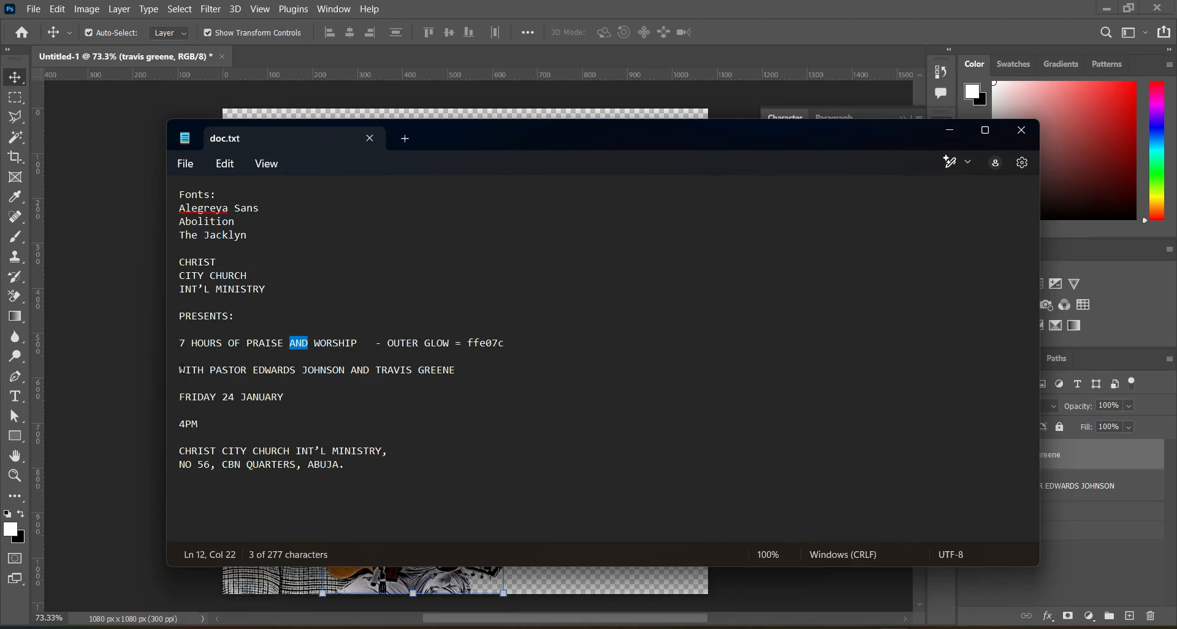
pyautogui.click(179, 370)
pyautogui.doubleClick(196, 370)
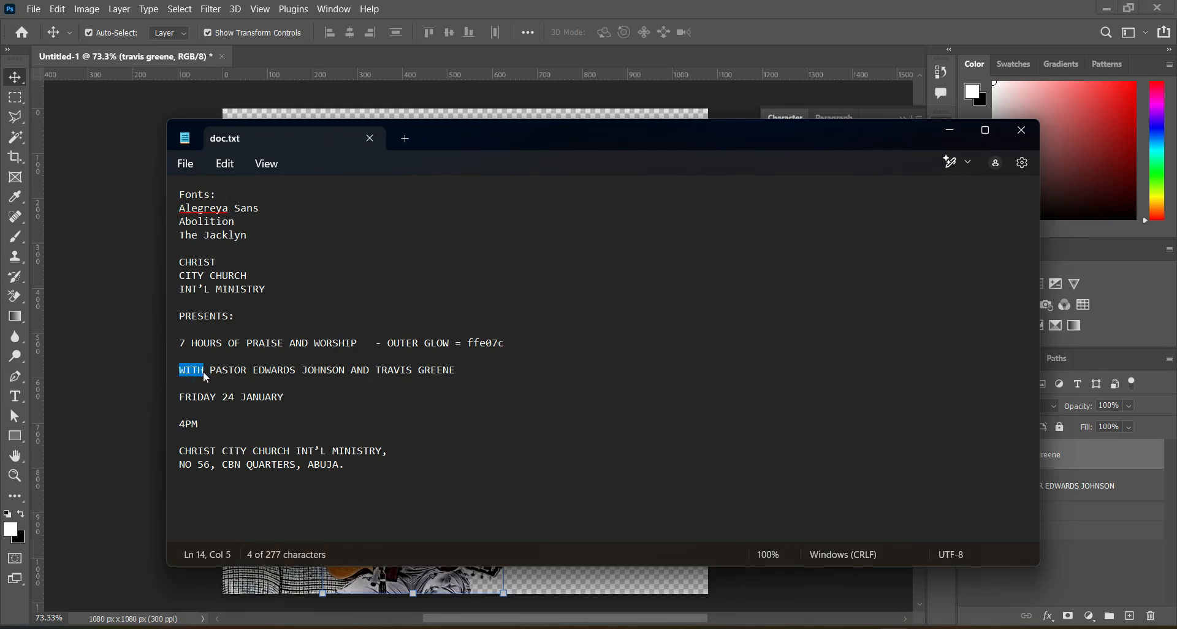
pyautogui.click(950, 130)
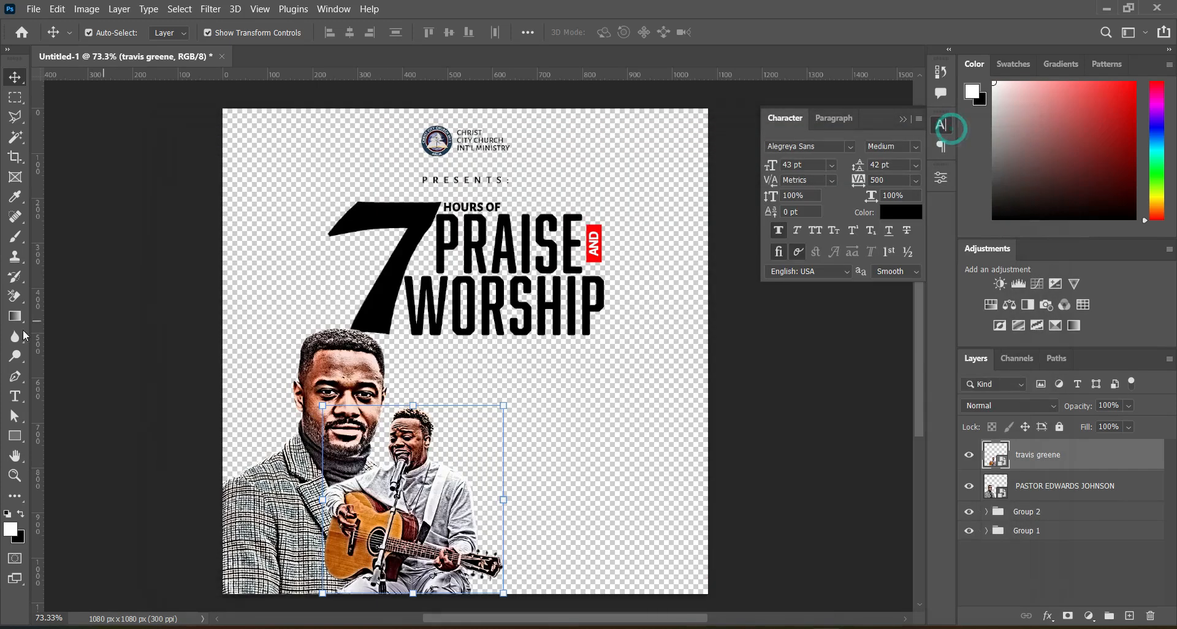
# Add the text "WITH" beneath the title, with tracking 0 and The Jacklyn font
pyautogui.click(15, 397)
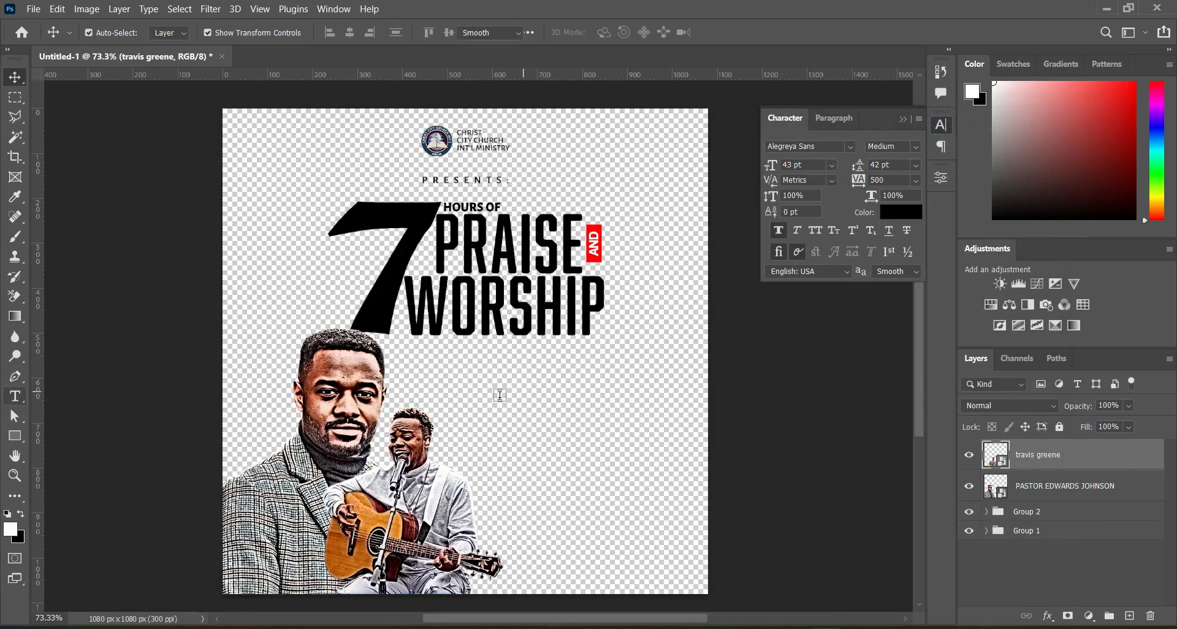
pyautogui.click(461, 391)
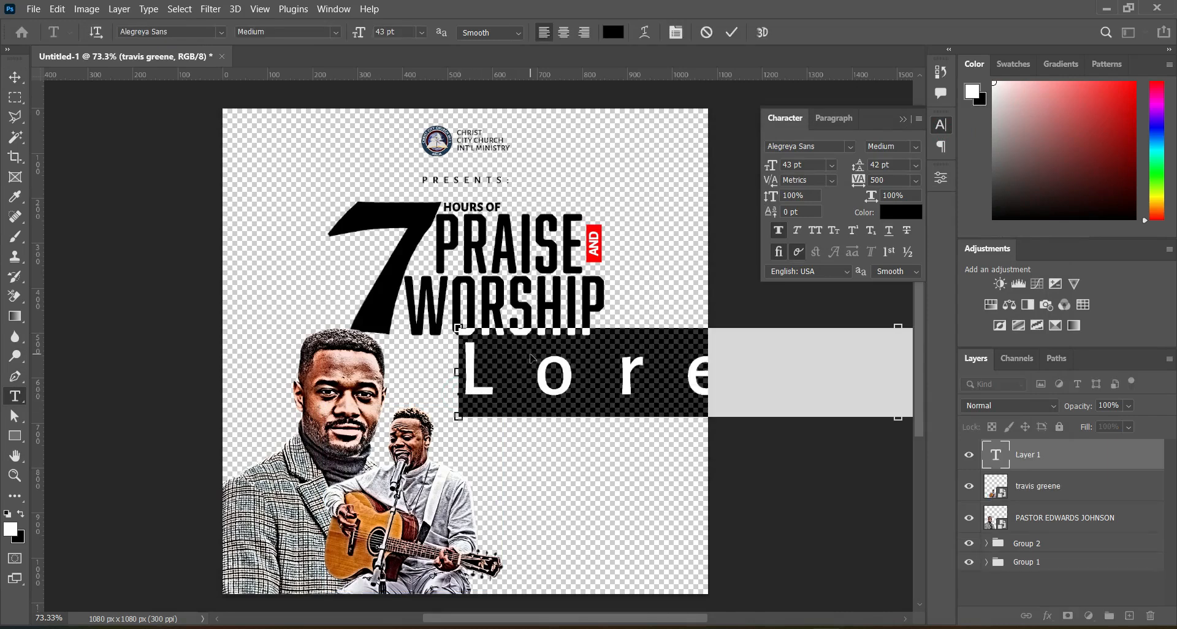
pyautogui.write('WIT')
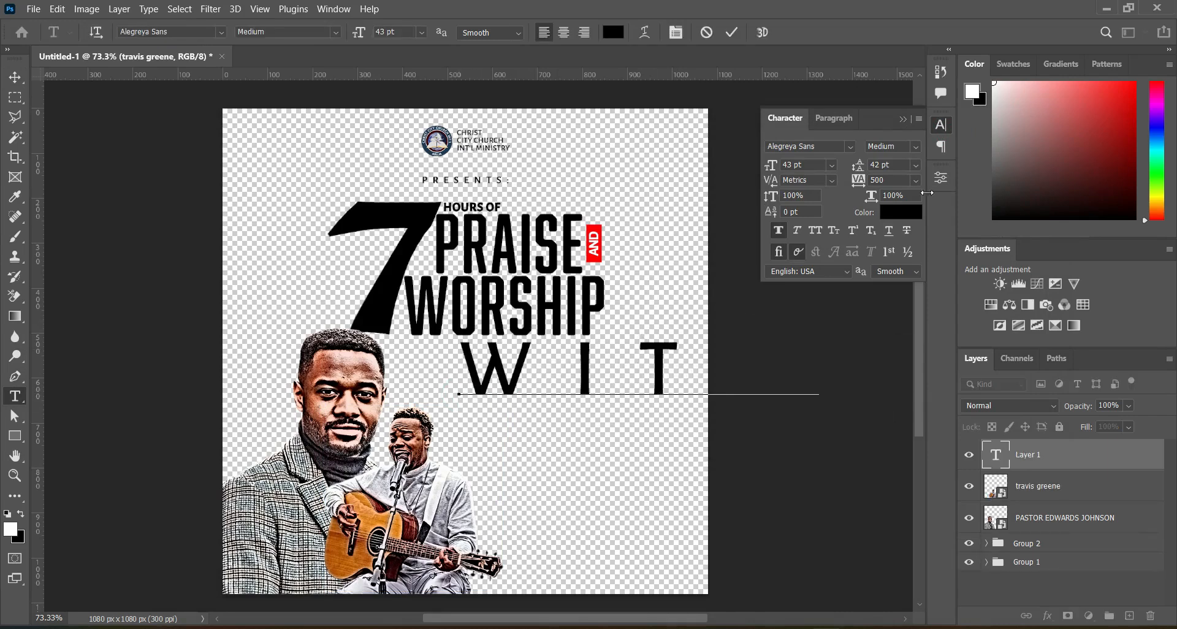
pyautogui.click(739, 34)
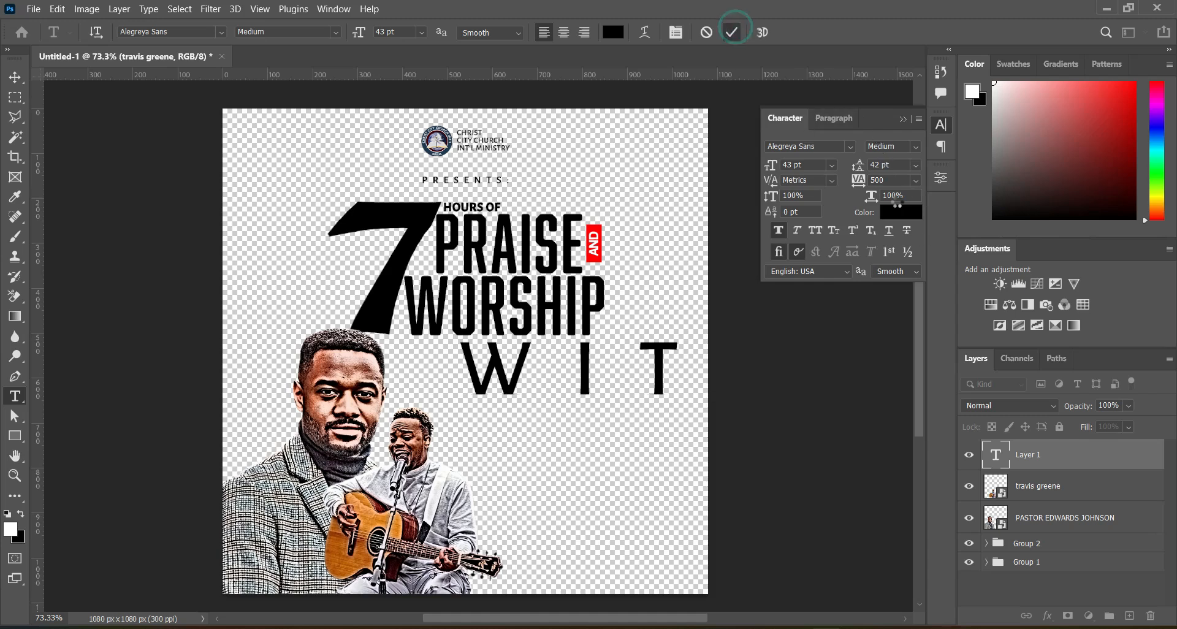
pyautogui.doubleClick(889, 179)
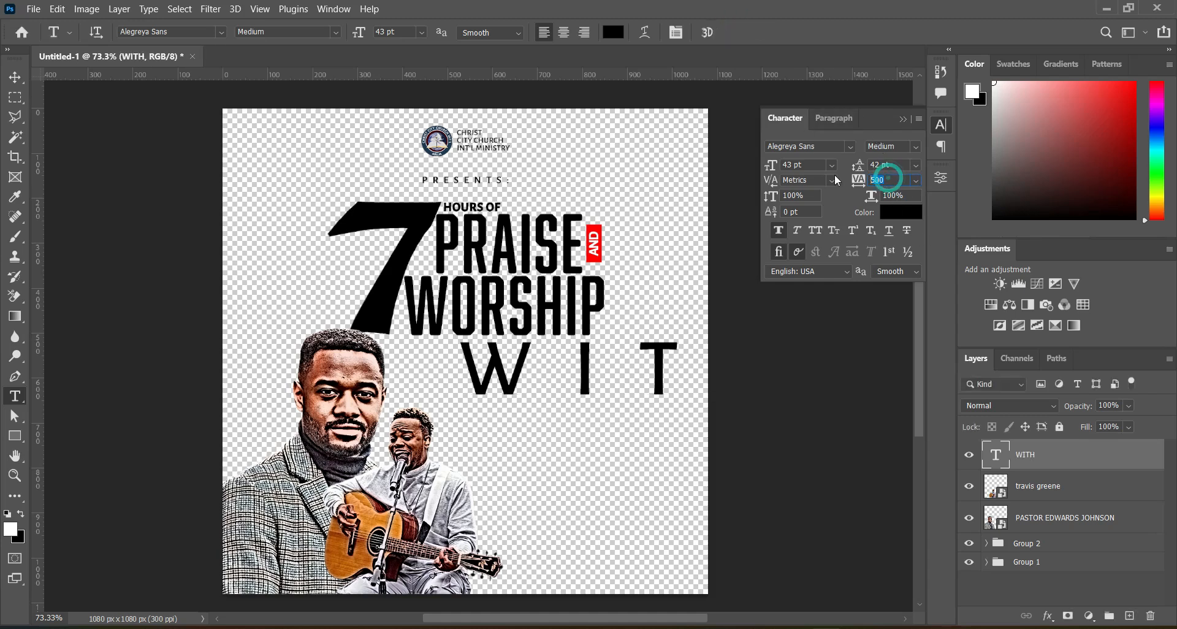
pyautogui.write('0')
pyautogui.press('Return')
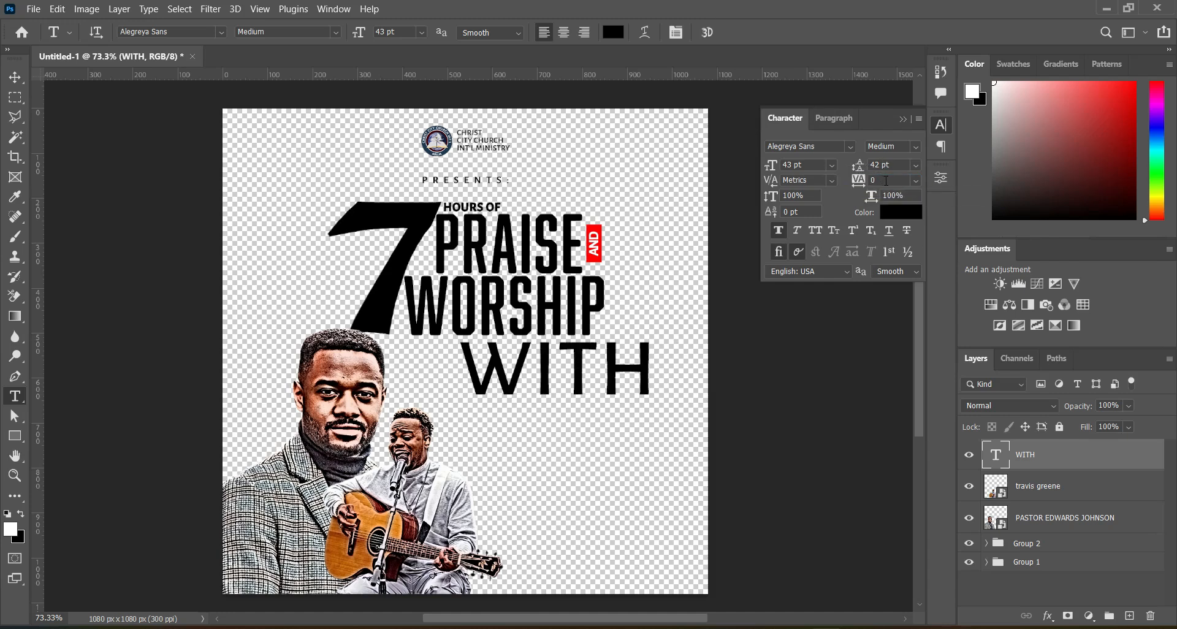
pyautogui.click(221, 32)
pyautogui.click(192, 108)
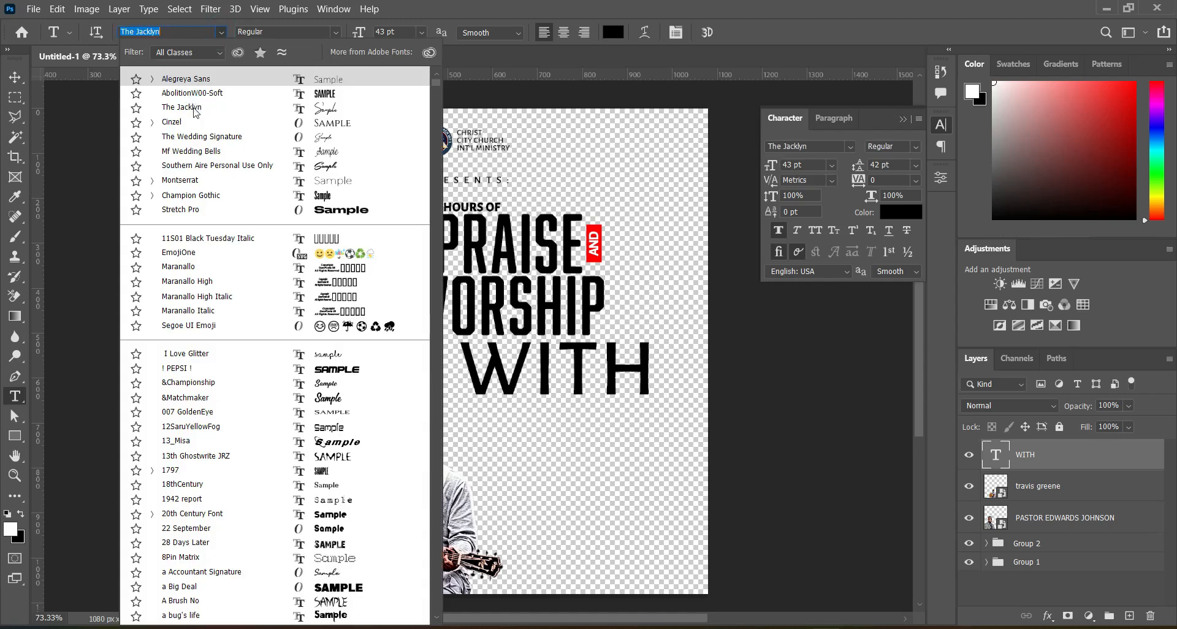
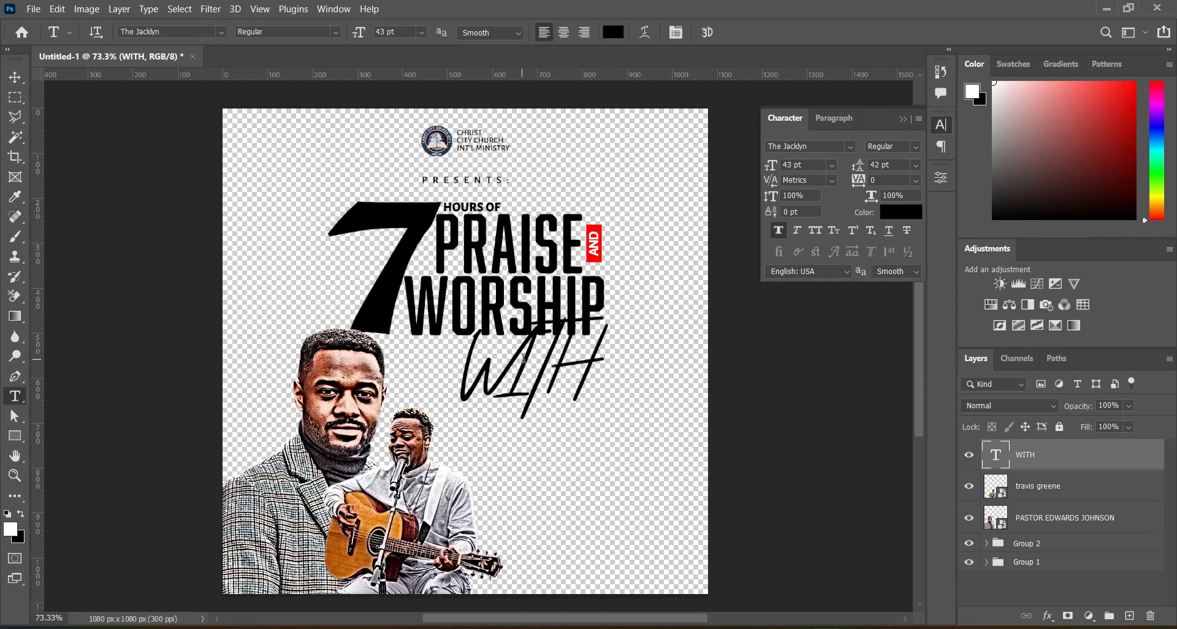
# Change the text to "With", then scale it to 26.55% and place it below WORSHIP at X 510.80 px, Y 646.85 px
pyautogui.moveTo(522, 354); pyautogui.dragTo(609, 360)
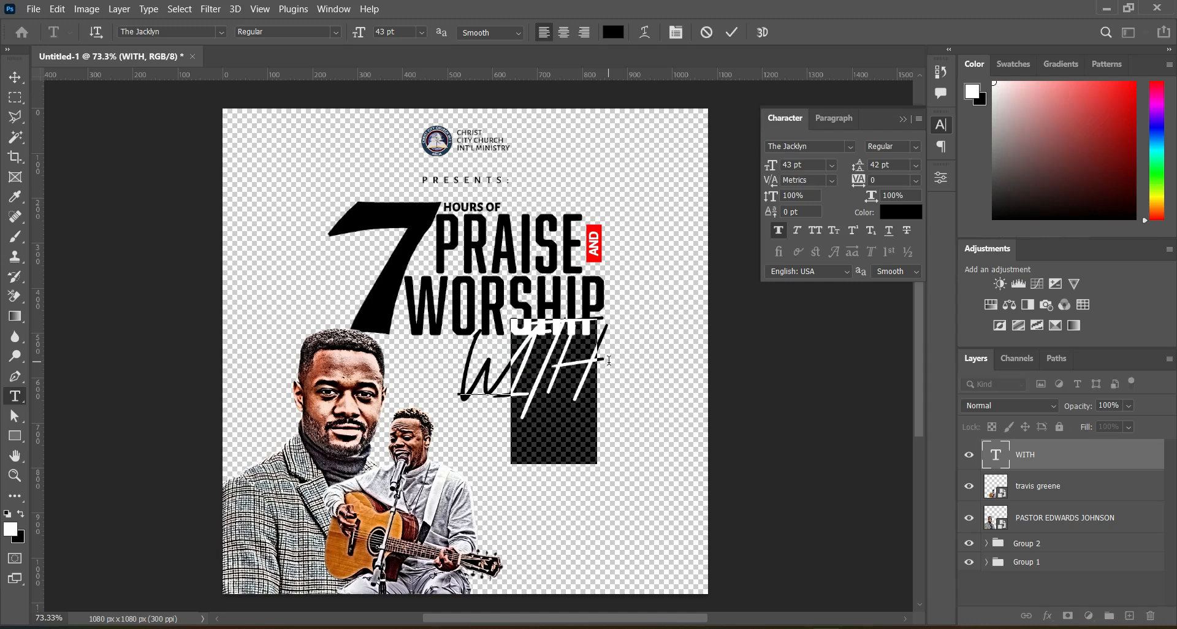
pyautogui.press('Left')
pyautogui.write('ith')
pyautogui.click(730, 34)
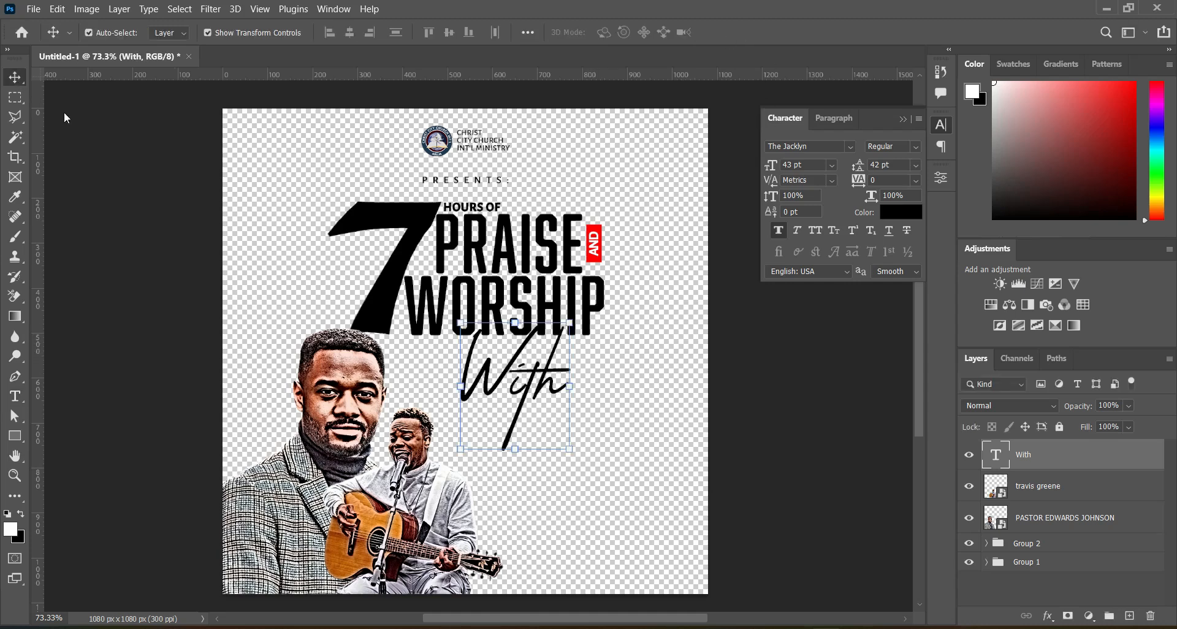
pyautogui.moveTo(569, 322); pyautogui.dragTo(466, 392)
pyautogui.moveTo(478, 435)
pyautogui.mouseDown()
pyautogui.moveTo(457, 402)
pyautogui.moveTo(467, 420)
pyautogui.mouseUp()
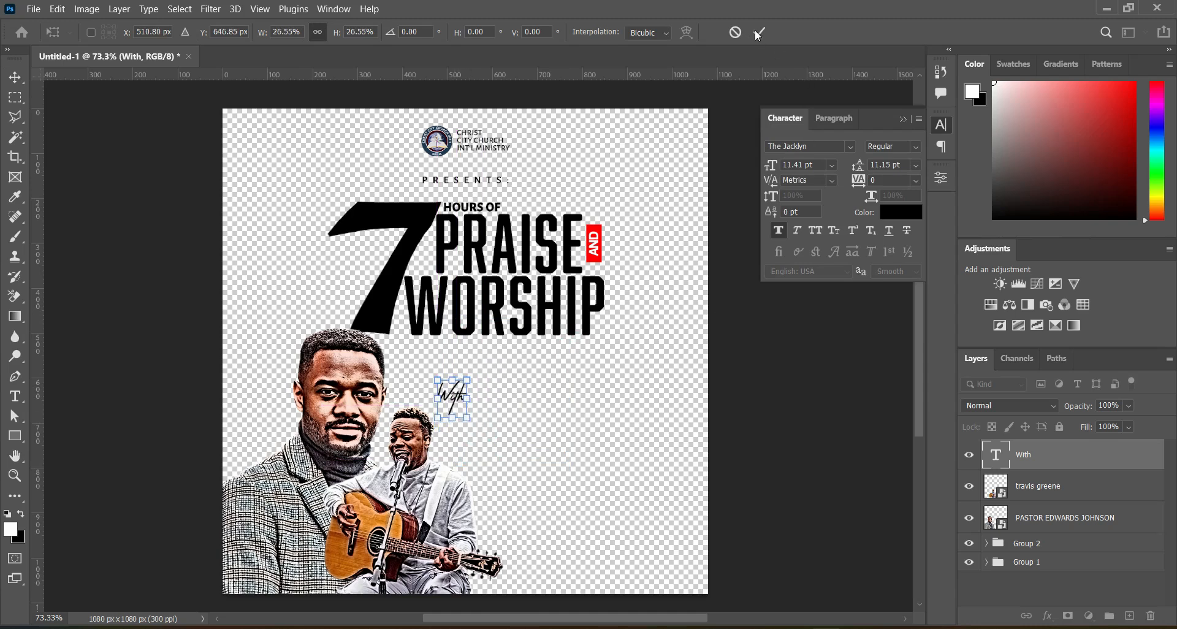
# Copy the ministers' names from doc.txt and start a new text layer just right of "With" for them
pyautogui.hotkey('alt', 'Tab')
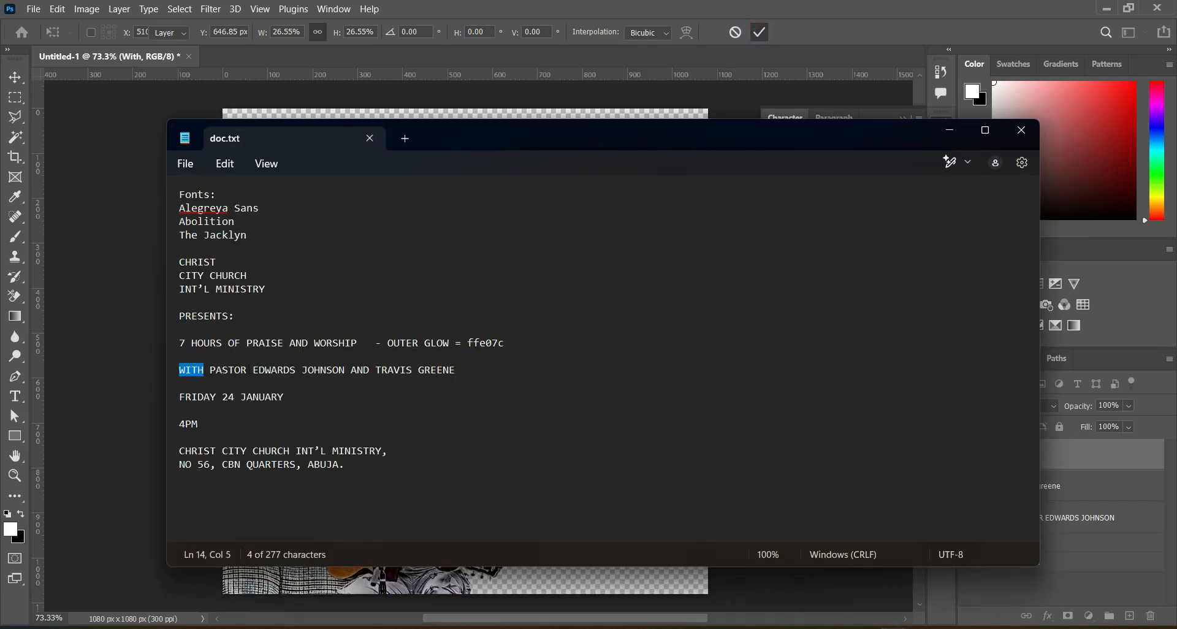
pyautogui.moveTo(212, 375); pyautogui.dragTo(455, 371)
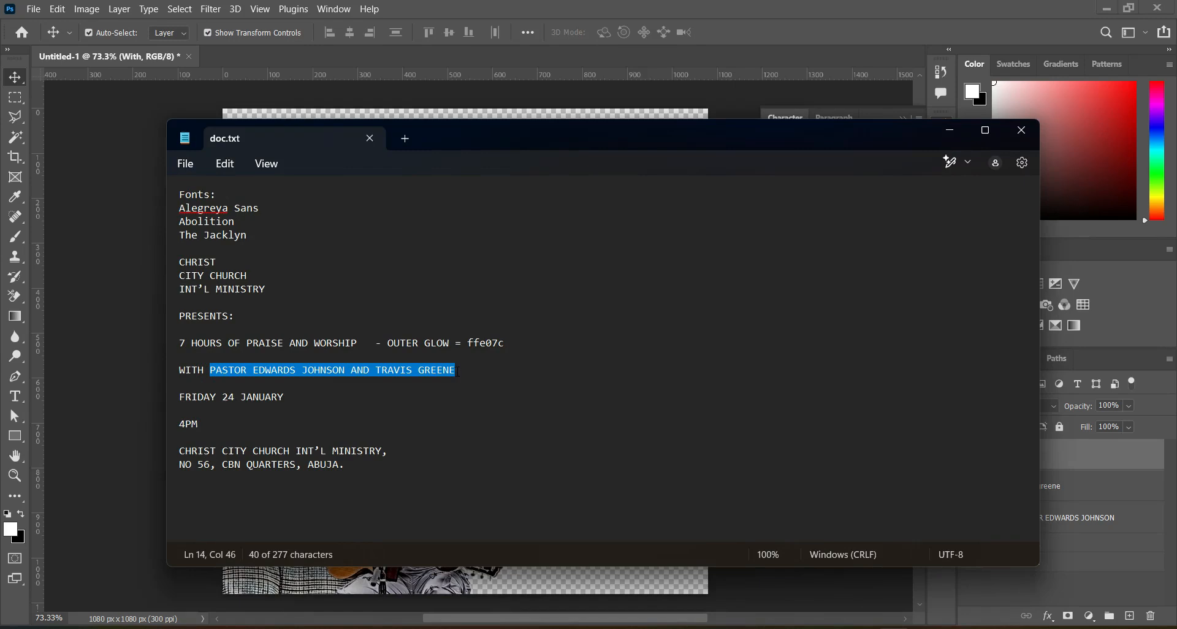
pyautogui.click(947, 130)
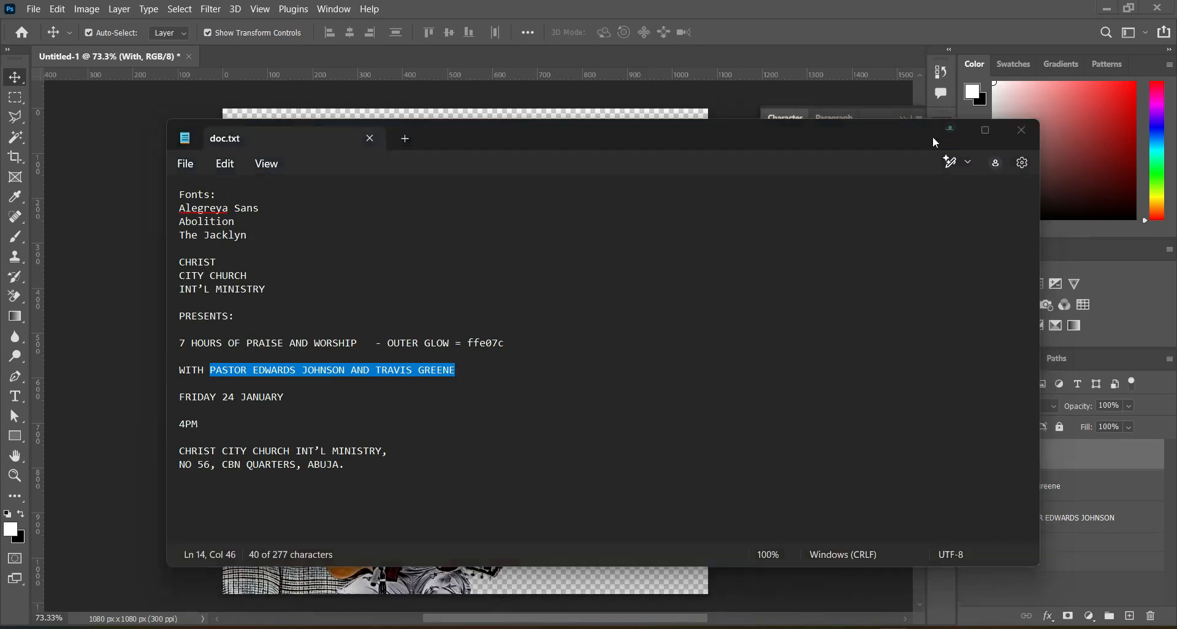
pyautogui.click(18, 394)
pyautogui.click(494, 403)
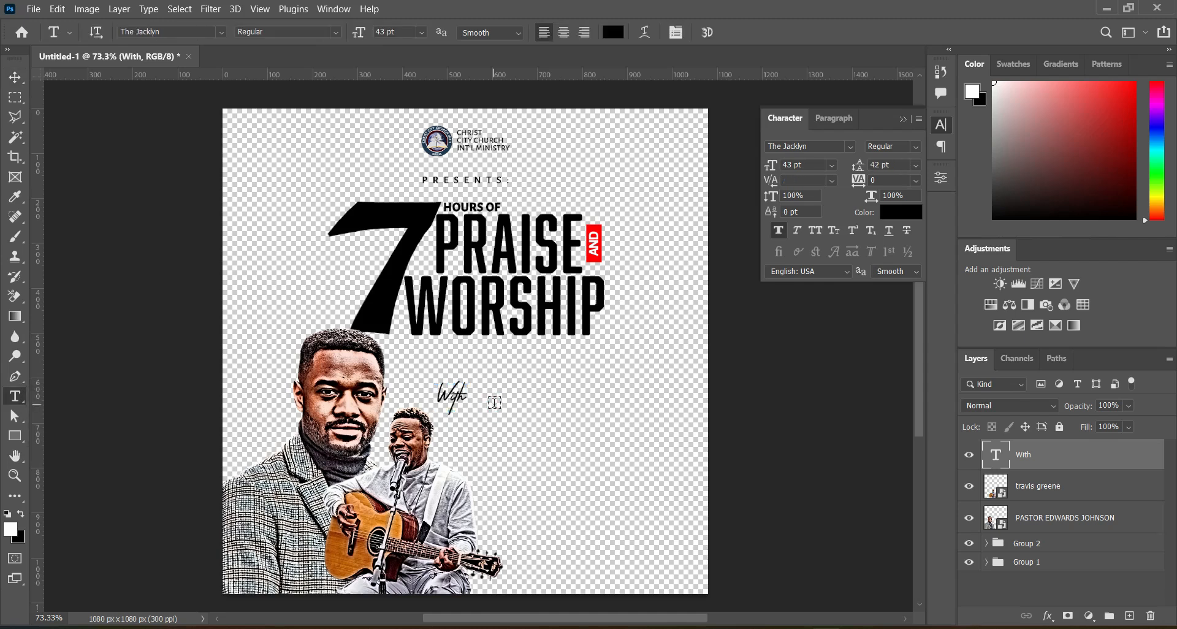
pyautogui.click(494, 403)
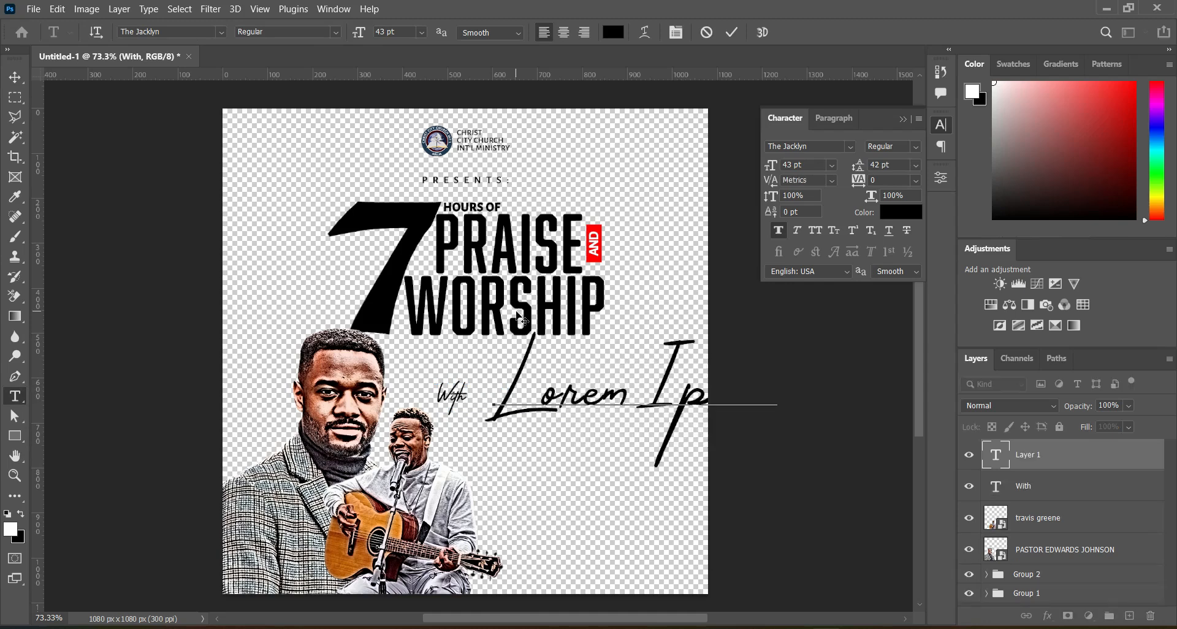
# Enter the two guest ministers' names in the new text layer and set its font to Alegreya Sans
pyautogui.write('PASTOR')
pyautogui.click(729, 32)
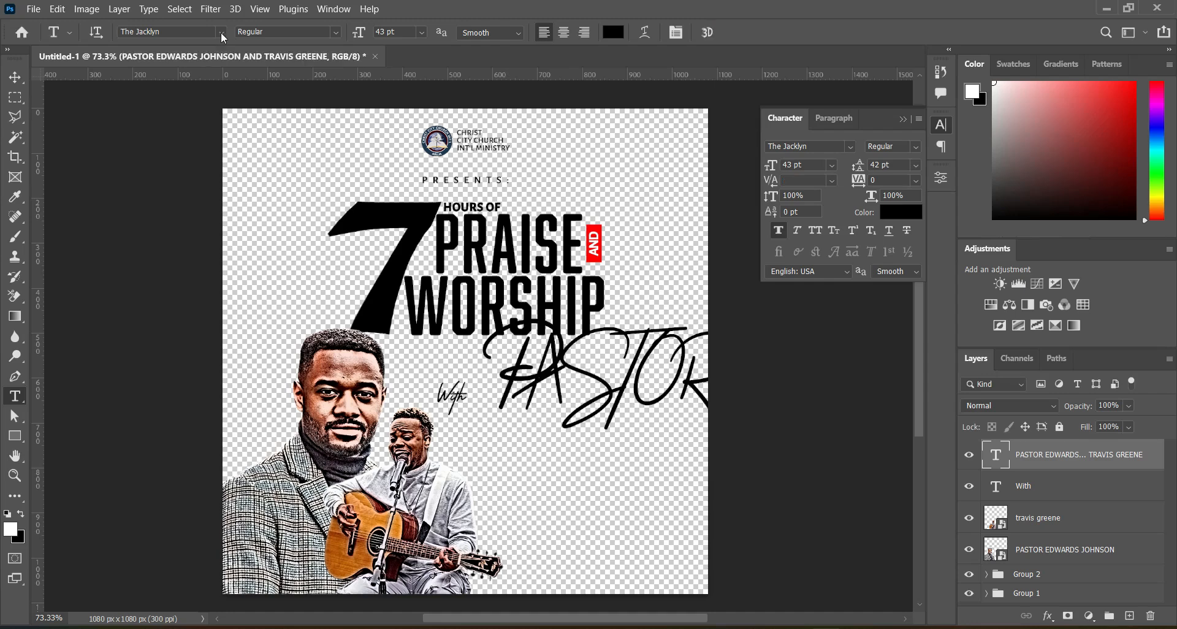
pyautogui.click(221, 31)
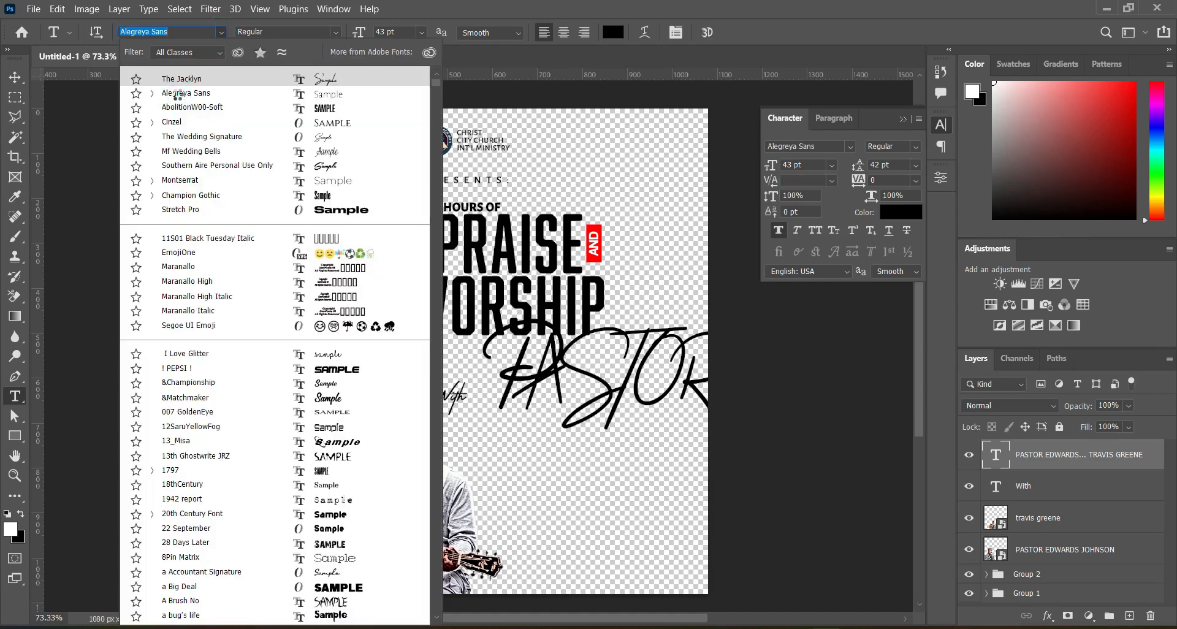
pyautogui.click(177, 94)
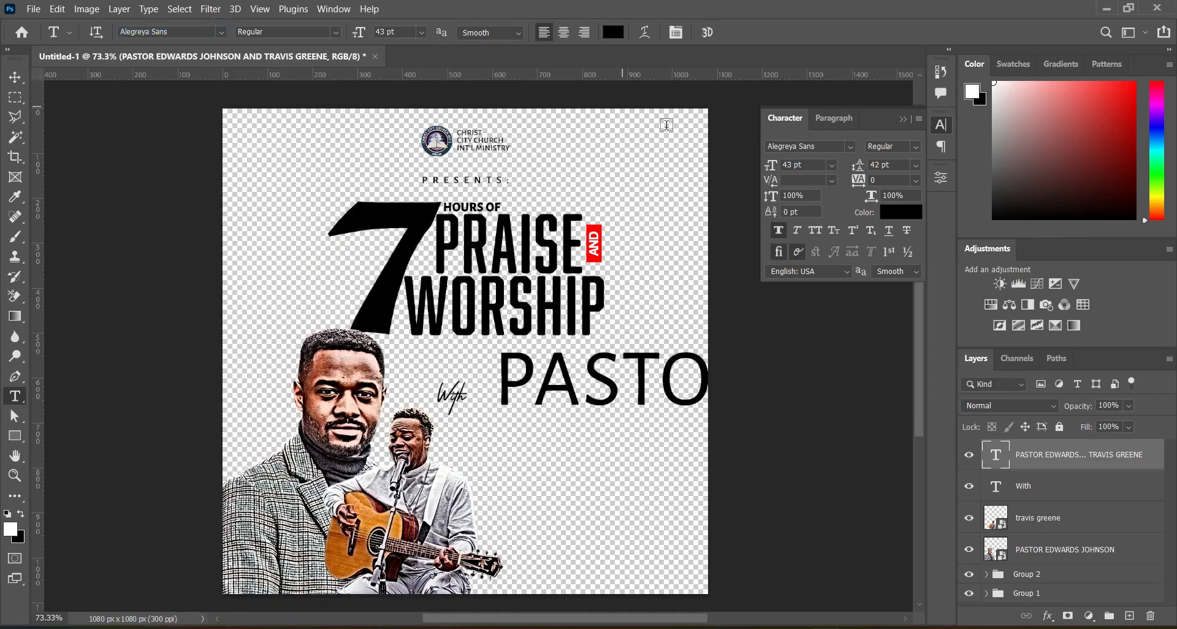
# Scale the guest names text down to about 8.33 pt and place it beside the word "With"
pyautogui.click(13, 80)
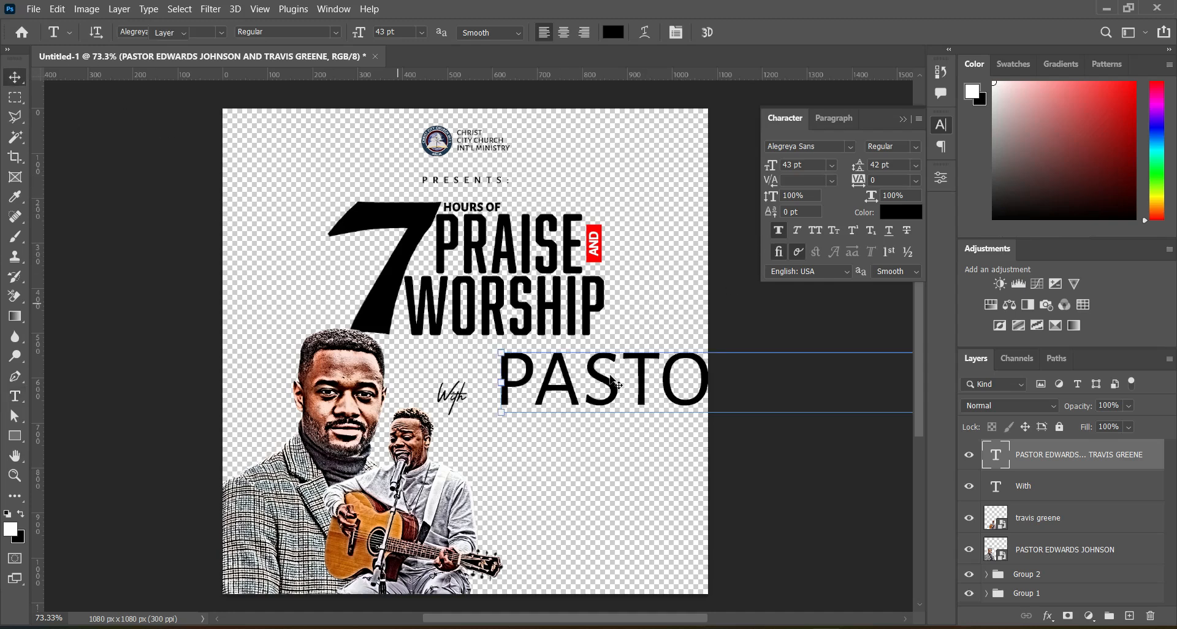
pyautogui.click(500, 379)
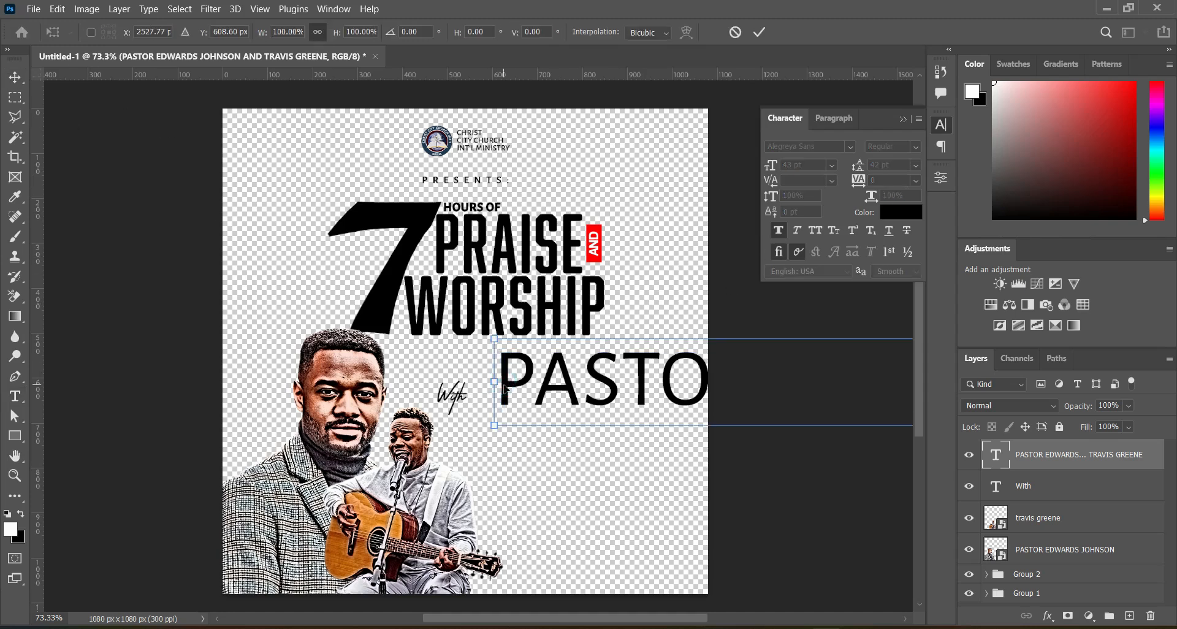
pyautogui.moveTo(497, 384); pyautogui.dragTo(206, 343)
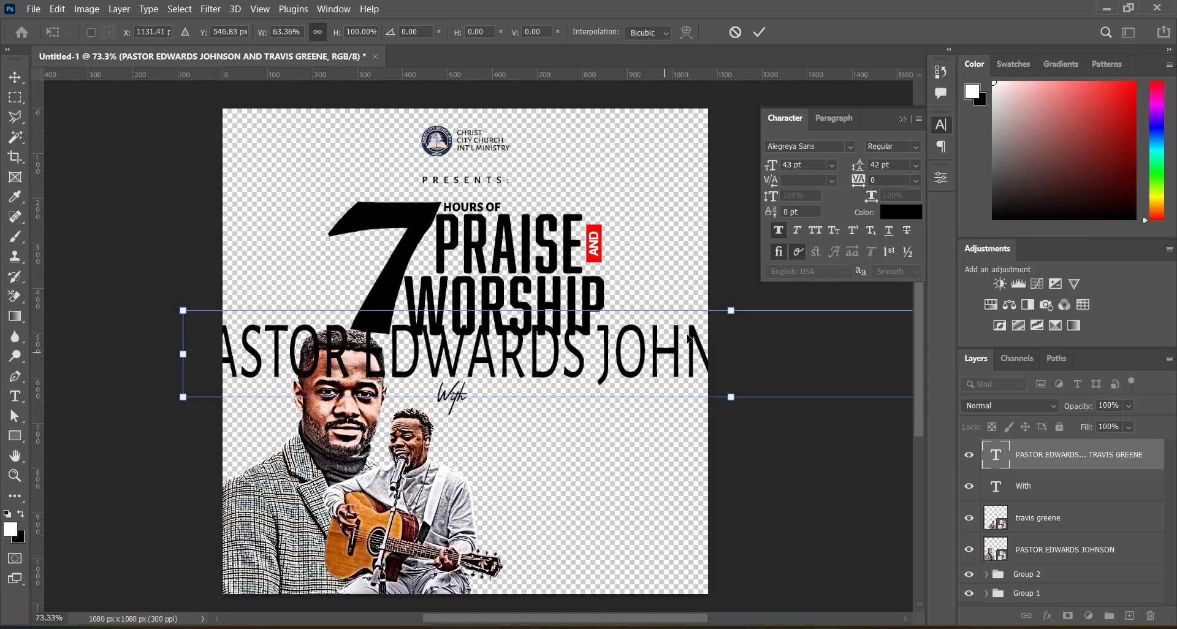
pyautogui.moveTo(732, 310); pyautogui.dragTo(531, 390)
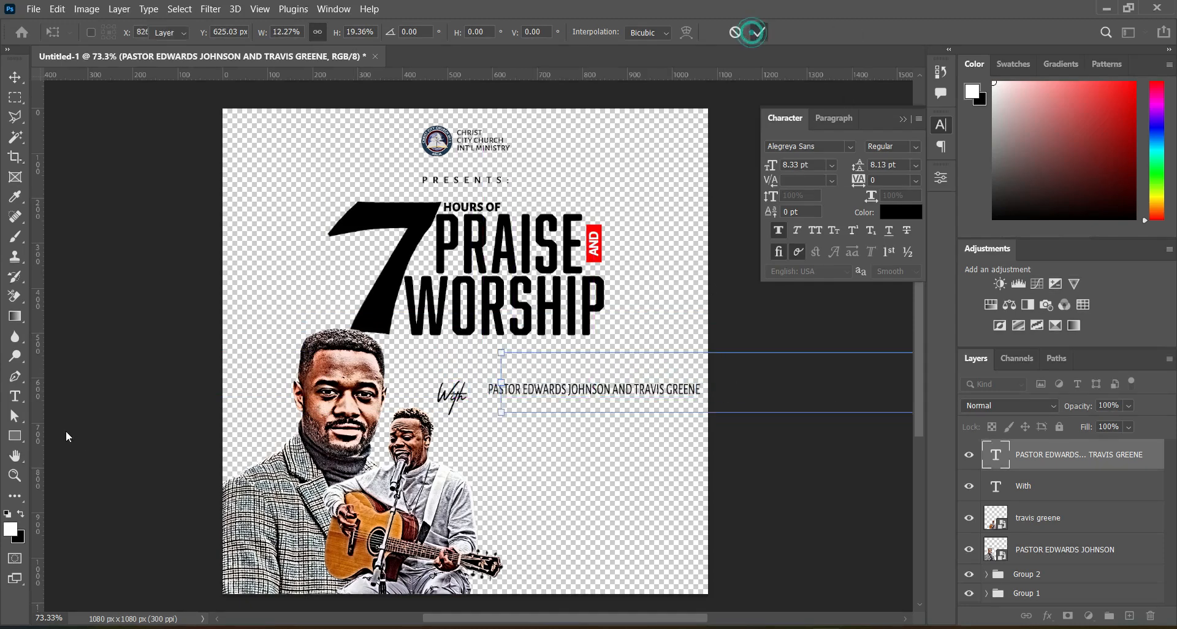
# Break the guest names text into two lines, with the second line starting at "AND"
pyautogui.click(15, 396)
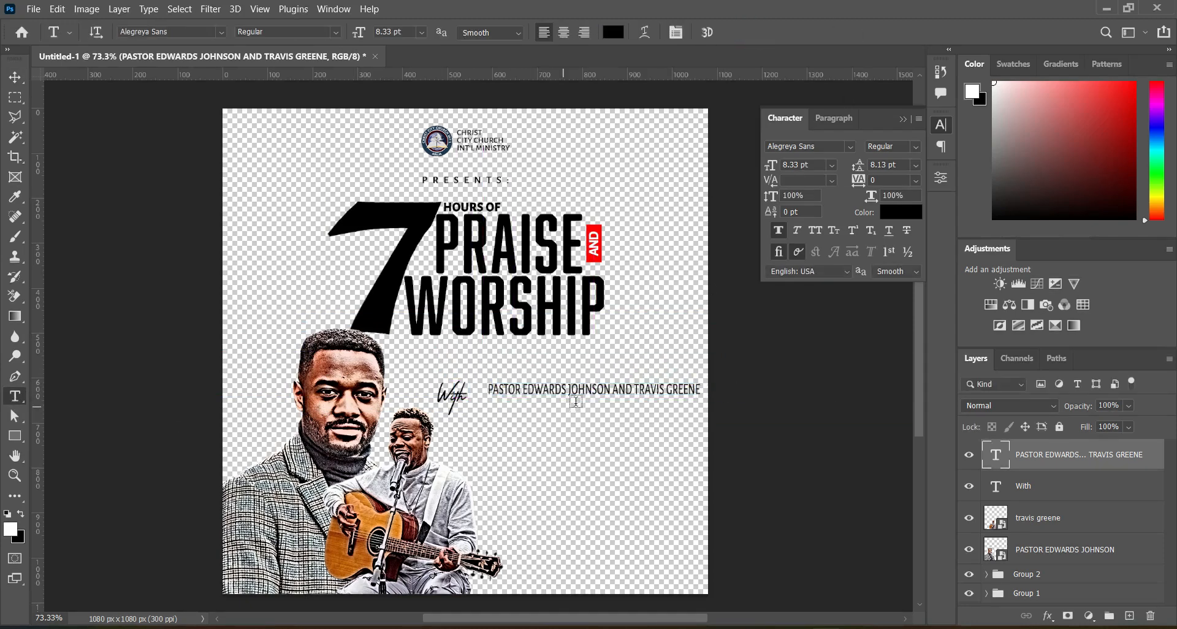
pyautogui.click(615, 389)
pyautogui.press('Return')
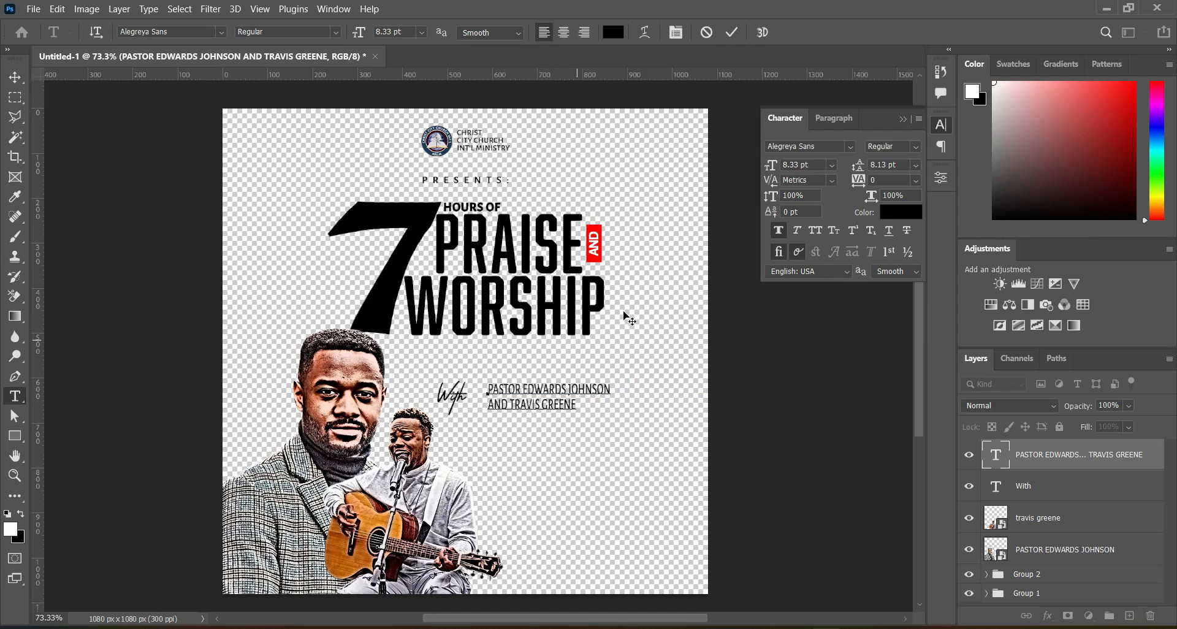
pyautogui.click(736, 34)
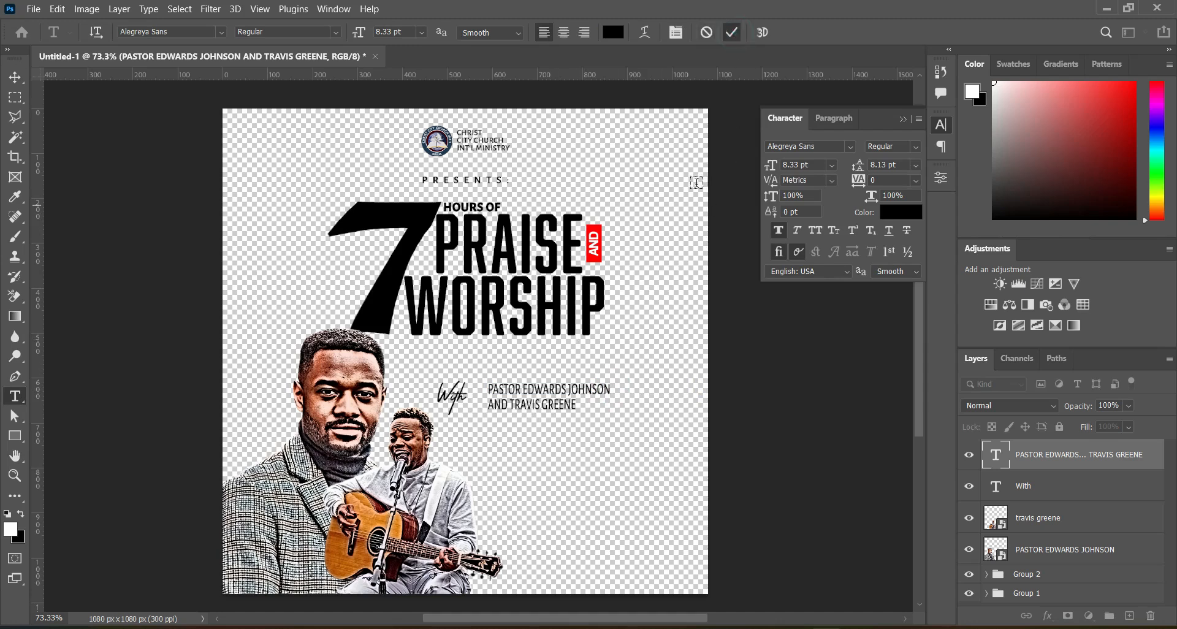
# Make the guest names text Bold and center-align its two lines
pyautogui.click(336, 33)
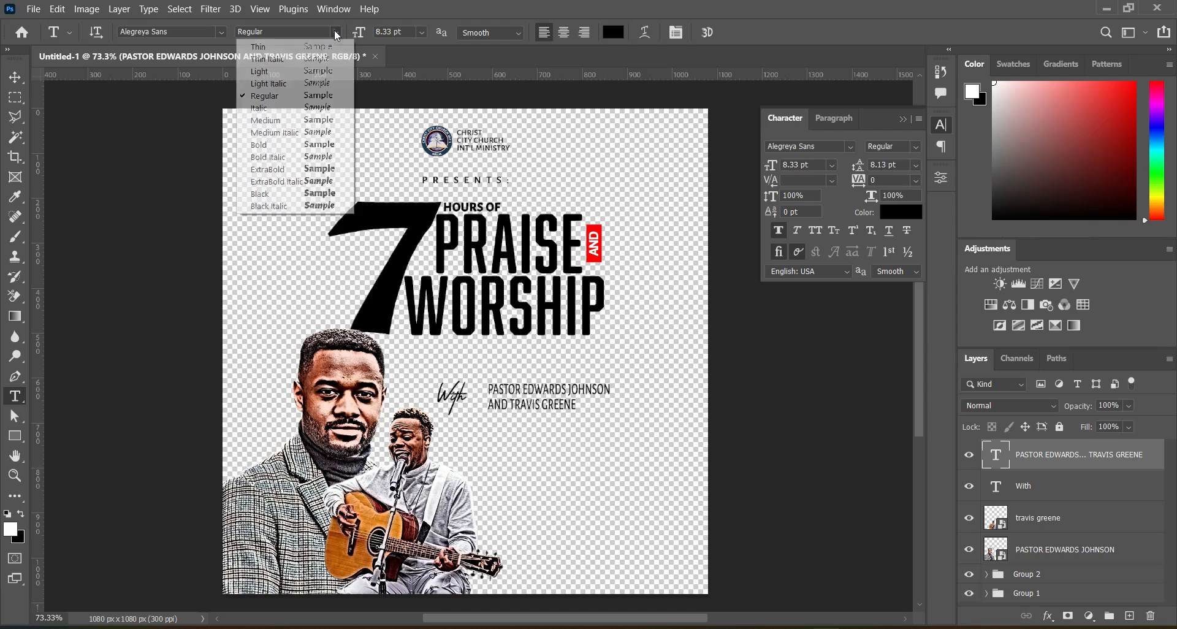
pyautogui.click(282, 145)
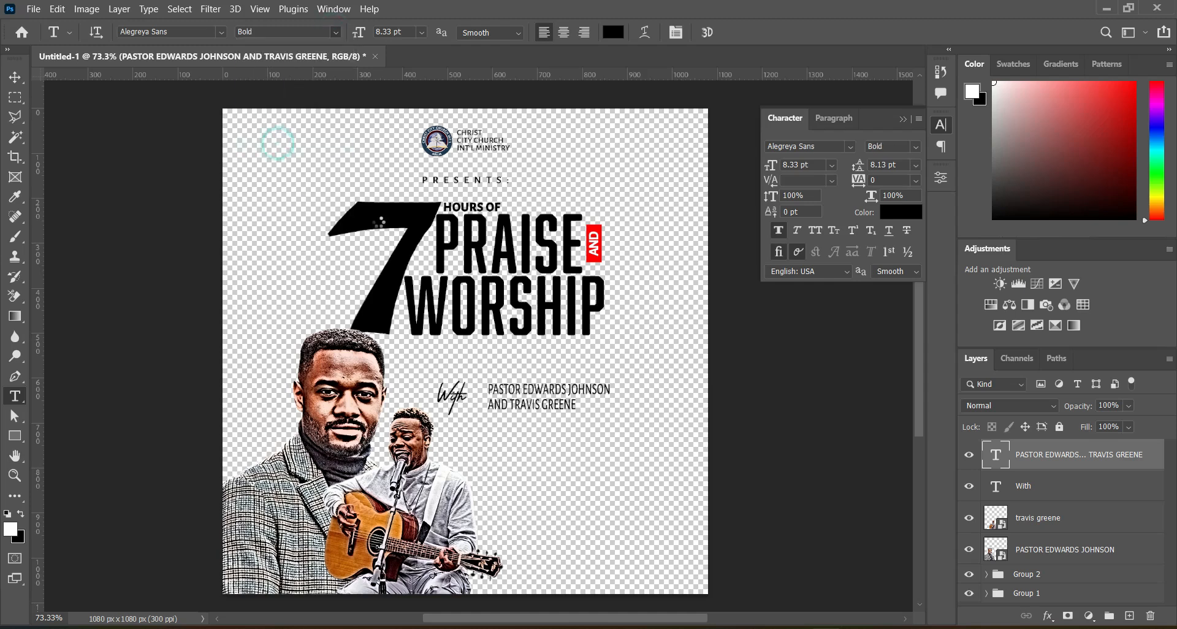
pyautogui.click(564, 33)
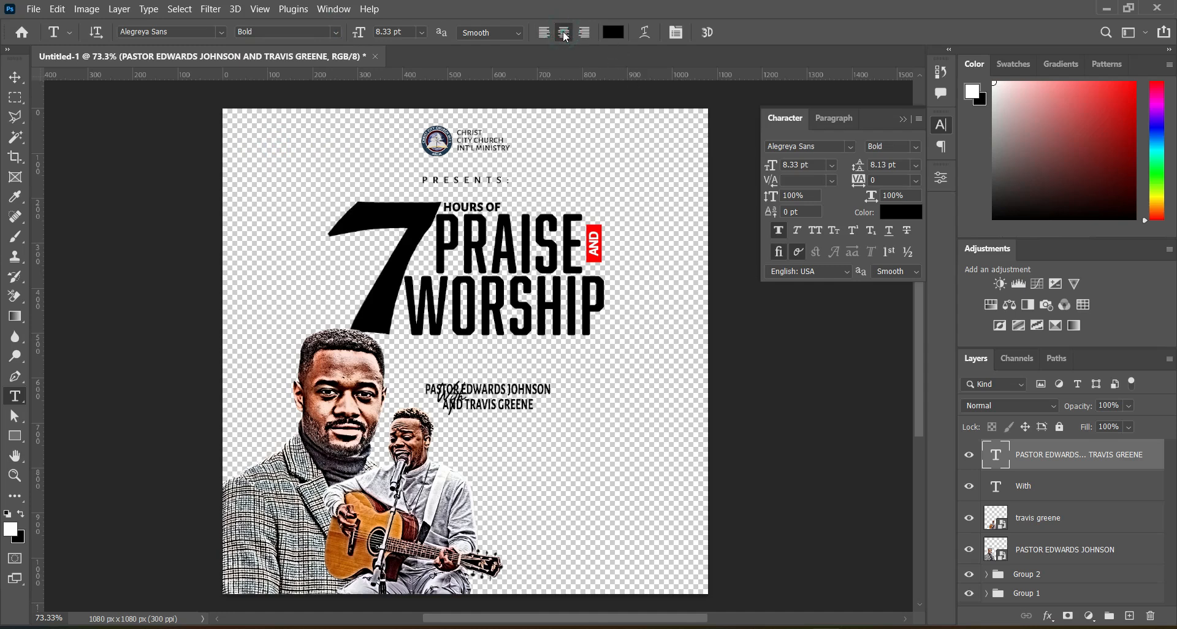
# Tighten the line spacing of the guest names text to 7 pt
pyautogui.click(16, 77)
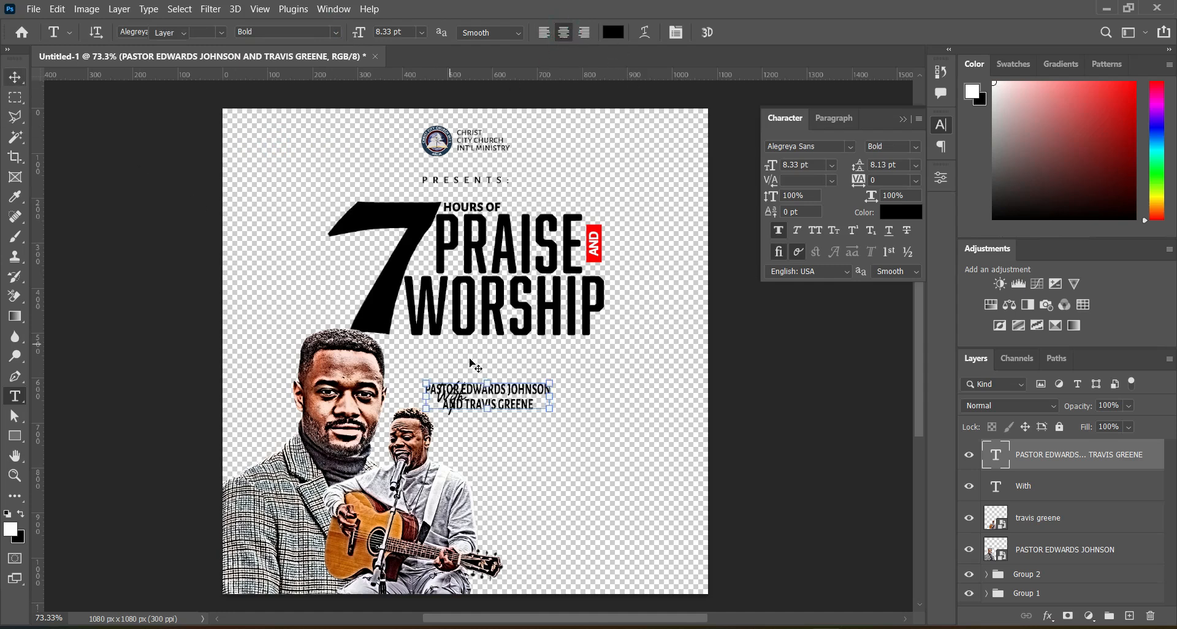
pyautogui.click(905, 164)
pyautogui.write('5')
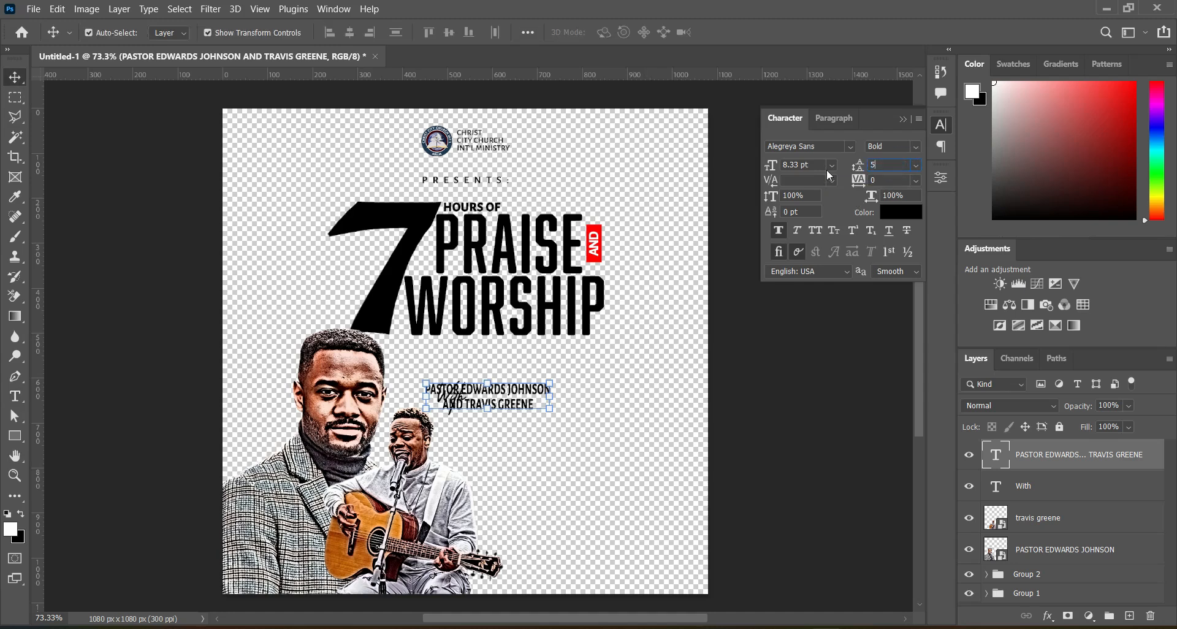
pyautogui.press('Return')
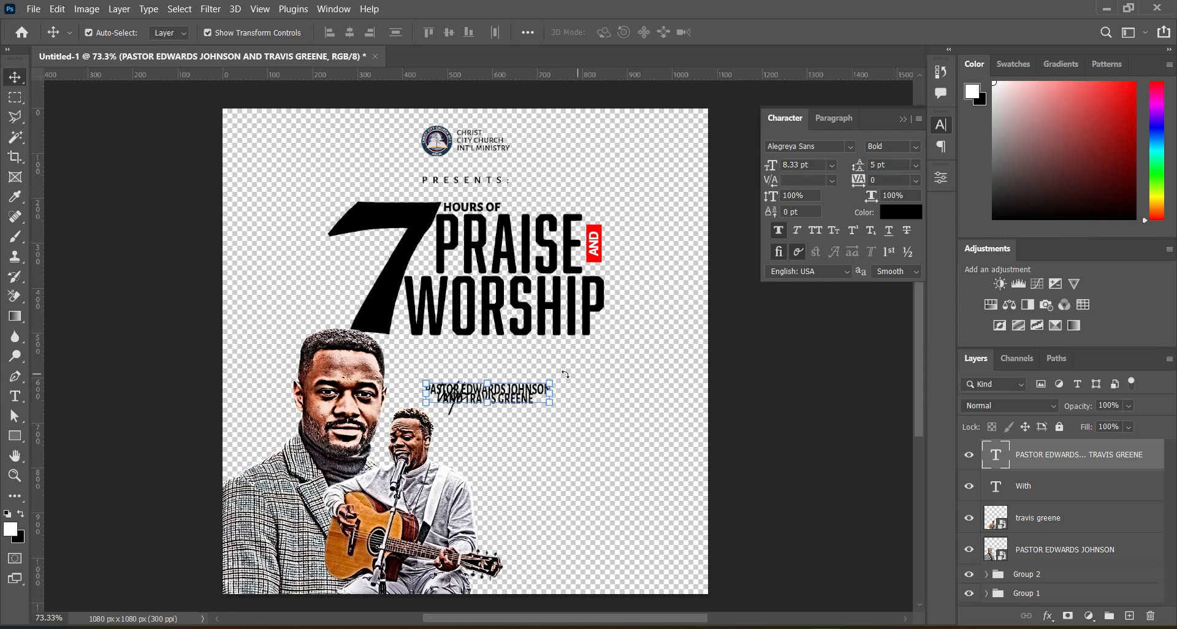
pyautogui.click(894, 164)
pyautogui.press('Return')
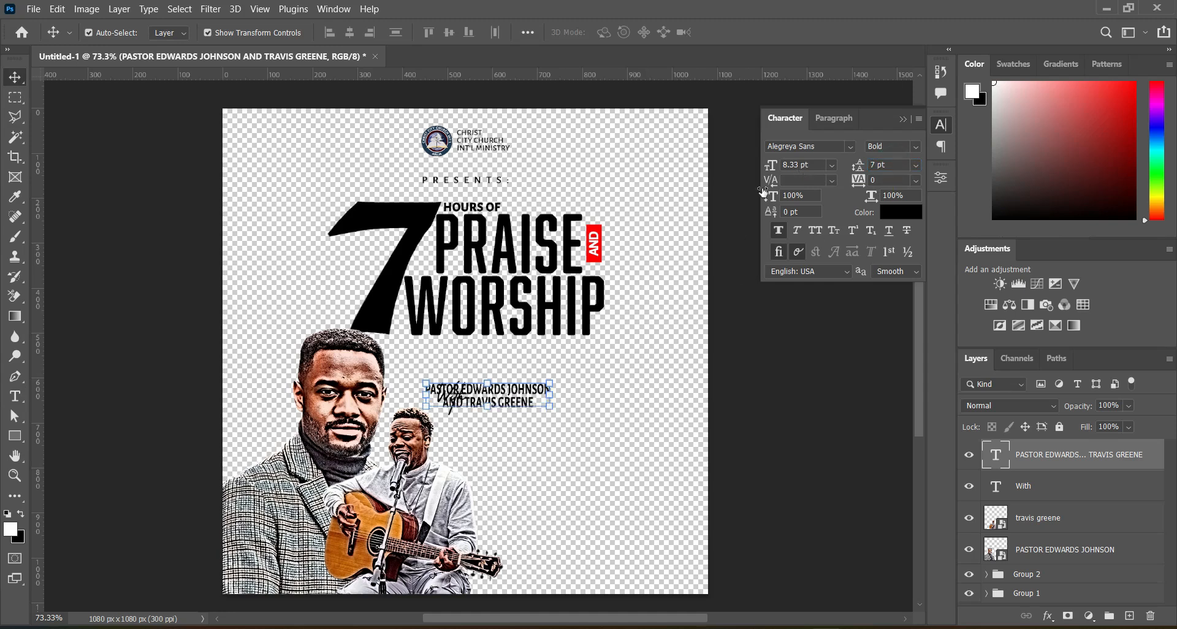
# Move the guest names clear of "With", then place "With" against the upper-left corner of the names
pyautogui.moveTo(512, 395); pyautogui.dragTo(562, 391)
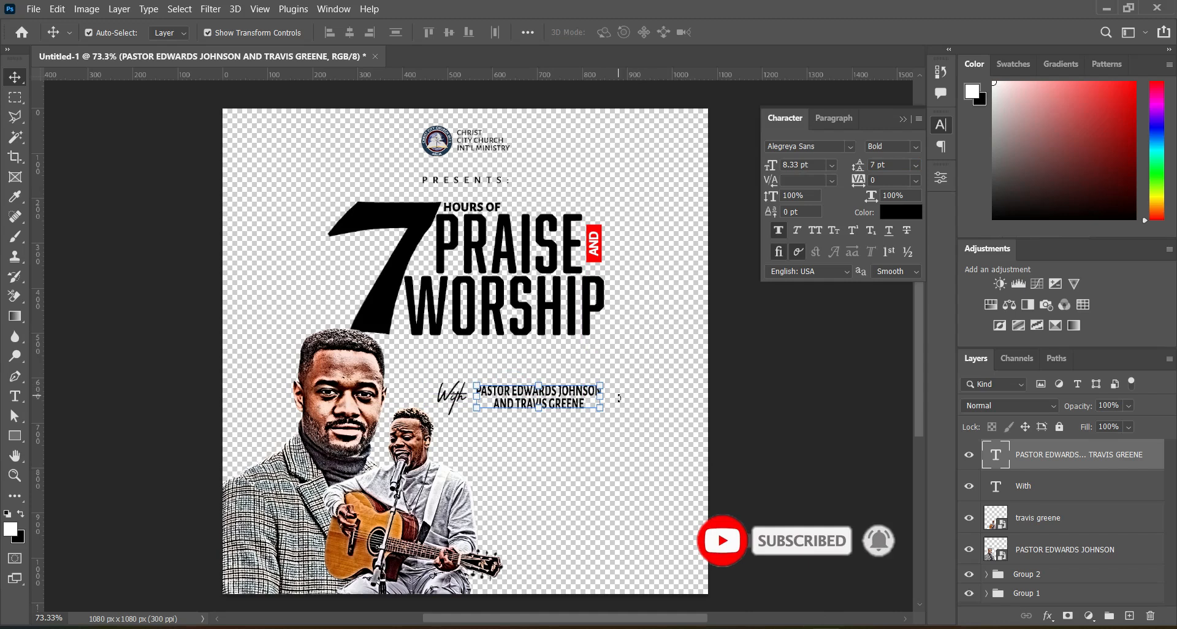
pyautogui.press('Left')
pyautogui.press('Left')
pyautogui.press('Left')
pyautogui.press('Left')
pyautogui.press('Left')
pyautogui.press('Left')
pyautogui.press('Left')
pyautogui.moveTo(458, 401); pyautogui.dragTo(471, 387)
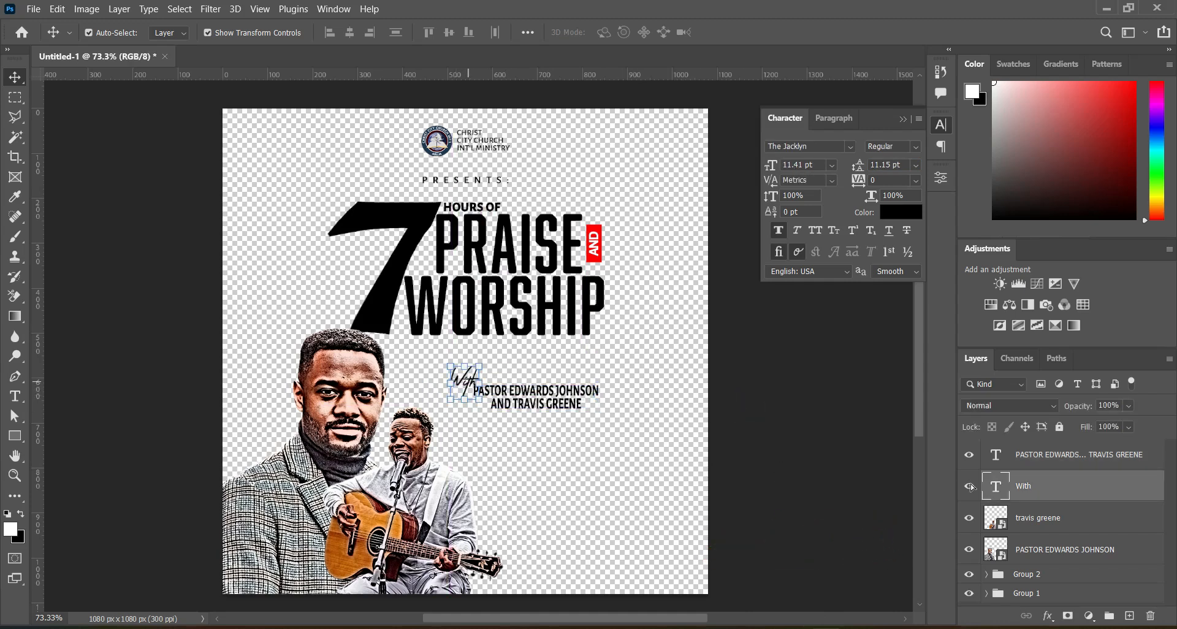
# Group the "With" and guest names text layers
pyautogui.keyDown('shift'); pyautogui.click(1040, 457); pyautogui.keyUp('shift')
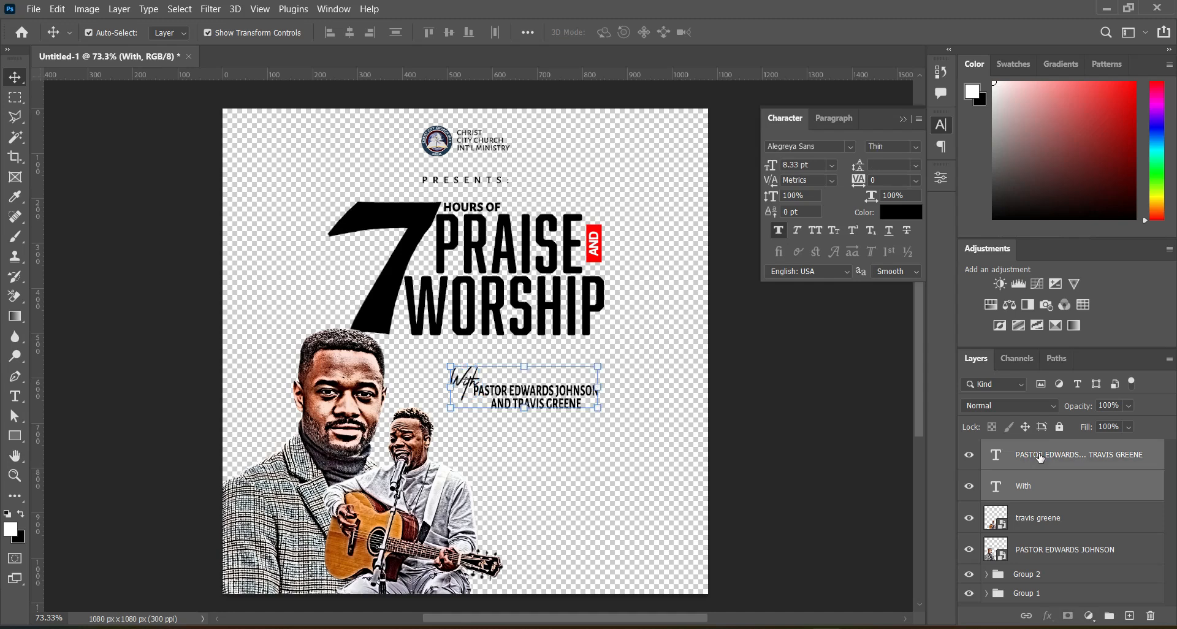
pyautogui.hotkey('ctrl', 'g')
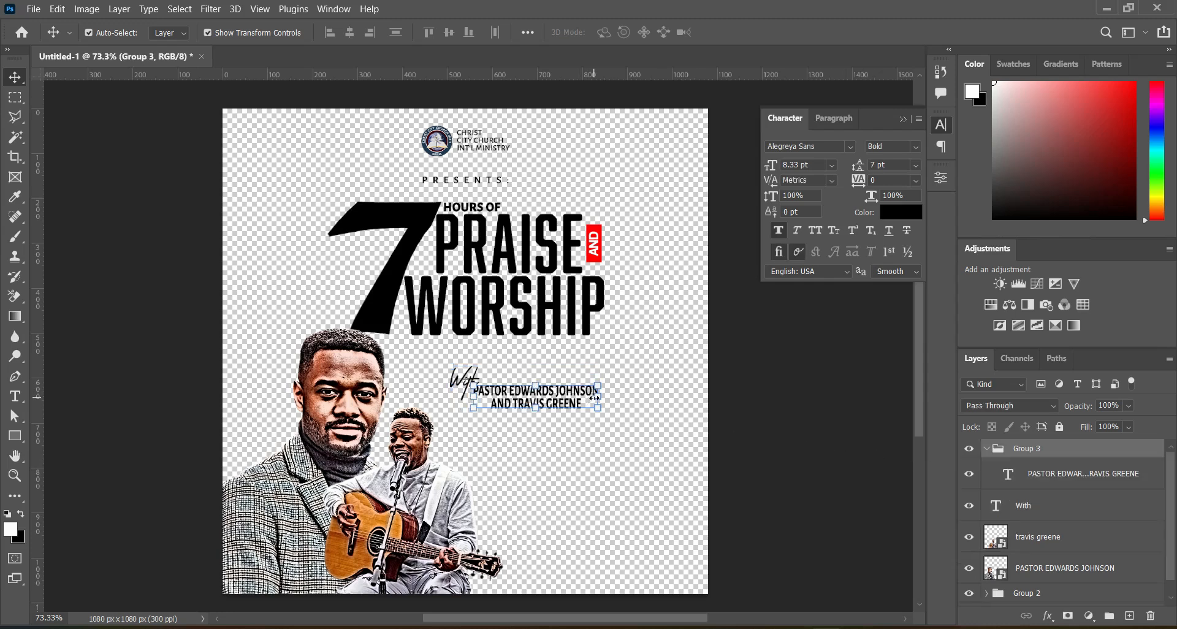
pyautogui.hotkey('ctrl', 't')
pyautogui.moveTo(567, 399); pyautogui.dragTo(524, 399)
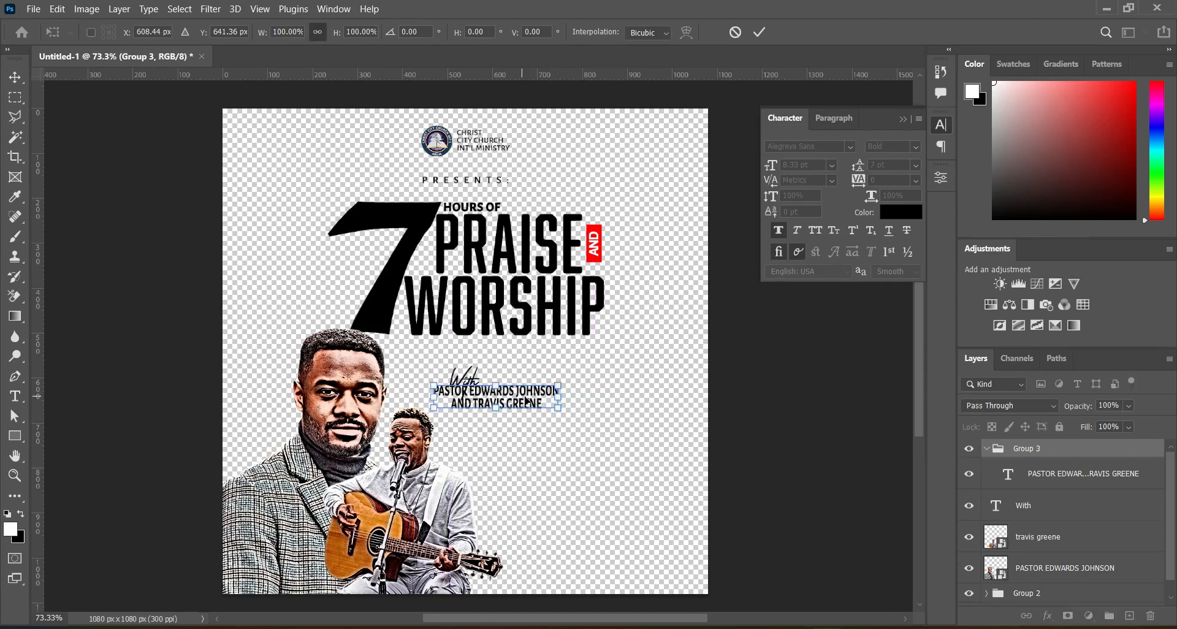
pyautogui.hotkey('ctrl', 'z')
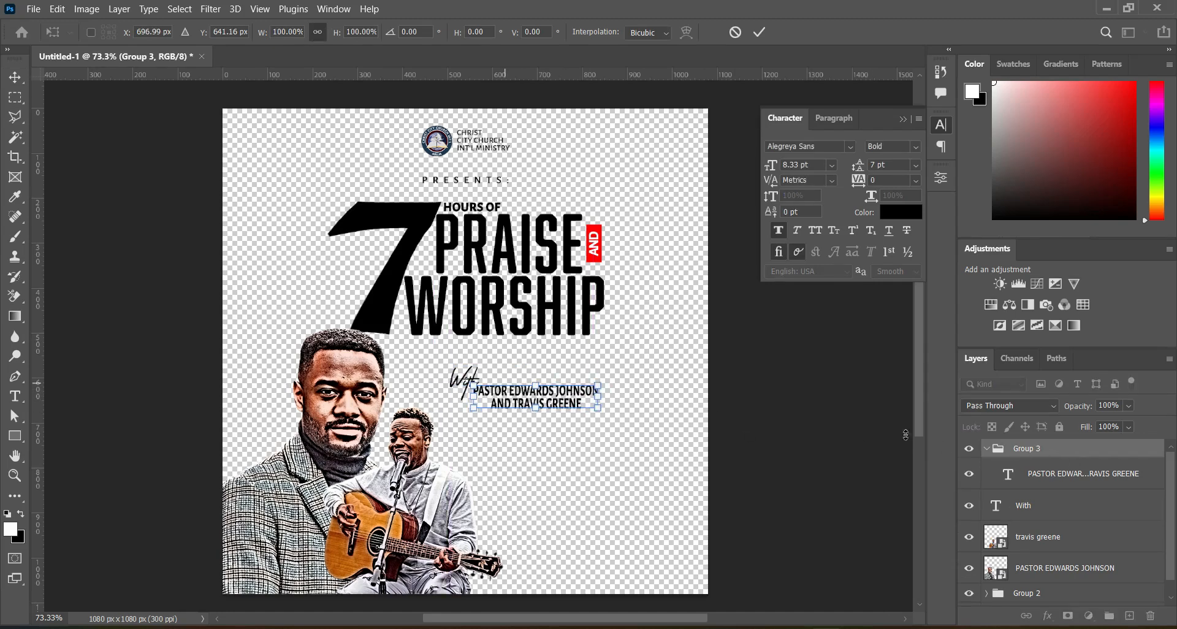
# Put the "With" text layer inside Group 3 together with the guest names layer
pyautogui.click(988, 450)
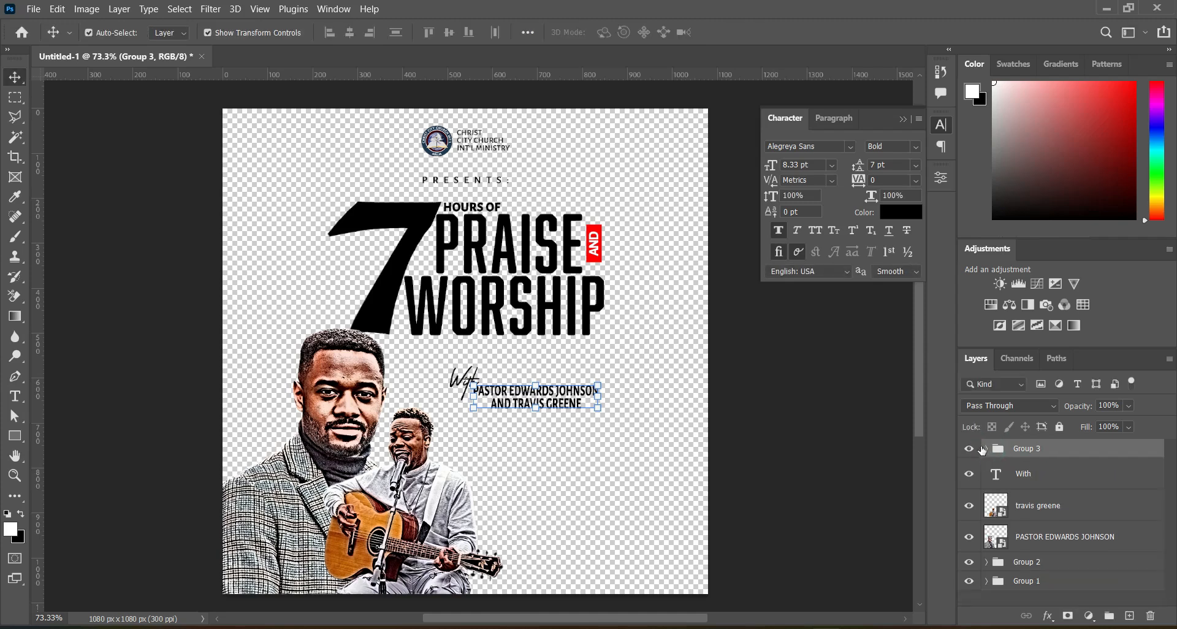
pyautogui.click(985, 448)
pyautogui.moveTo(1043, 493); pyautogui.dragTo(989, 452)
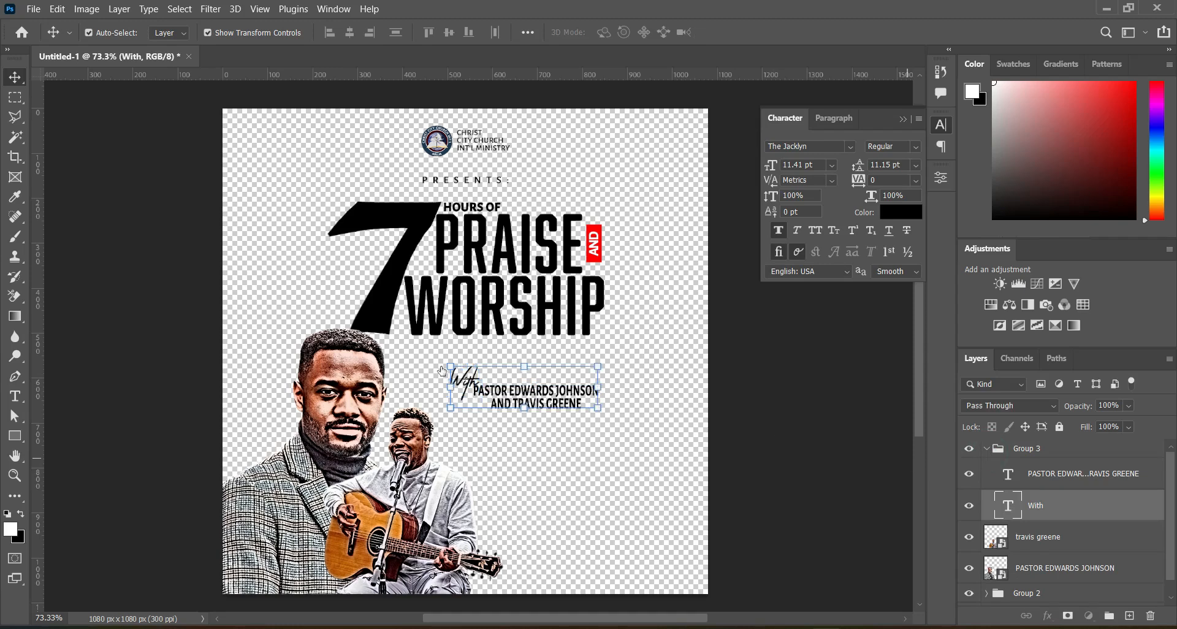
# Move Group 3 left and slightly down so it sits beneath WORSHIP, above the guitarist
pyautogui.hotkey('ctrl', 't')
pyautogui.moveTo(538, 392); pyautogui.dragTo(502, 402)
pyautogui.moveTo(534, 396); pyautogui.dragTo(496, 405)
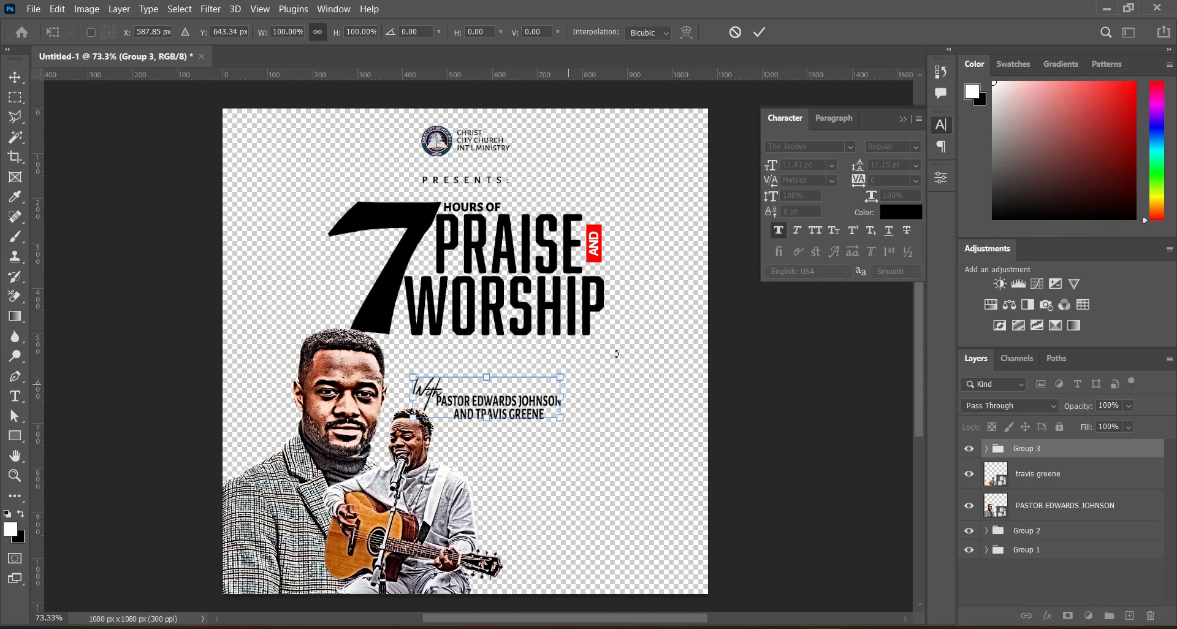
pyautogui.click(759, 32)
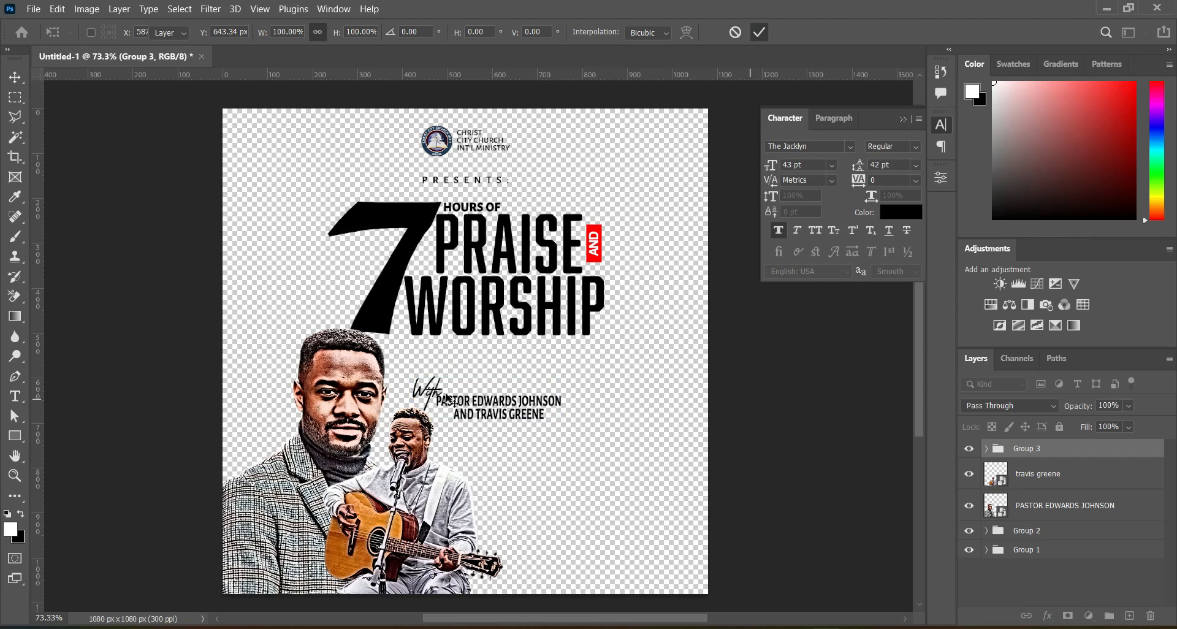
pyautogui.click(609, 454)
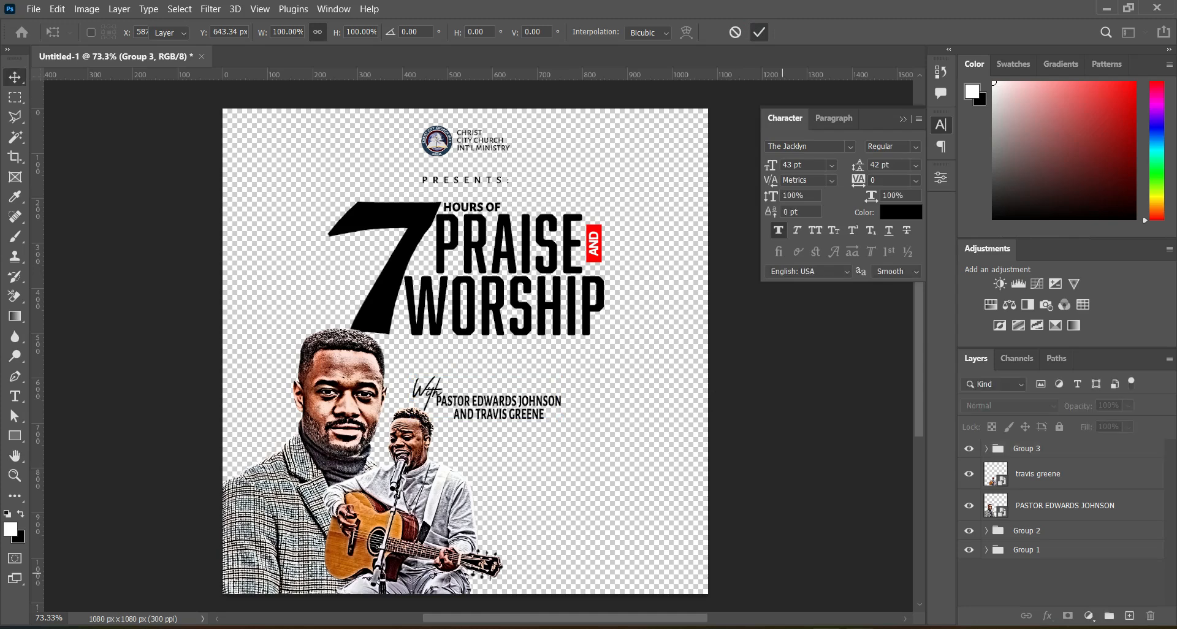
# Switch to the doc.txt notes in Notepad, copy the word FRIDAY, and return to Photoshop
pyautogui.moveTo(893, 626)
pyautogui.click(892, 570)
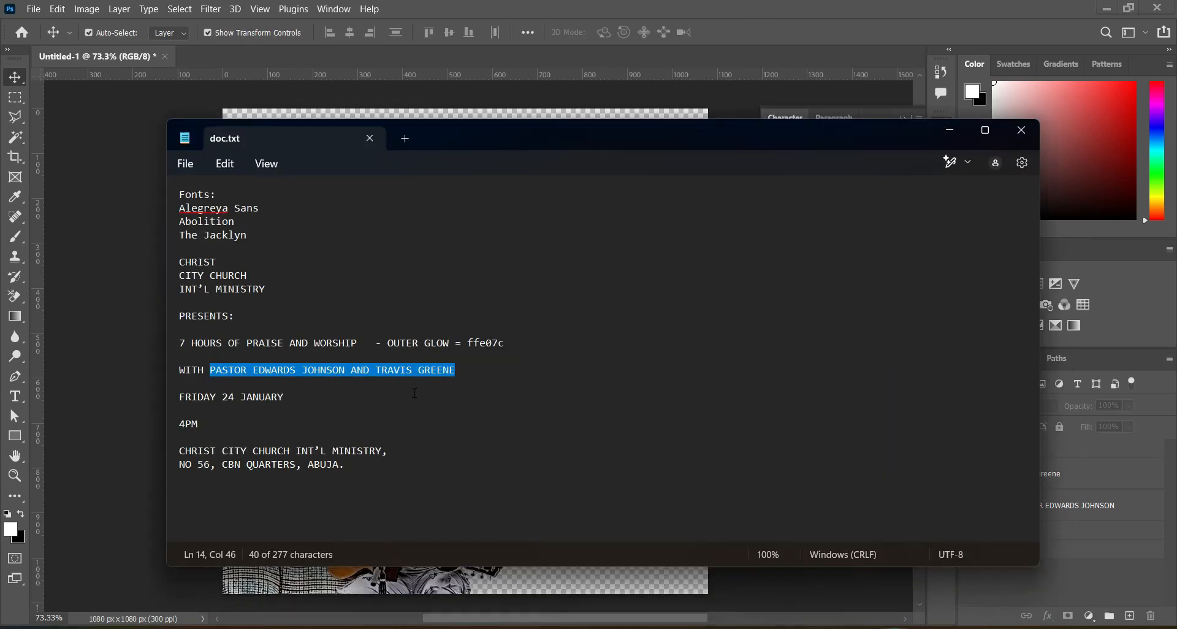
pyautogui.click(344, 387)
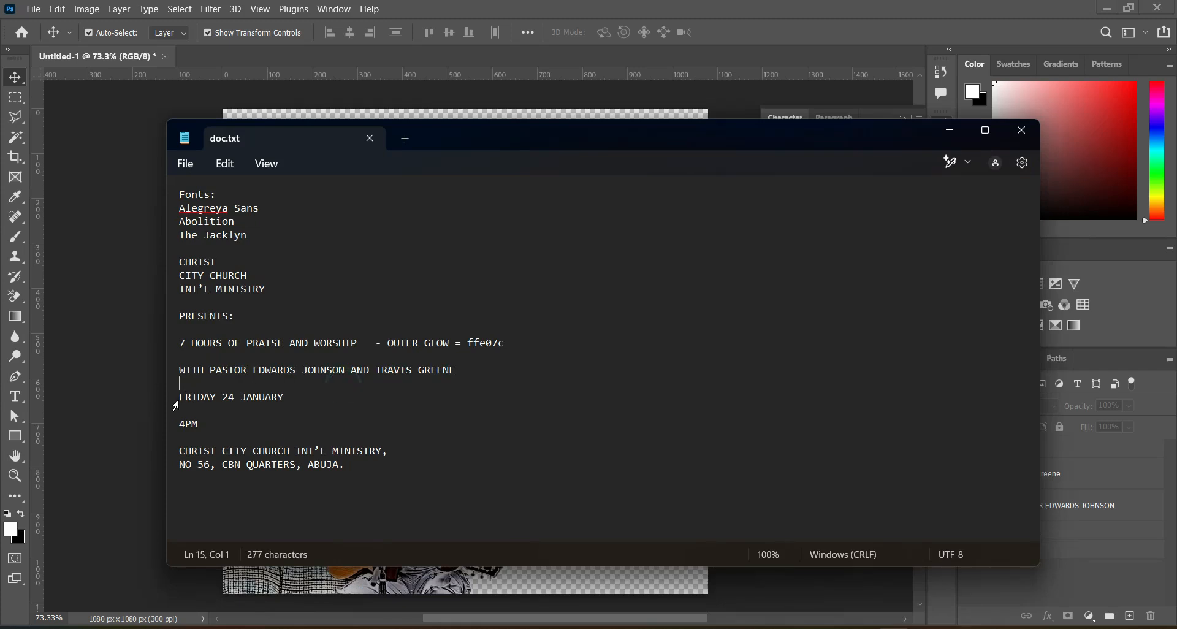
pyautogui.moveTo(182, 402); pyautogui.dragTo(218, 404)
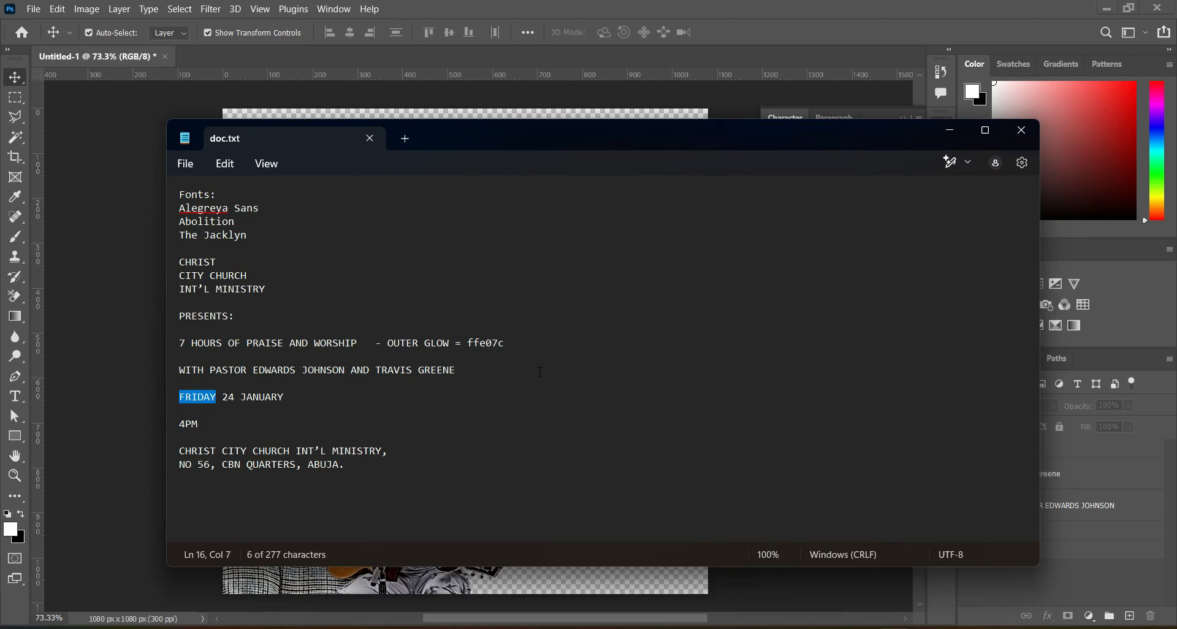
pyautogui.click(949, 131)
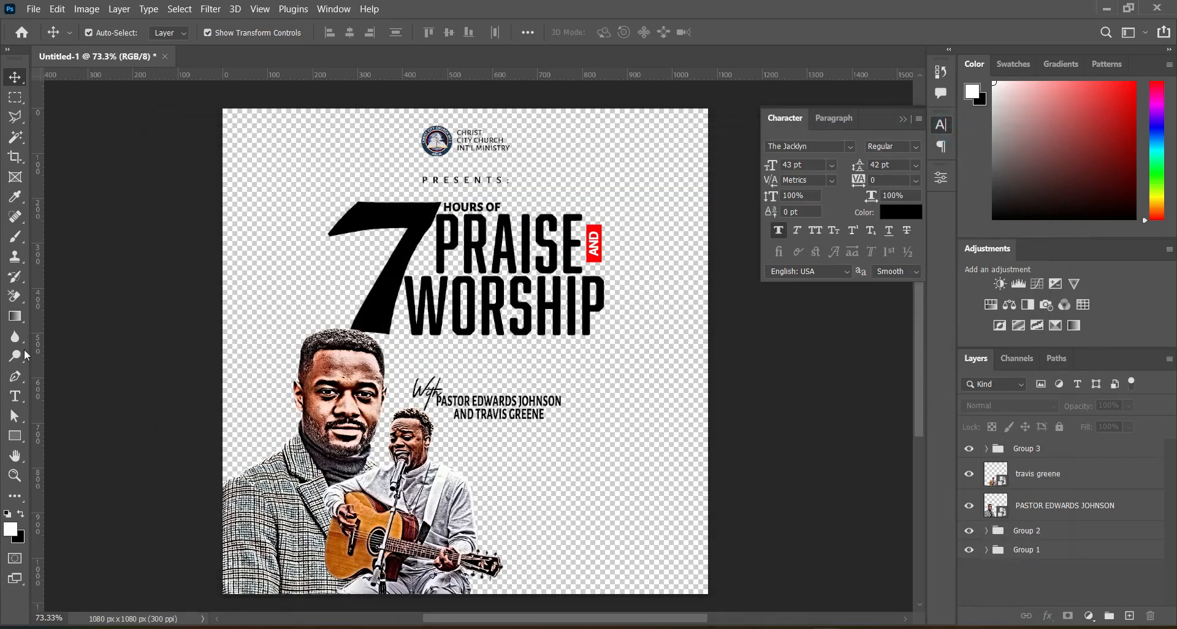
# Add a horizontal text reading "FRIDAY" in Alegreya Sans Regular, below and right of the guest names
pyautogui.click(14, 396)
pyautogui.click(73, 390)
pyautogui.click(524, 468)
pyautogui.click(219, 32)
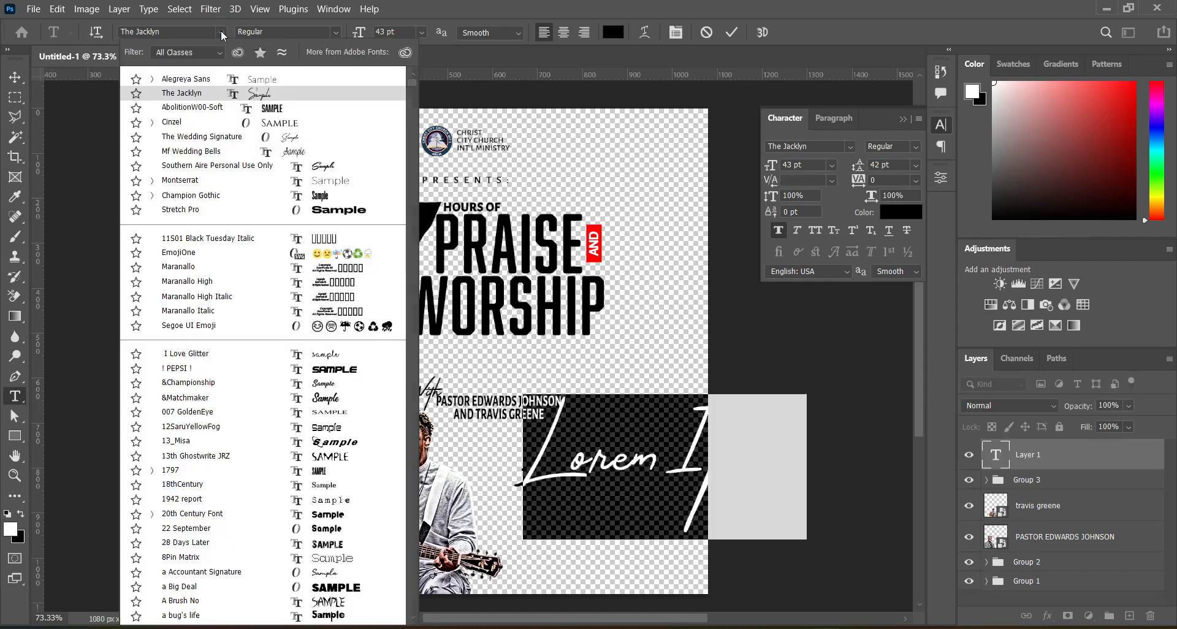
pyautogui.click(182, 81)
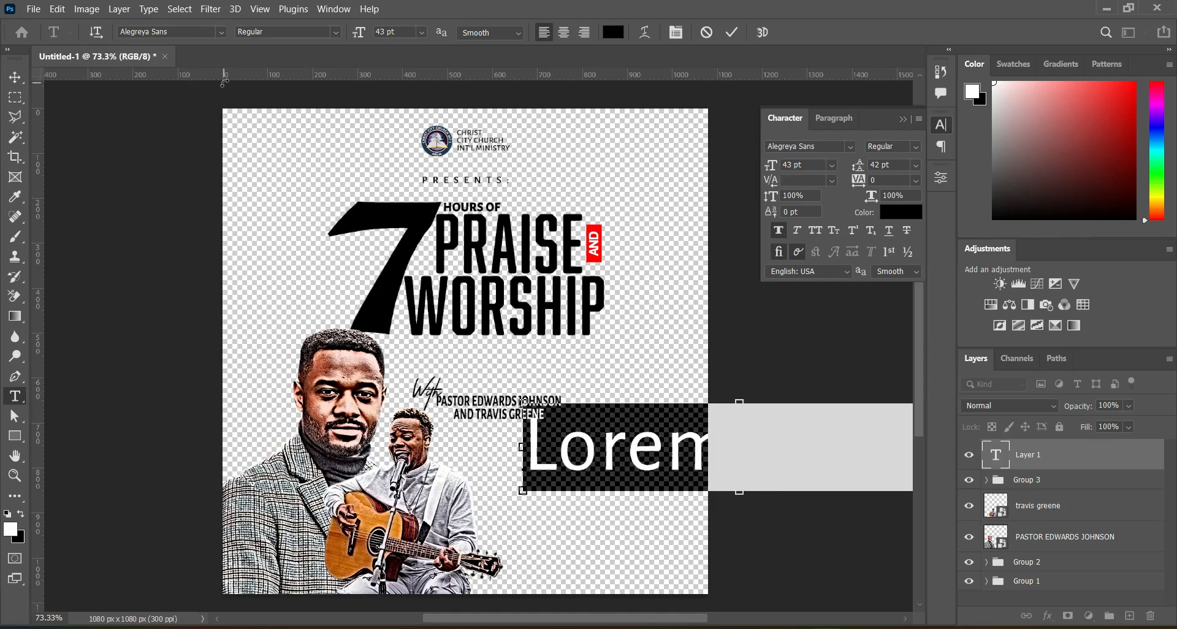
pyautogui.write('FRIDAY')
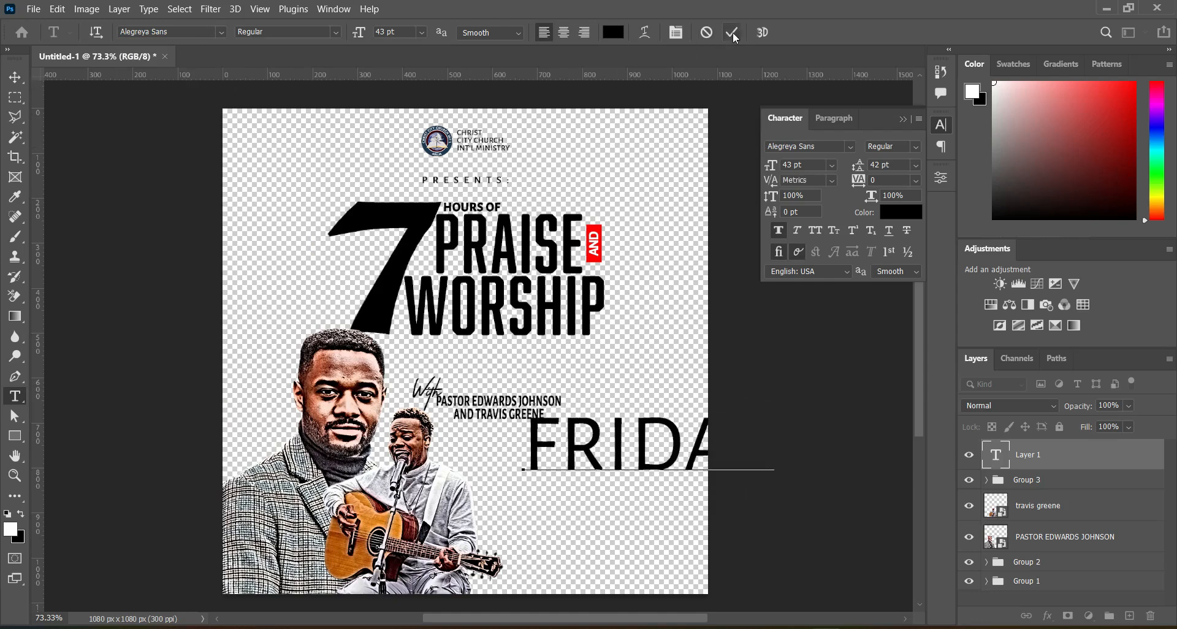
# Commit the FRIDAY text, scale it down to about 23%, and keep it below the guest names, right of the guitarist
pyautogui.click(732, 32)
pyautogui.click(16, 78)
pyautogui.click(773, 442)
pyautogui.moveTo(773, 446); pyautogui.dragTo(556, 485)
pyautogui.press('Return')
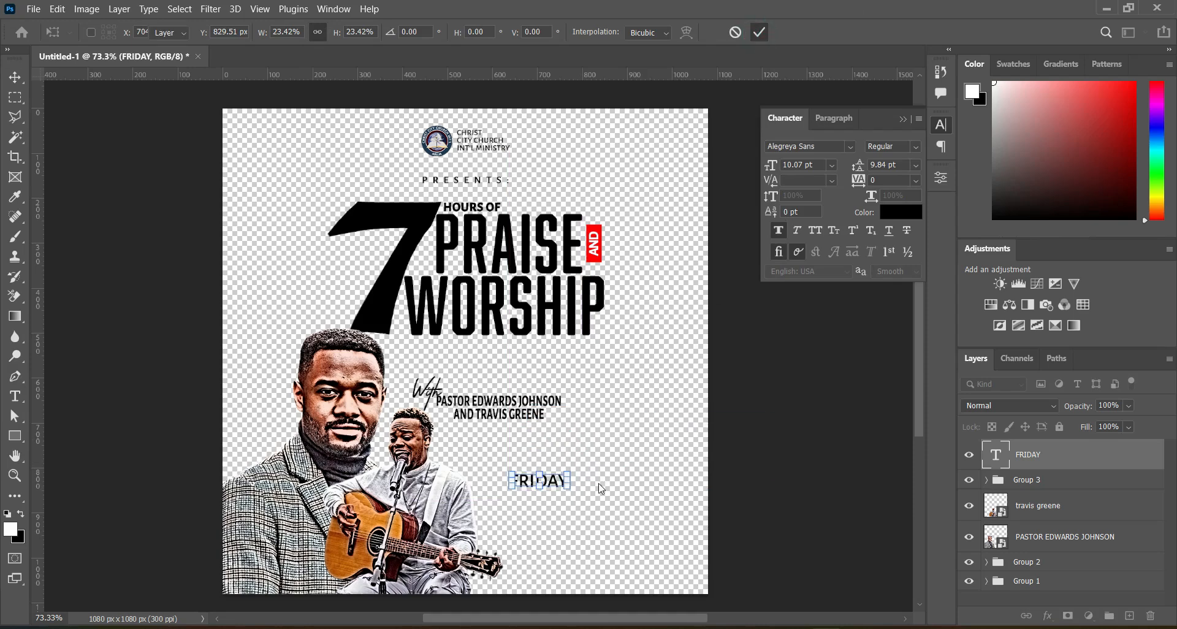
# Switch to the doc.txt notes in Notepad, copy the date number 24, and return to Photoshop
pyautogui.click(852, 622)
pyautogui.doubleClick(227, 397)
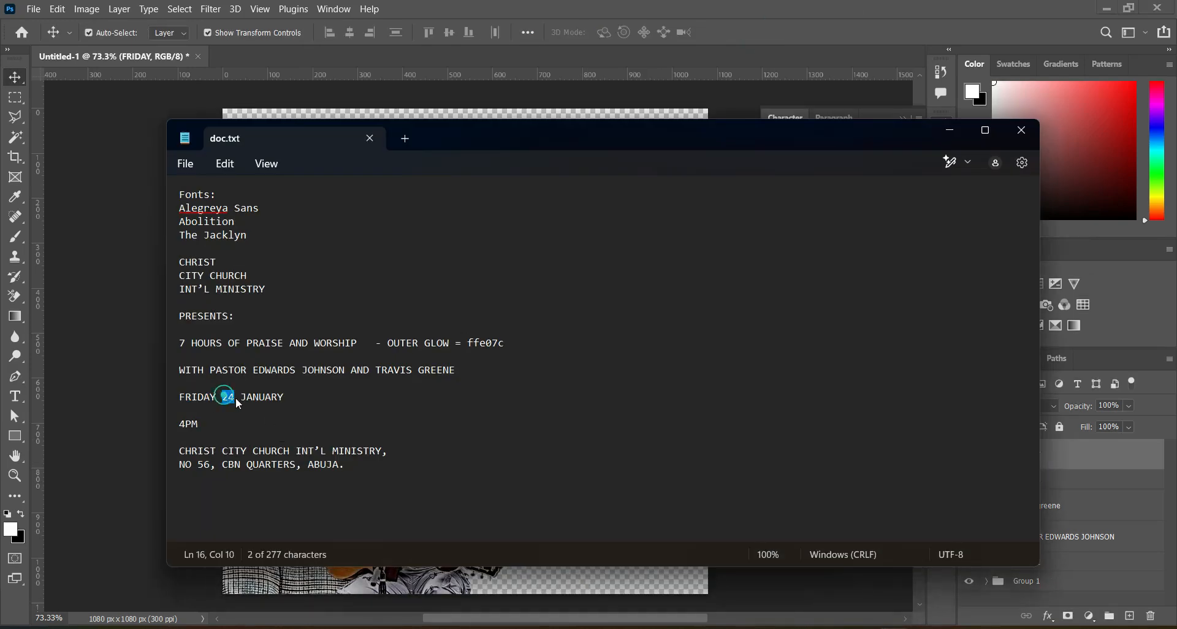
pyautogui.moveTo(252, 398); pyautogui.dragTo(367, 329)
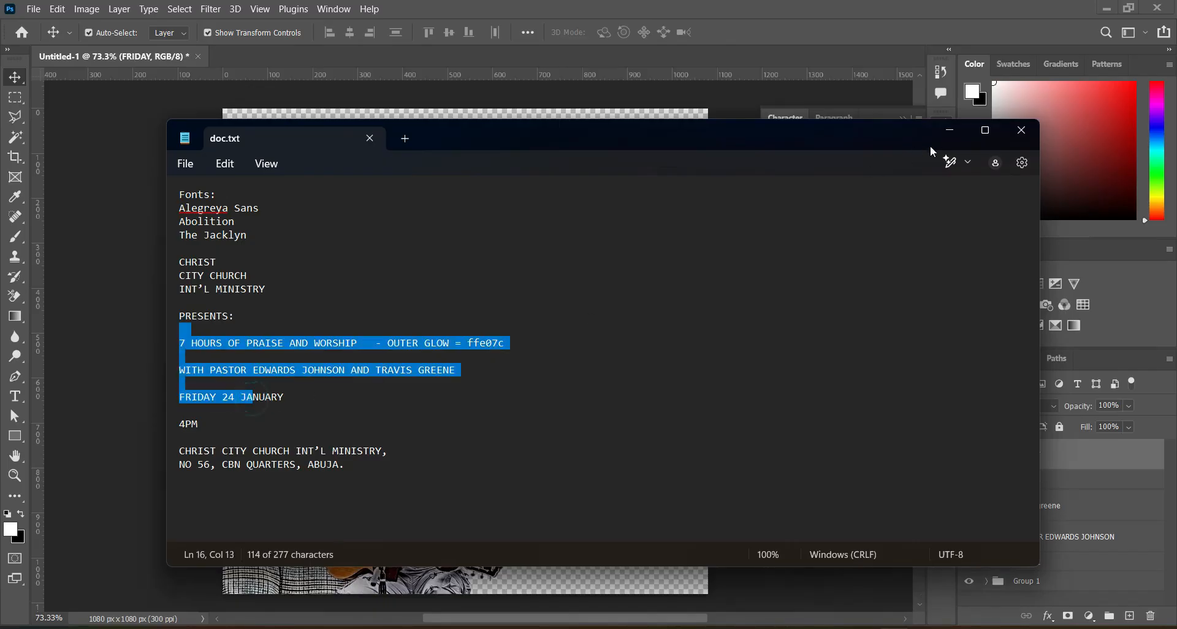
pyautogui.click(547, 371)
pyautogui.doubleClick(230, 397)
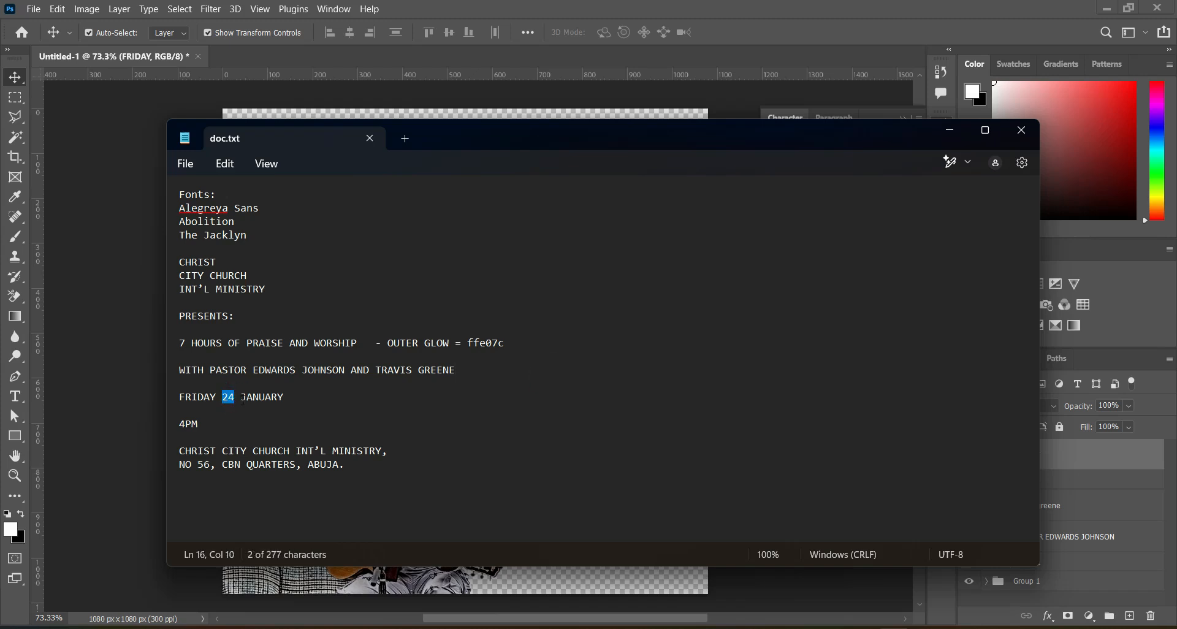
pyautogui.click(948, 130)
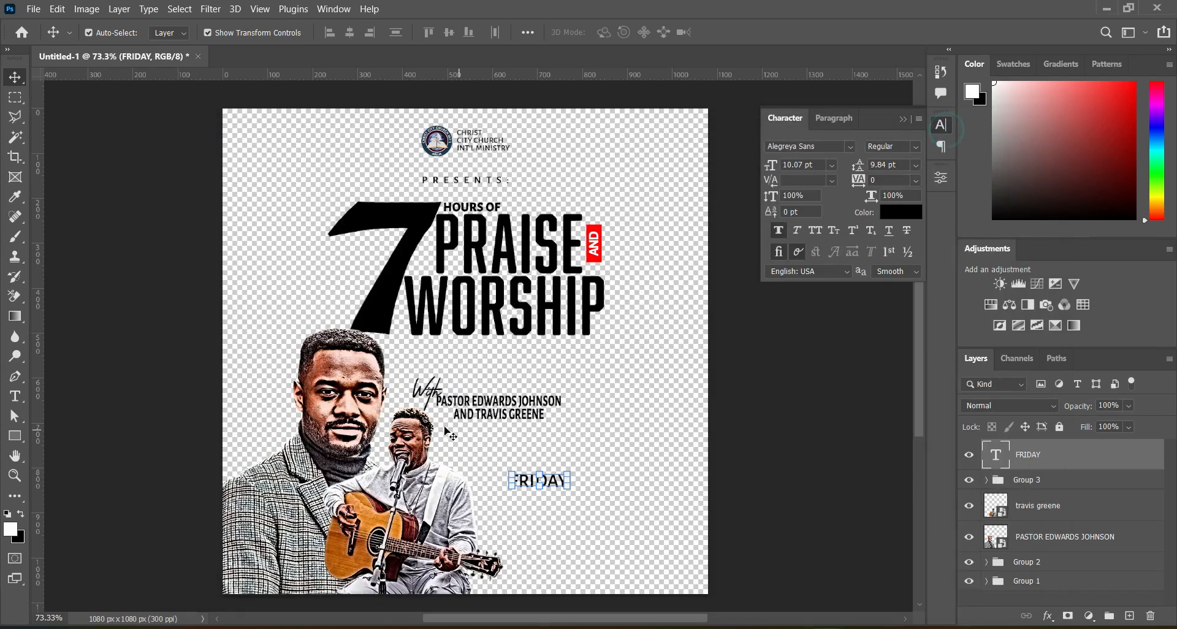
# Add a horizontal text reading "24" in Alegreya Sans Regular at 43 pt, just below the FRIDAY text
pyautogui.click(15, 396)
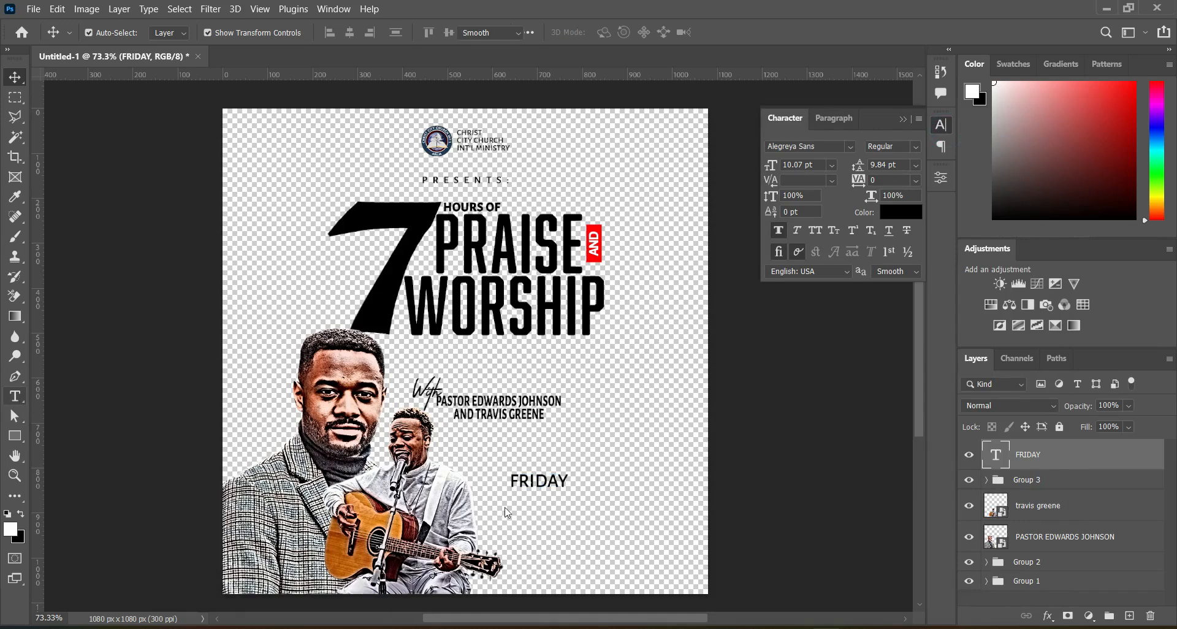
pyautogui.click(550, 517)
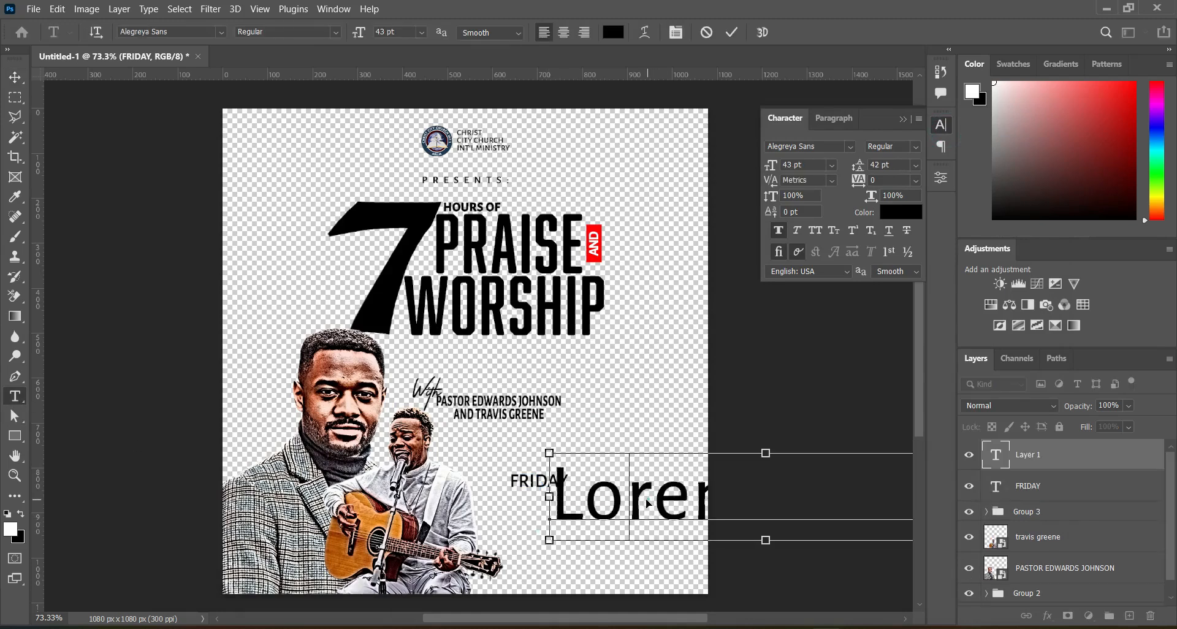
pyautogui.write('24')
pyautogui.click(732, 32)
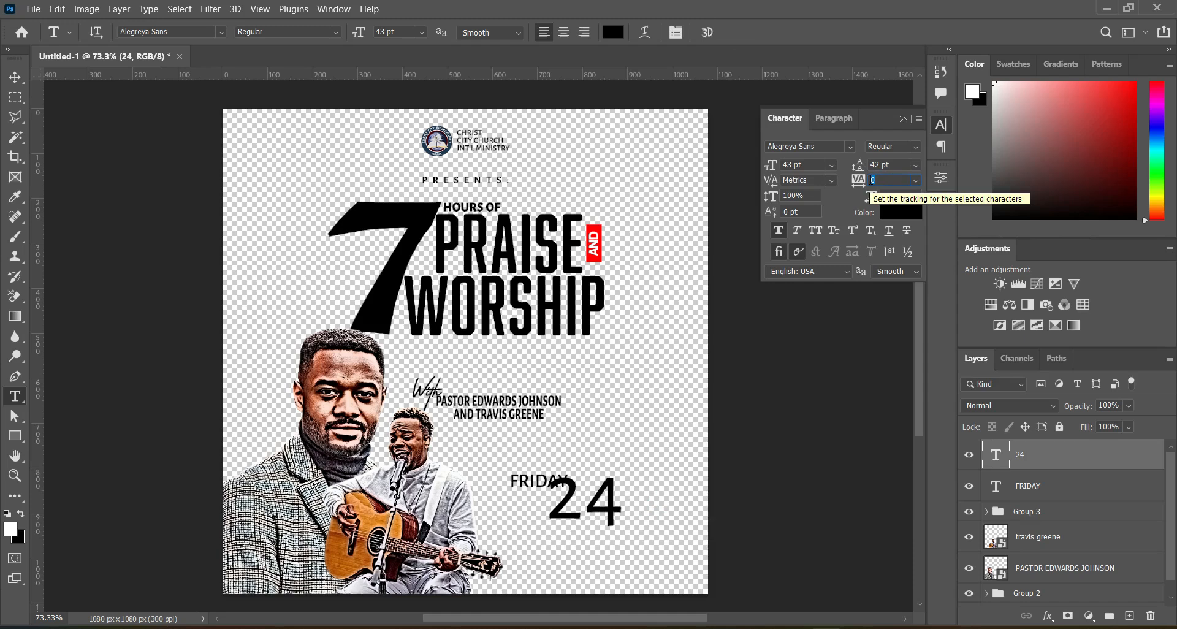
# Set the tracking of the 24 text to -100 and move it directly beneath FRIDAY, aligned with its left edge
pyautogui.write('-100')
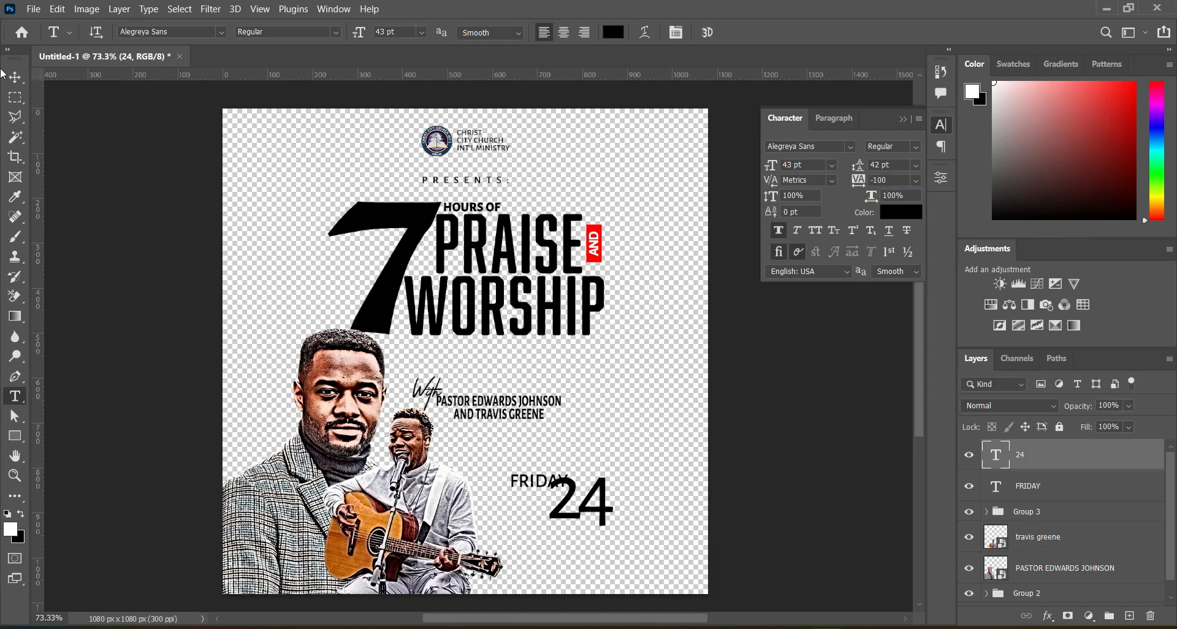
pyautogui.write('v')
pyautogui.moveTo(551, 518); pyautogui.dragTo(510, 526)
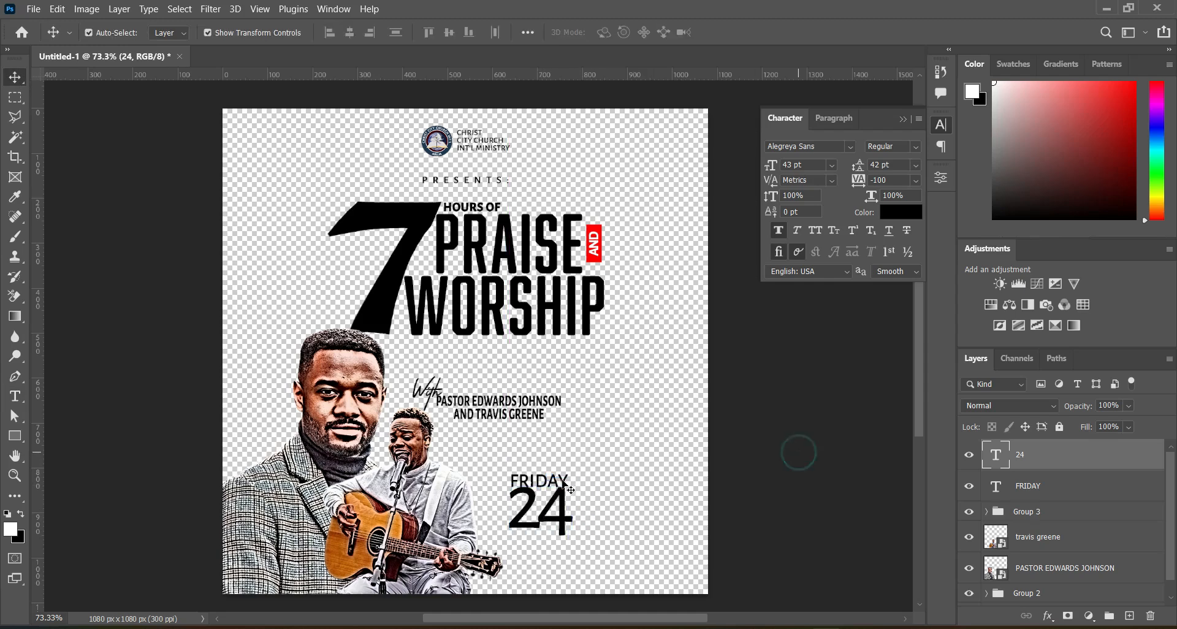
# Scale the FRIDAY text down to about 74% so it is narrower than the 24 below it
pyautogui.click(538, 480)
pyautogui.click(570, 479)
pyautogui.moveTo(570, 479)
pyautogui.mouseDown()
pyautogui.moveTo(583, 477)
pyautogui.moveTo(544, 483)
pyautogui.moveTo(555, 481)
pyautogui.mouseUp()
pyautogui.press('Return')
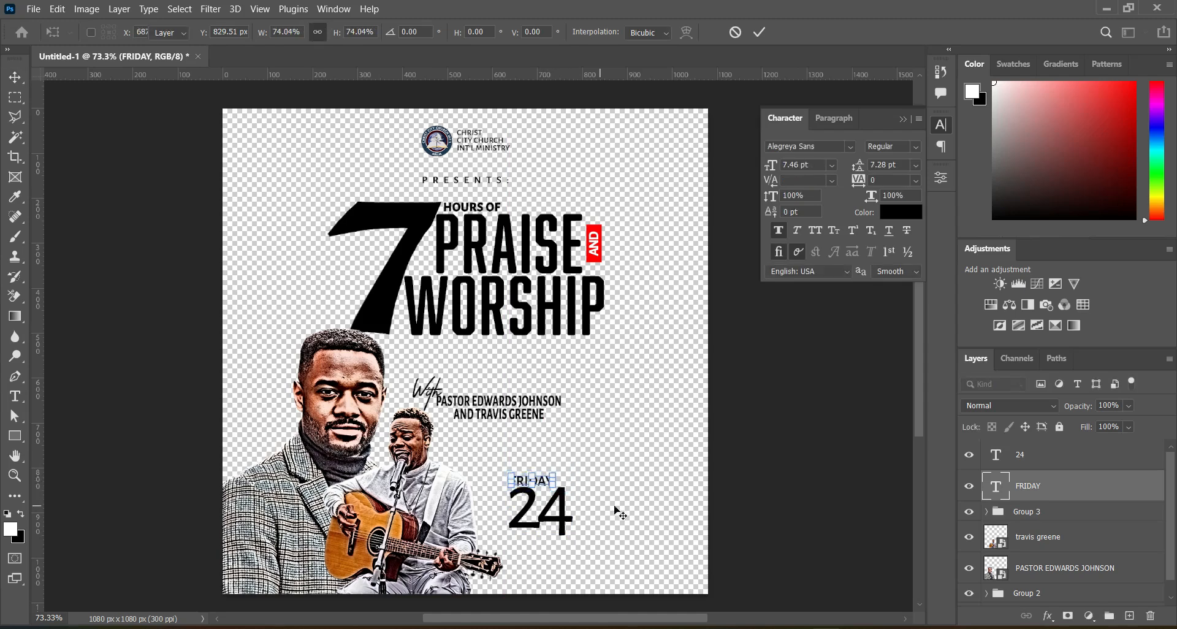
# Select FRIDAY and 24 together and shift both slightly right and up, then clear the selection
pyautogui.keyDown('shift'); pyautogui.click(563, 522); pyautogui.keyUp('shift')
pyautogui.moveTo(562, 524)
pyautogui.mouseDown()
pyautogui.moveTo(561, 508)
pyautogui.moveTo(568, 521)
pyautogui.mouseUp()
pyautogui.click(720, 432)
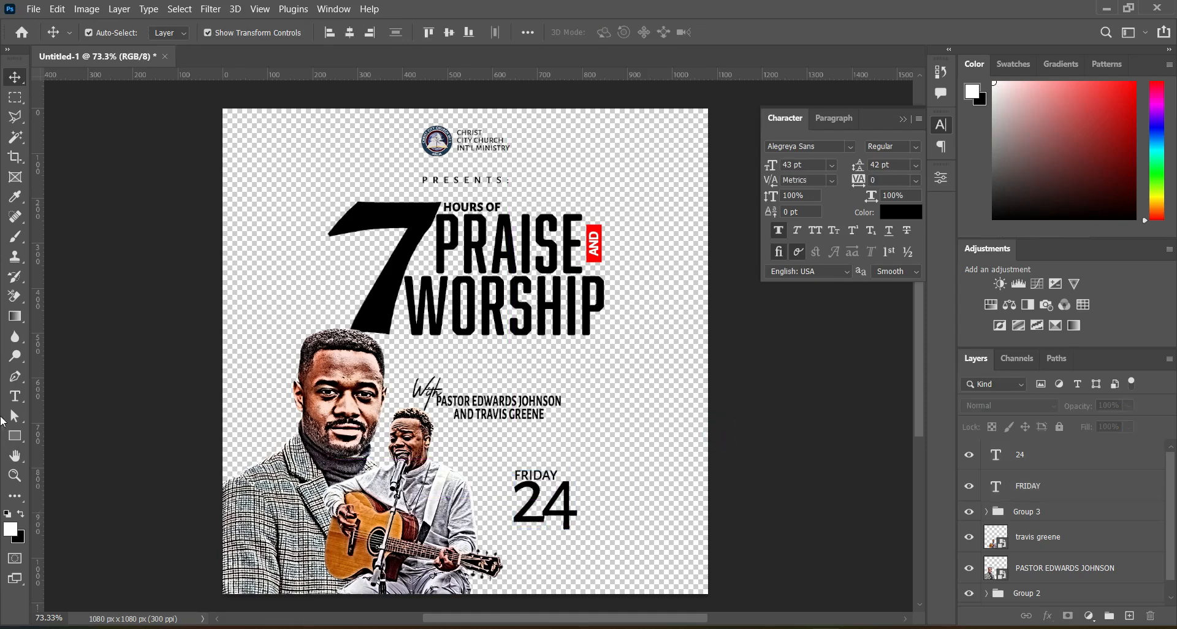
# Draw a thin vertical rectangle about 6 by 135 px to the right of the date and fill it red
pyautogui.click(15, 435)
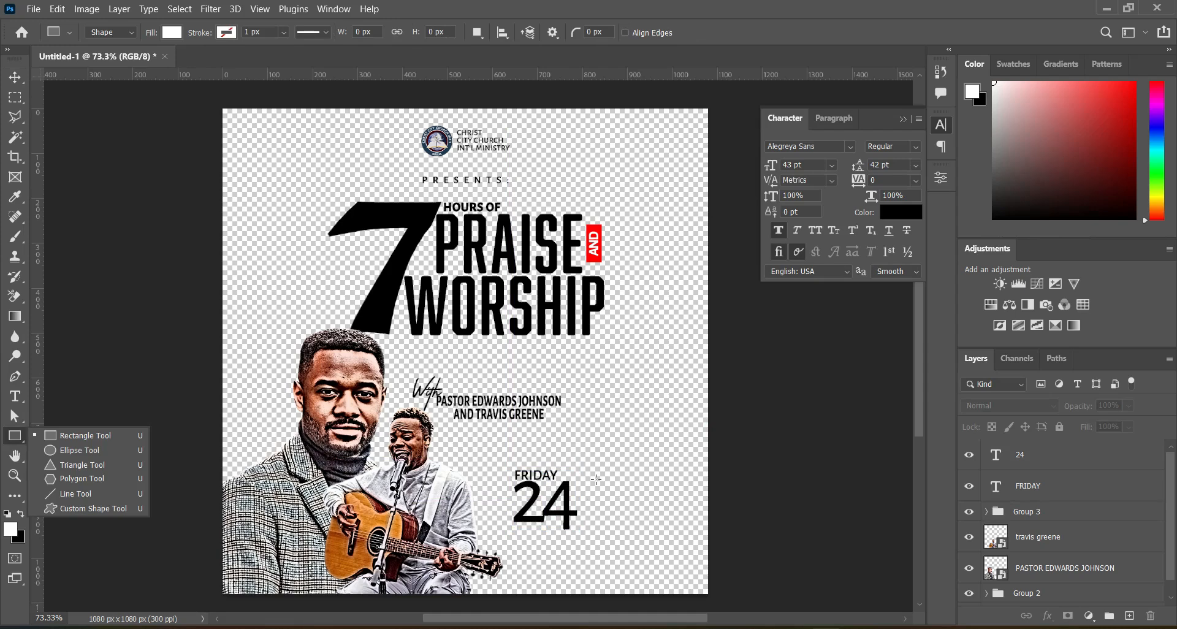
pyautogui.moveTo(584, 471); pyautogui.dragTo(585, 531)
pyautogui.press('v')
pyautogui.click(770, 338)
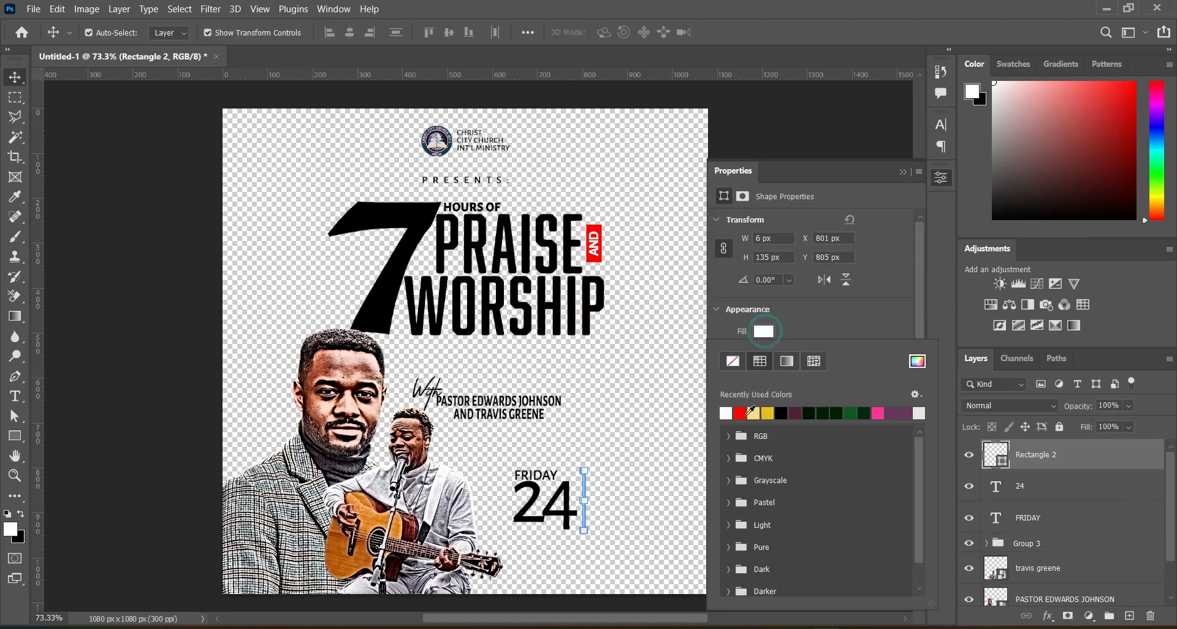
pyautogui.click(738, 409)
pyautogui.click(903, 172)
# Nudge the red vertical bar to the right to widen the gap between it and the 24
pyautogui.press('Right')
pyautogui.press('Right')
pyautogui.press('Right')
pyautogui.press('Right')
pyautogui.press('Right')
pyautogui.press('Right')
pyautogui.press('Right')
pyautogui.press('Right')
pyautogui.press('Right')
pyautogui.press('Right')
pyautogui.press('Right')
pyautogui.press('Right')
pyautogui.press('Right')
pyautogui.press('Right')
pyautogui.press('Right')
pyautogui.press('Right')
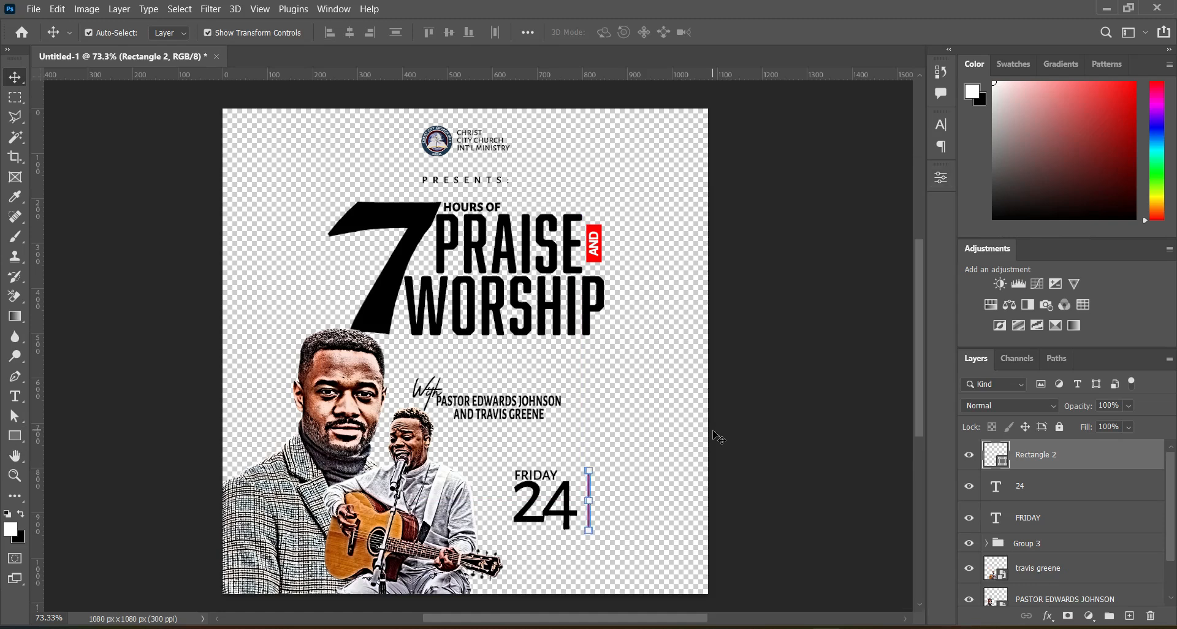
# Switch to the doc.txt notes in Notepad, copy the word JANUARY, and return to Photoshop
pyautogui.click(561, 515)
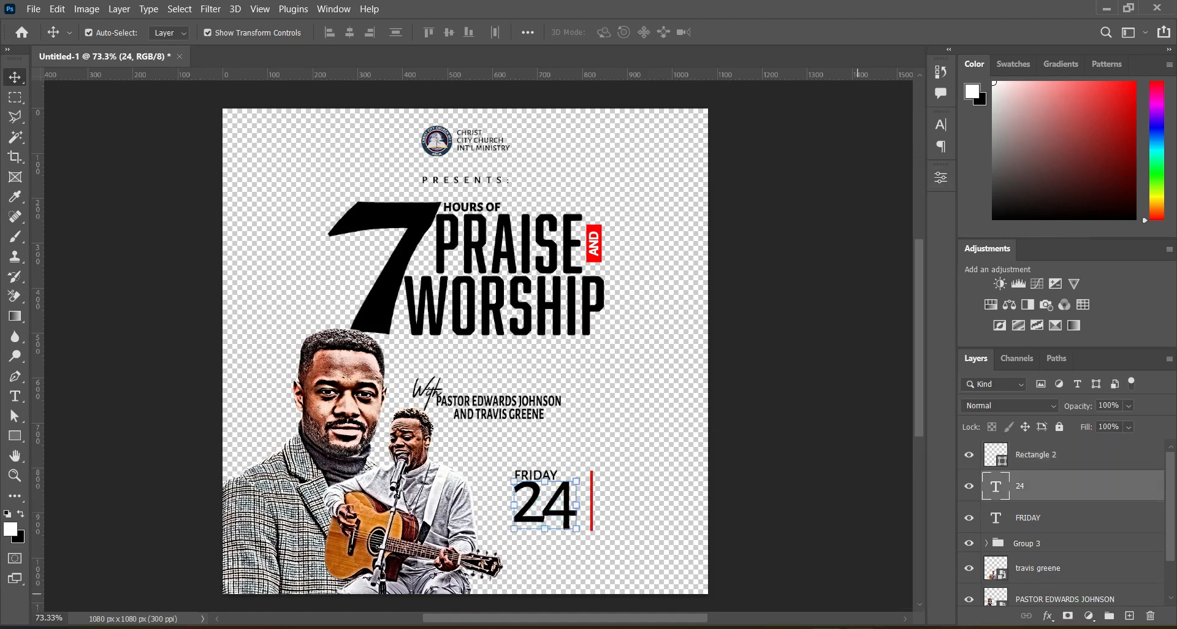
pyautogui.hotkey('alt', 'Tab')
pyautogui.moveTo(241, 397); pyautogui.dragTo(294, 402)
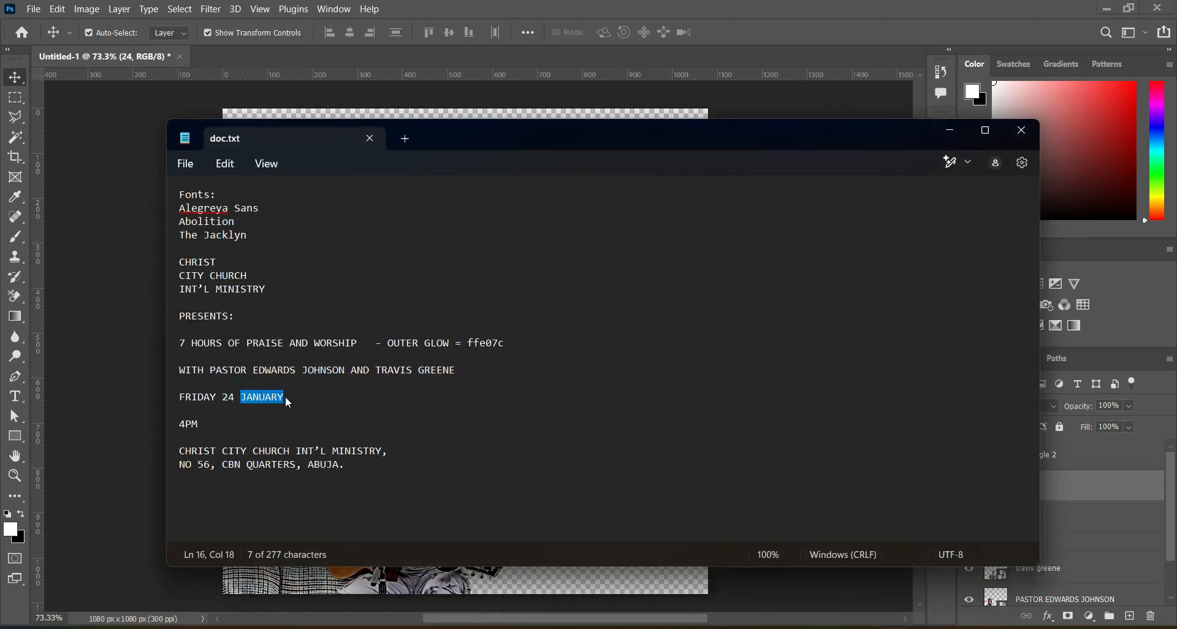
pyautogui.click(949, 131)
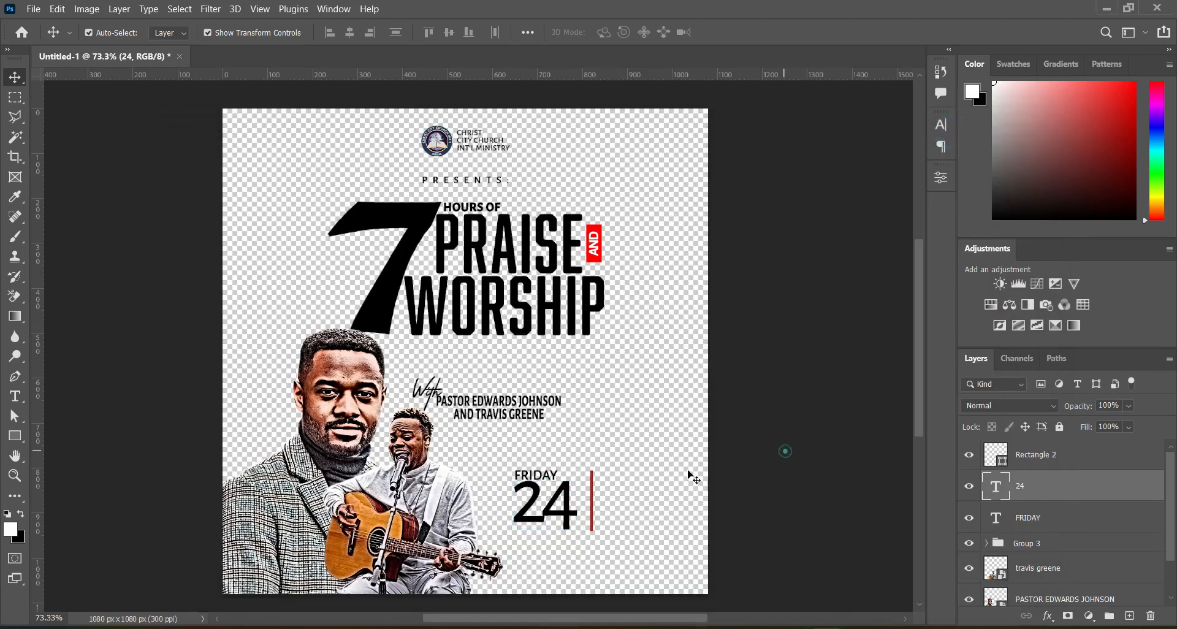
# Duplicate the FRIDAY text, raise the copy above the 24 layer, and place it directly beneath the 24
pyautogui.click(534, 477)
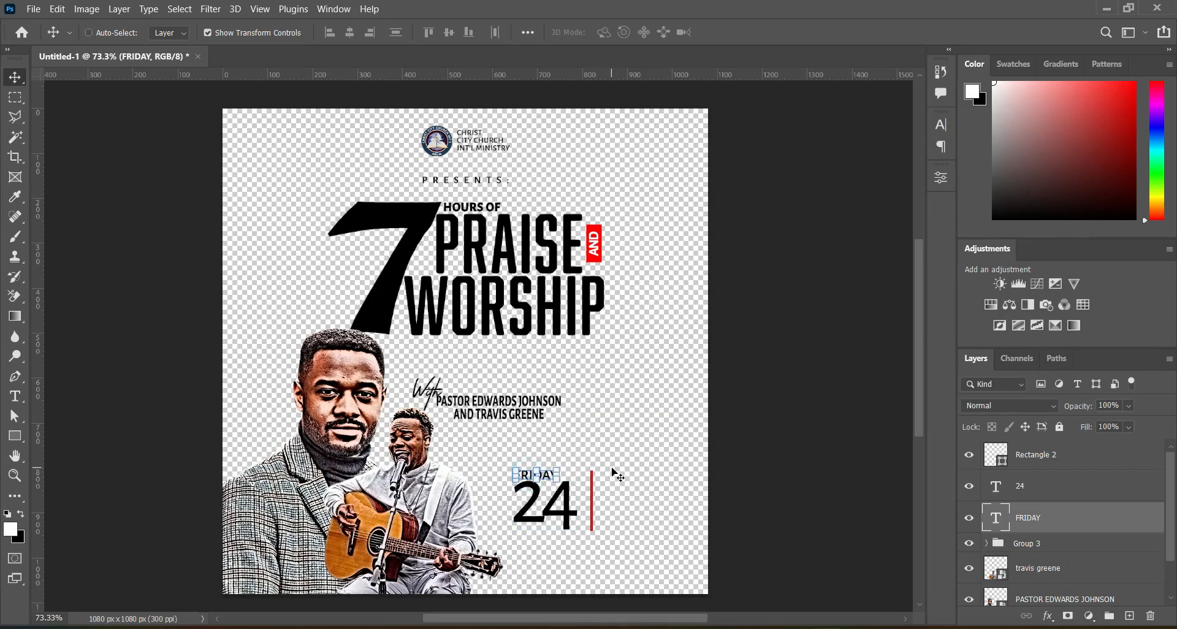
pyautogui.hotkey('ctrl', 'j')
pyautogui.moveTo(1066, 517); pyautogui.dragTo(1063, 473)
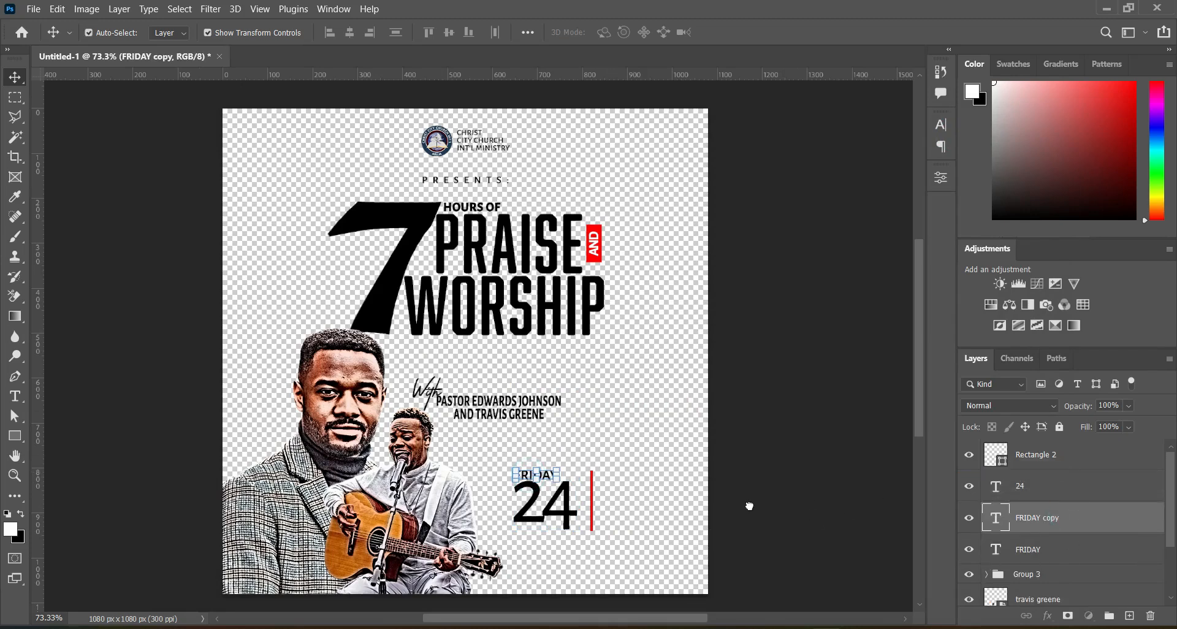
pyautogui.hotkey('ctrl', ']')
pyautogui.moveTo(550, 478); pyautogui.dragTo(546, 532)
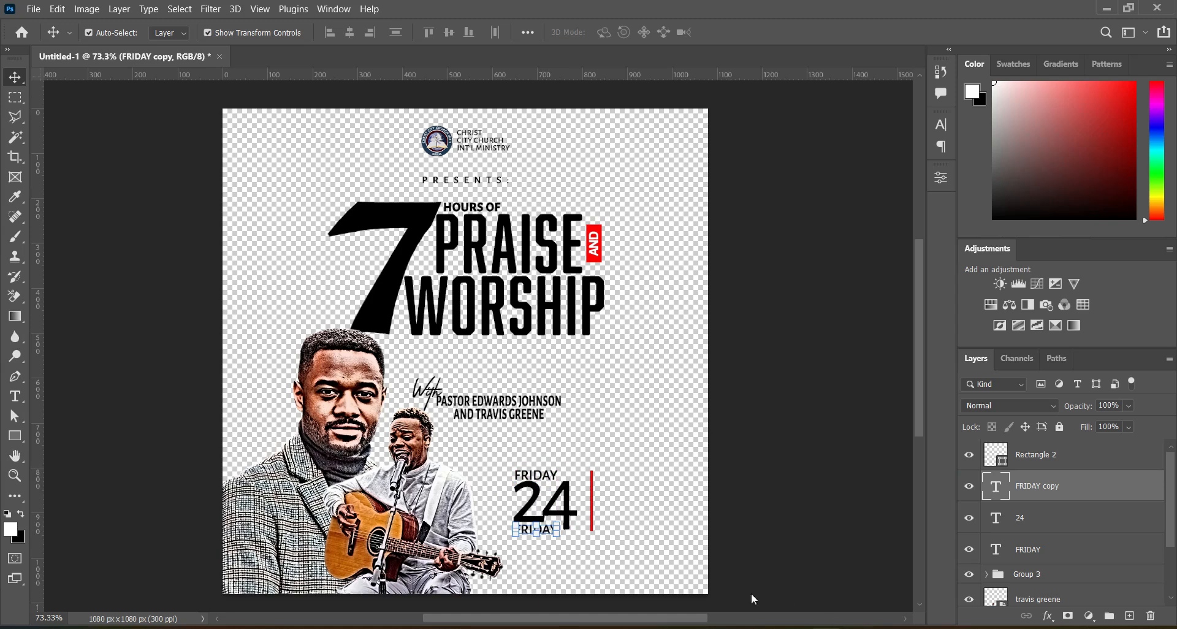
# Replace the wording of the FRIDAY copy beneath the 24 with "JANUARY"
pyautogui.click(16, 398)
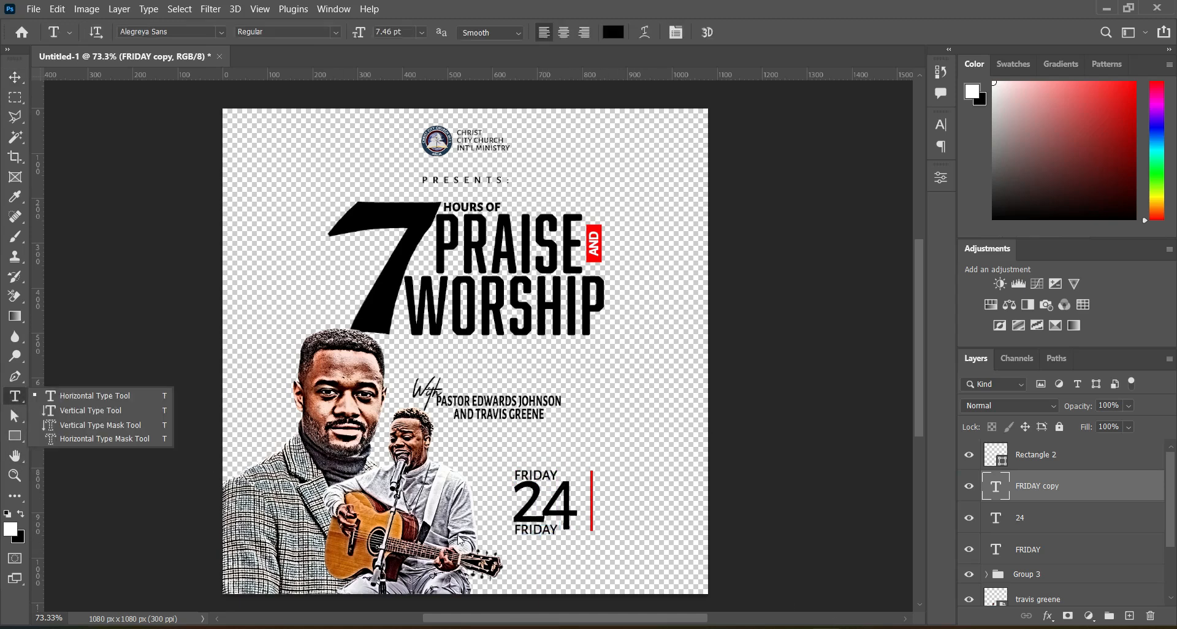
pyautogui.doubleClick(537, 529)
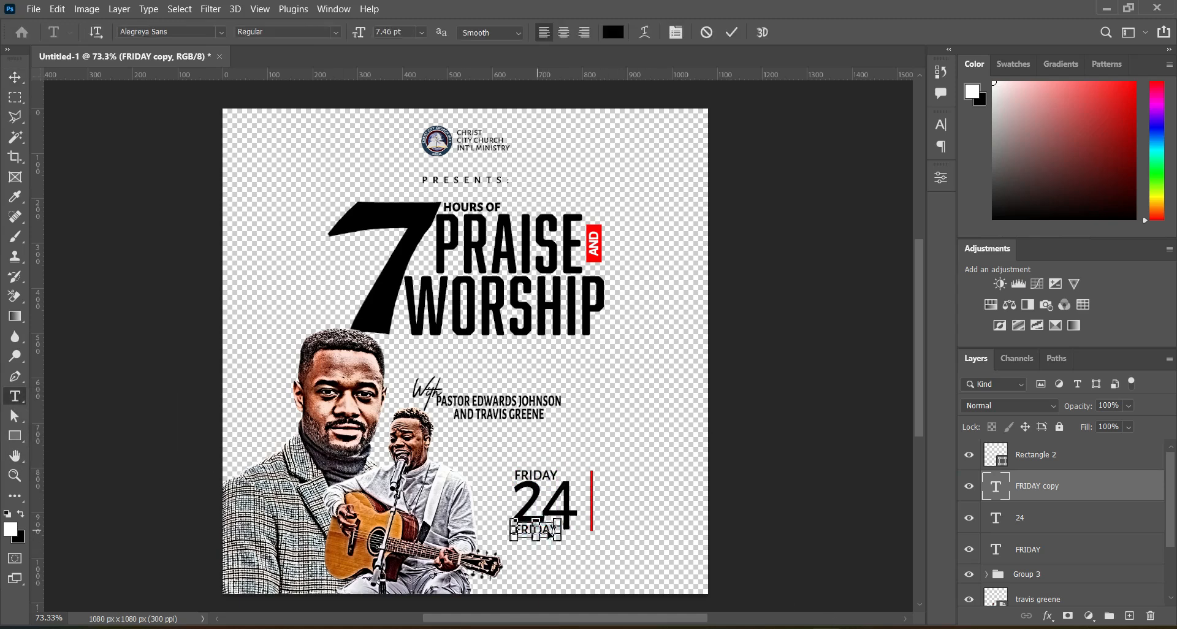
pyautogui.hotkey('ctrl', 'v')
pyautogui.write('JANUARY')
pyautogui.click(15, 77)
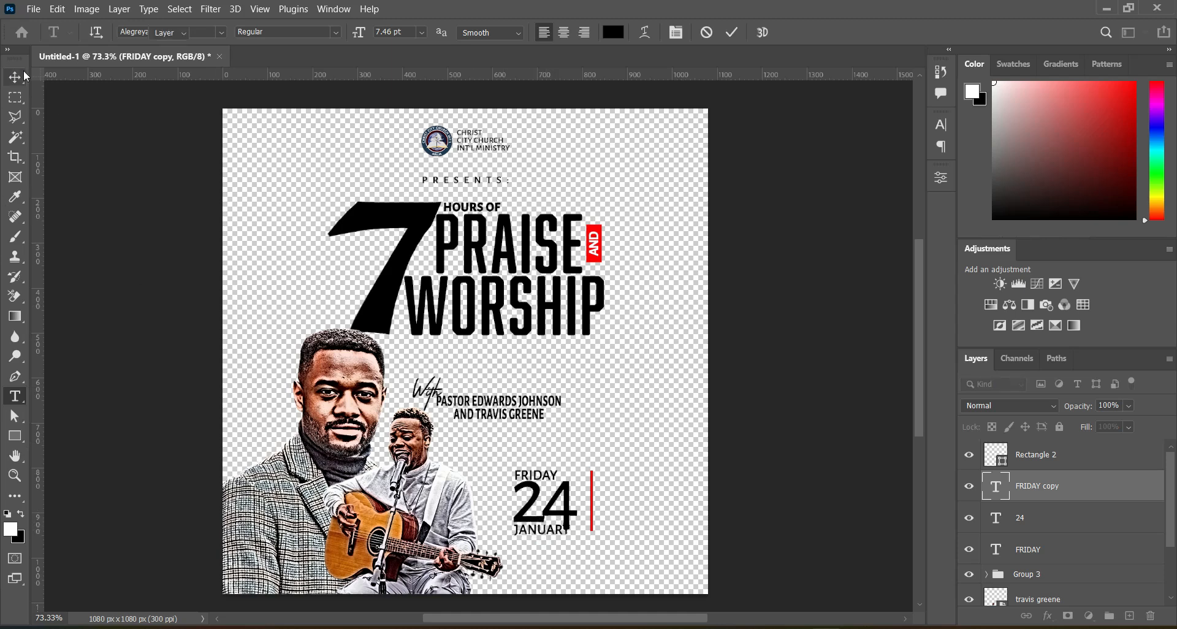
# Scale the JANUARY text down to about FRIDAY's width, keeping it tucked beneath the 24, and deselect it
pyautogui.click(570, 537)
pyautogui.moveTo(571, 536); pyautogui.dragTo(564, 533)
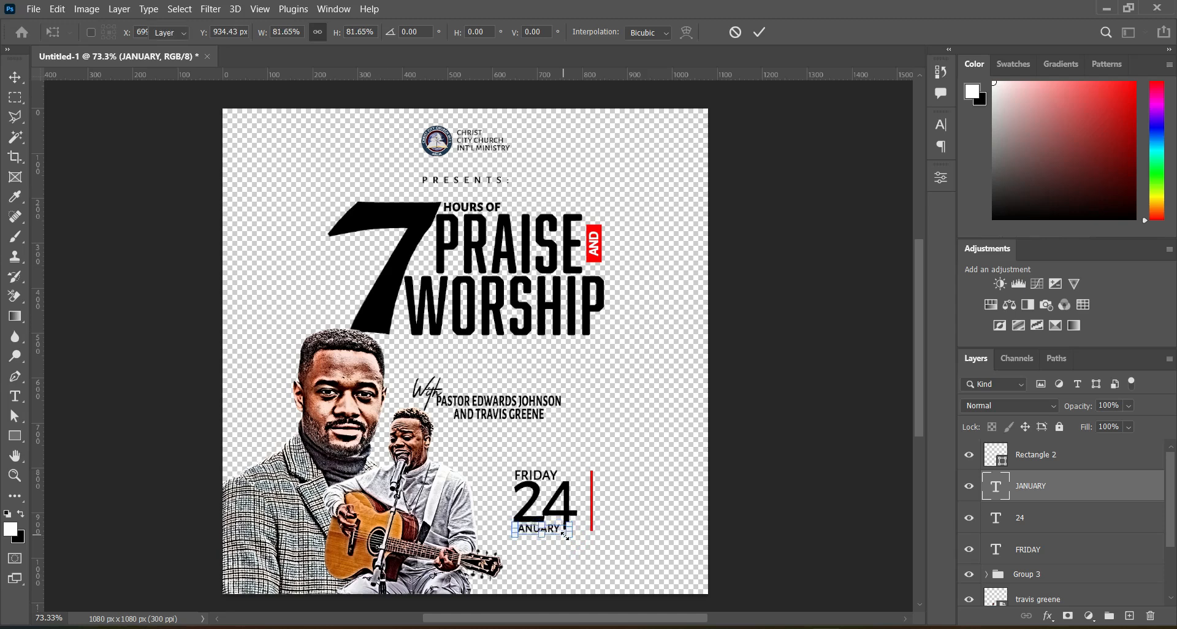
pyautogui.click(759, 32)
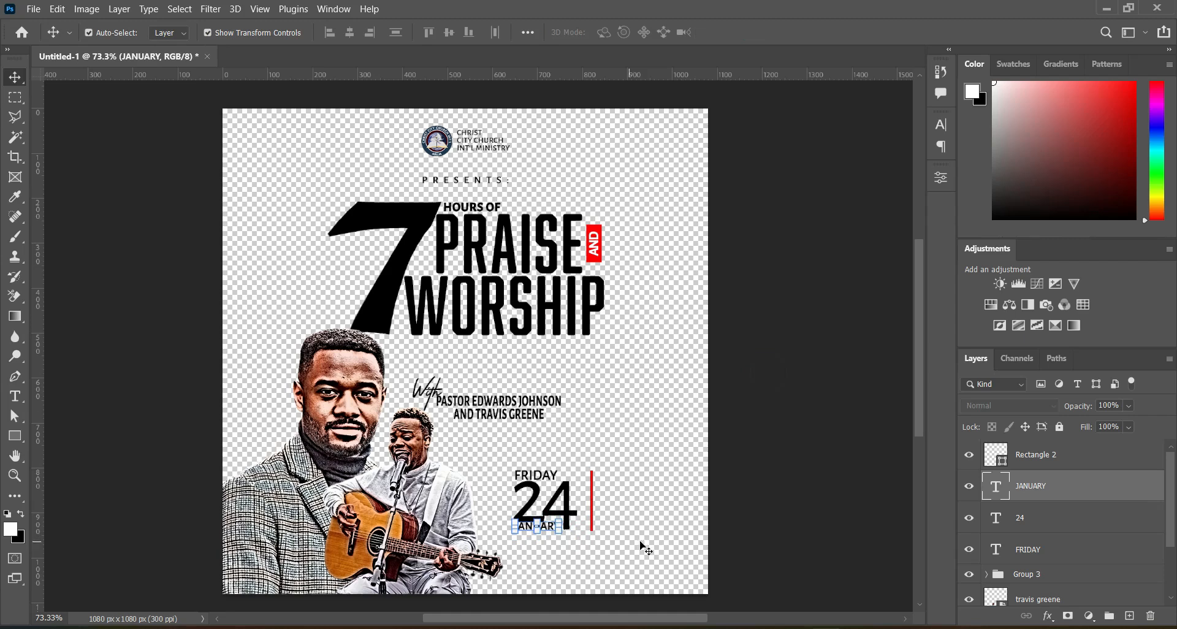
pyautogui.click(730, 506)
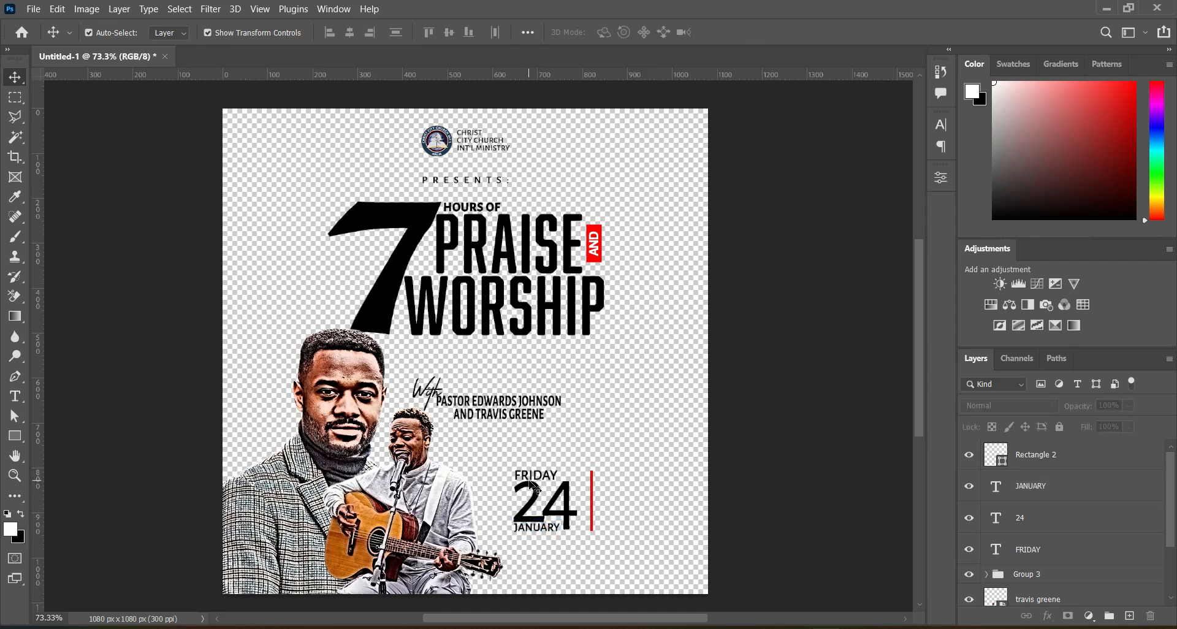
# Duplicate the 24 text, place the copy just right of the red bar, and move its layer to the top
pyautogui.click(559, 515)
pyautogui.press('ctrl')
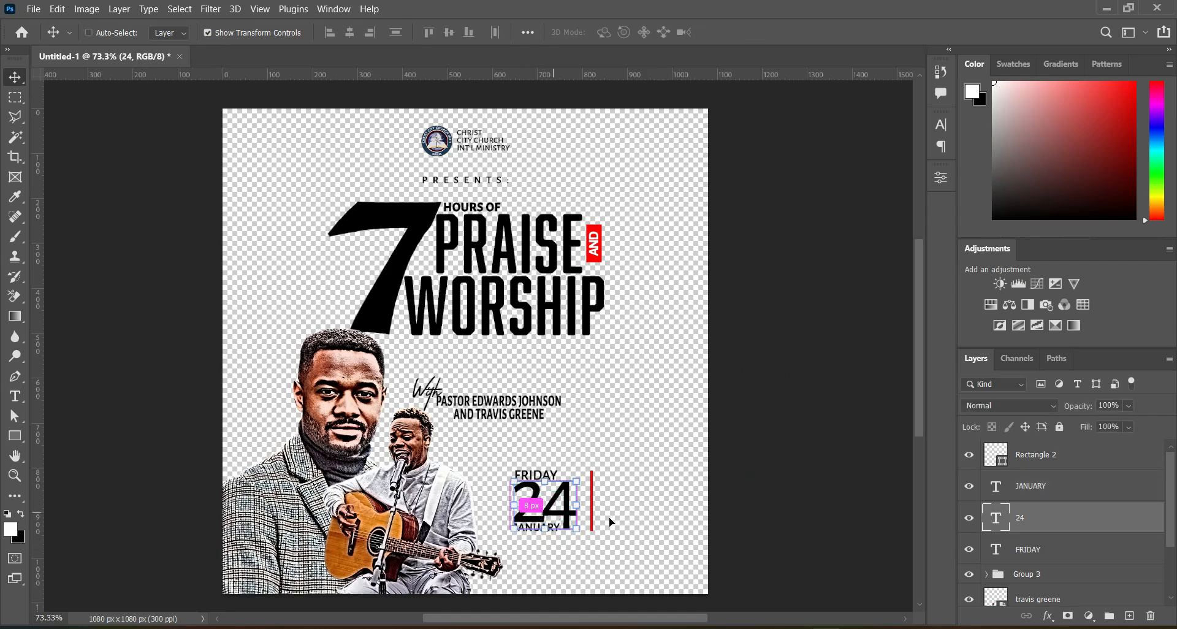
pyautogui.hotkey('ctrl', 'j')
pyautogui.moveTo(549, 512); pyautogui.dragTo(636, 518)
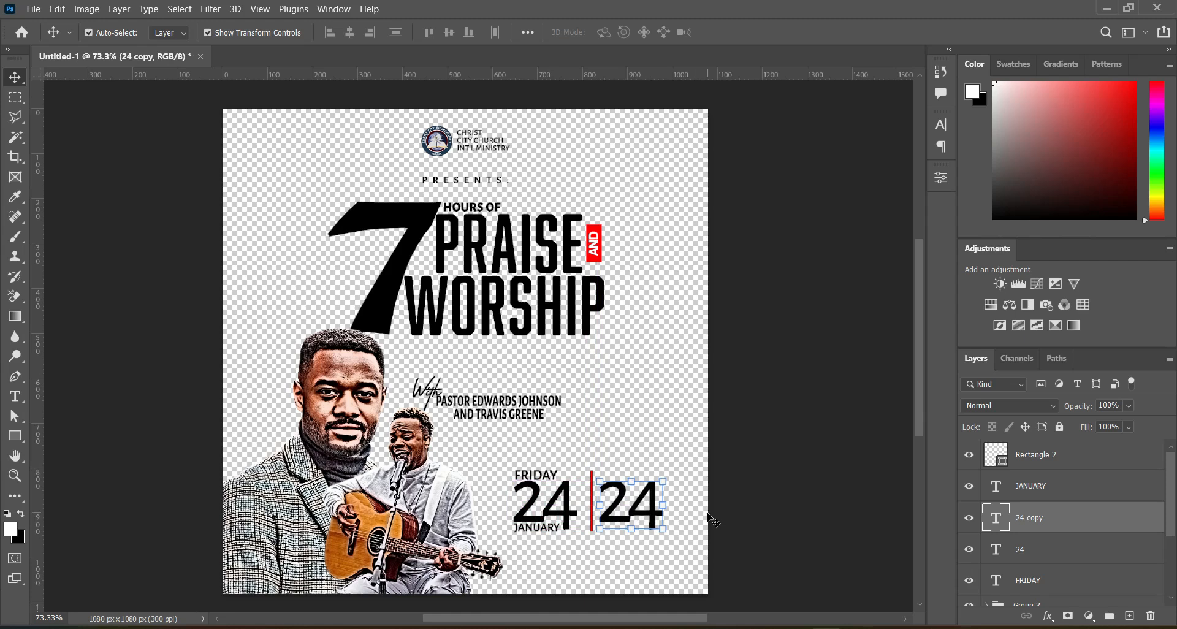
pyautogui.moveTo(1006, 518); pyautogui.dragTo(996, 444)
# Switch to the doc.txt notes in Notepad, copy the time 4PM, and return to Photoshop
pyautogui.hotkey('alt', 'Tab')
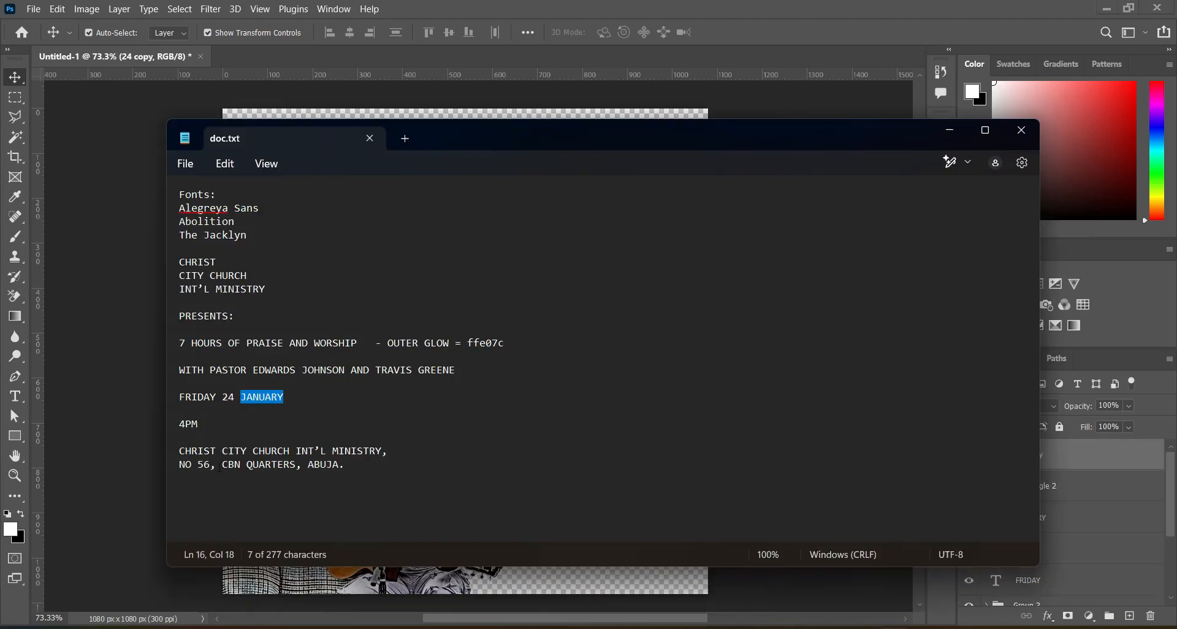
pyautogui.doubleClick(190, 424)
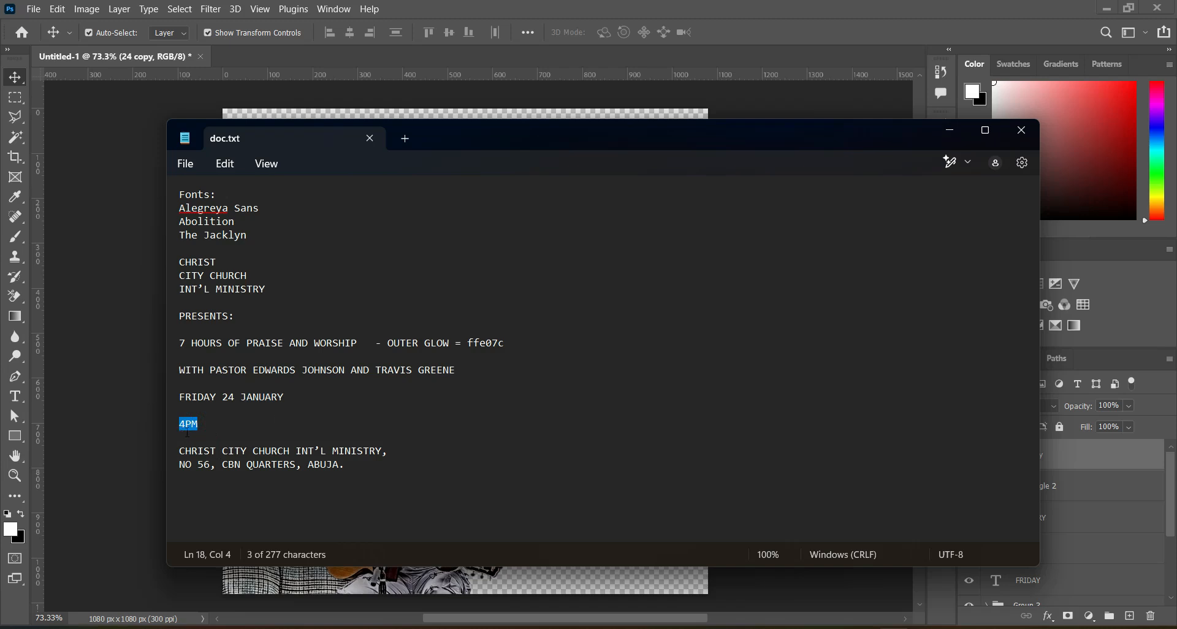
pyautogui.click(951, 133)
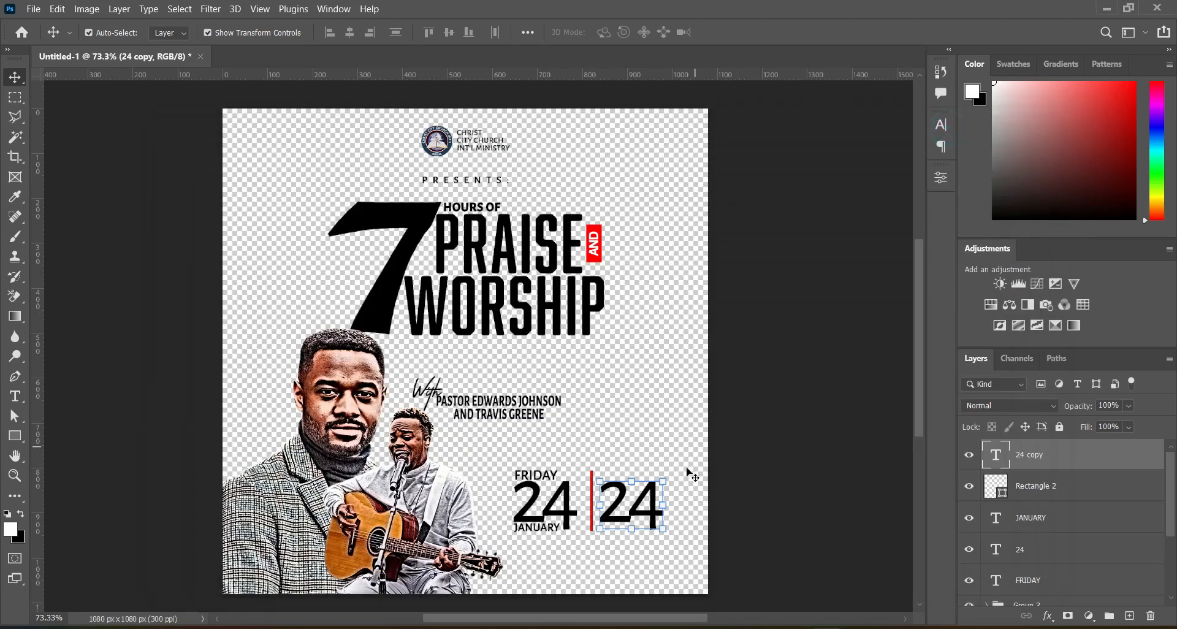
# Replace the wording of the 24 copy beside the red bar with the copied time, 4PM
pyautogui.click(15, 396)
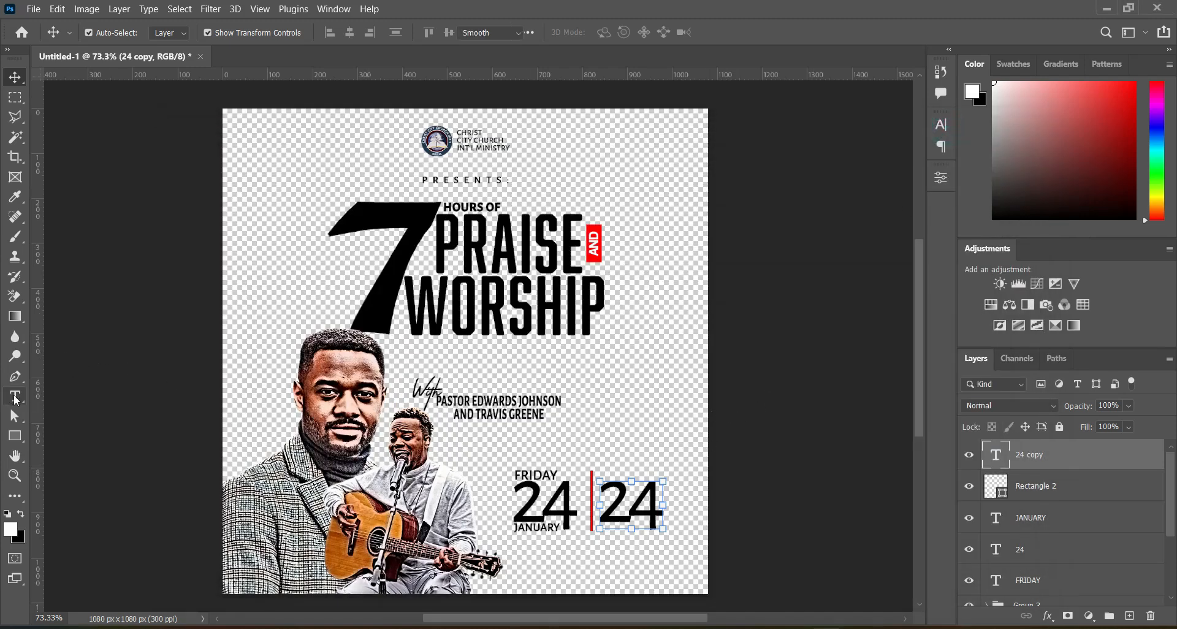
pyautogui.click(635, 501)
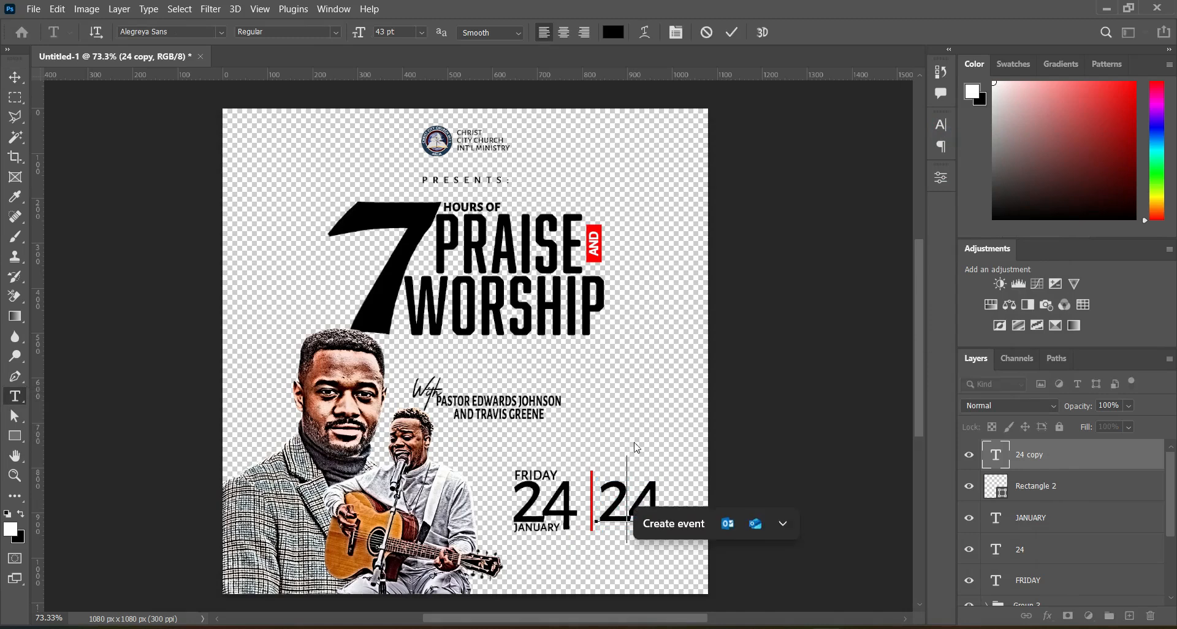
pyautogui.press('ctrl')
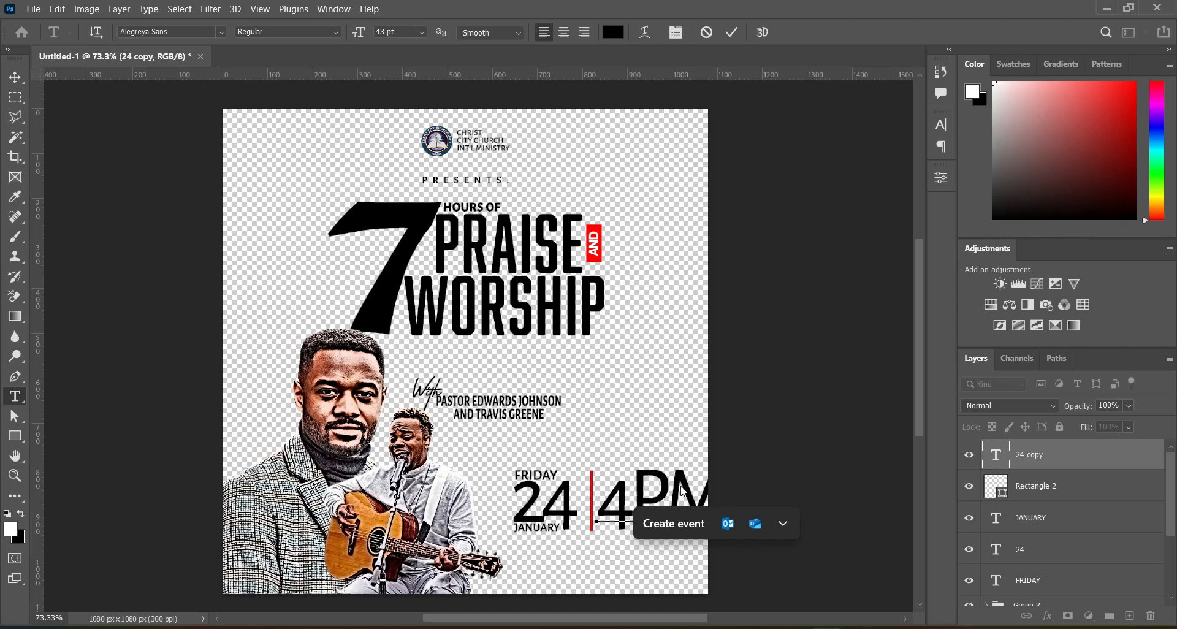
# Reduce only the PM letters of the 4PM text to 12 pt, commit the edit, and deselect the text
pyautogui.moveTo(633, 496); pyautogui.dragTo(699, 499)
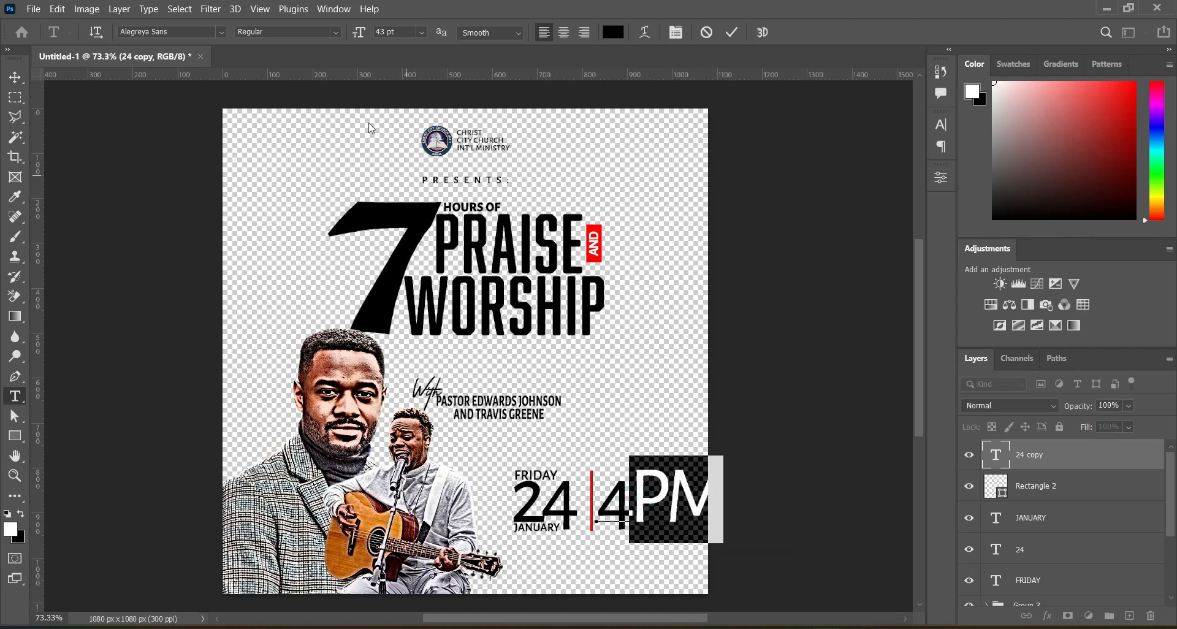
pyautogui.moveTo(360, 38); pyautogui.dragTo(336, 45)
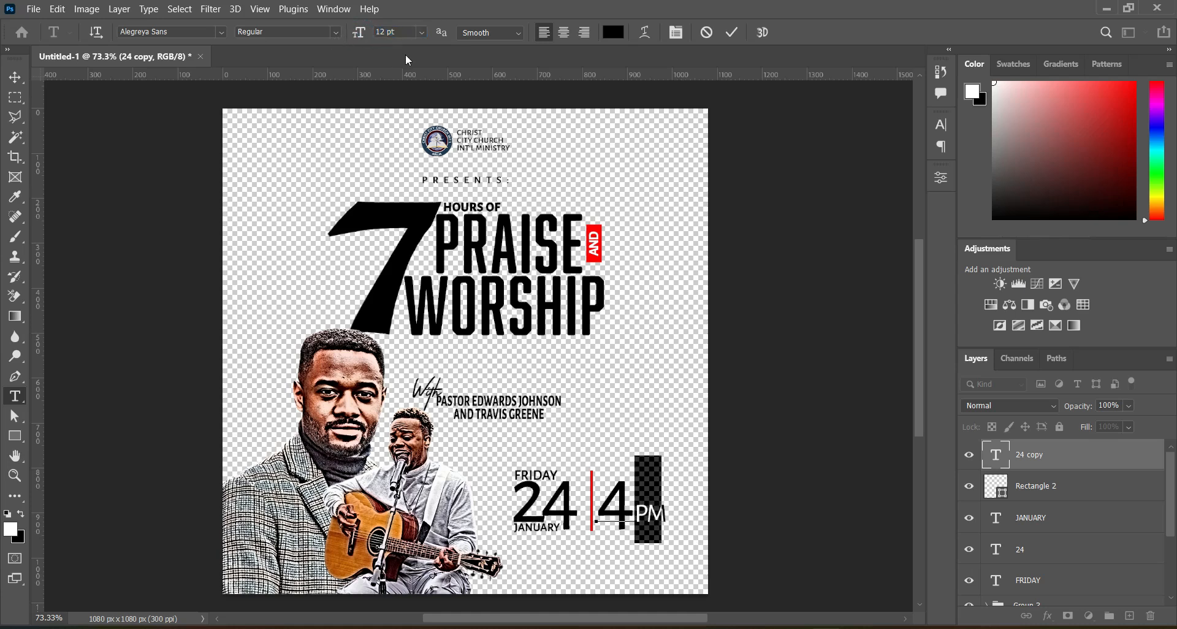
pyautogui.click(737, 36)
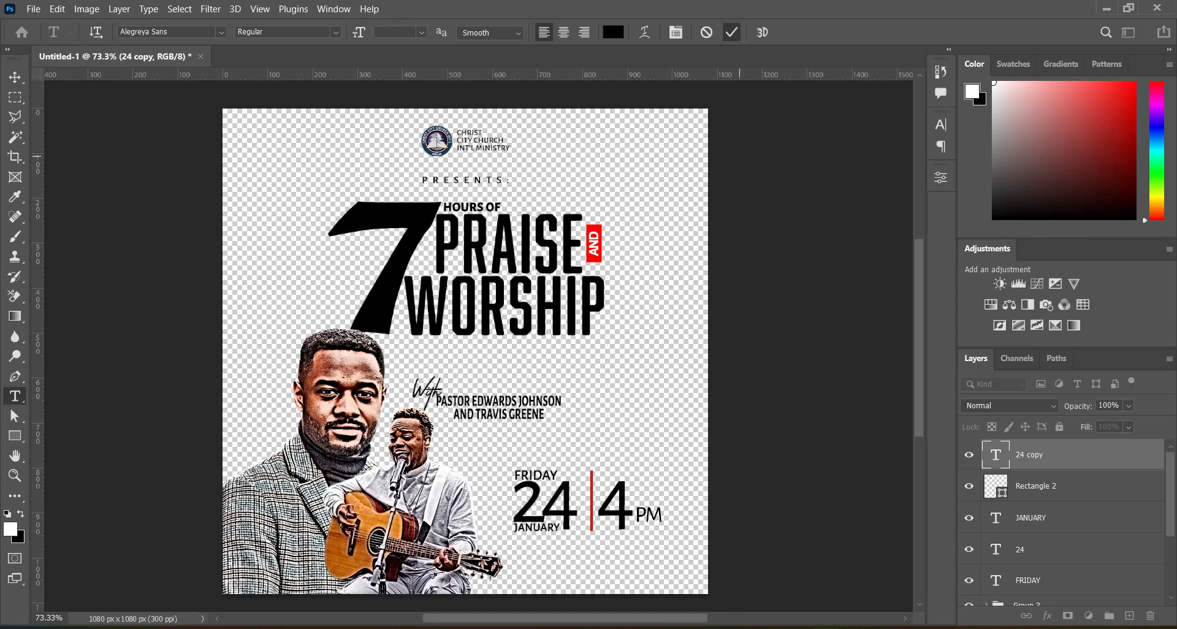
pyautogui.press('v')
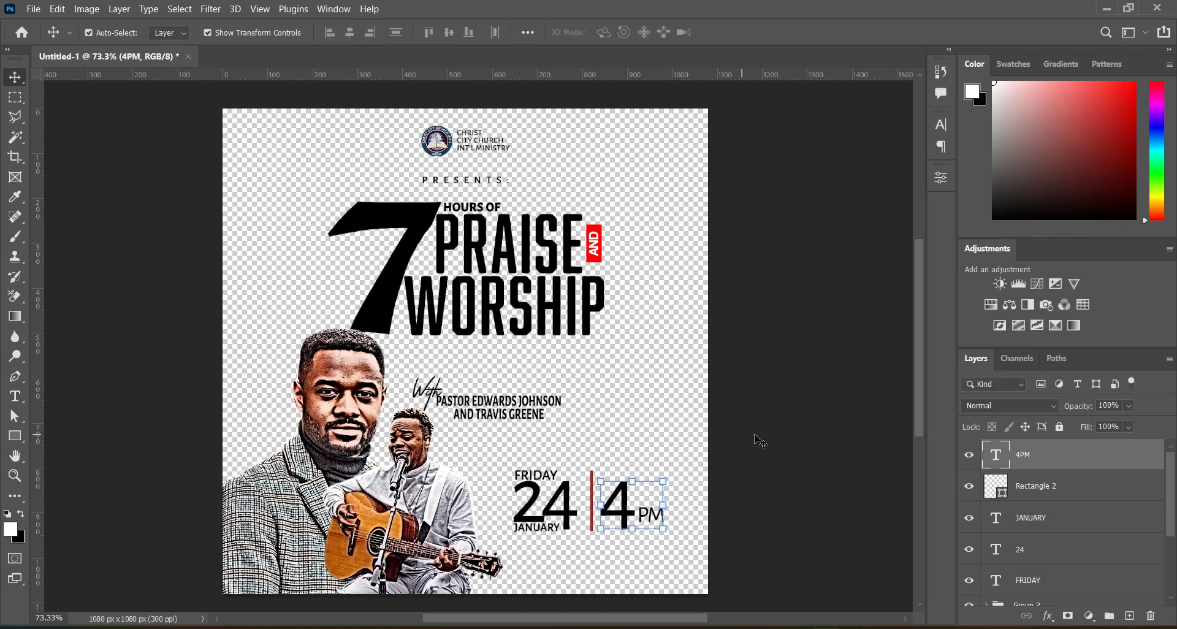
pyautogui.click(754, 442)
# Draw a white rectangle of about 388 × 172 px behind the date and time, layered just above Group 3
pyautogui.click(1076, 462)
pyautogui.moveTo(1170, 447); pyautogui.dragTo(1170, 487)
pyautogui.click(1035, 533)
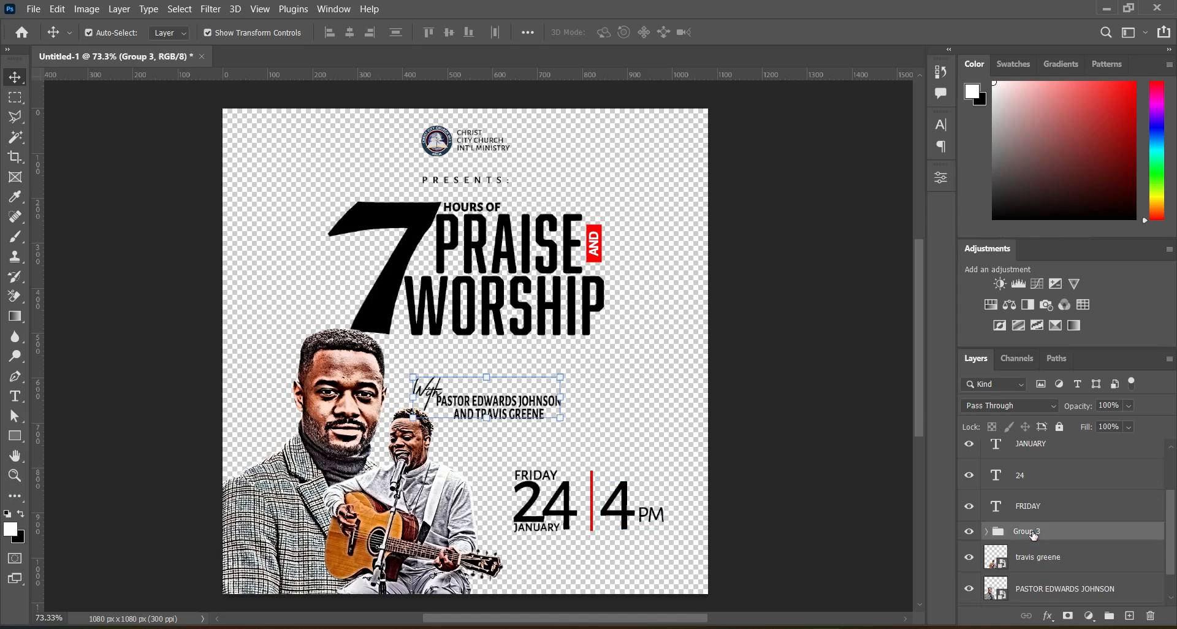
pyautogui.click(15, 436)
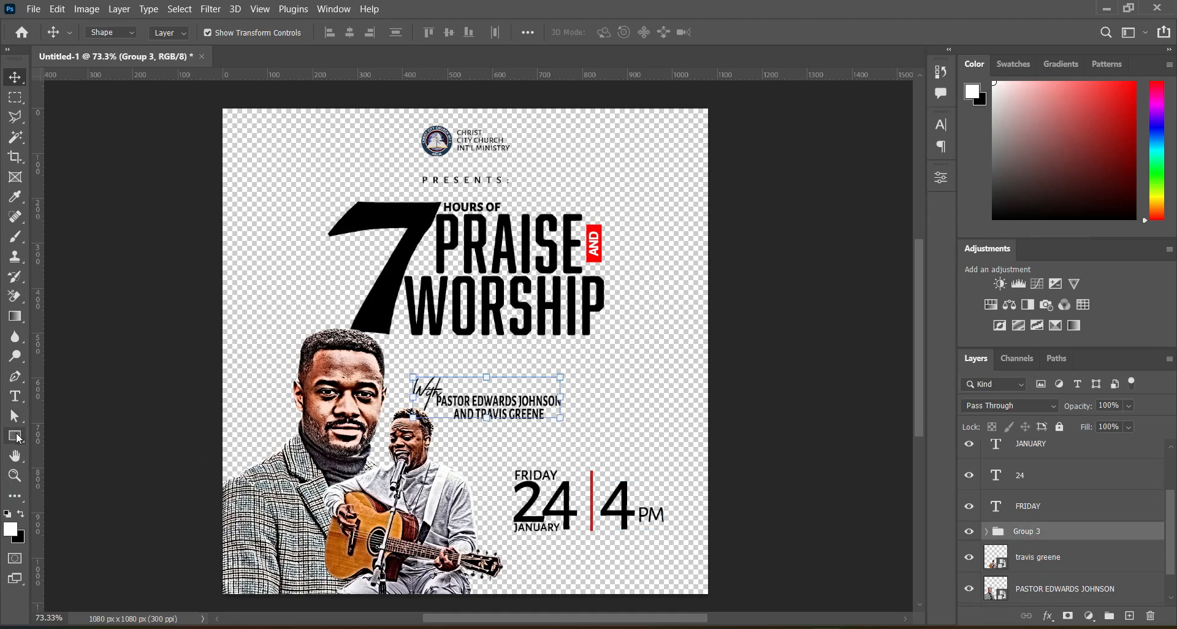
pyautogui.click(61, 439)
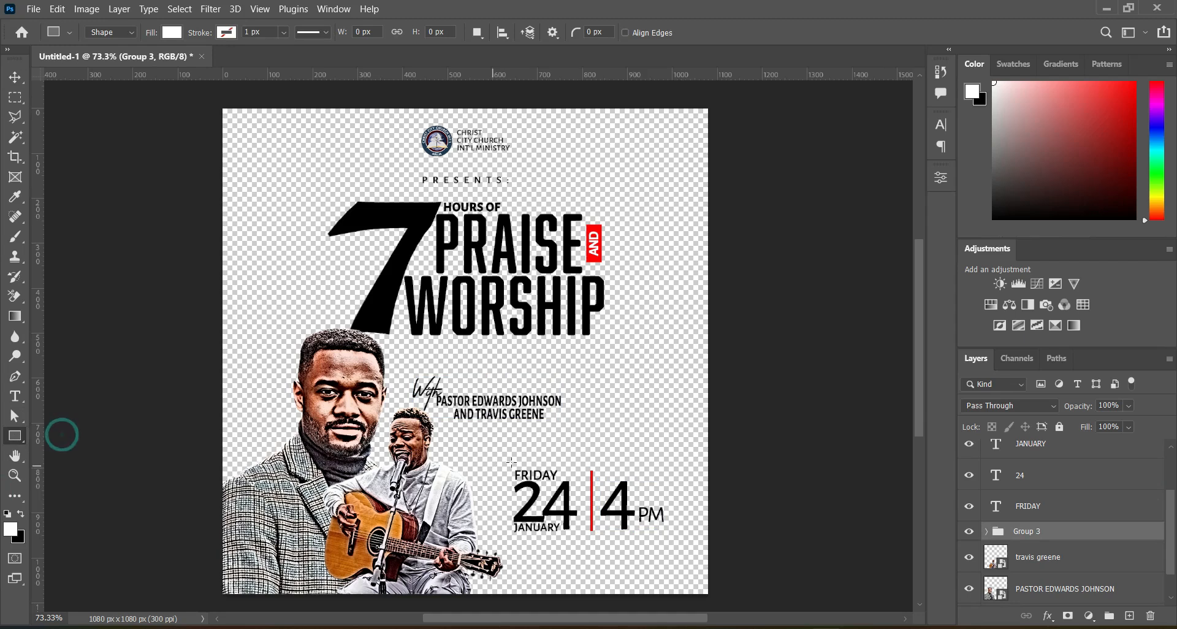
pyautogui.moveTo(503, 464); pyautogui.dragTo(677, 541)
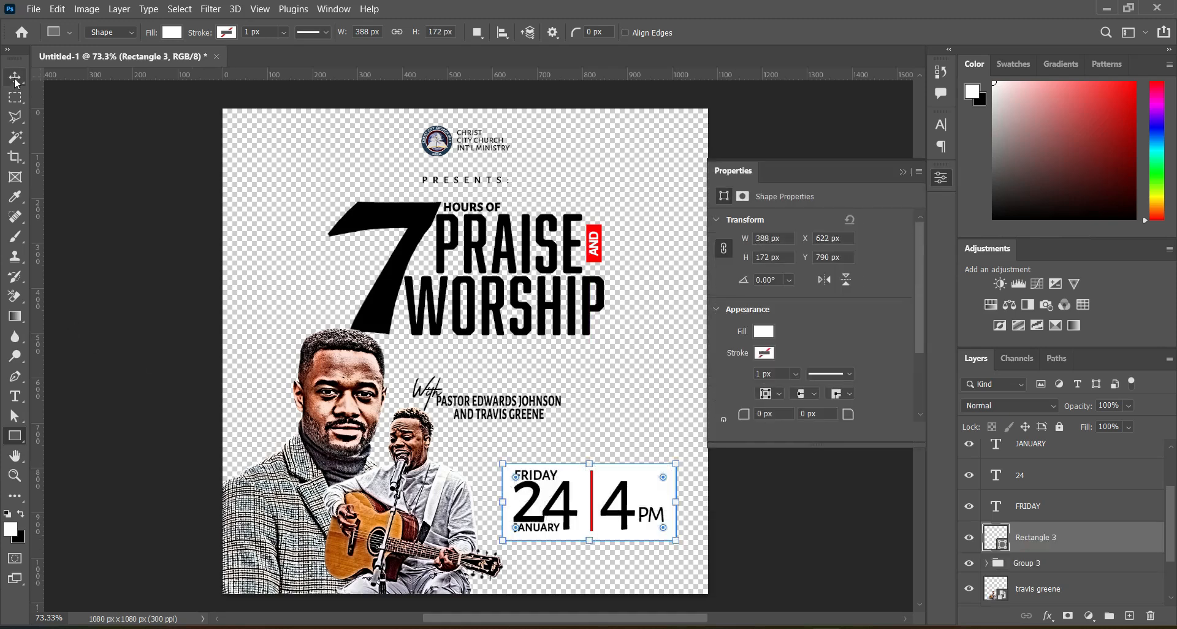
pyautogui.press('v')
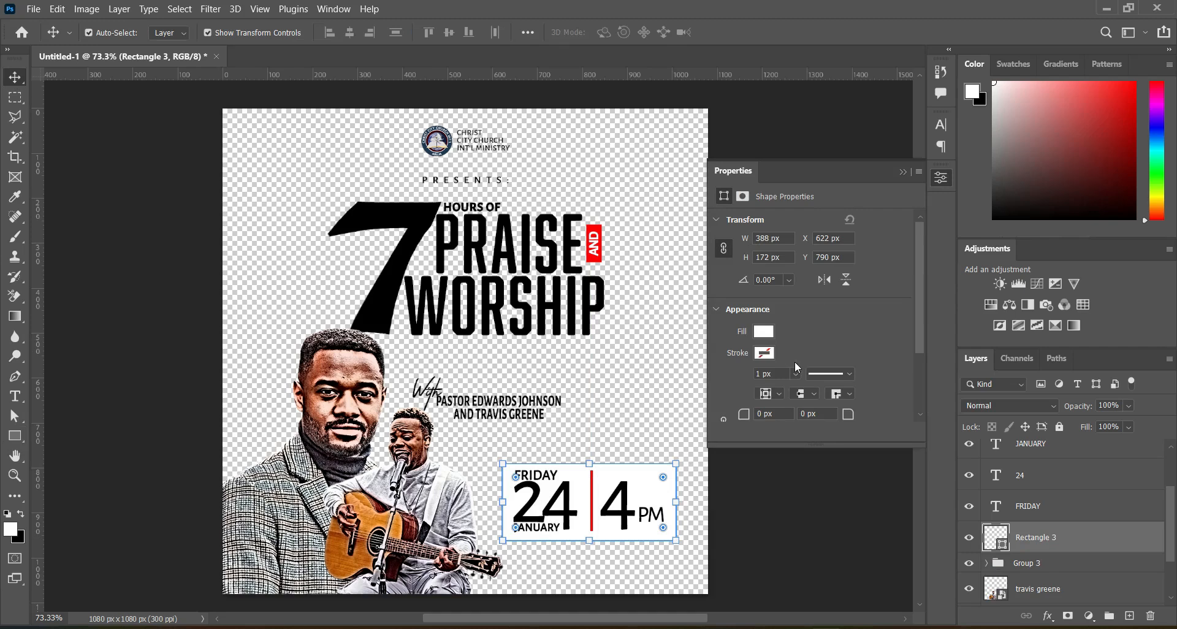
# Round the white date box's top-right corner to about 96 px and its bottom-left corner to about 36 px, and deselect it
pyautogui.moveTo(919, 334); pyautogui.dragTo(920, 373)
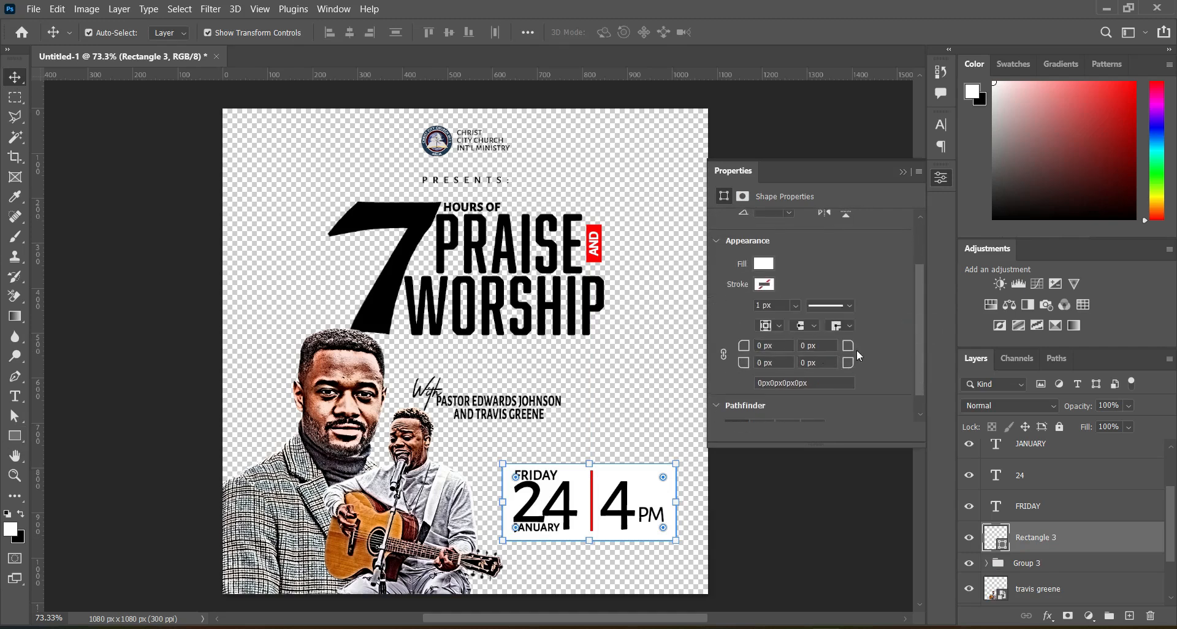
pyautogui.moveTo(847, 348); pyautogui.dragTo(919, 356)
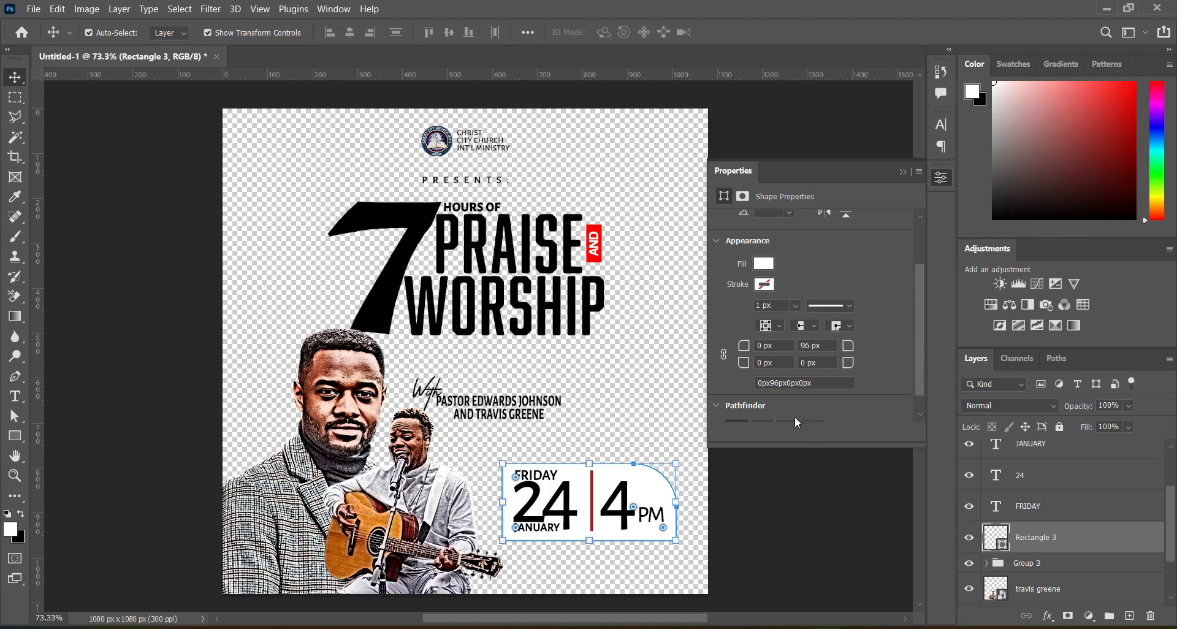
pyautogui.moveTo(742, 366); pyautogui.dragTo(771, 366)
pyautogui.click(903, 173)
pyautogui.click(795, 288)
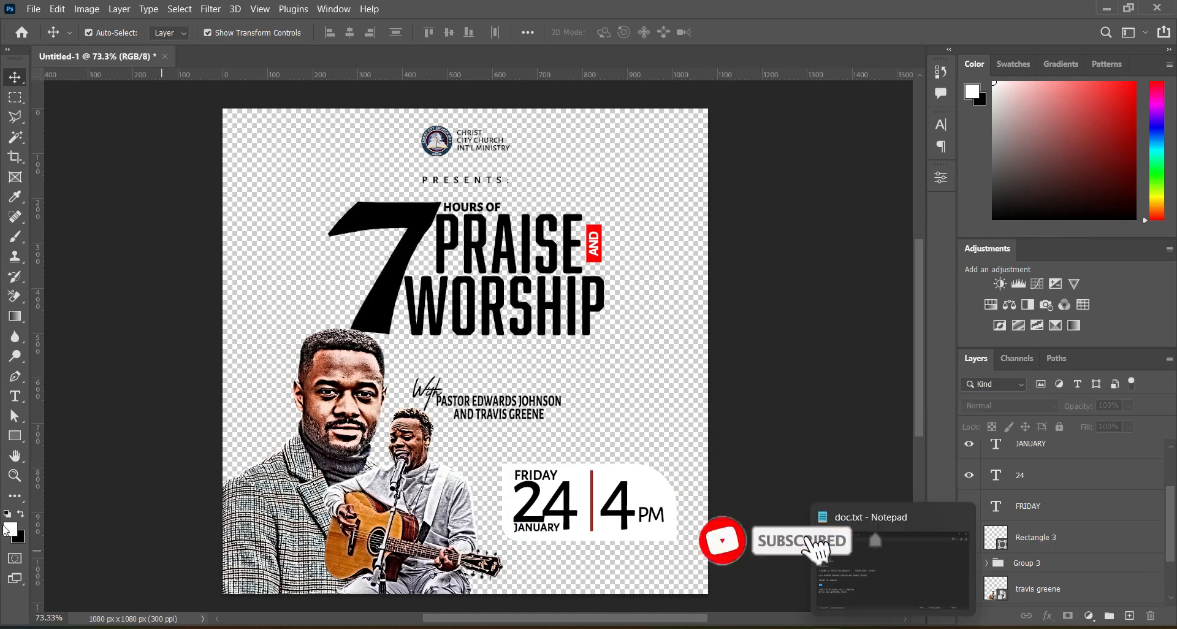
# Draw a white rectangle of about 831 × 115 px along the flyer's bottom edge, running past its right side
pyautogui.click(11, 439)
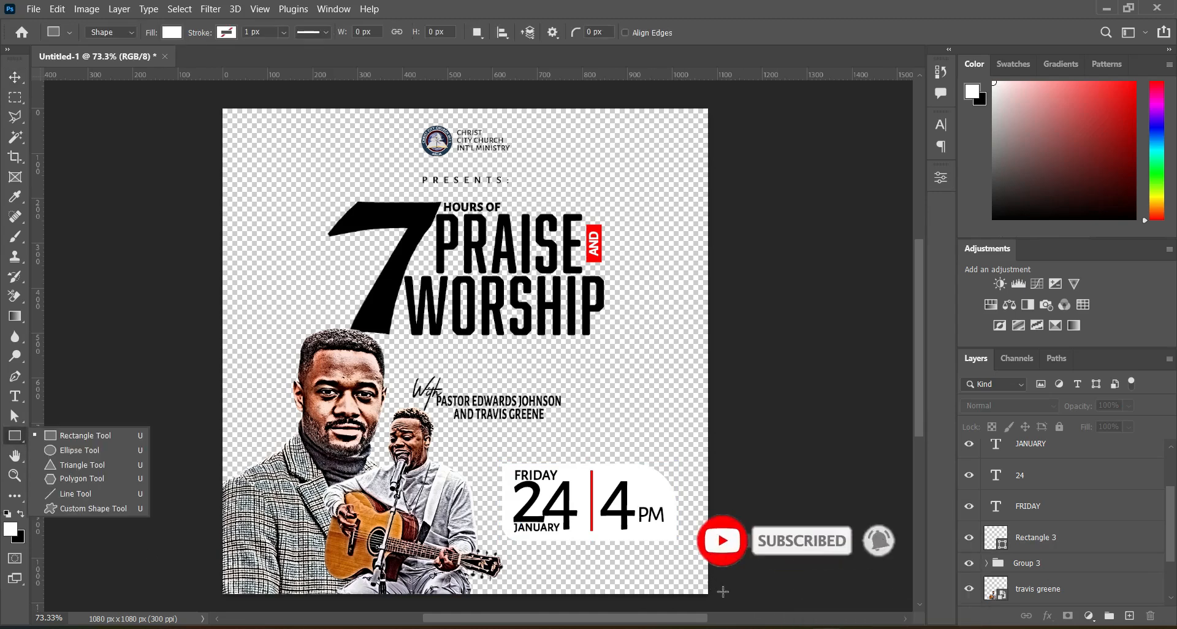
pyautogui.moveTo(724, 600); pyautogui.dragTo(350, 549)
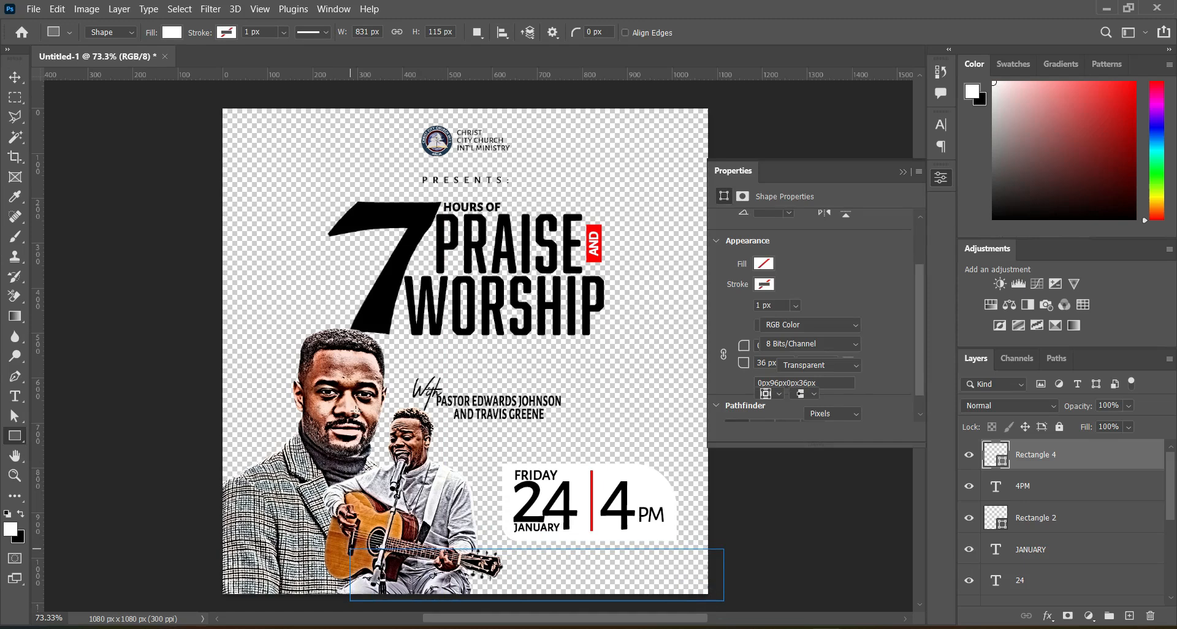
pyautogui.click(14, 77)
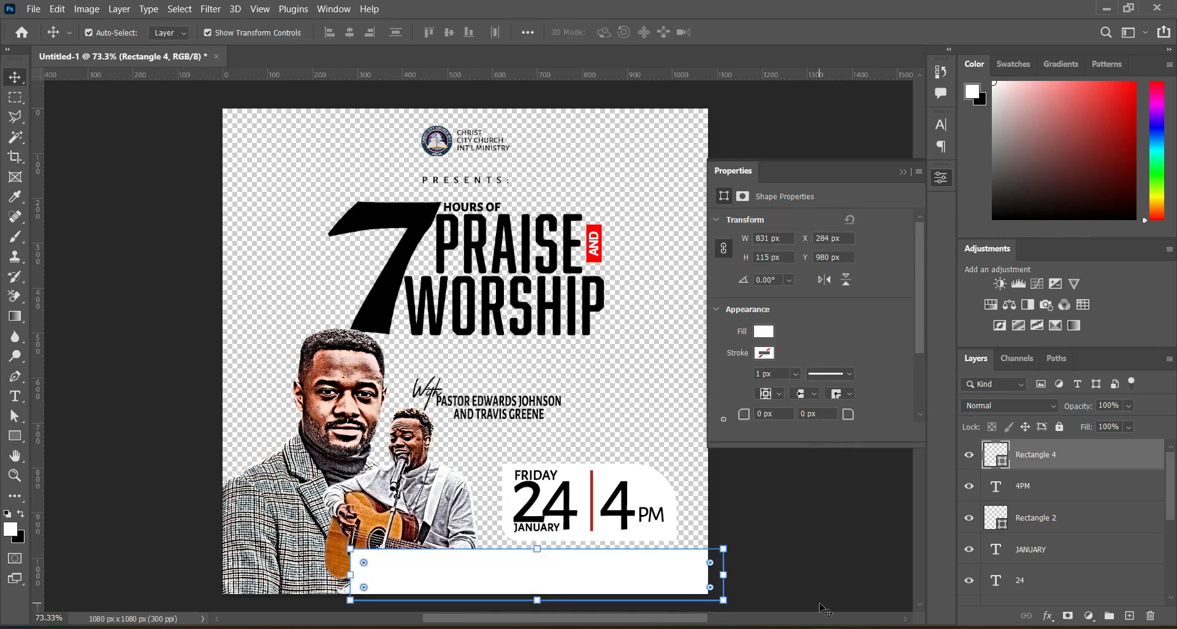
# Switch to the doc.txt notes in Notepad, copy the church name and address lines, and return to Photoshop
pyautogui.hotkey('alt', 'Tab')
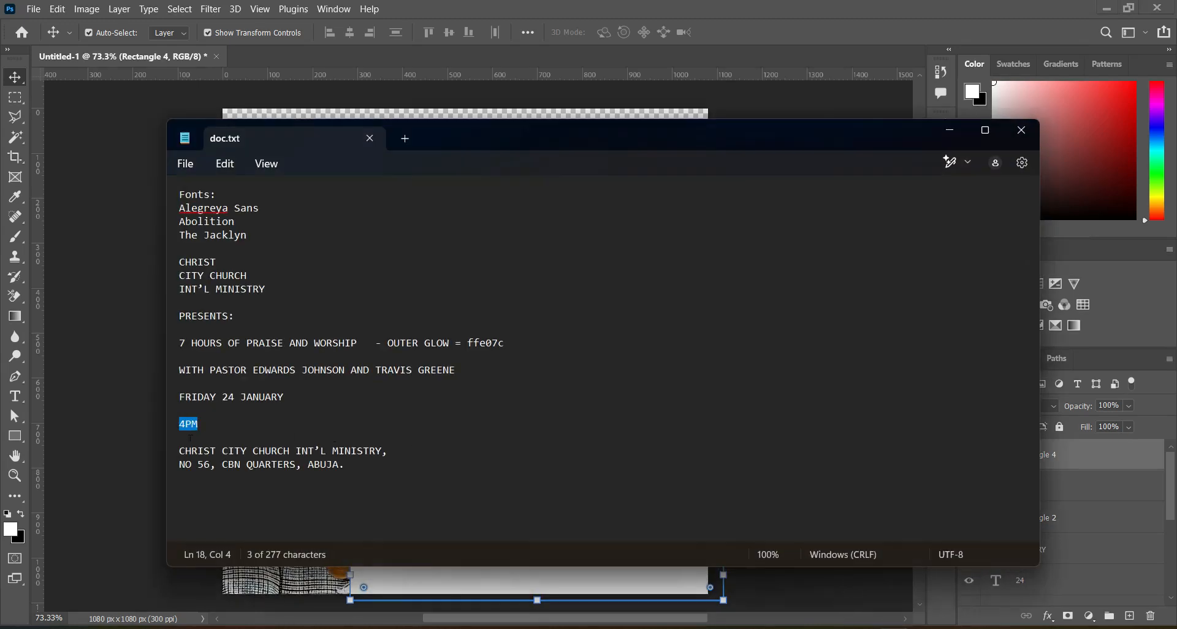
pyautogui.moveTo(180, 452); pyautogui.dragTo(345, 470)
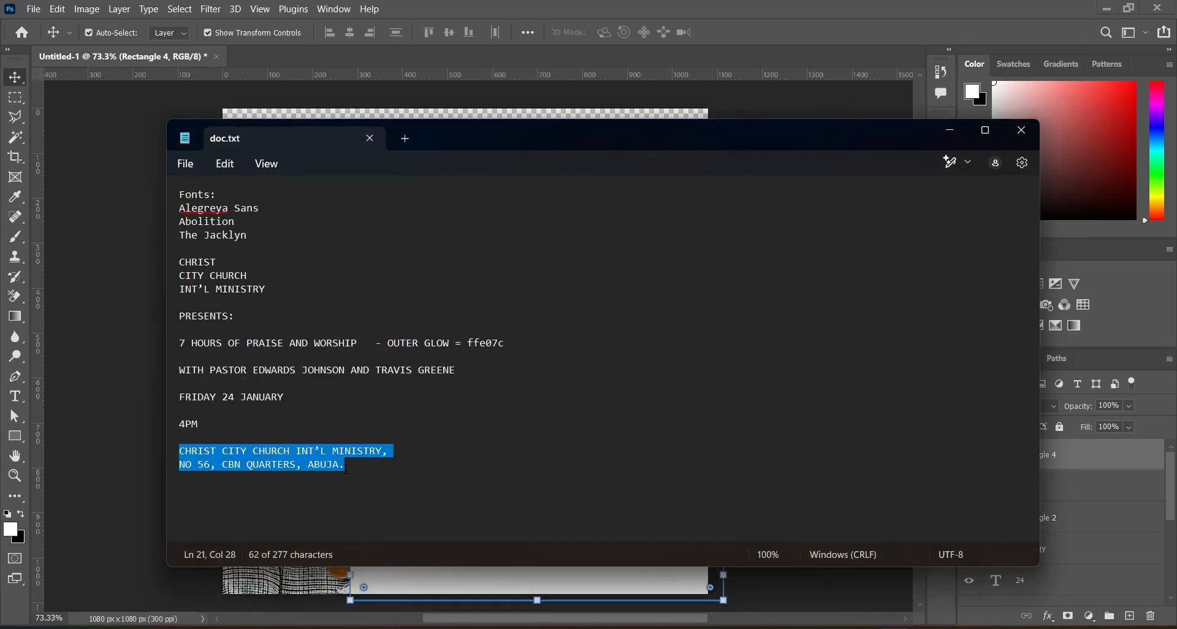
pyautogui.click(950, 130)
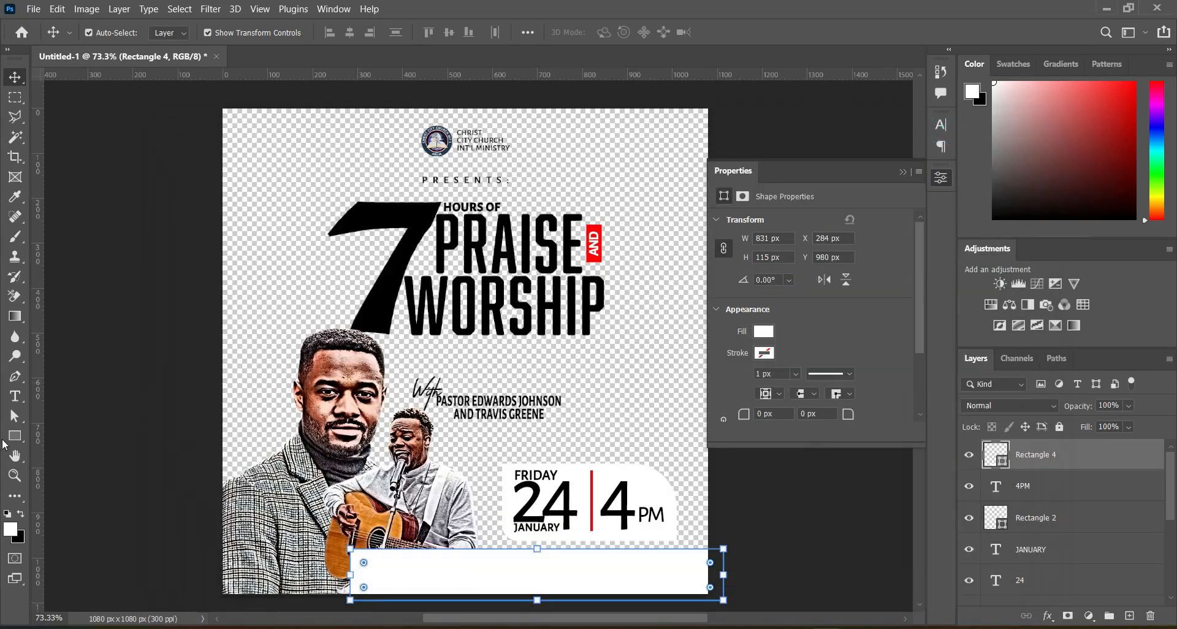
# Add a horizontal text layer above the date box containing the copied church name and address
pyautogui.click(15, 396)
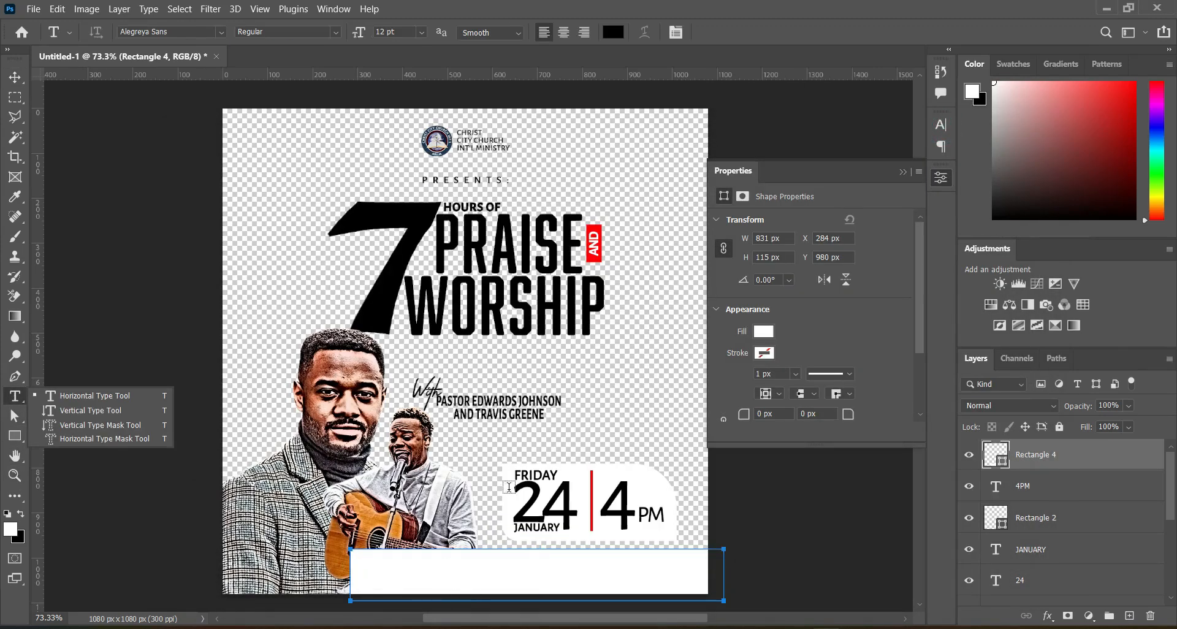
pyautogui.click(522, 443)
pyautogui.click(522, 443)
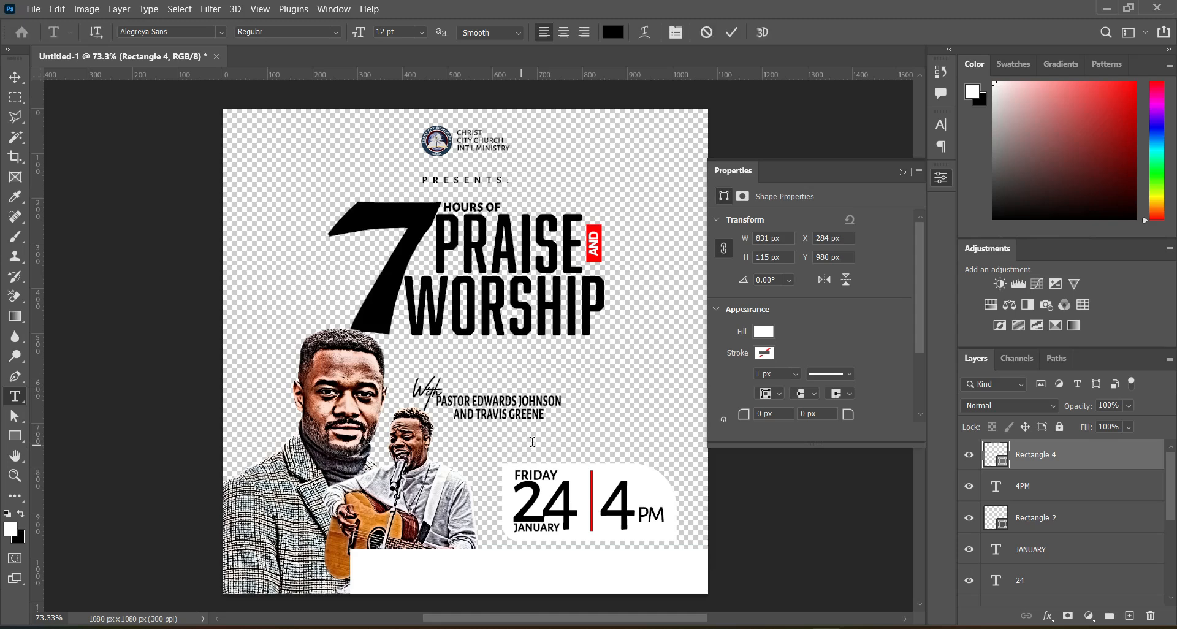
pyautogui.hotkey('ctrl', 'v')
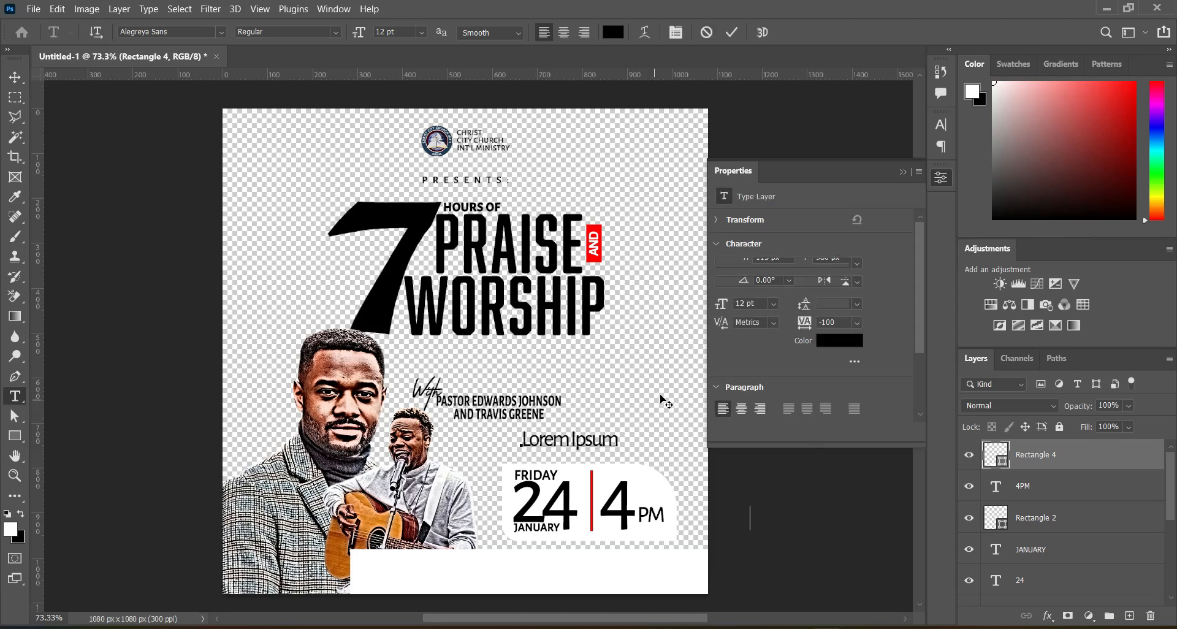
pyautogui.click(731, 33)
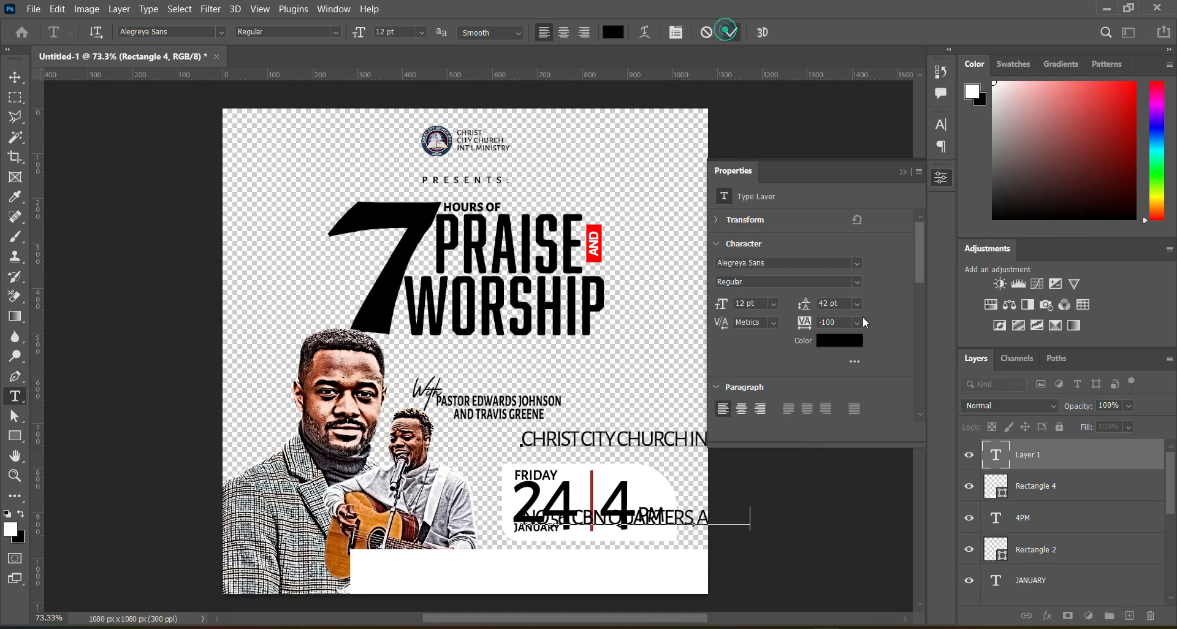
# Set the tracking of the church address text to 0 and collapse its properties
pyautogui.click(844, 322)
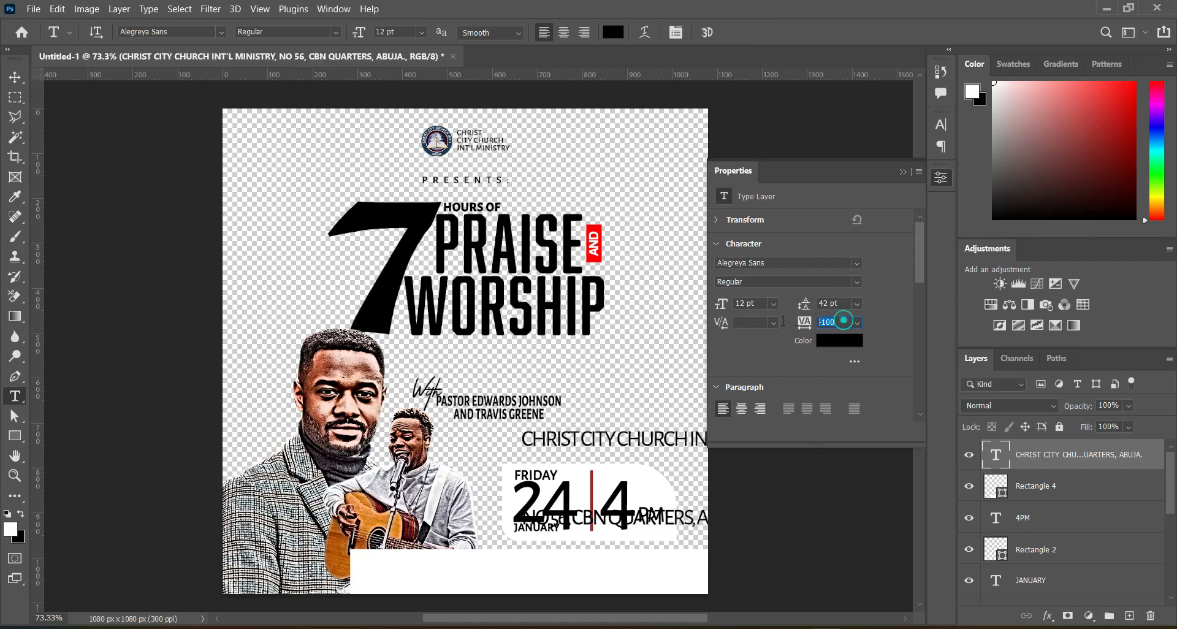
pyautogui.write('0')
pyautogui.press('Return')
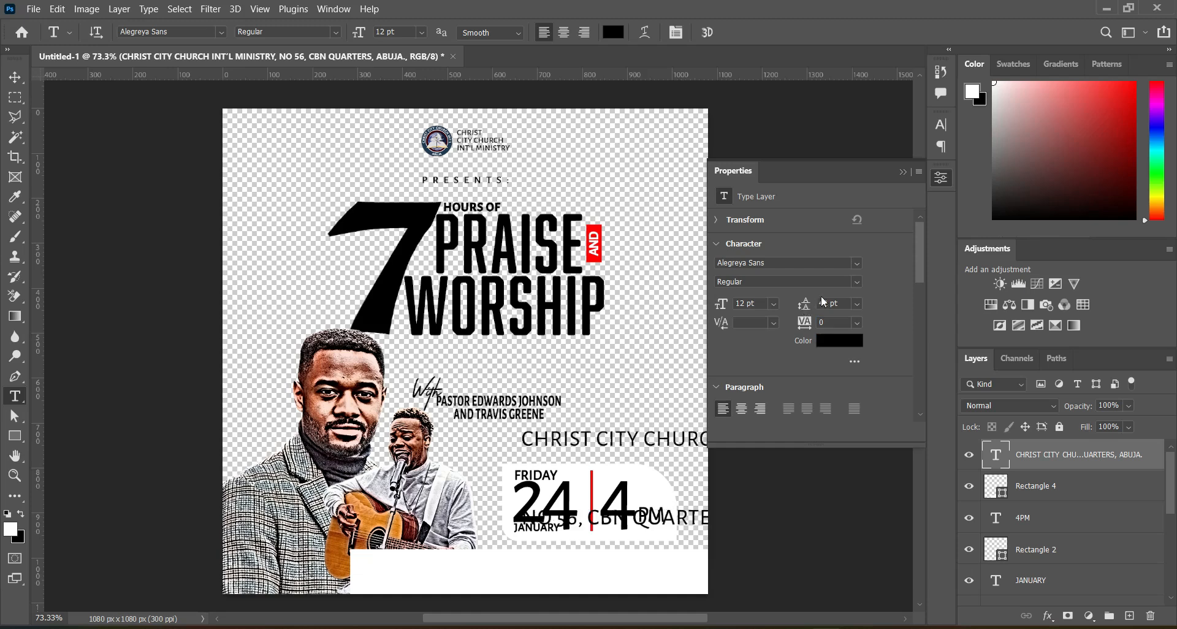
pyautogui.click(902, 172)
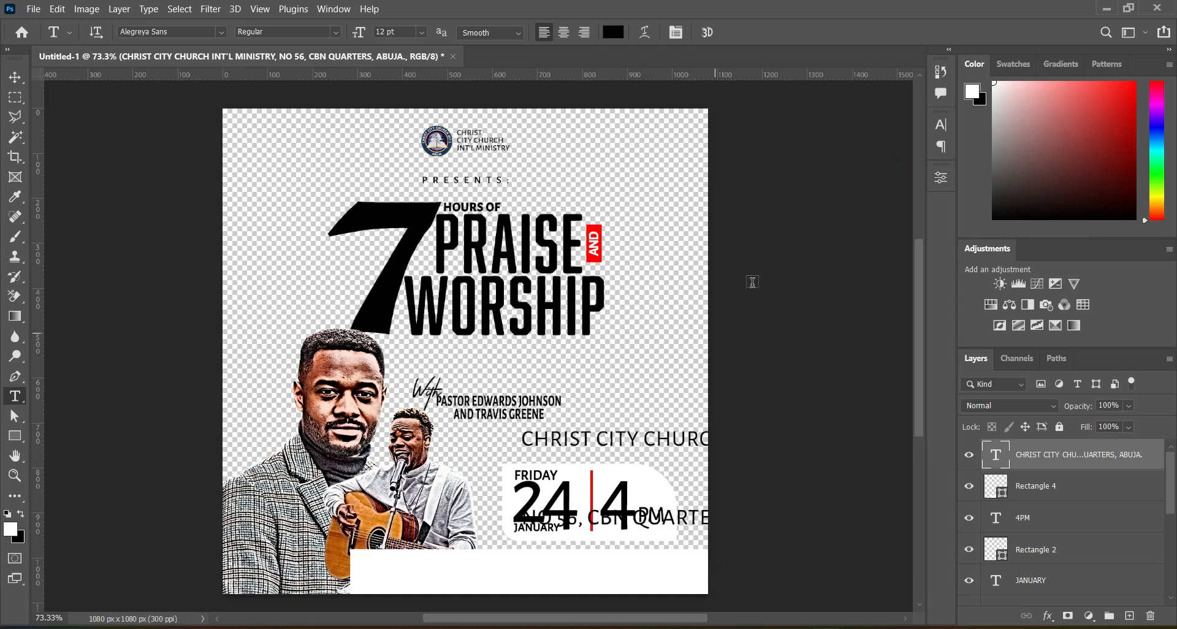
# Set the leading of the church address text to 7 pt
pyautogui.press('v')
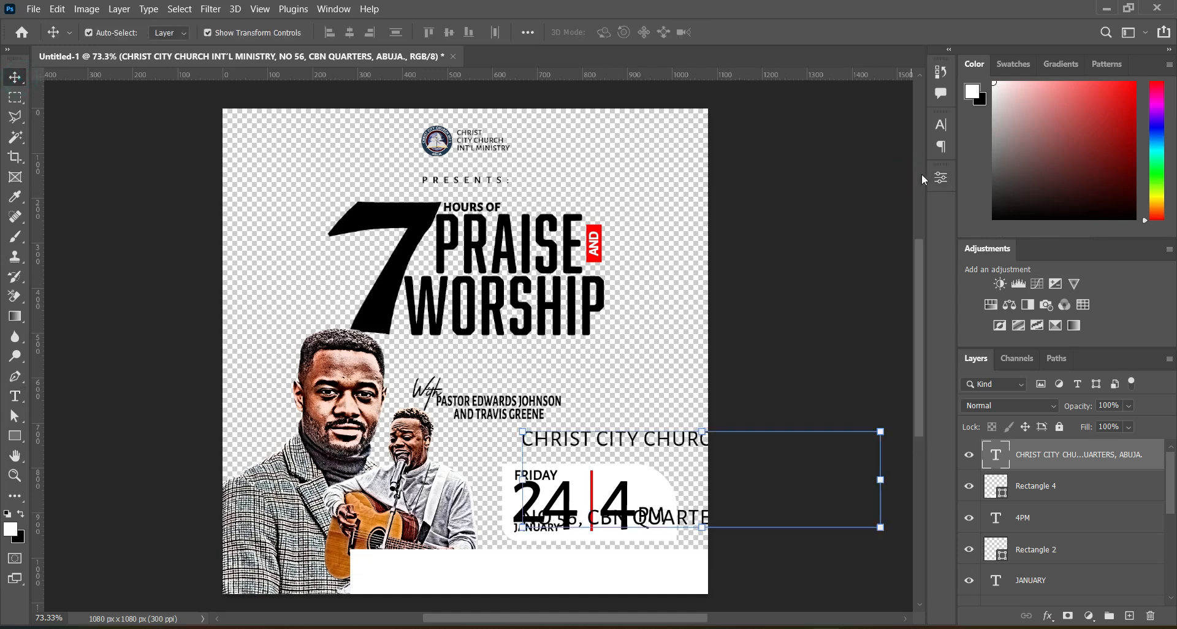
pyautogui.click(14, 397)
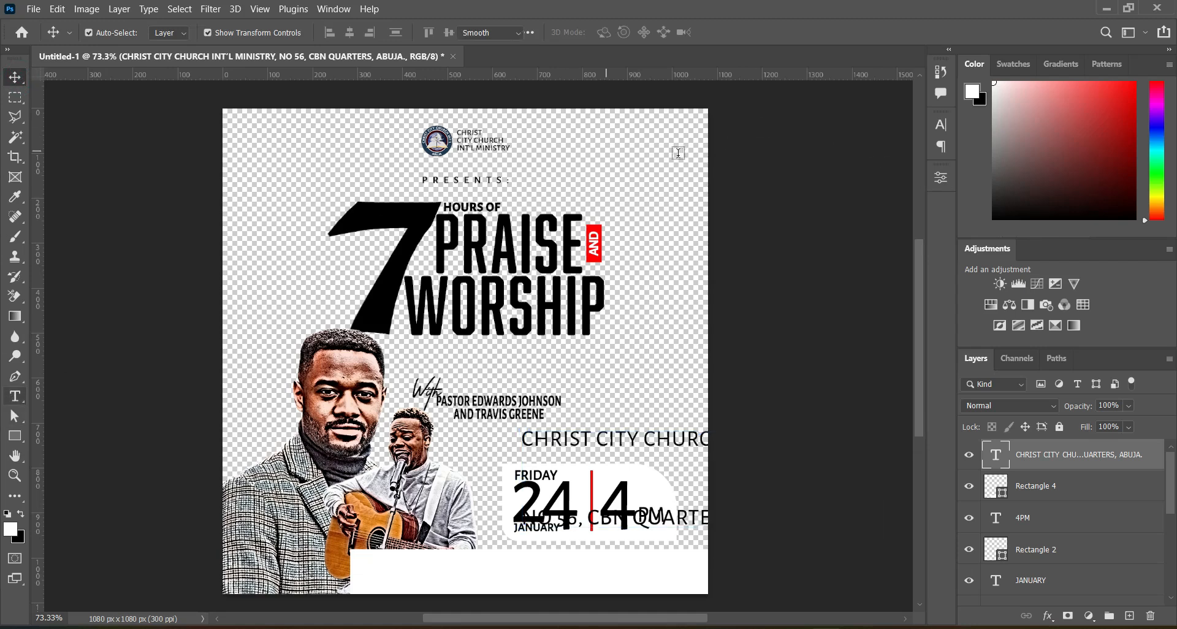
pyautogui.click(941, 125)
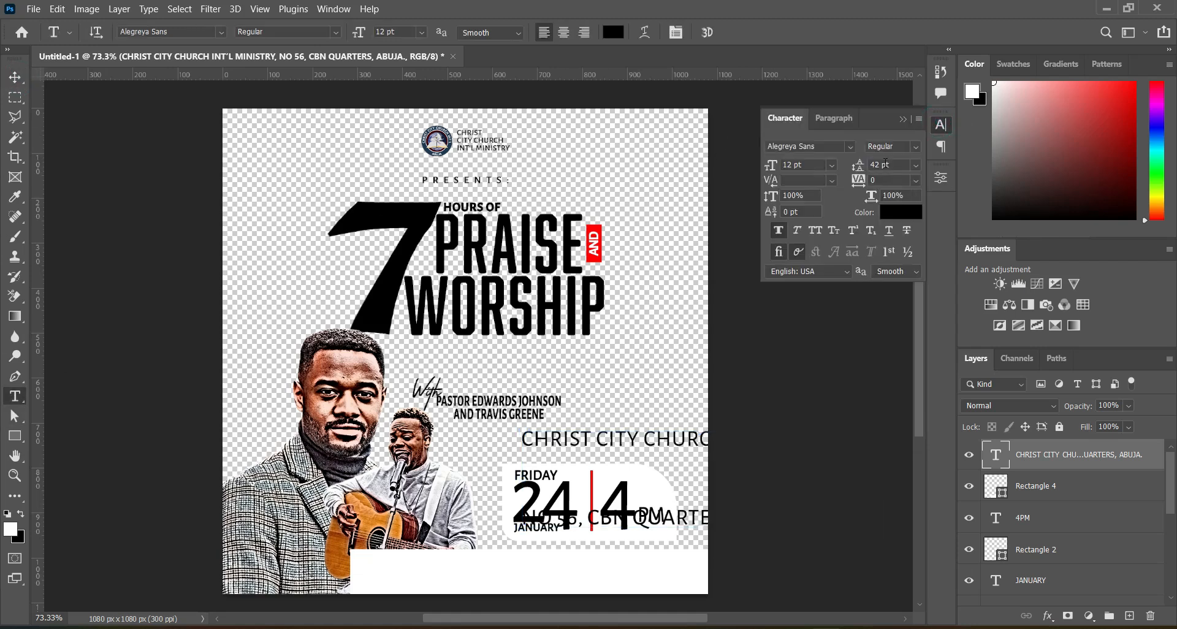
pyautogui.click(892, 163)
pyautogui.write('7')
pyautogui.press('Return')
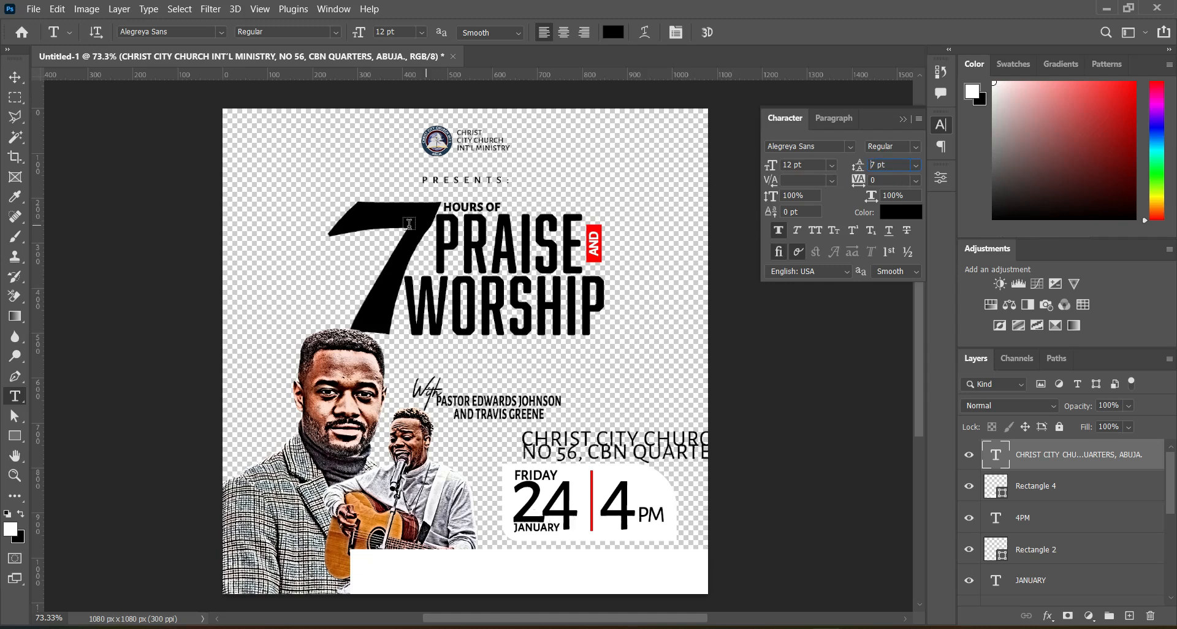
# Scale the church address text to about 41% on the white strip at the flyer's bottom, and set its leading to 5 pt
pyautogui.click(15, 77)
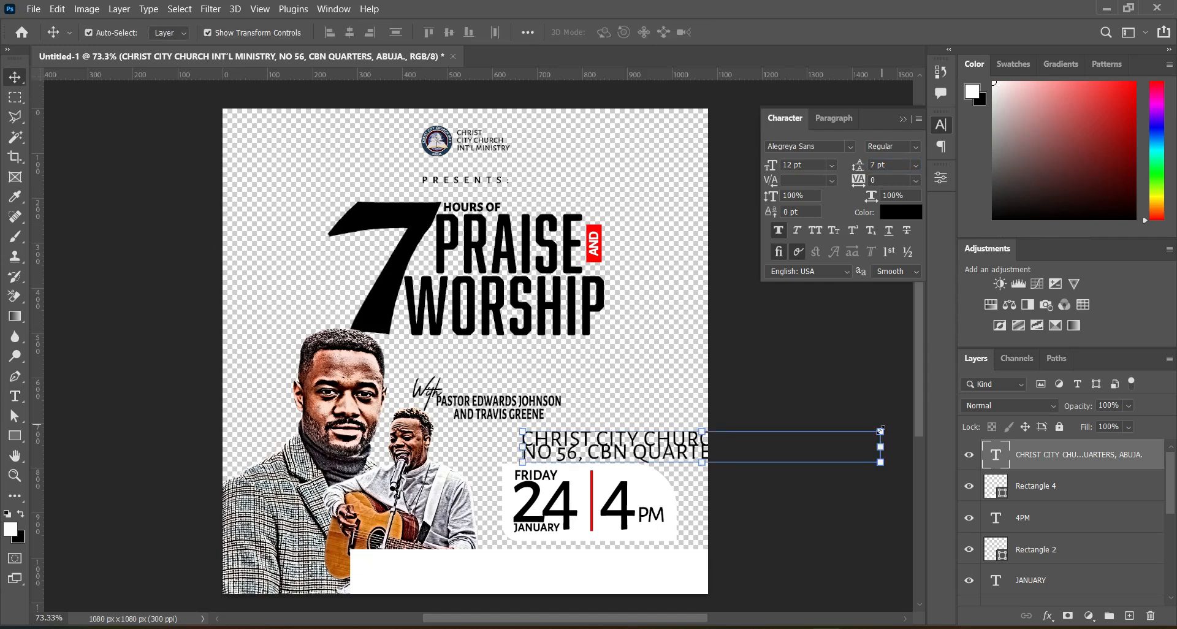
pyautogui.moveTo(885, 446); pyautogui.dragTo(676, 565)
pyautogui.moveTo(523, 568); pyautogui.dragTo(528, 569)
pyautogui.click(763, 32)
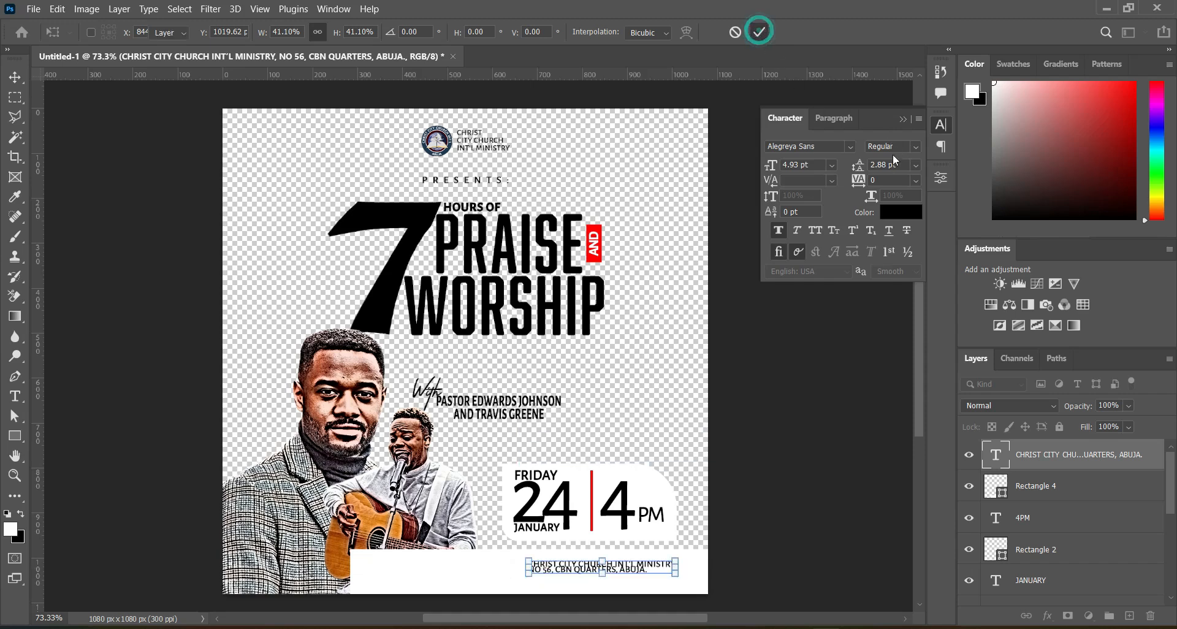
pyautogui.click(898, 163)
pyautogui.write('5')
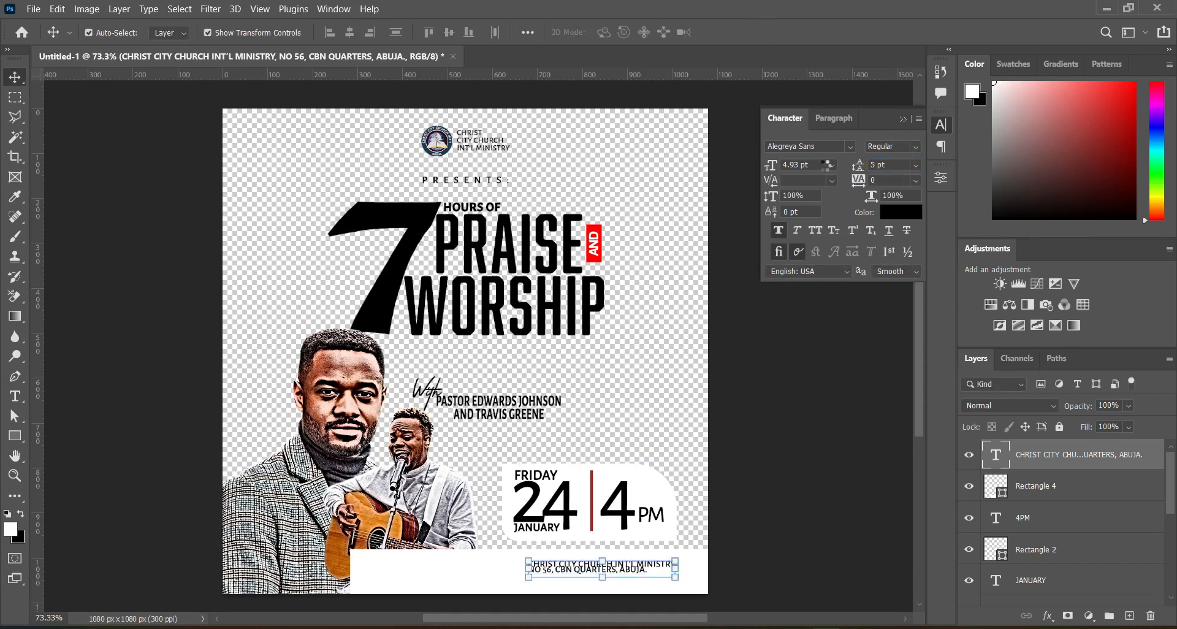
# Place the download-removebg-preview location pin image beside the church address text, scaled to about 2.8%
pyautogui.click(741, 410)
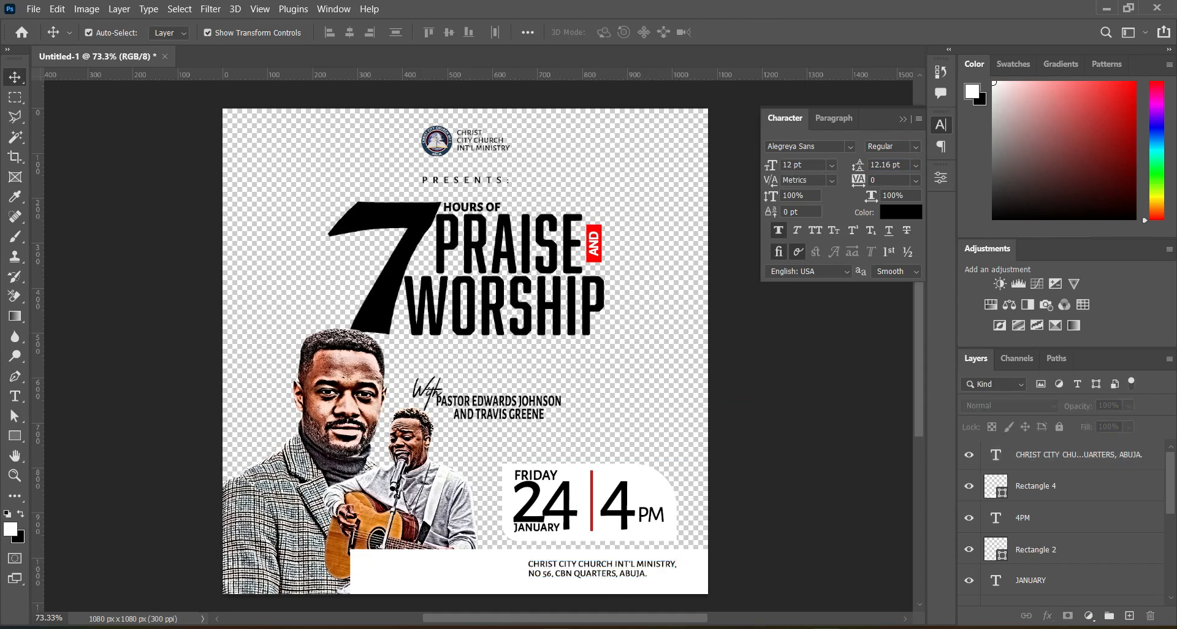
pyautogui.hotkey('alt', 'Tab')
pyautogui.click(732, 340)
pyautogui.moveTo(985, 173); pyautogui.dragTo(138, 407)
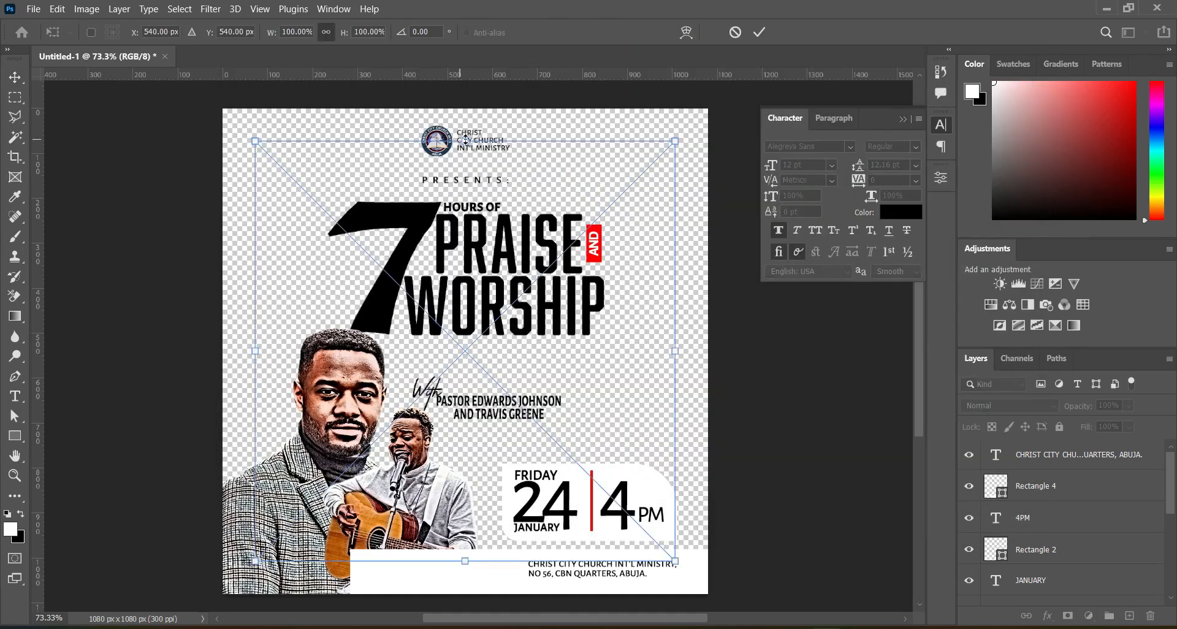
pyautogui.moveTo(465, 140); pyautogui.dragTo(455, 548)
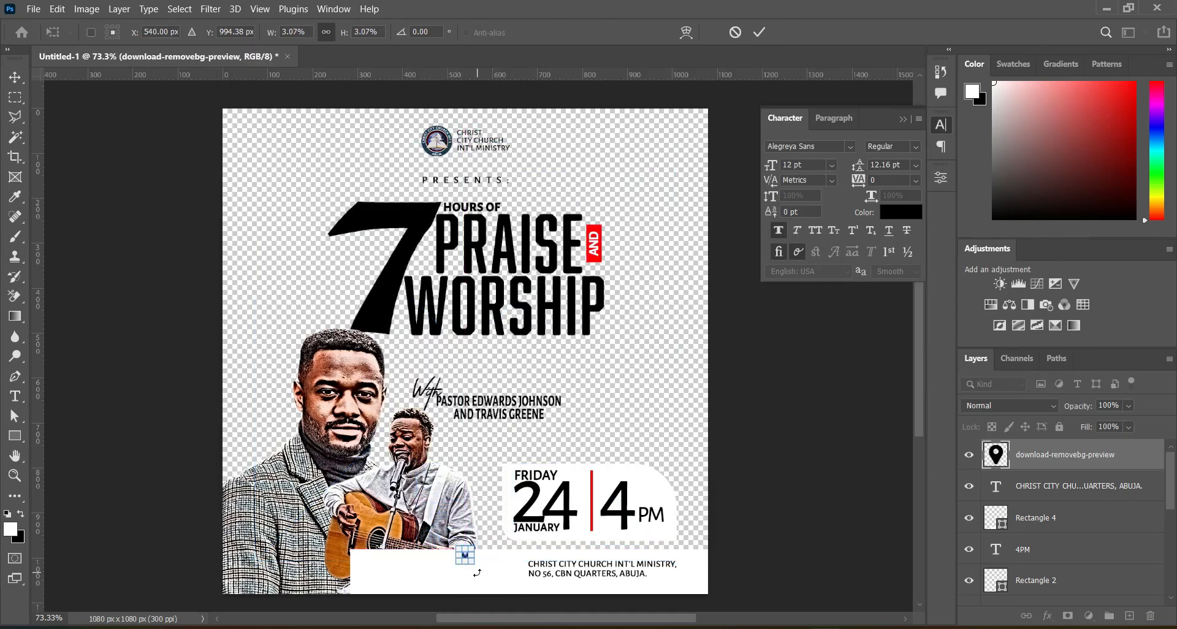
pyautogui.scroll(4, 477, 573)
pyautogui.moveTo(460, 545); pyautogui.dragTo(566, 556)
pyautogui.click(761, 34)
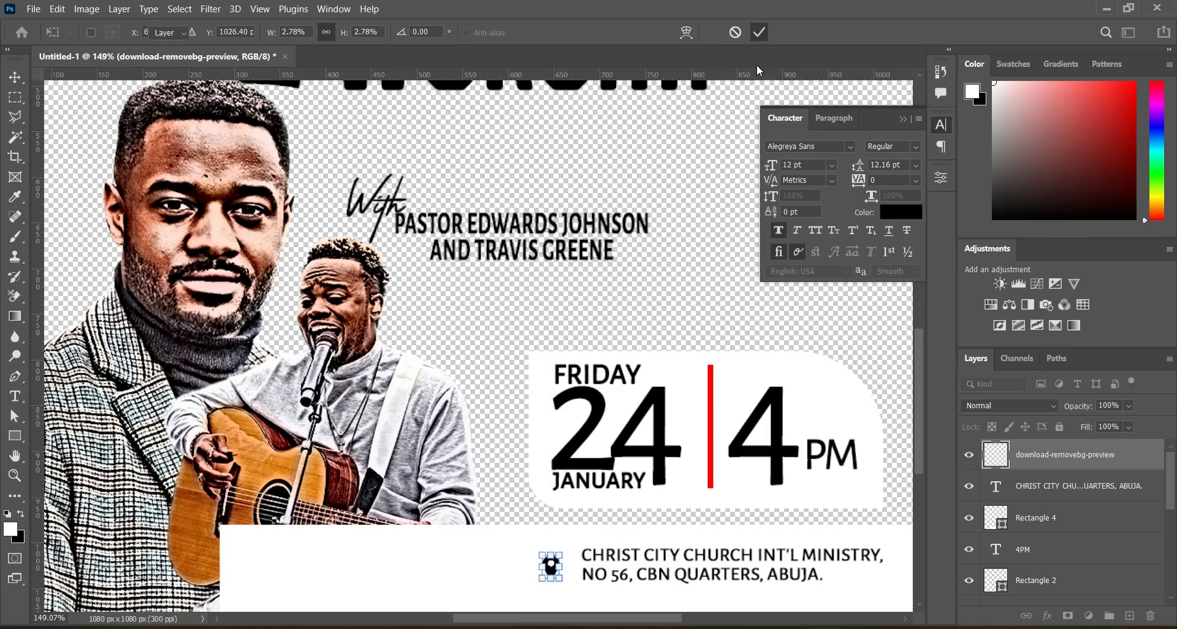
# Move the white address strip's Rectangle 4 layer below the two guest photo layers so both photos overlap it
pyautogui.hotkey('ctrl', '0')
pyautogui.keyDown('ctrl'); pyautogui.click(778, 423); pyautogui.keyUp('ctrl')
pyautogui.keyDown('ctrl'); pyautogui.click(464, 574); pyautogui.keyUp('ctrl')
pyautogui.moveTo(1080, 534); pyautogui.dragTo(1058, 573)
pyautogui.scroll(-2, 1040, 510)
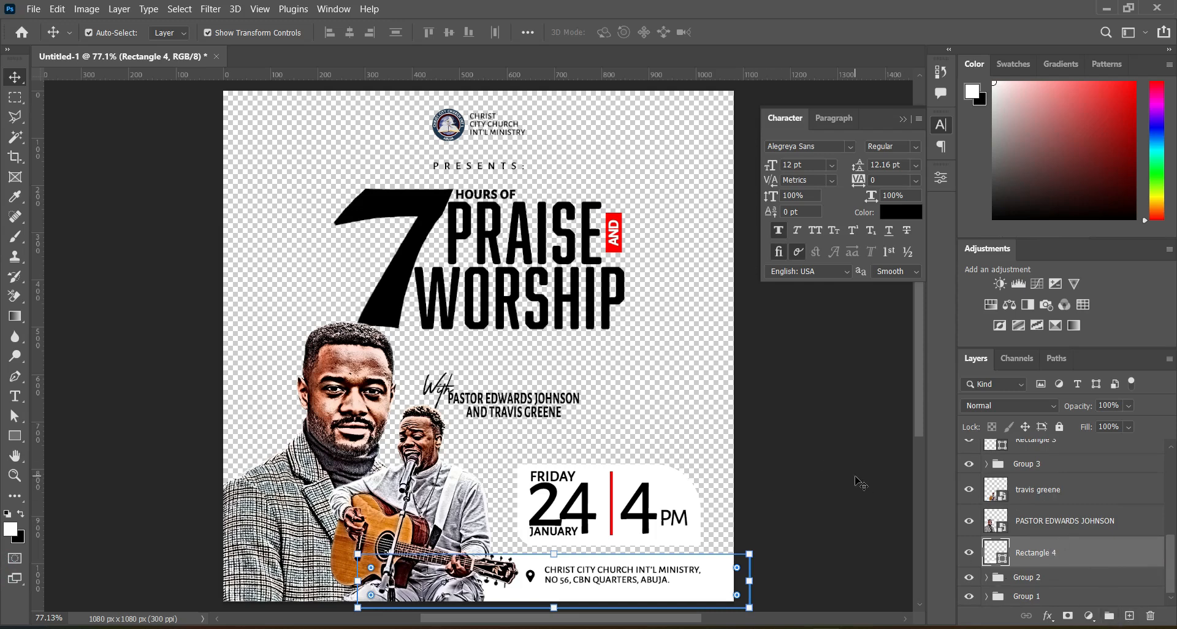
# Place the Church backgrounds (12) image directly above Group 2, scaled to about 15% in the canvas's upper-left corner
pyautogui.click(1034, 579)
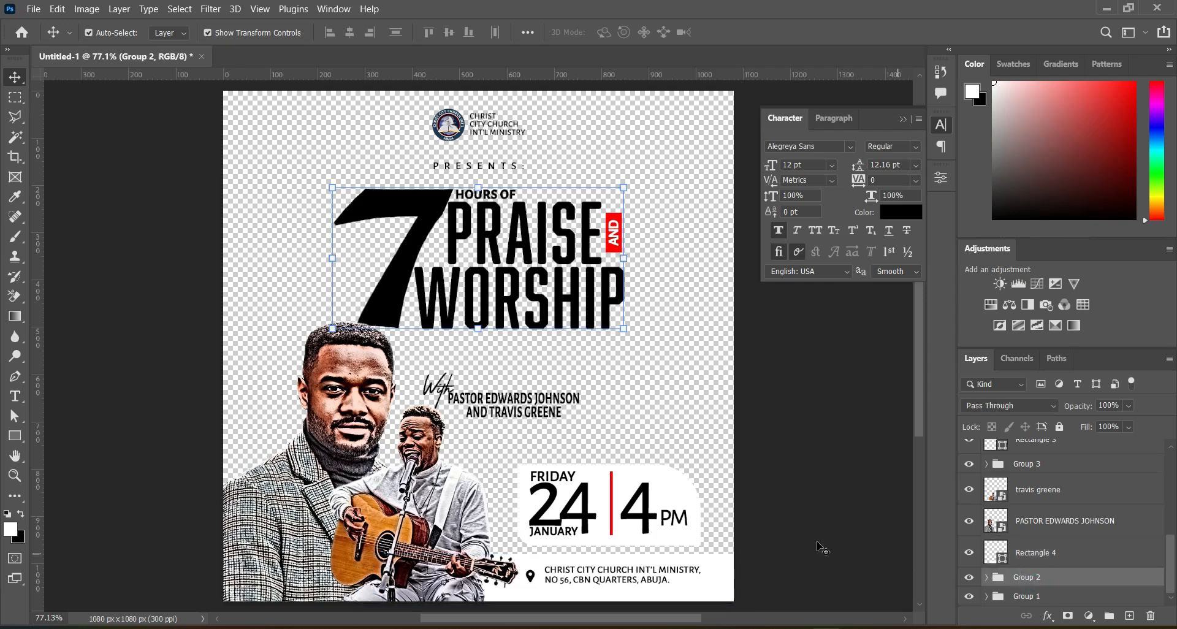
pyautogui.moveTo(557, 626)
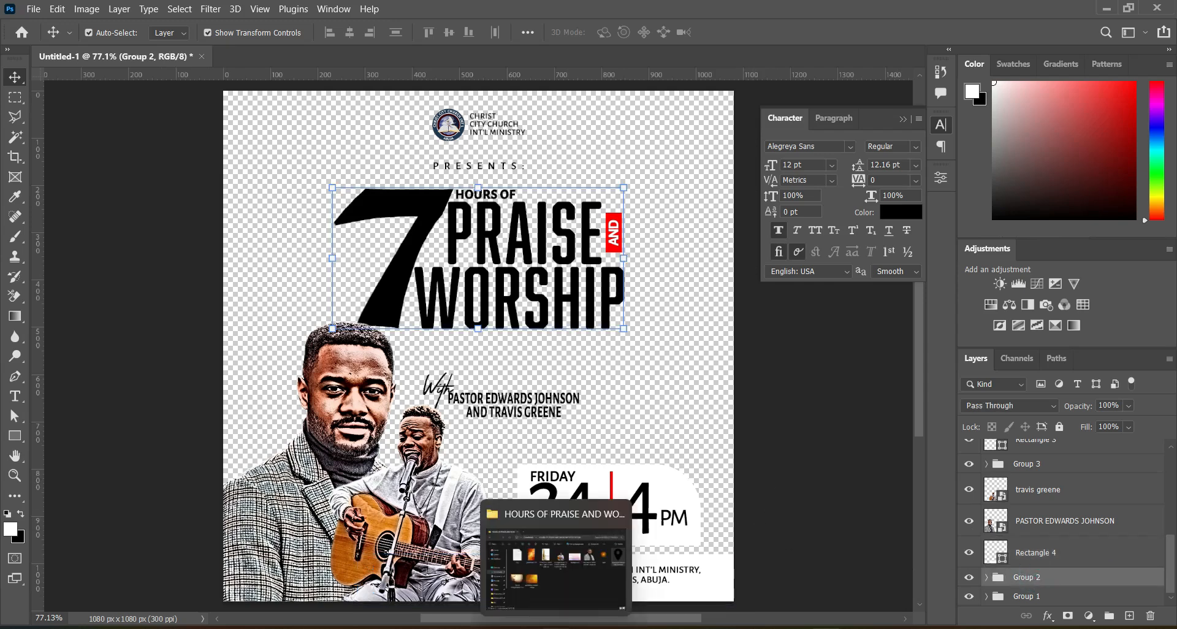
pyautogui.click(557, 567)
pyautogui.click(618, 332)
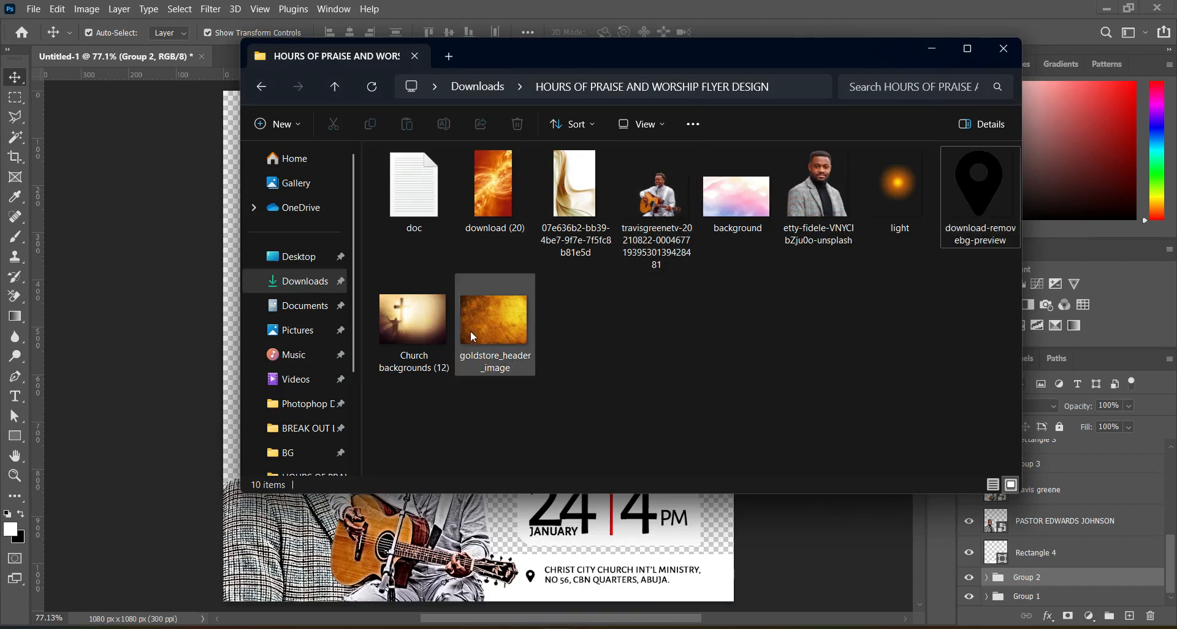
pyautogui.moveTo(421, 321); pyautogui.dragTo(208, 350)
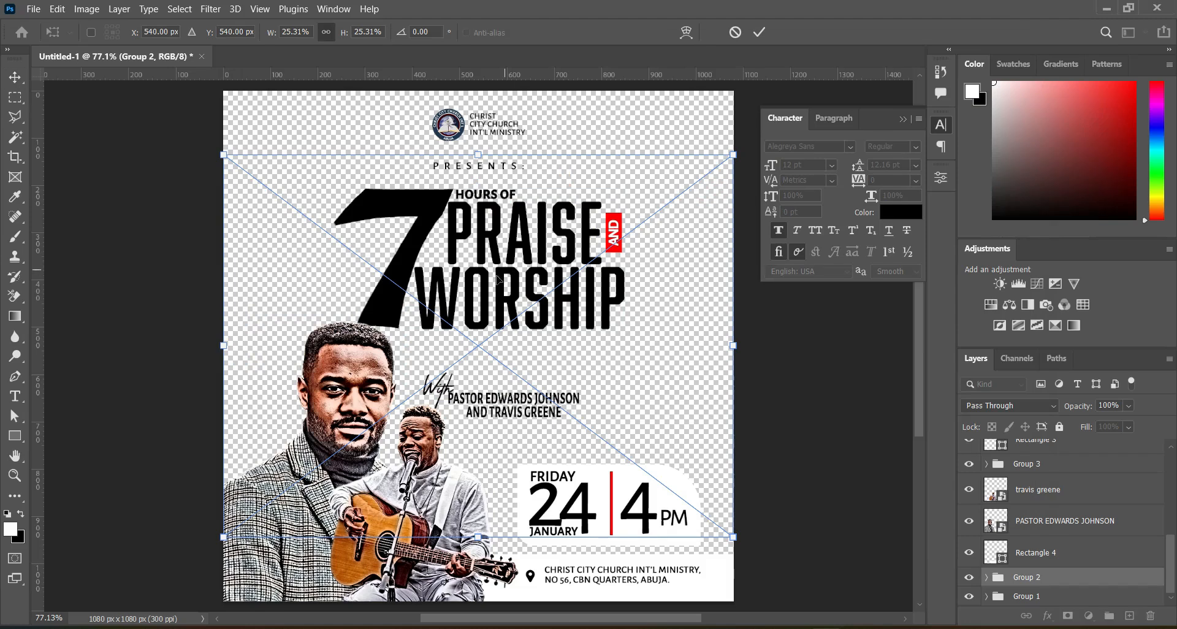
pyautogui.moveTo(649, 333); pyautogui.dragTo(653, 299)
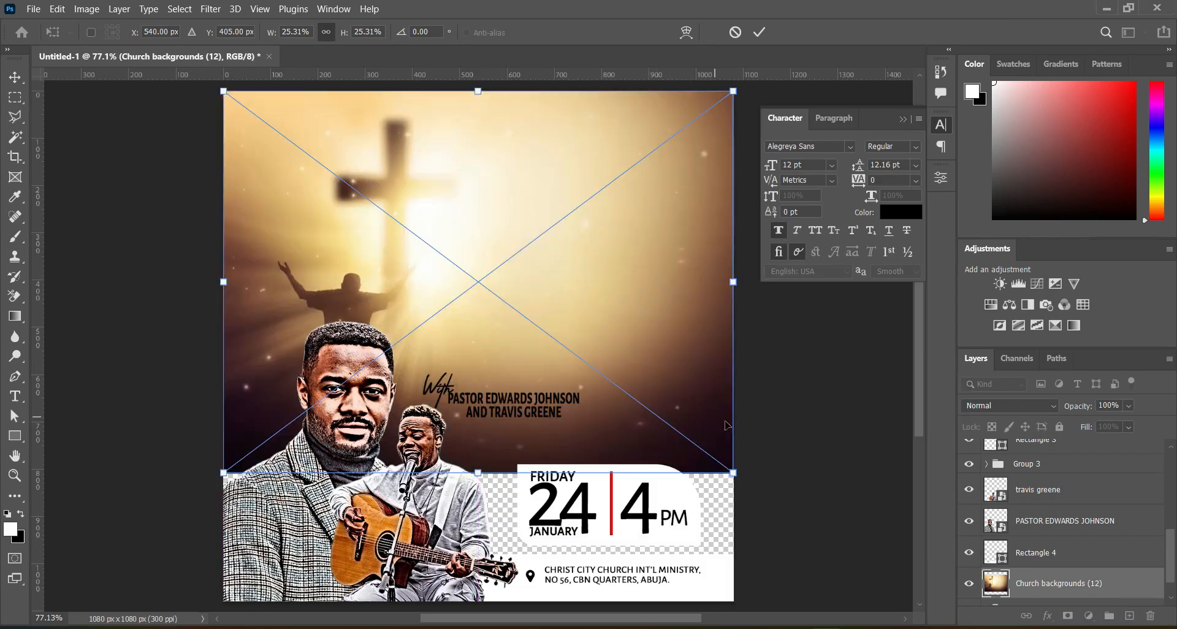
pyautogui.moveTo(734, 474); pyautogui.dragTo(519, 337)
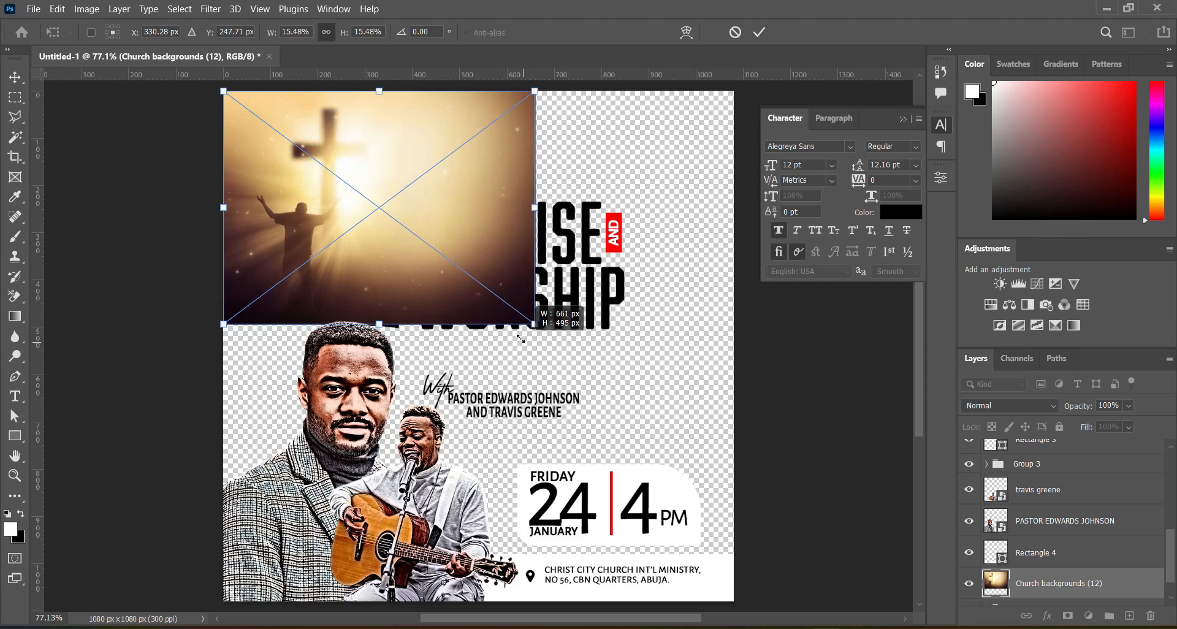
pyautogui.click(759, 31)
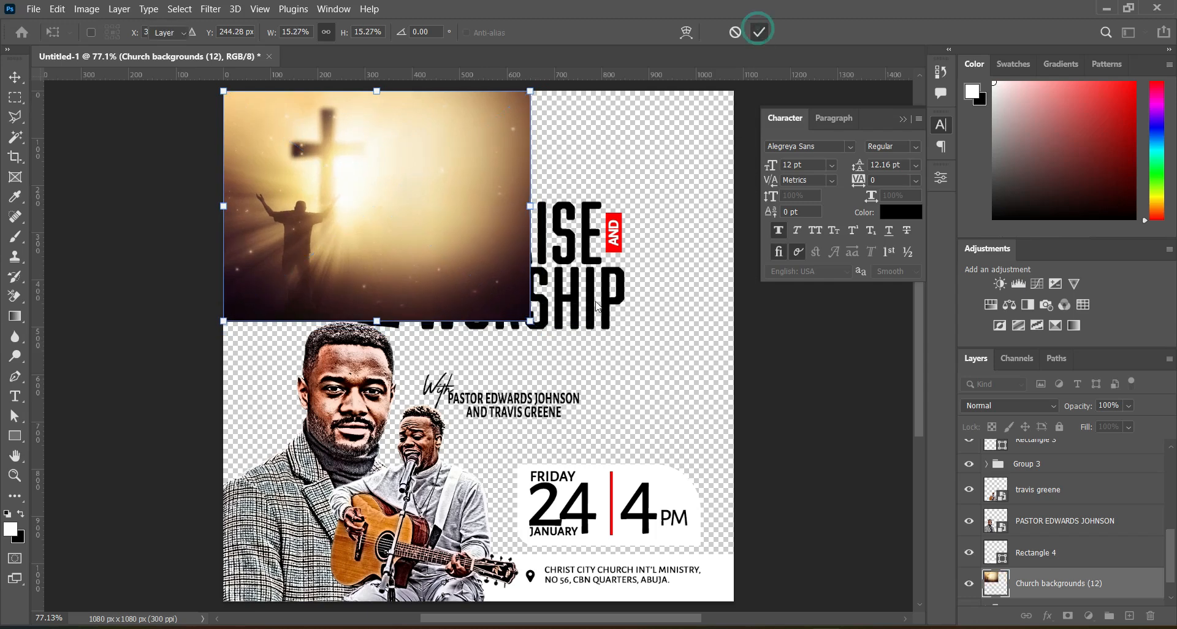
# Place the background cloud image, scaled down over the canvas's upper-right area, and stack it below Church backgrounds (12)
pyautogui.click(543, 627)
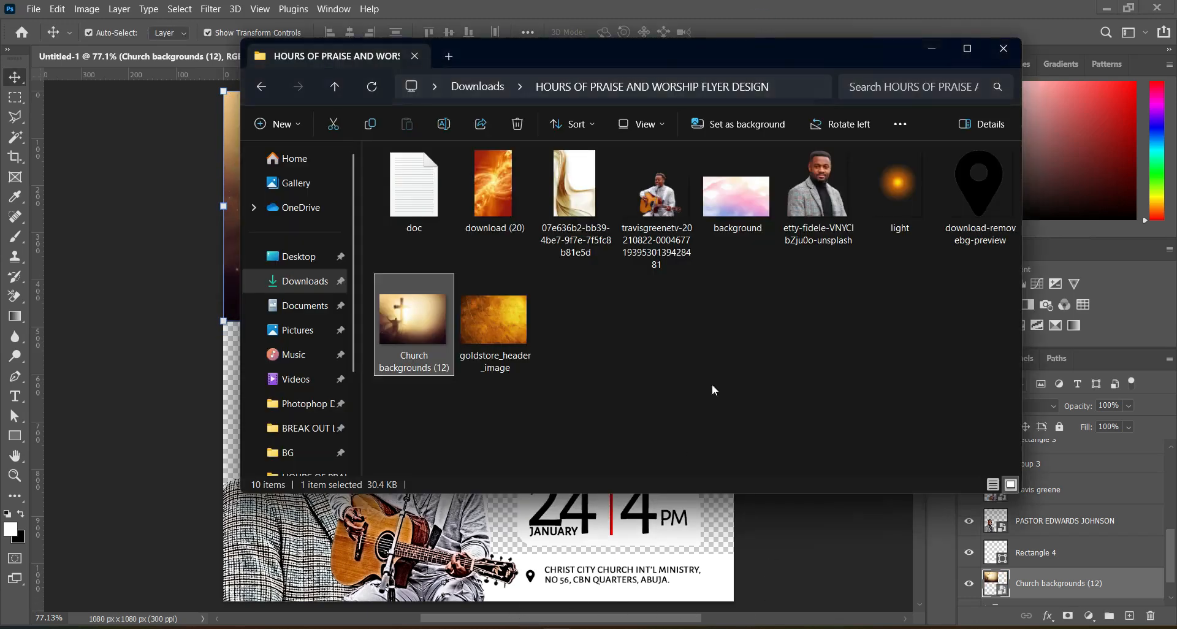
pyautogui.click(753, 192)
pyautogui.moveTo(752, 200); pyautogui.dragTo(157, 329)
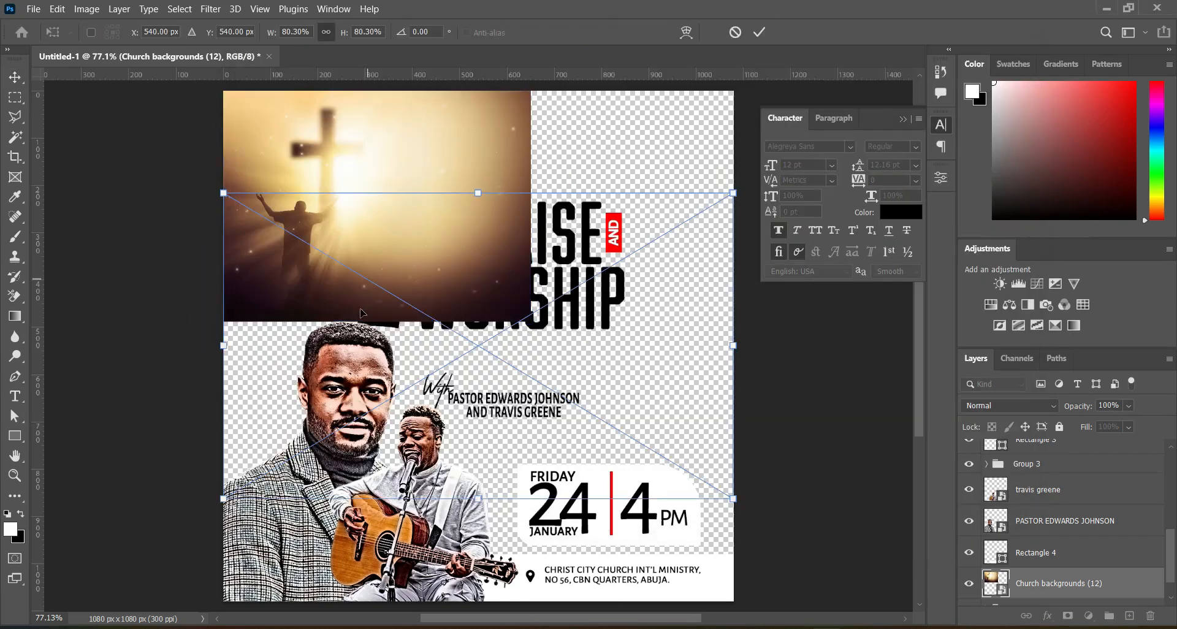
pyautogui.moveTo(217, 503); pyautogui.dragTo(381, 378)
pyautogui.moveTo(441, 306); pyautogui.dragTo(450, 205)
pyautogui.moveTo(380, 298); pyautogui.dragTo(342, 320)
pyautogui.press('Return')
pyautogui.scroll(-2, 1071, 570)
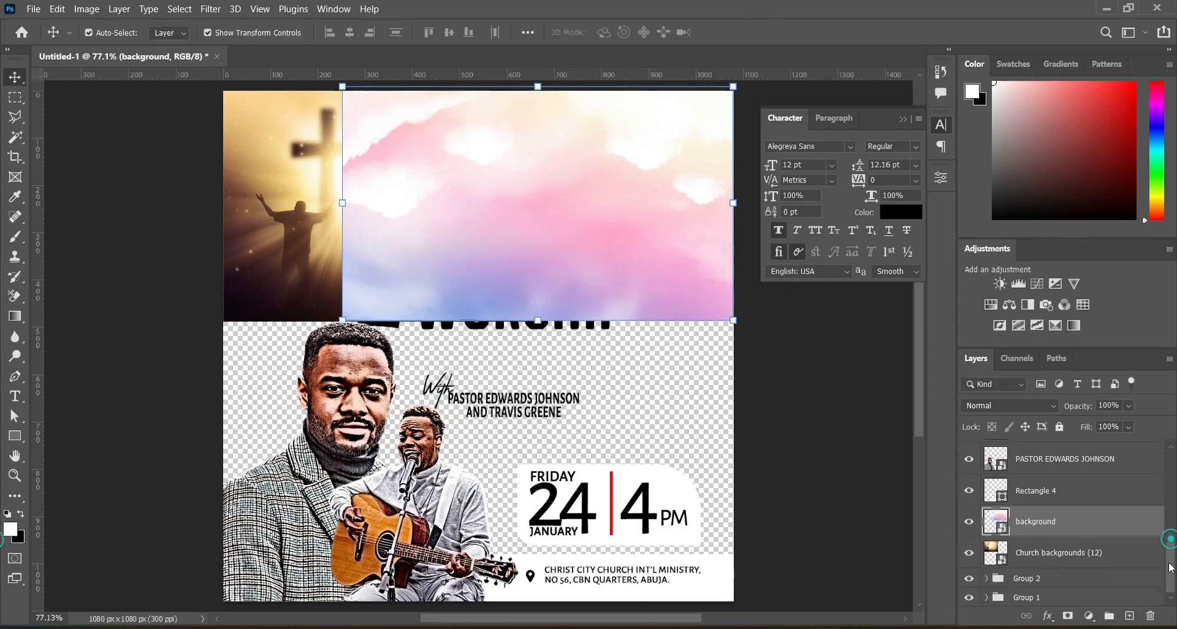
pyautogui.moveTo(1073, 516); pyautogui.dragTo(1065, 519)
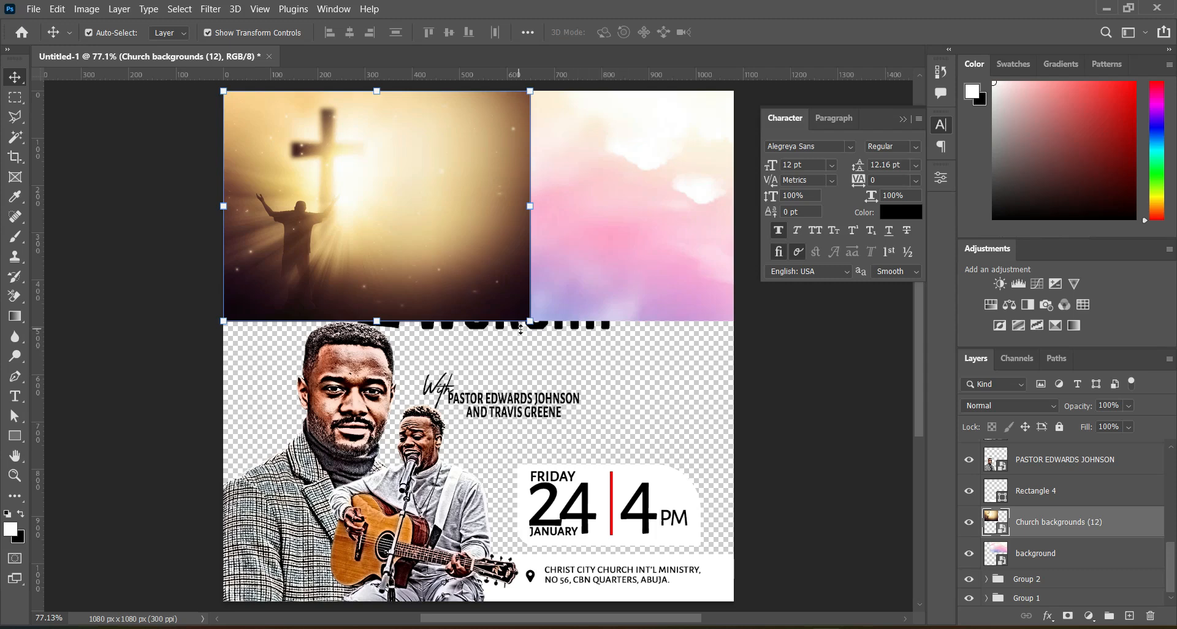
# Add a layer mask to Church backgrounds (12) and fade its right edge into the clouds with a black-to-transparent linear gradient
pyautogui.click(1068, 615)
pyautogui.press('x')
pyautogui.press('g')
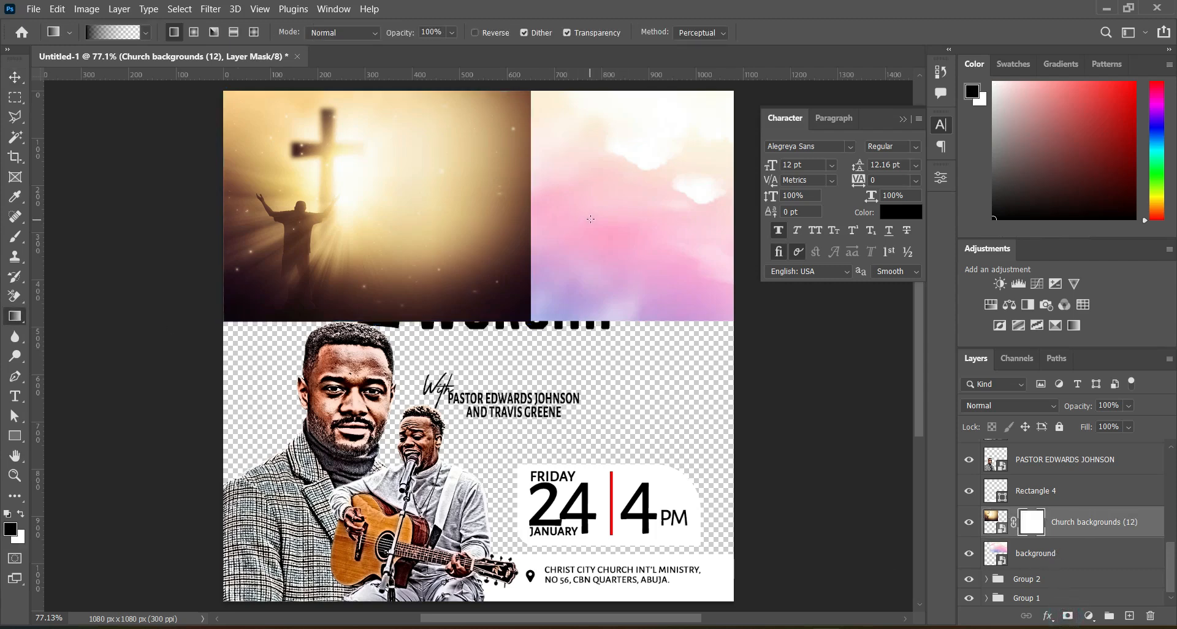
pyautogui.moveTo(569, 202); pyautogui.dragTo(406, 203)
pyautogui.moveTo(549, 210); pyautogui.dragTo(364, 210)
pyautogui.moveTo(544, 205); pyautogui.dragTo(379, 208)
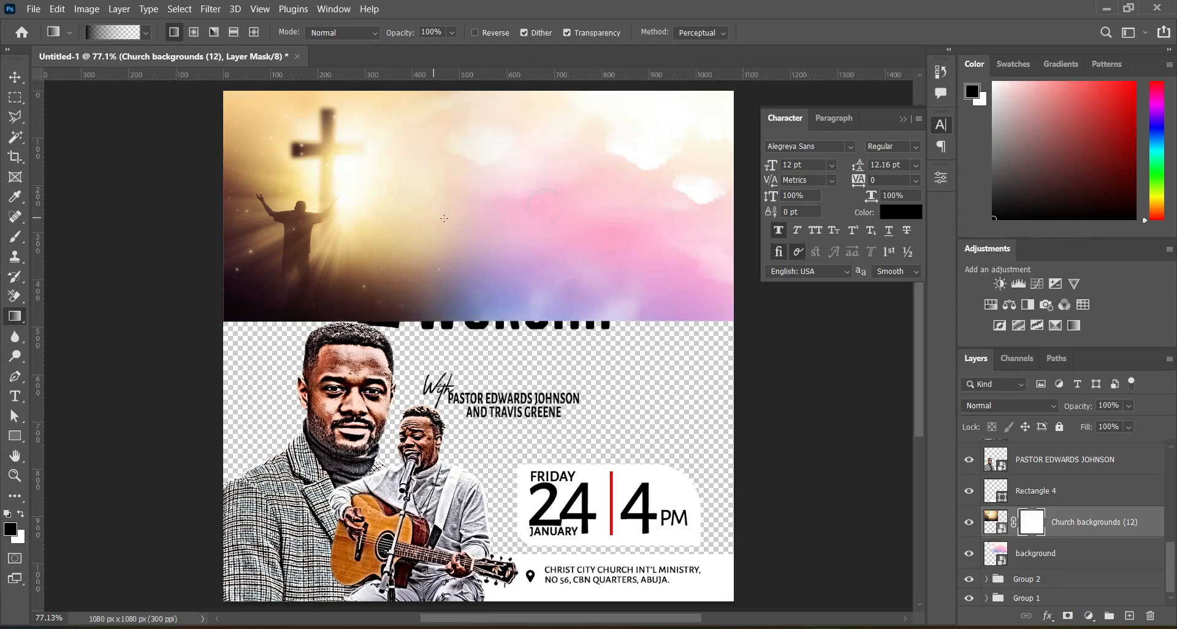
# Add a layer mask to the background cloud layer and set black as the foreground color
pyautogui.press('x')
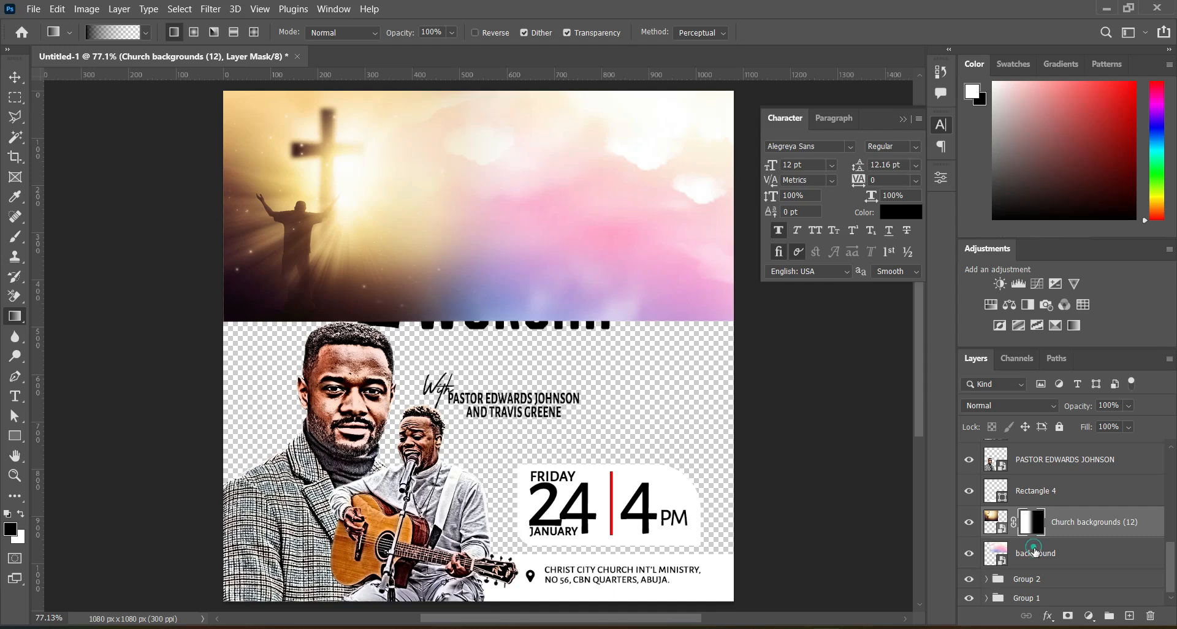
pyautogui.click(1035, 553)
pyautogui.click(1067, 617)
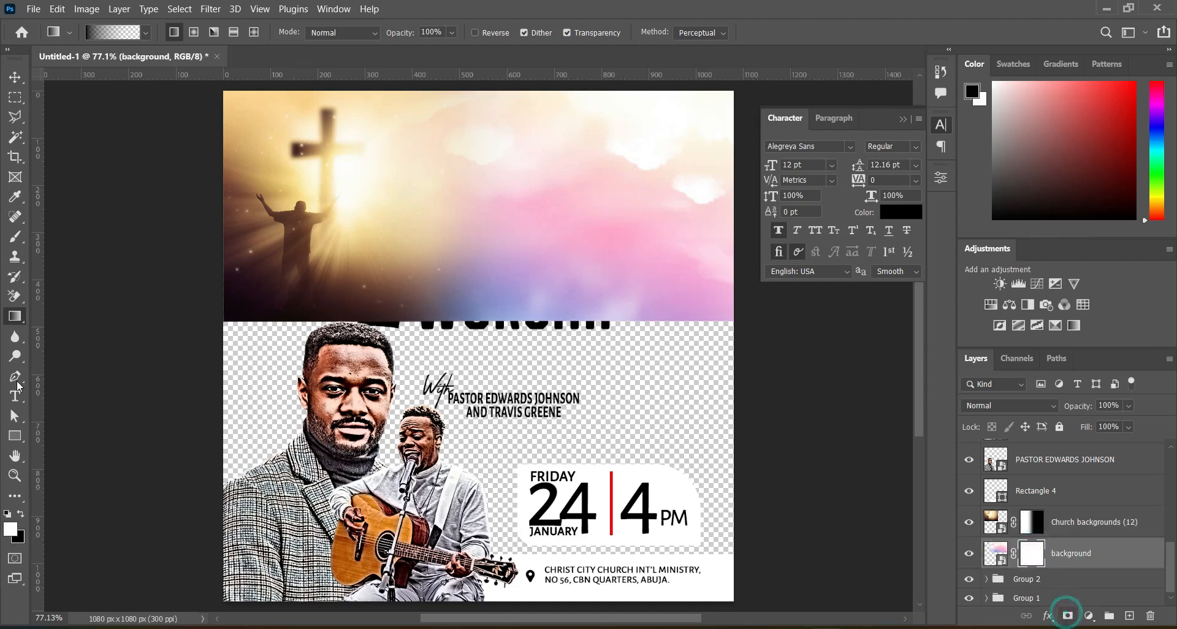
pyautogui.press('x')
pyautogui.moveTo(315, 202); pyautogui.dragTo(487, 193)
pyautogui.moveTo(355, 202); pyautogui.dragTo(477, 196)
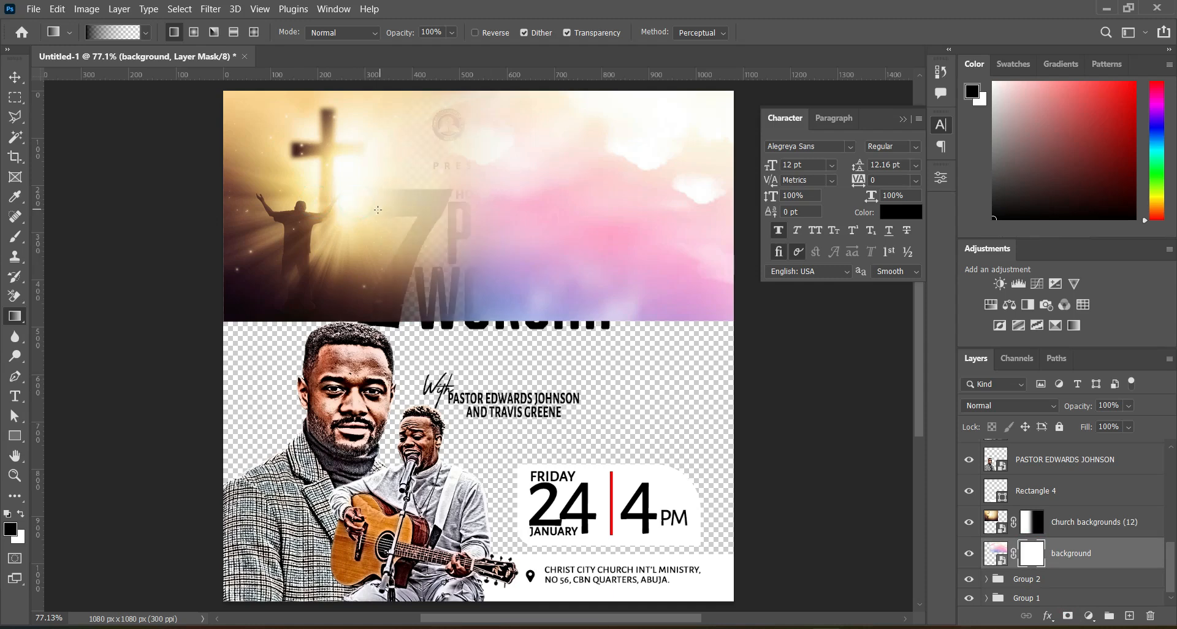
pyautogui.hotkey('ctrl', 'z')
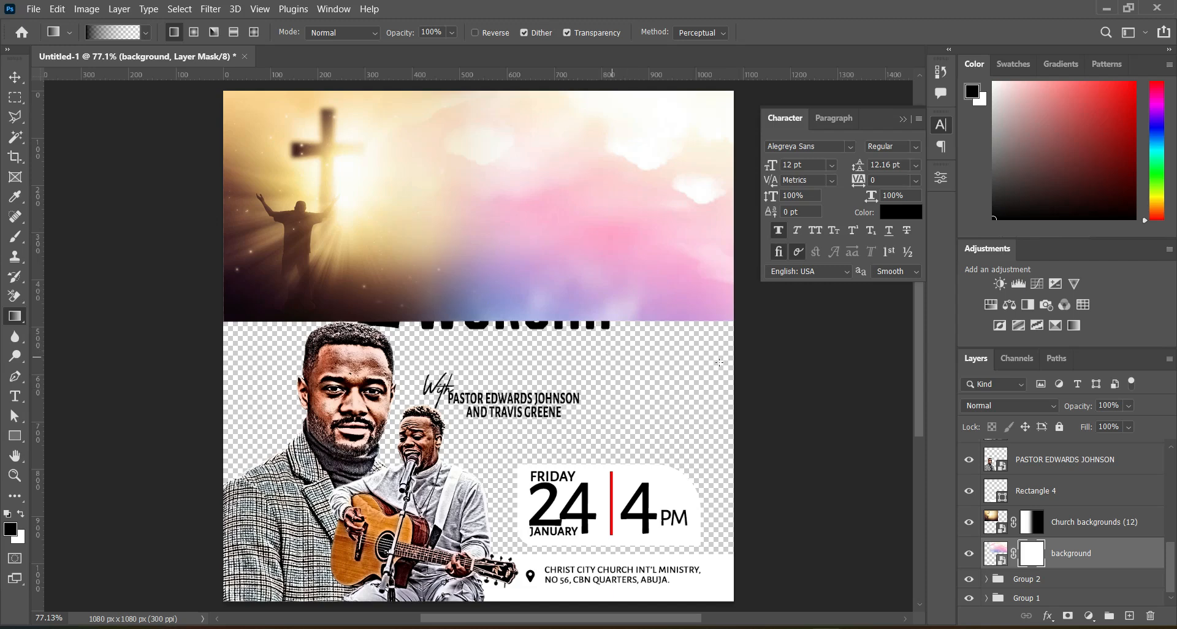
# Fade the lower edges of the background and Church backgrounds (12) images with black-to-transparent linear gradients on their layer masks
pyautogui.moveTo(549, 276); pyautogui.dragTo(549, 356)
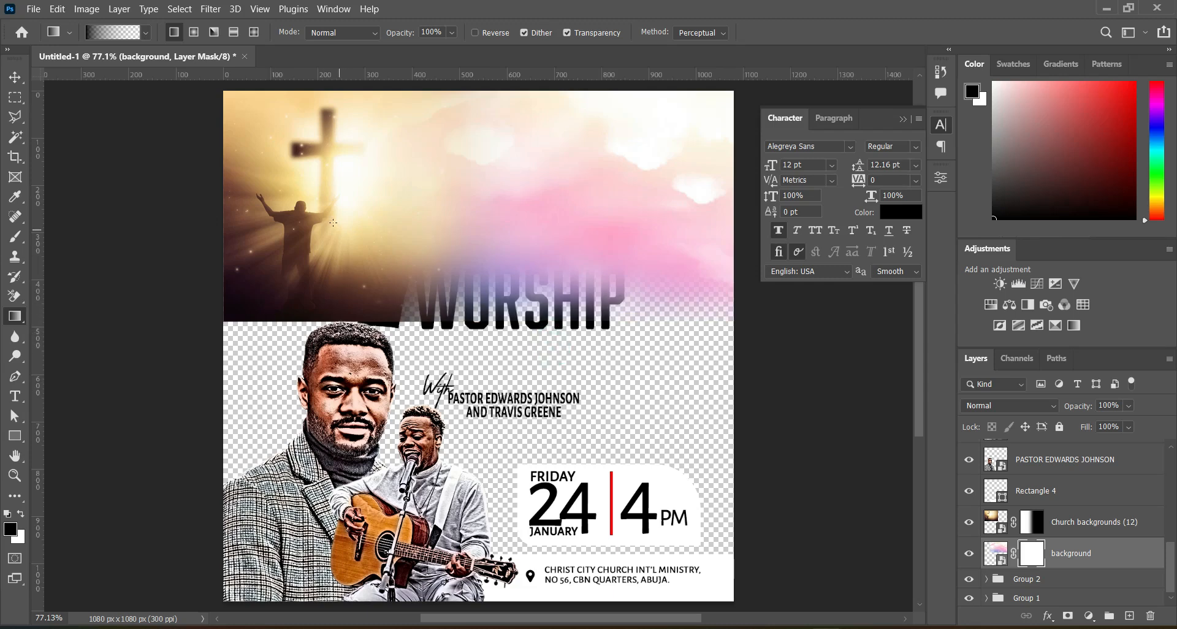
pyautogui.moveTo(239, 204); pyautogui.dragTo(391, 207)
pyautogui.click(1059, 514)
pyautogui.click(1036, 523)
pyautogui.press('x')
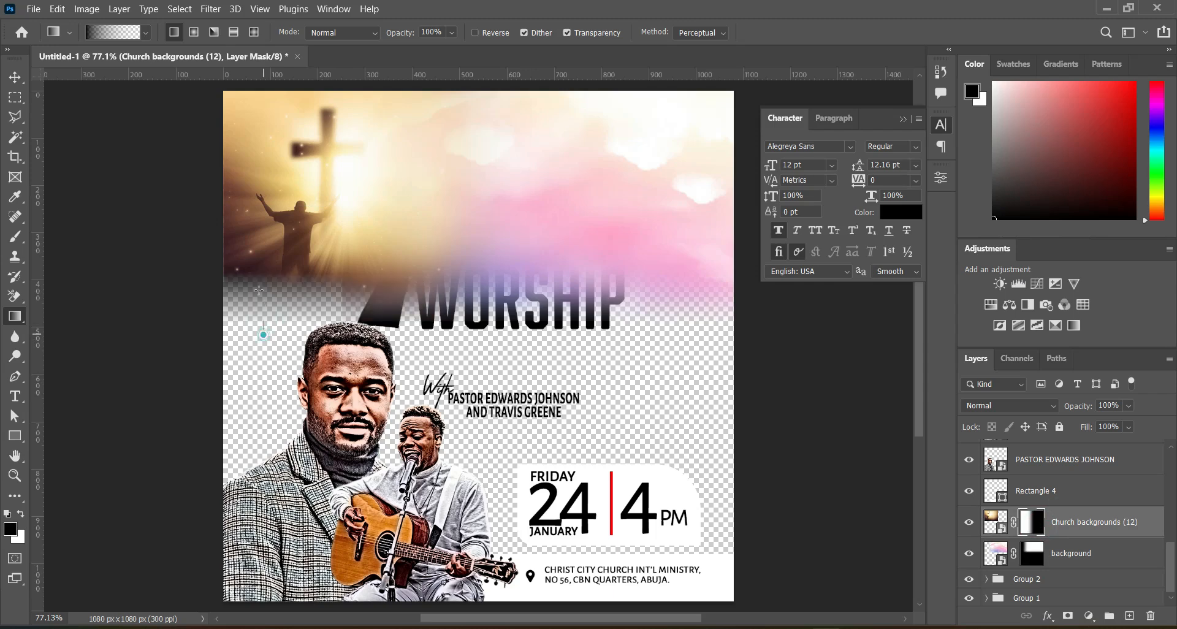
# Place the goldstore_header_image texture on the flyer and move its layer below the background cloud layer
pyautogui.click(15, 77)
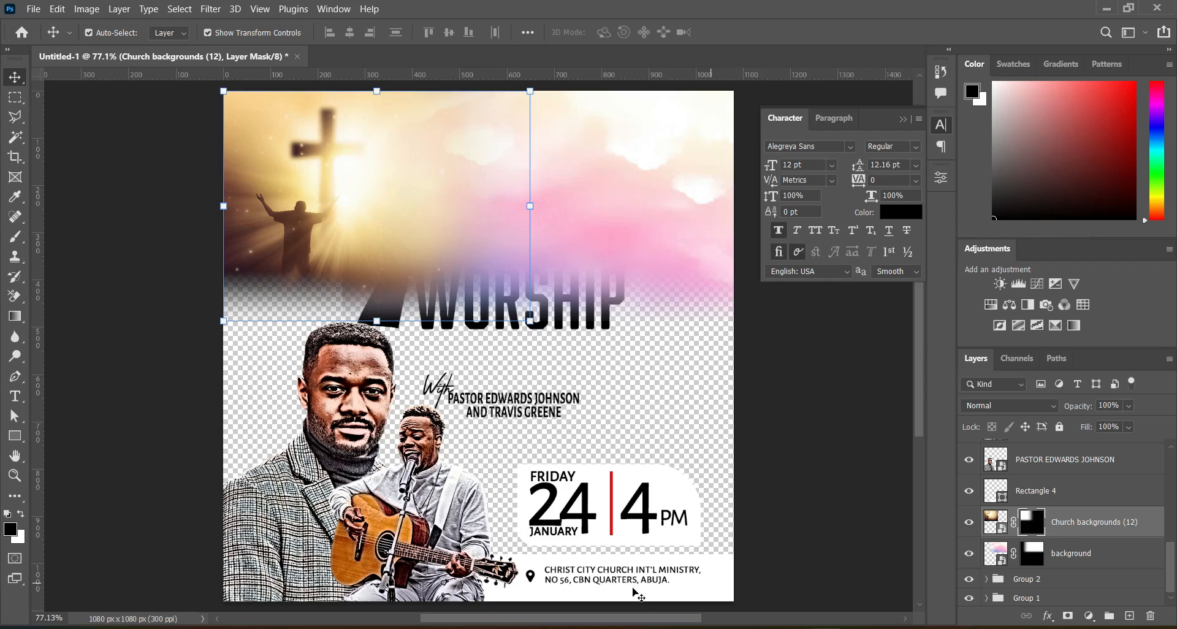
pyautogui.click(555, 626)
pyautogui.moveTo(506, 334); pyautogui.dragTo(160, 403)
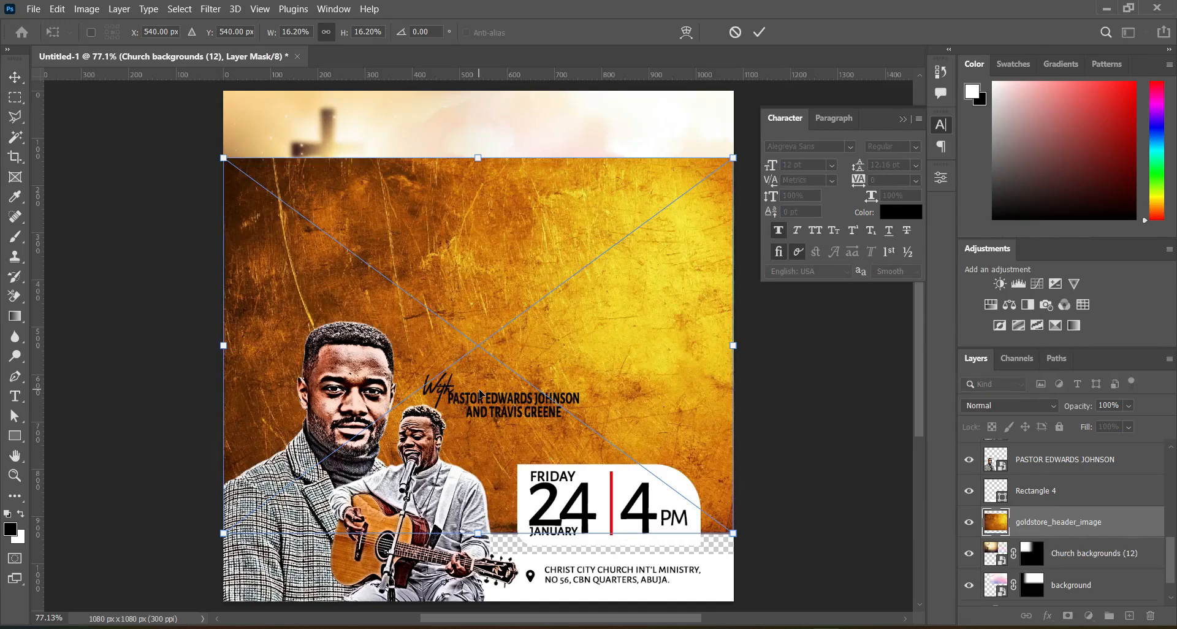
pyautogui.moveTo(1103, 524); pyautogui.dragTo(1068, 600)
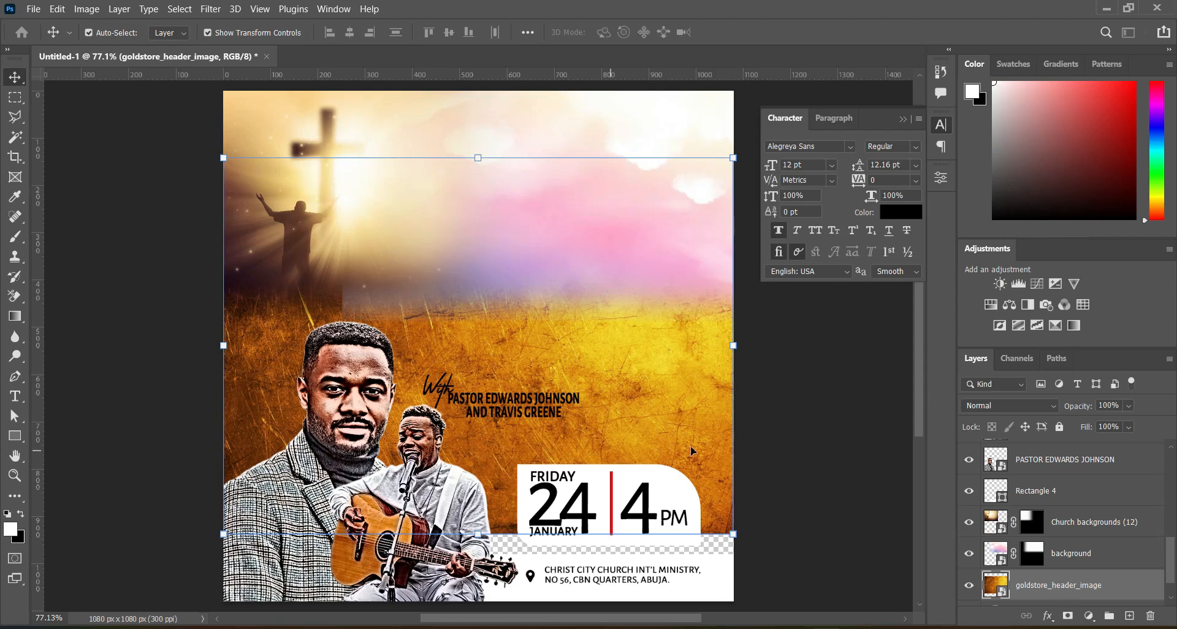
# Scale goldstore_header_image to about 17.25% and position it to cover the flyer's lower part behind the guests and date box
pyautogui.moveTo(712, 424); pyautogui.dragTo(711, 506)
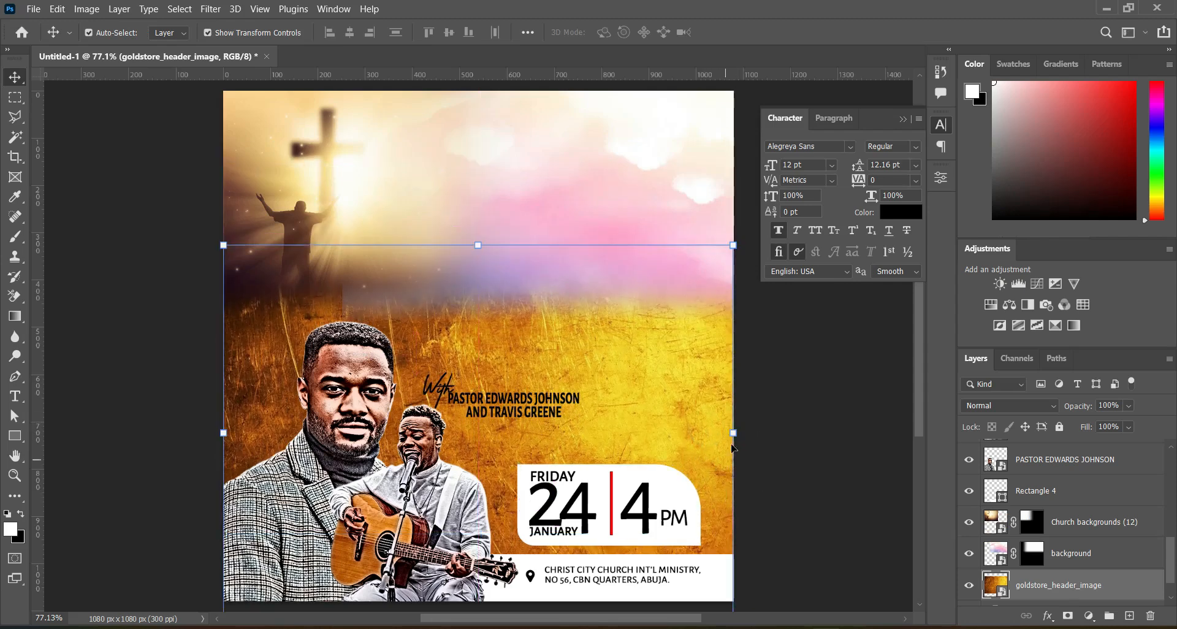
pyautogui.moveTo(734, 431); pyautogui.dragTo(748, 432)
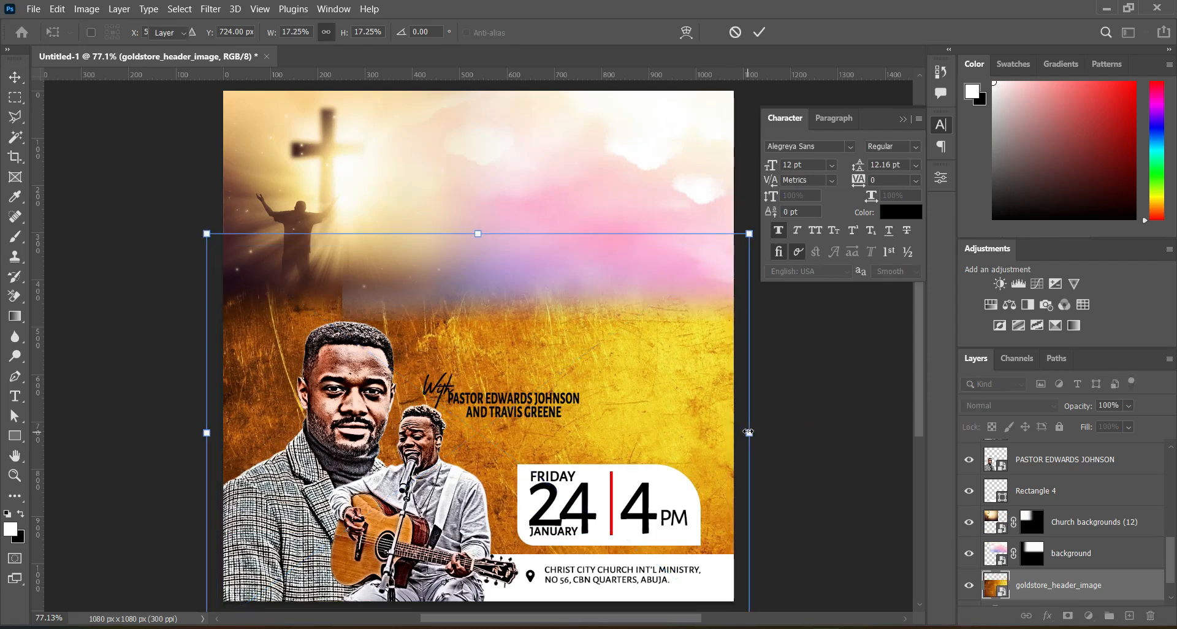
pyautogui.press('Return')
pyautogui.moveTo(685, 410); pyautogui.dragTo(689, 398)
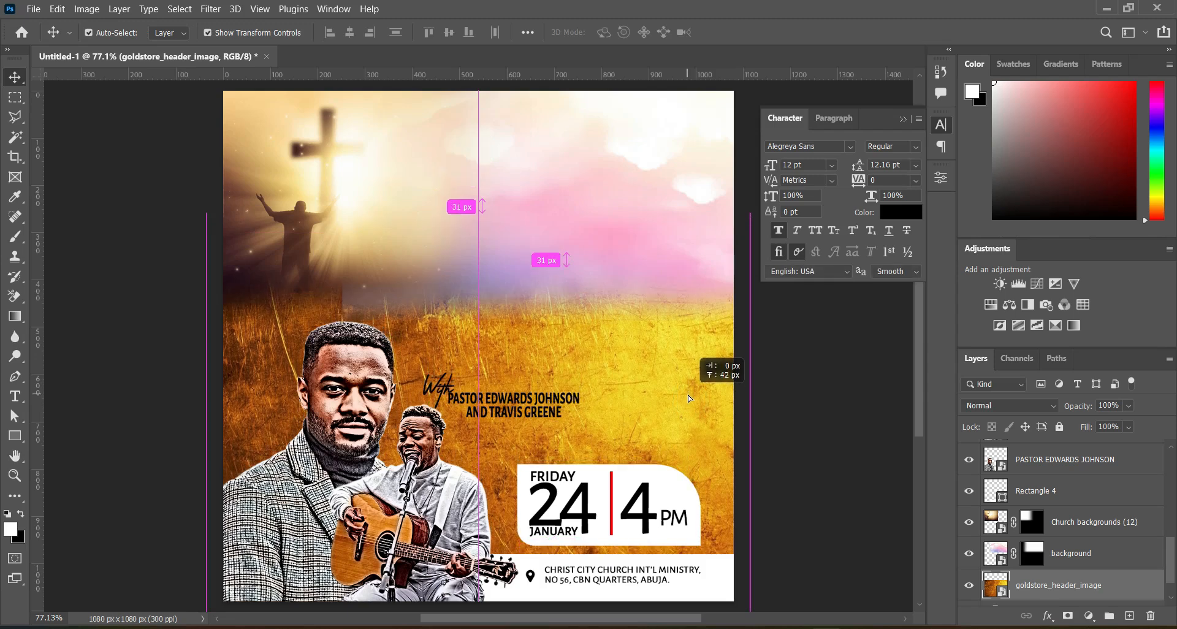
pyautogui.moveTo(688, 397); pyautogui.dragTo(688, 398)
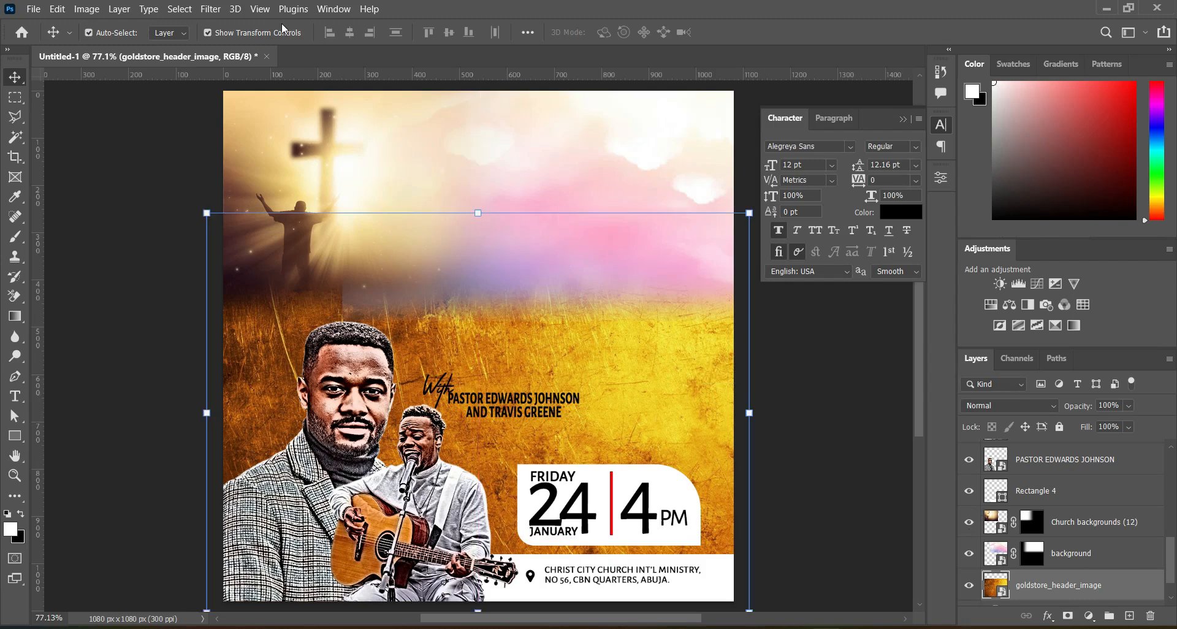
# Apply a Gaussian Blur with a 7.0-pixel radius to the goldstore_header_image layer
pyautogui.click(209, 9)
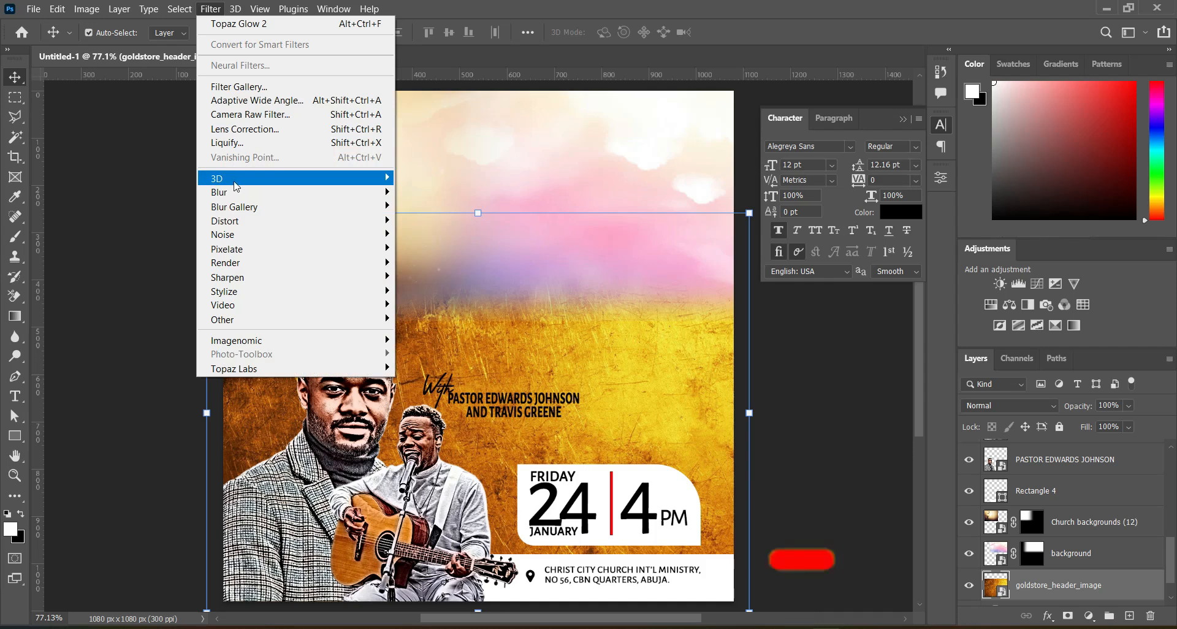
pyautogui.moveTo(247, 195)
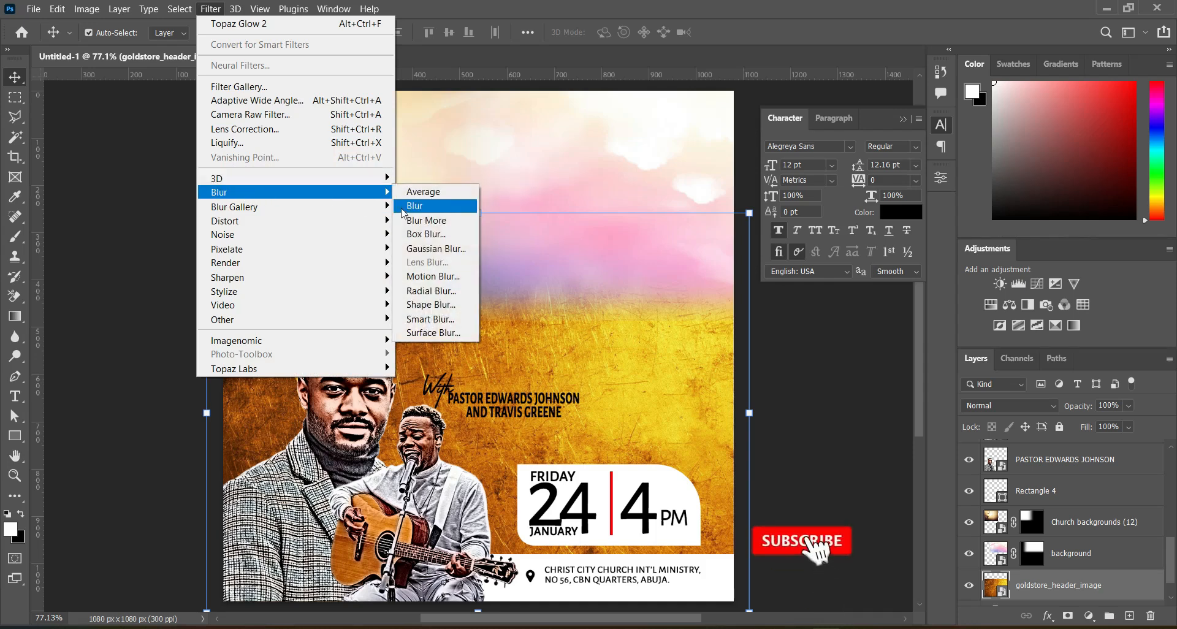
pyautogui.click(432, 250)
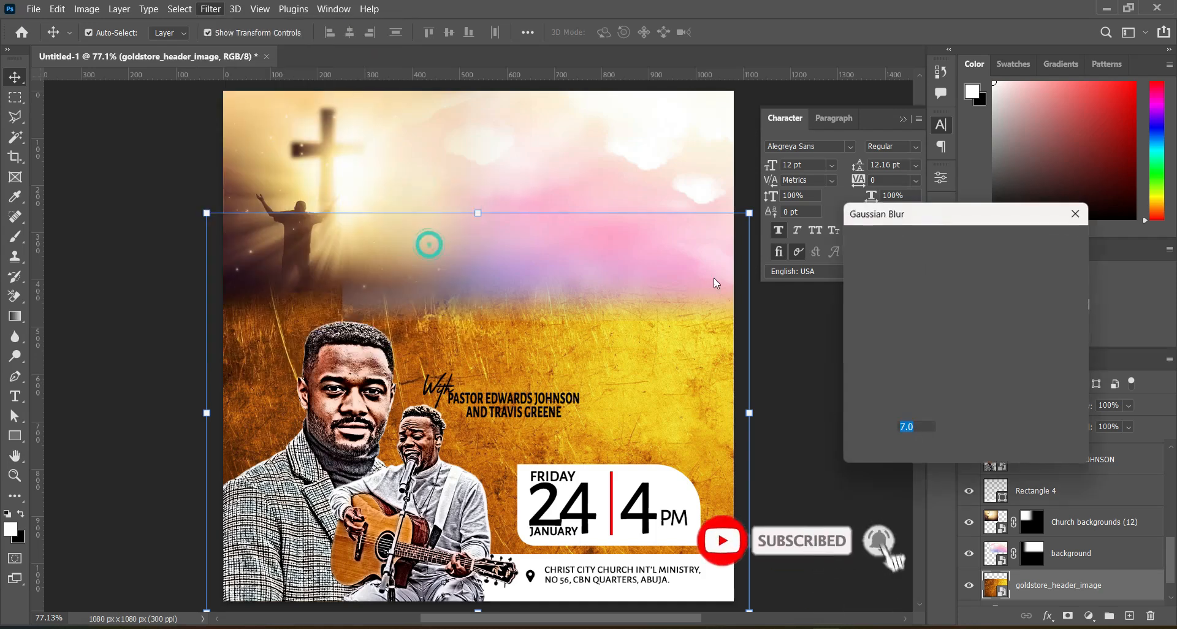
pyautogui.click(914, 426)
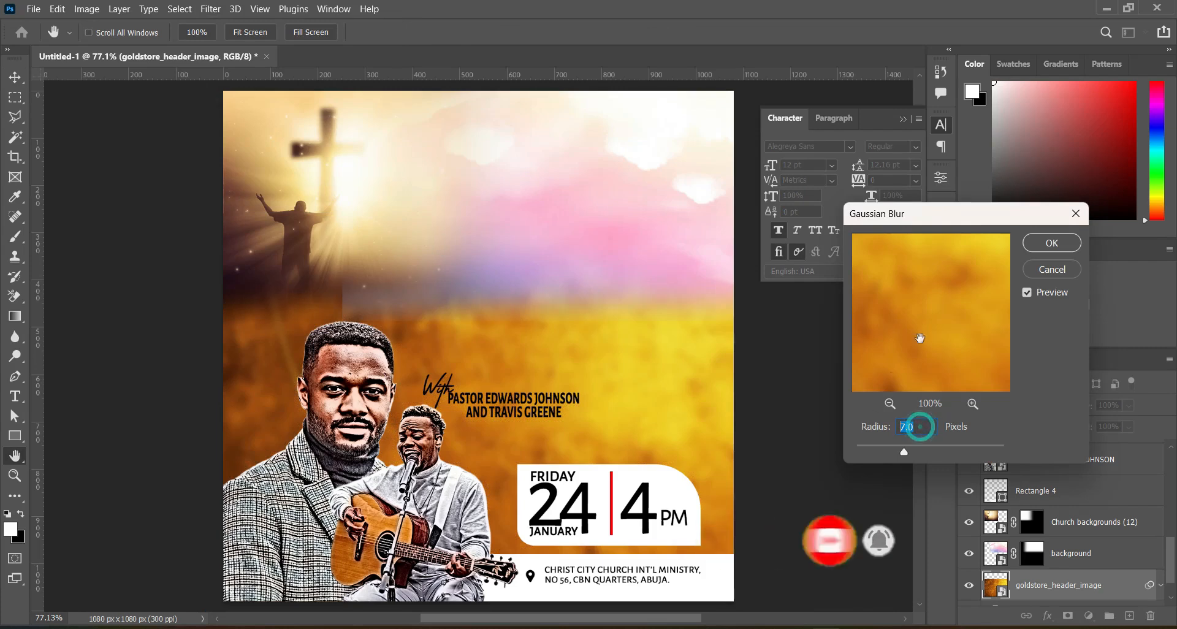
pyautogui.click(1051, 244)
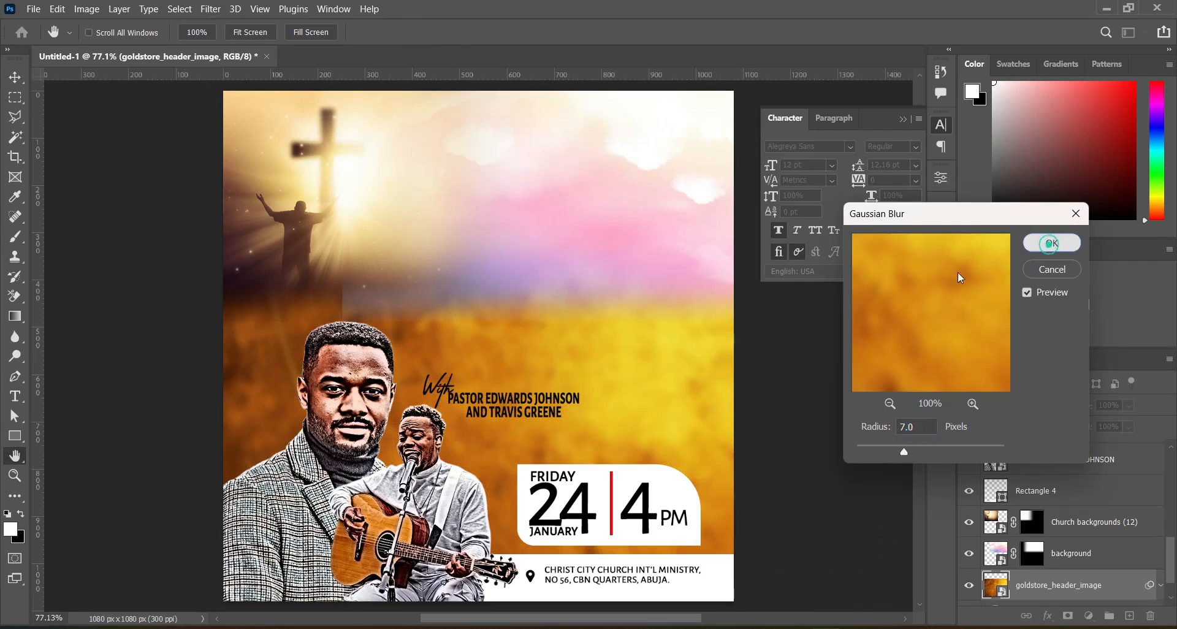
# Fade the lower-left corner of the background cloud layer with a black-to-transparent linear gradient on its layer mask
pyautogui.click(1030, 554)
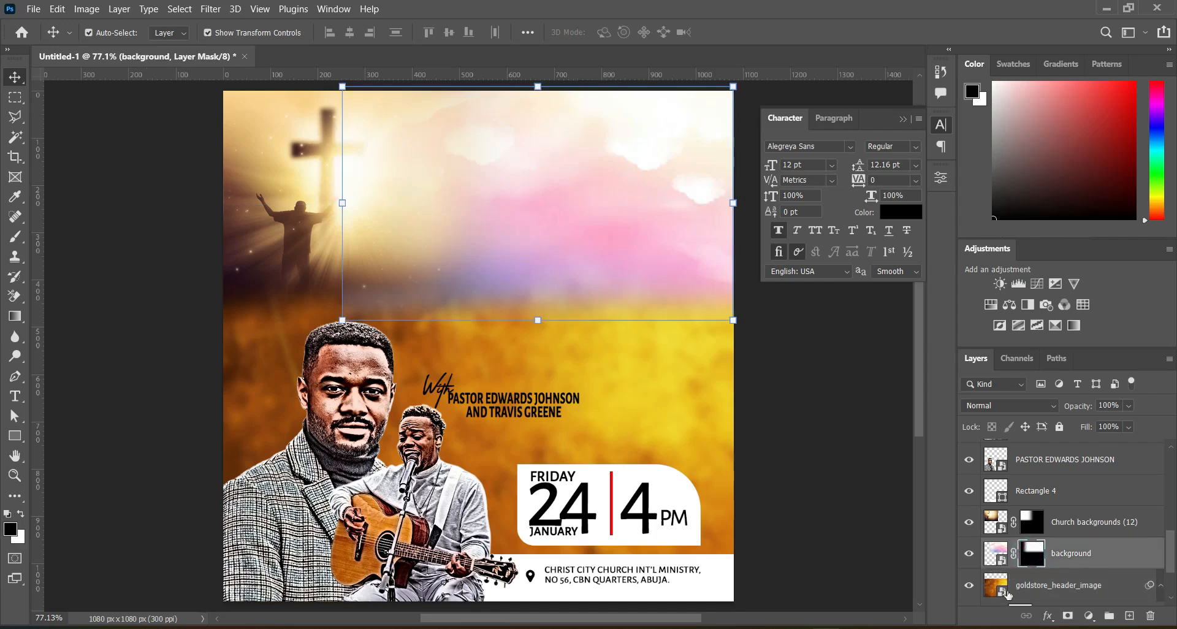
pyautogui.click(15, 316)
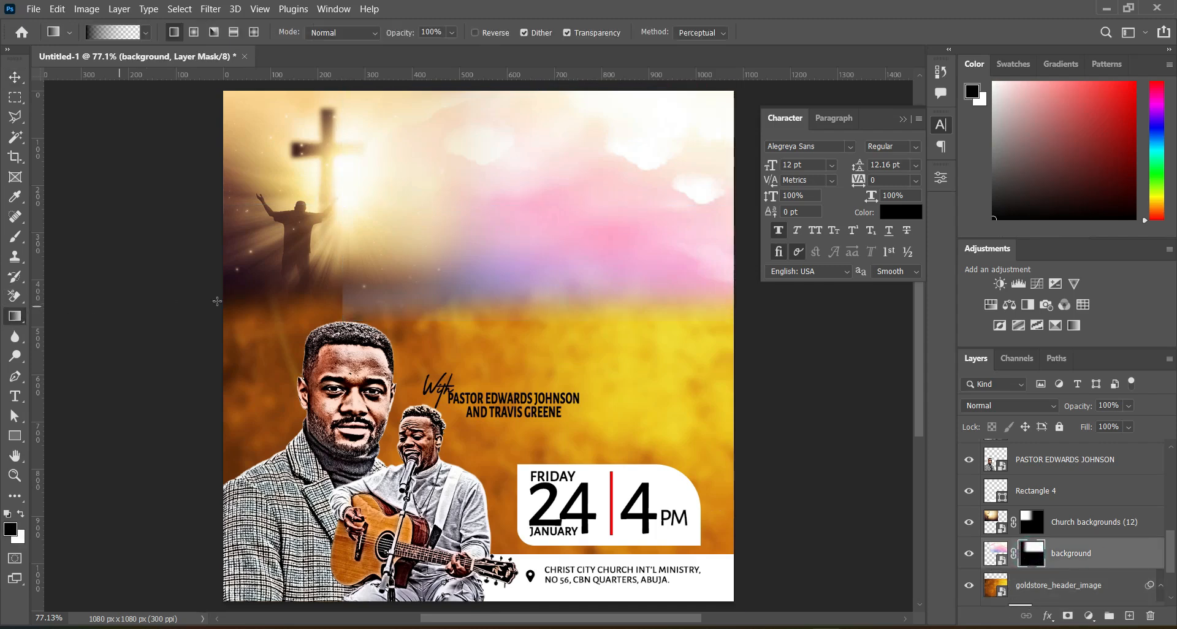
pyautogui.moveTo(323, 238); pyautogui.dragTo(394, 319)
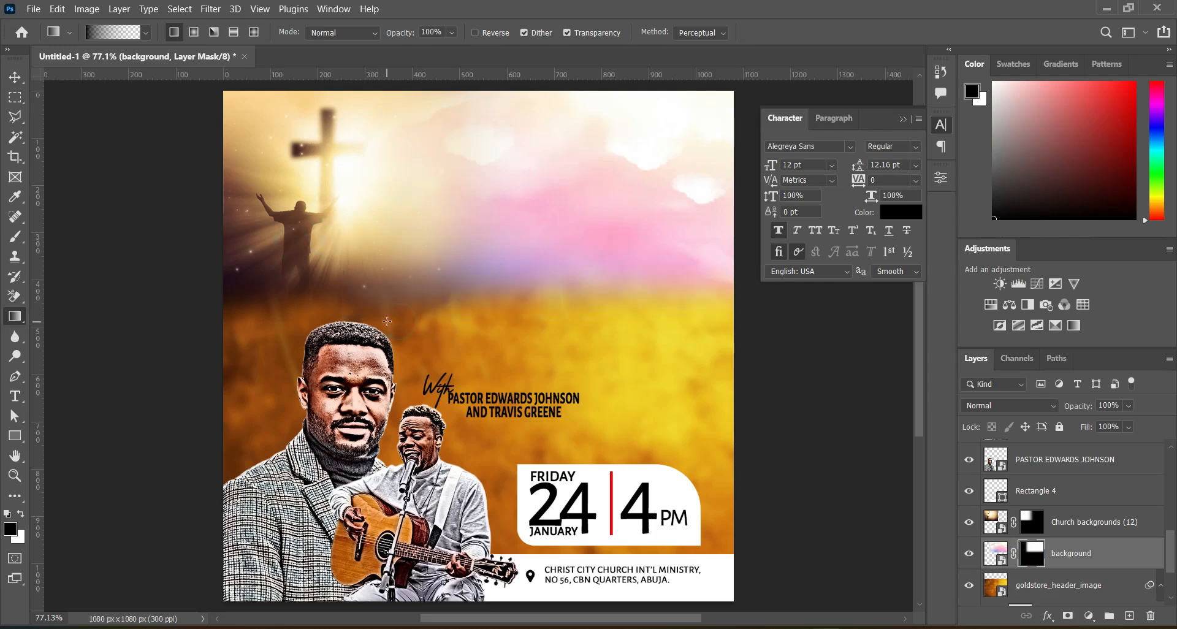
pyautogui.click(15, 76)
pyautogui.click(791, 386)
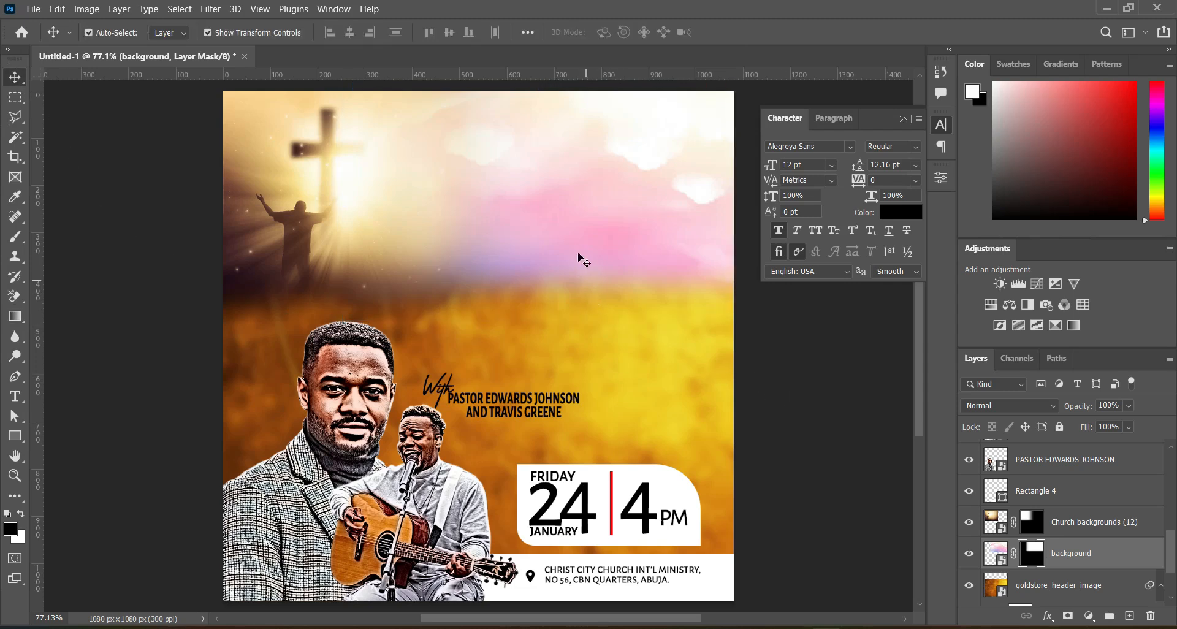
pyautogui.press('x')
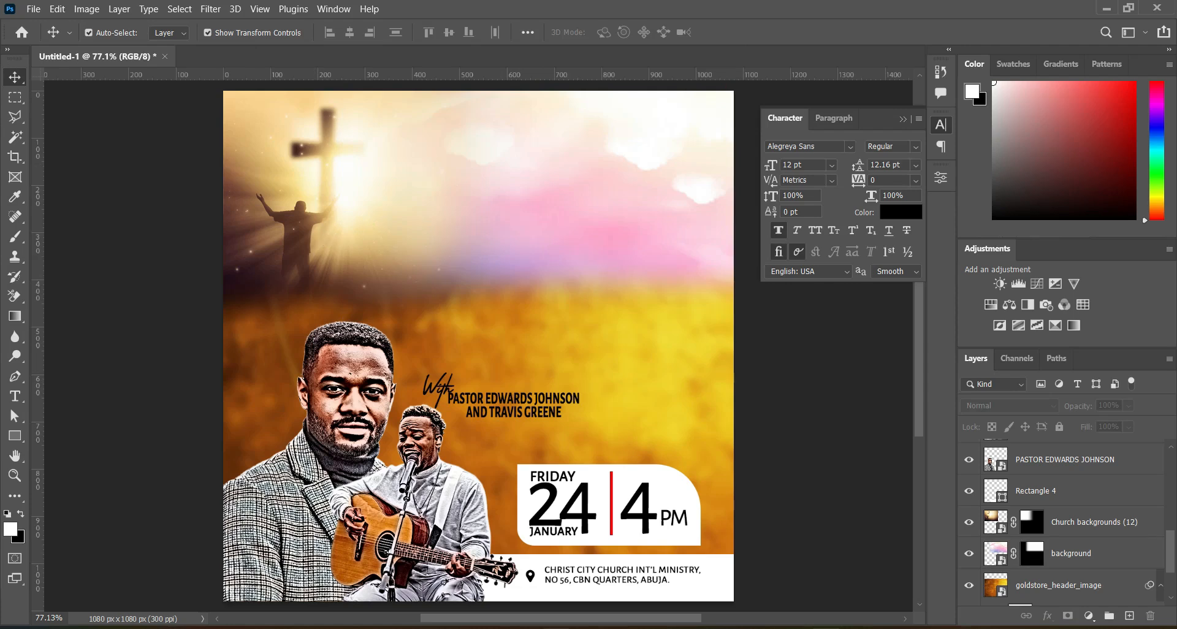
# Place the download (20) fire image on the flyer and move its layer directly below Rectangle 4
pyautogui.click(560, 626)
pyautogui.click(688, 362)
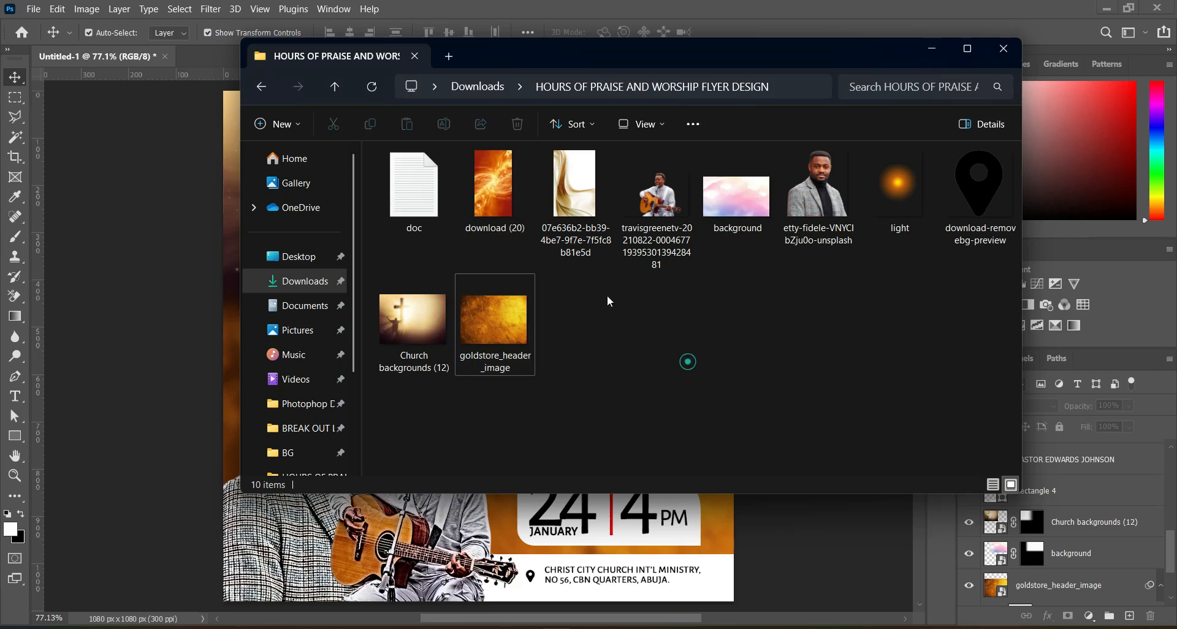
pyautogui.click(498, 193)
pyautogui.moveTo(496, 195); pyautogui.dragTo(196, 264)
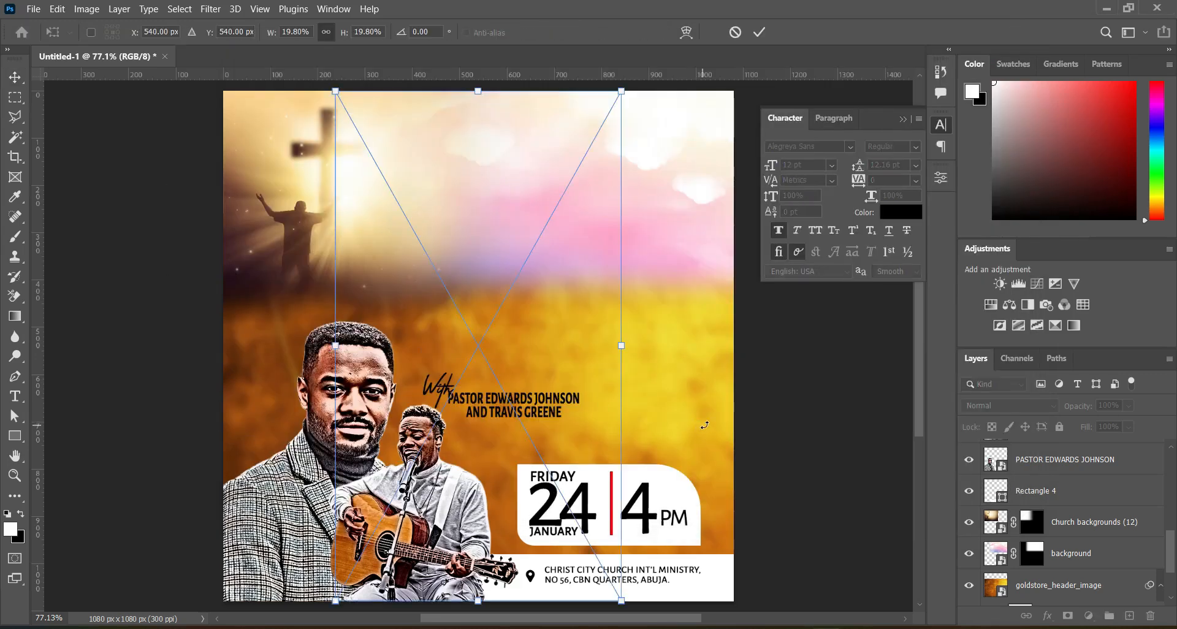
pyautogui.scroll(3, 1168, 552)
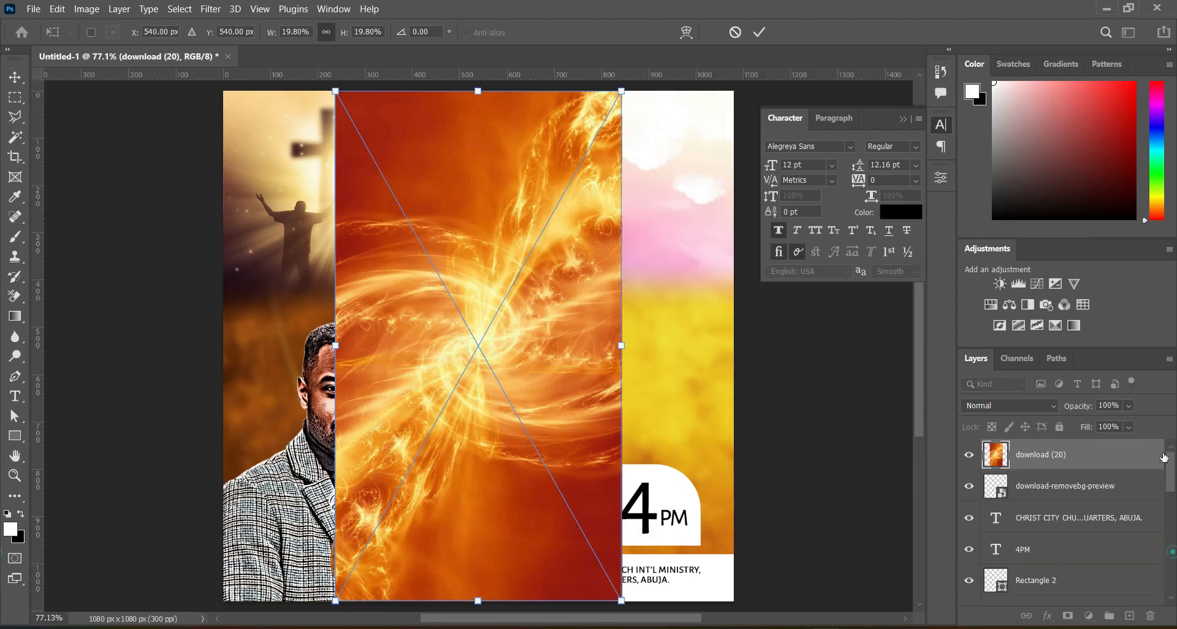
pyautogui.moveTo(1040, 452); pyautogui.dragTo(1034, 476)
pyautogui.moveTo(1169, 565); pyautogui.dragTo(1169, 530)
# Position the download (20) image over the flyer's left half and set its blending mode to Overlay
pyautogui.moveTo(537, 302); pyautogui.dragTo(429, 300)
pyautogui.press('Escape')
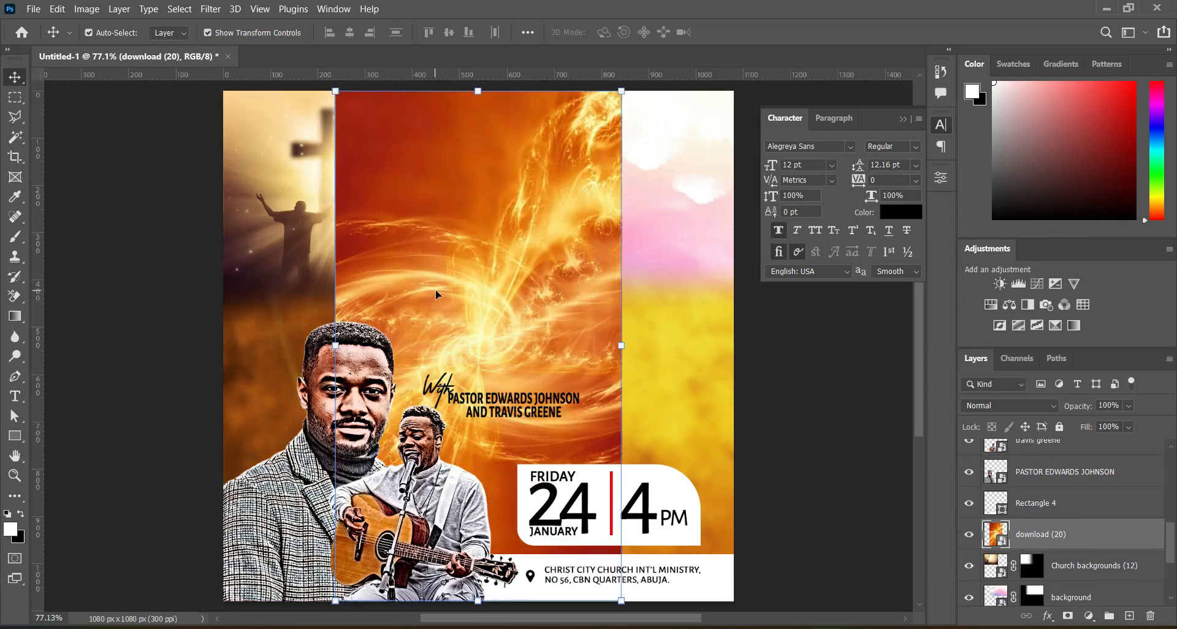
pyautogui.moveTo(455, 285); pyautogui.dragTo(319, 288)
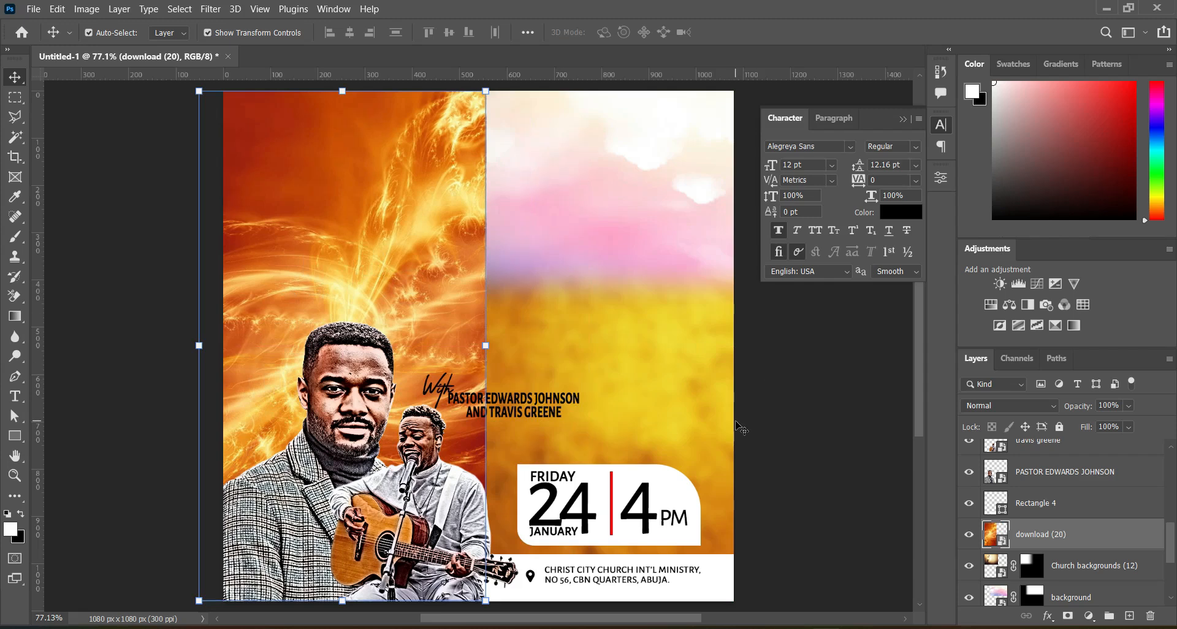
pyautogui.click(1020, 407)
pyautogui.click(986, 423)
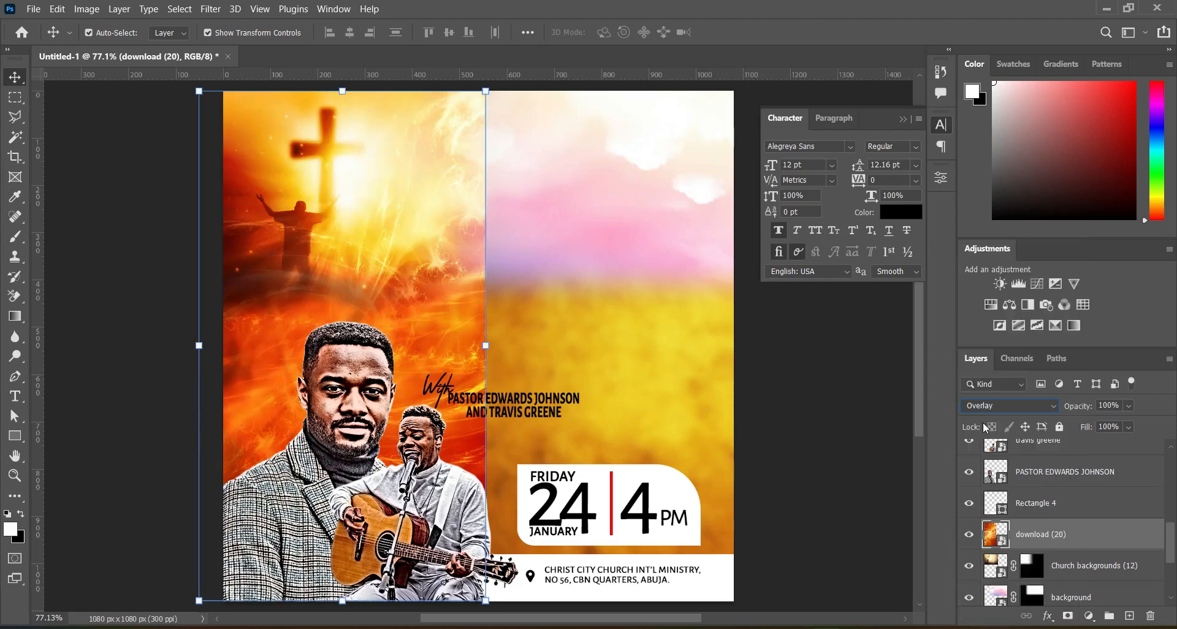
# Add a layer mask to download (20), fade its right edge with black-to-transparent linear gradients, and shift the image slightly right
pyautogui.click(1068, 615)
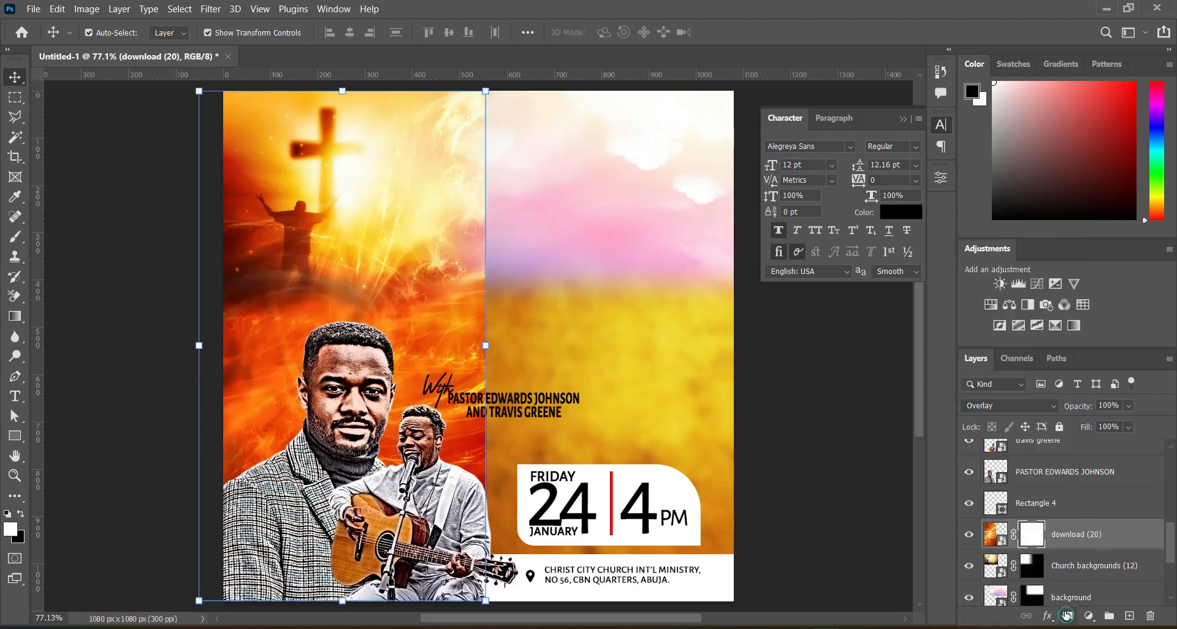
pyautogui.click(14, 317)
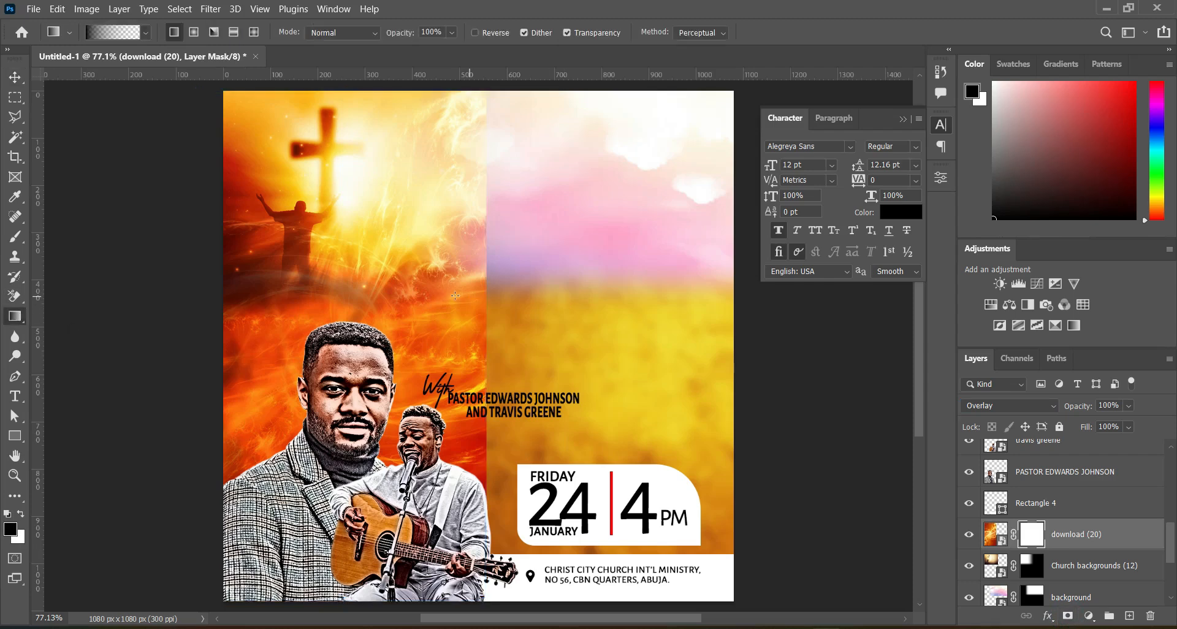
pyautogui.moveTo(477, 305); pyautogui.dragTo(439, 316)
pyautogui.moveTo(520, 318); pyautogui.dragTo(445, 319)
pyautogui.click(15, 76)
pyautogui.moveTo(391, 301); pyautogui.dragTo(410, 303)
pyautogui.click(803, 365)
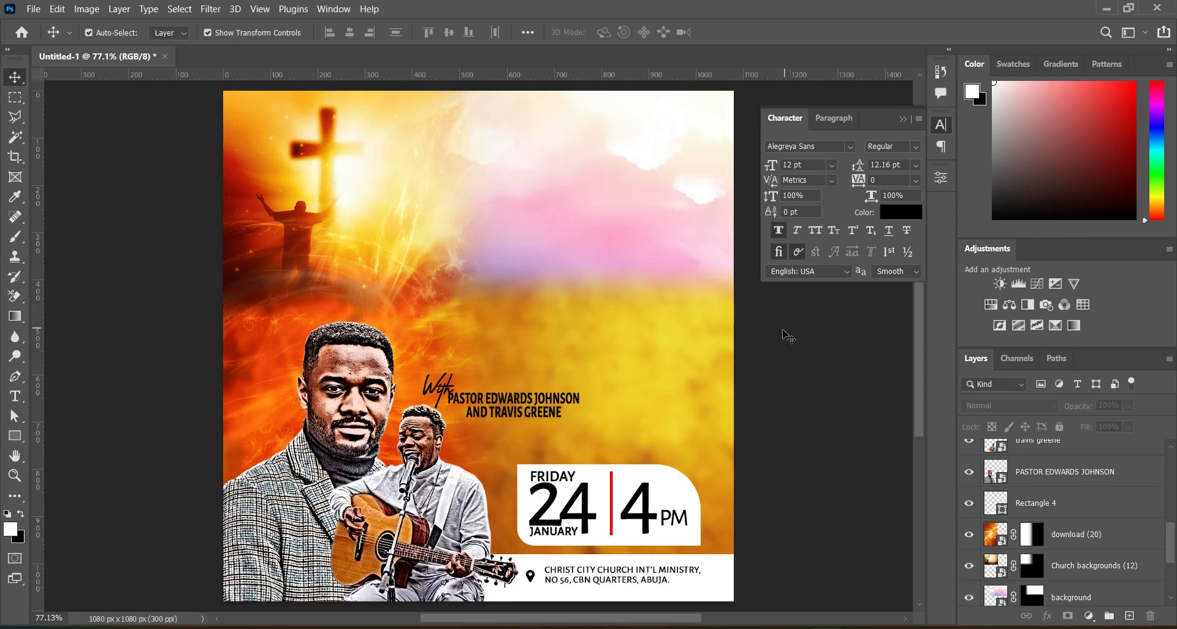
# Place the 07e636b2 gold wave image above download (20), flip it horizontally, and position it over the flyer's right side
pyautogui.click(1069, 539)
pyautogui.hotkey('alt', 'Tab')
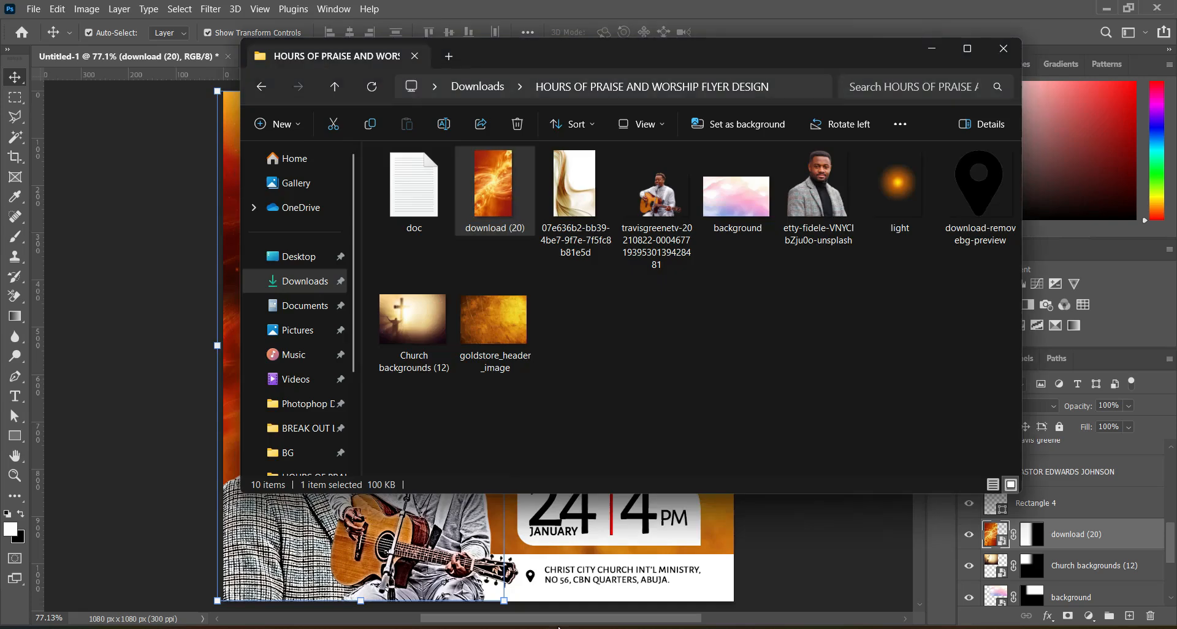
pyautogui.moveTo(575, 202); pyautogui.dragTo(171, 284)
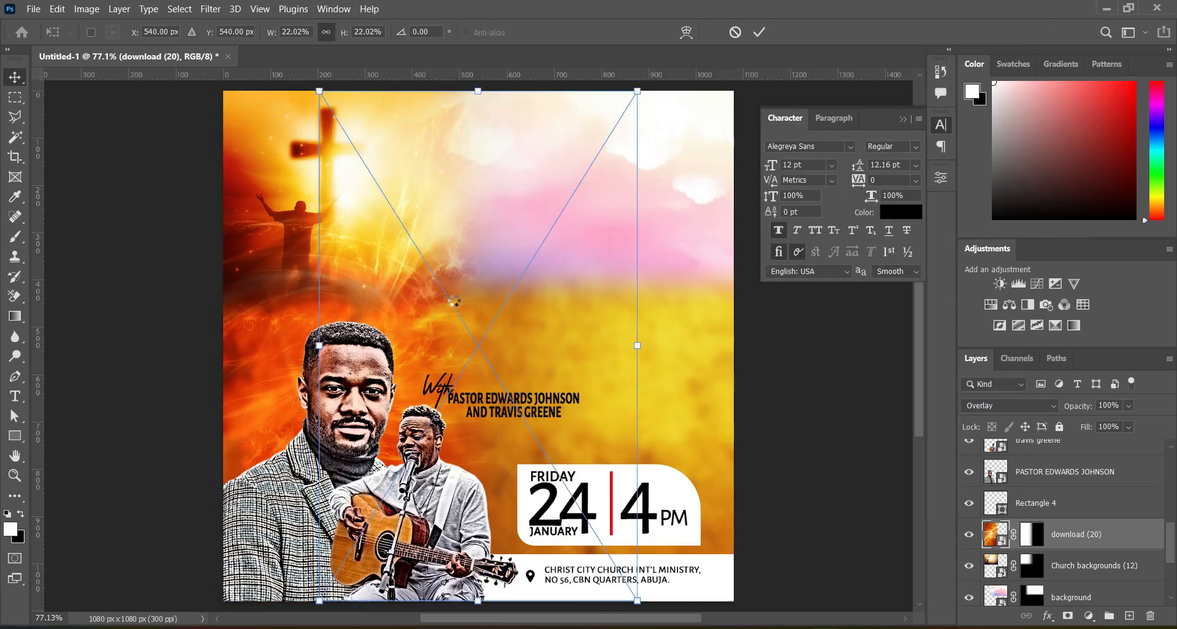
pyautogui.moveTo(591, 323); pyautogui.dragTo(832, 326)
pyautogui.rightClick(683, 302)
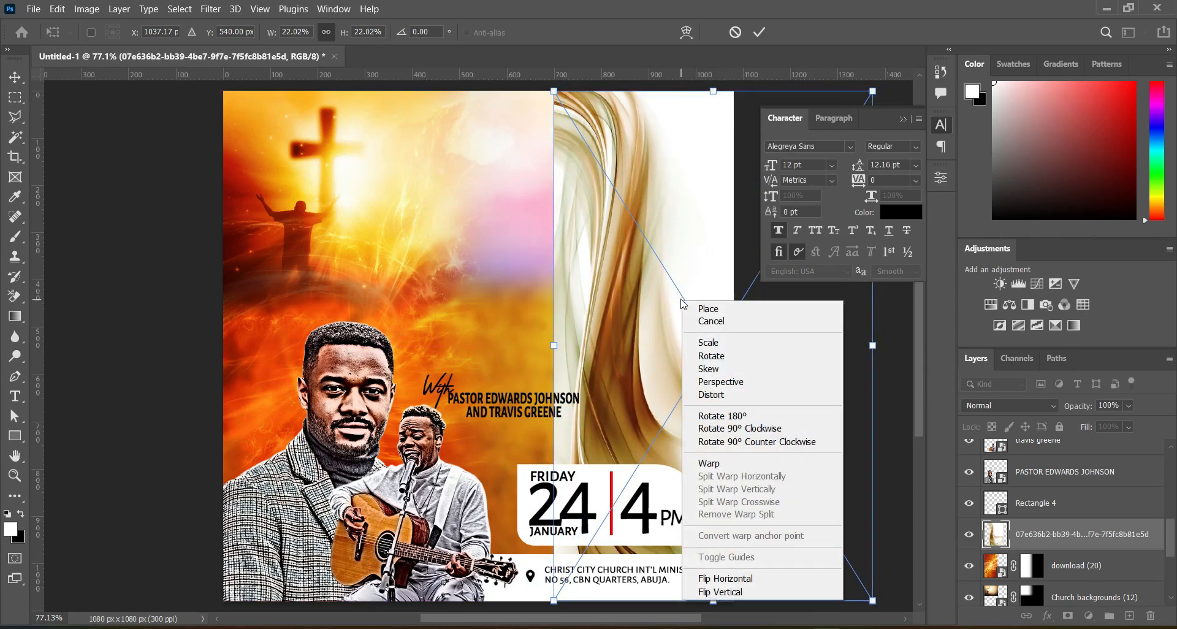
pyautogui.click(735, 579)
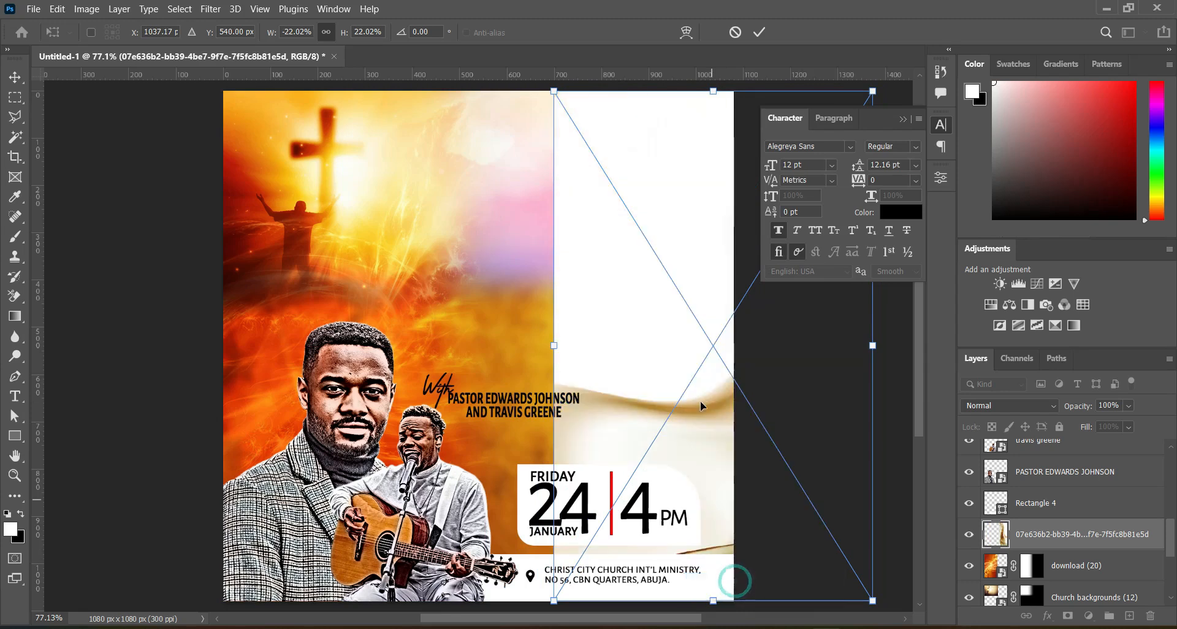
pyautogui.moveTo(683, 362); pyautogui.dragTo(568, 353)
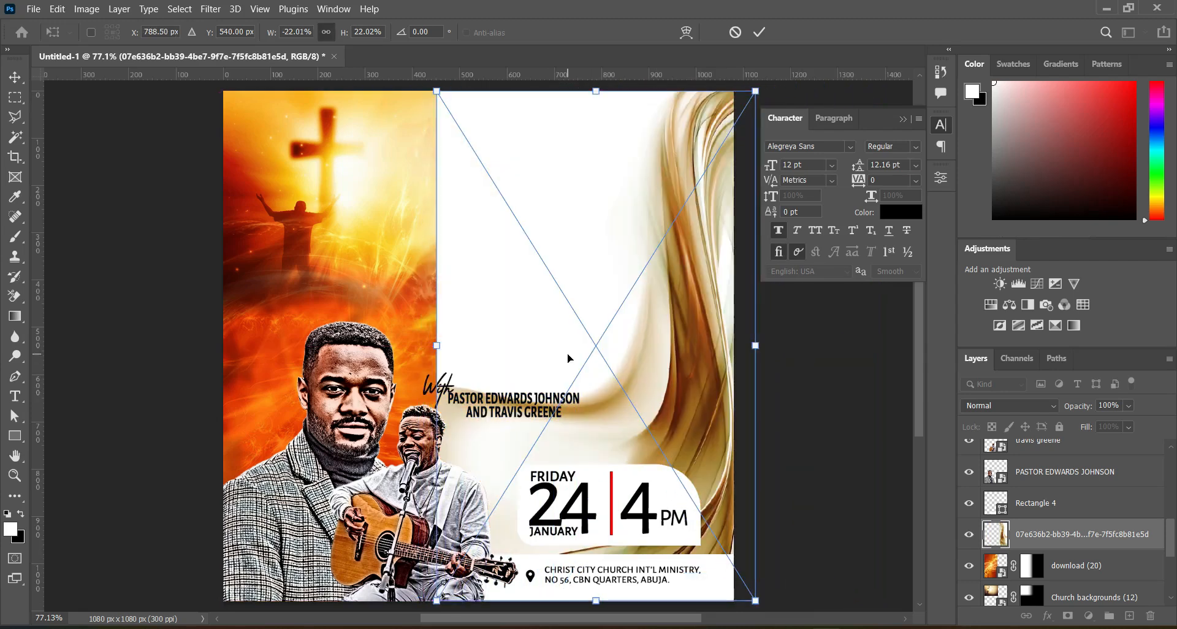
pyautogui.click(759, 32)
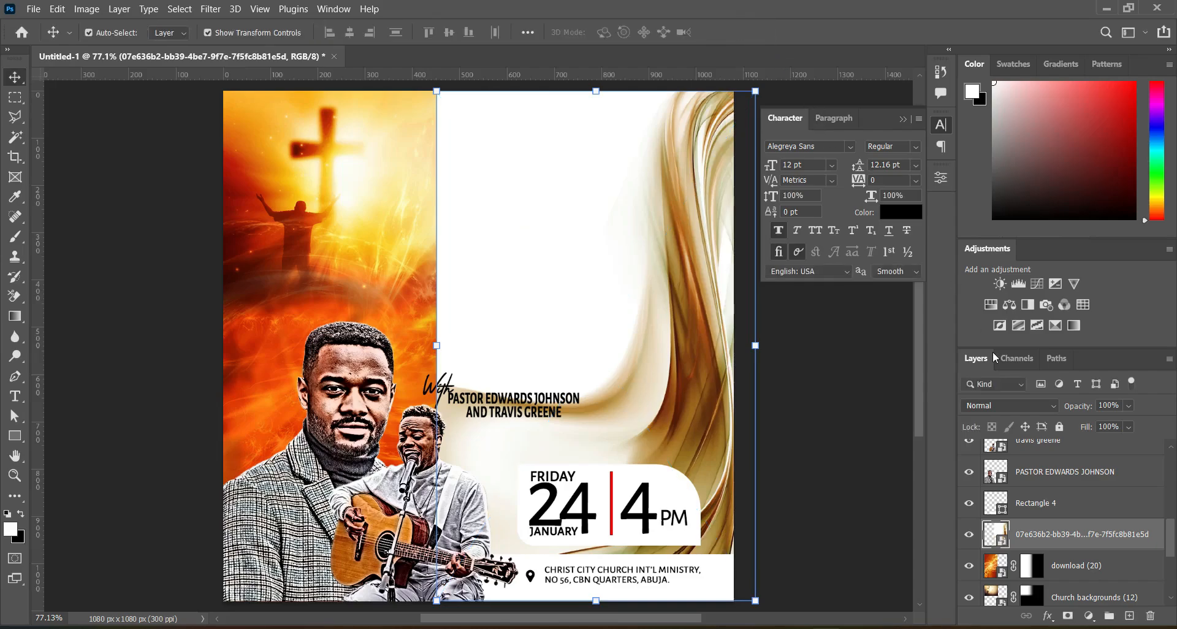
# Try the Multiply through Lighten blending modes on the gold wave image layer
pyautogui.click(1006, 406)
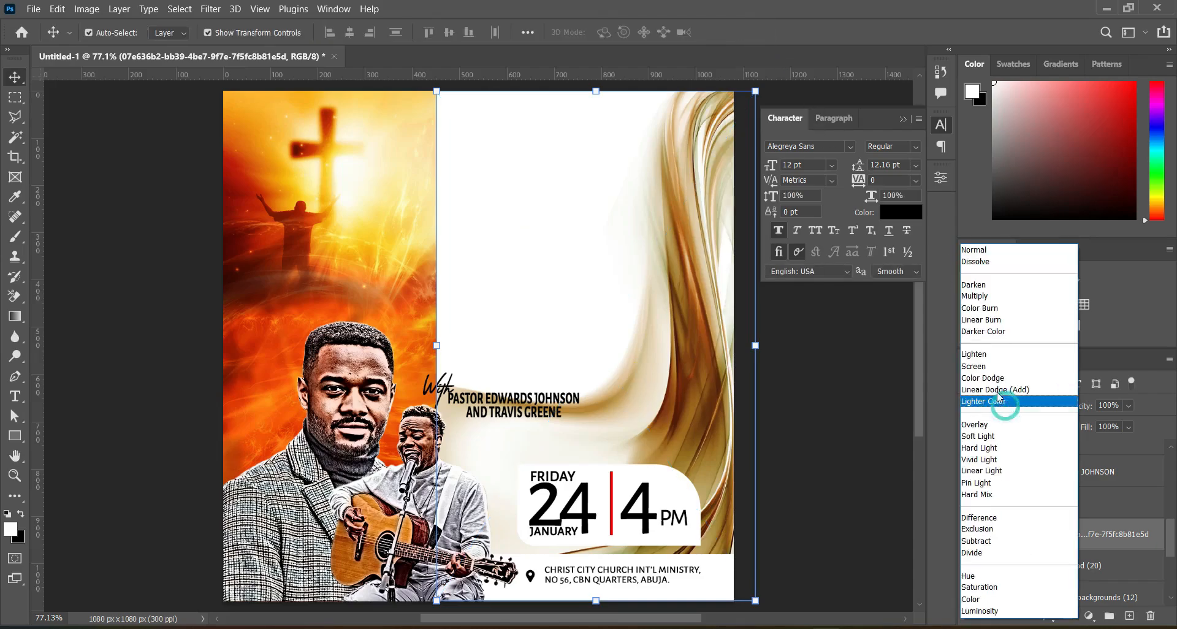
pyautogui.click(982, 300)
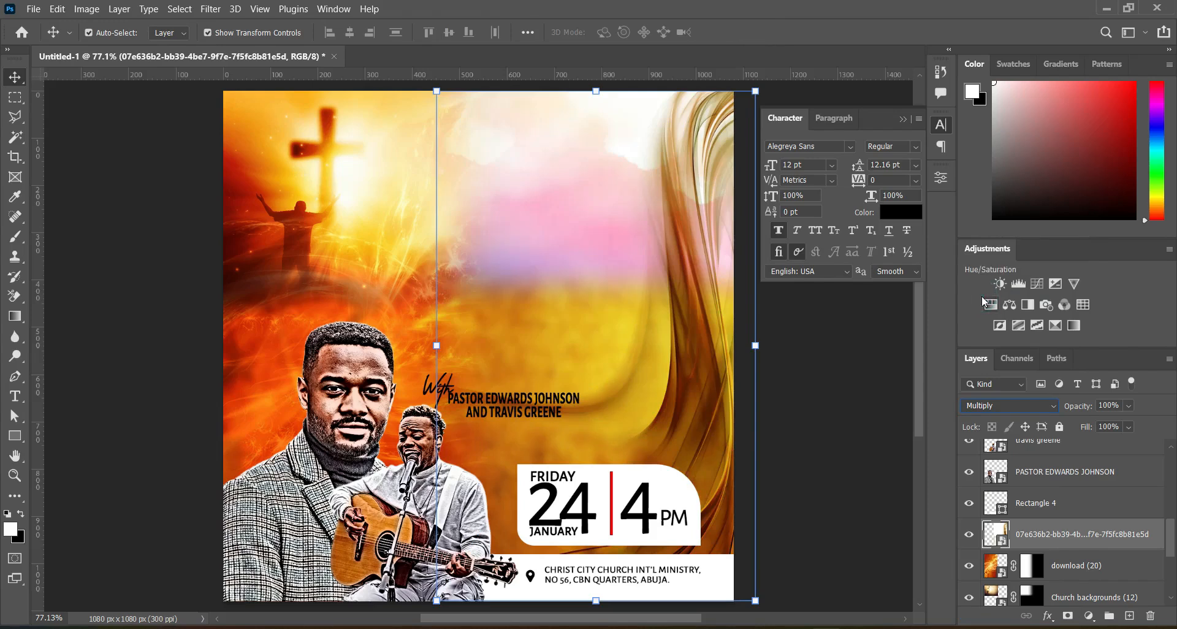
pyautogui.hotkey('shift', '+')
pyautogui.hotkey('shift', '+')
pyautogui.hotkey('shift', '+')
pyautogui.hotkey('shift', '+')
# Add a layer mask to the gold wave image and fade its left edge with black-to-transparent linear gradients
pyautogui.click(1069, 616)
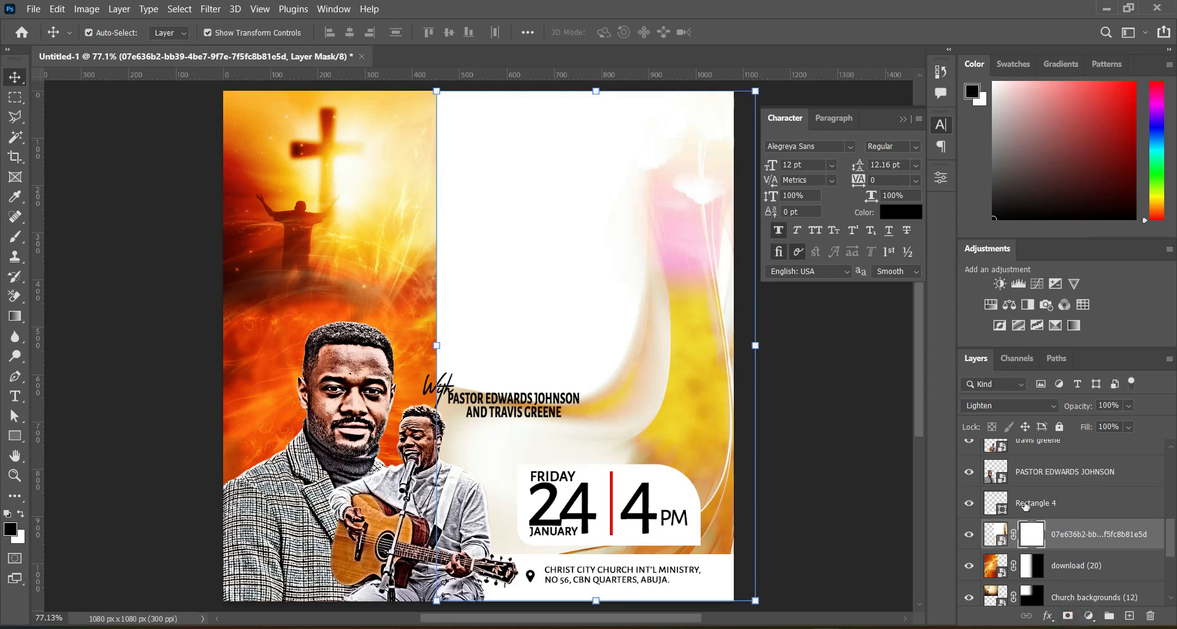
pyautogui.click(15, 316)
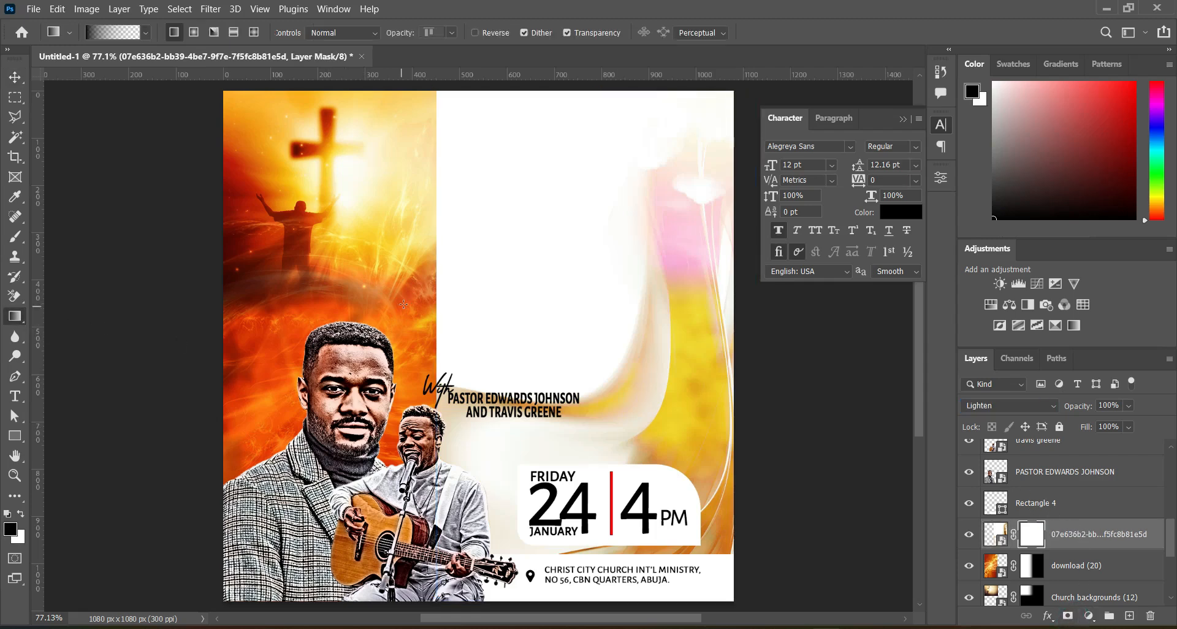
pyautogui.moveTo(409, 300); pyautogui.dragTo(555, 301)
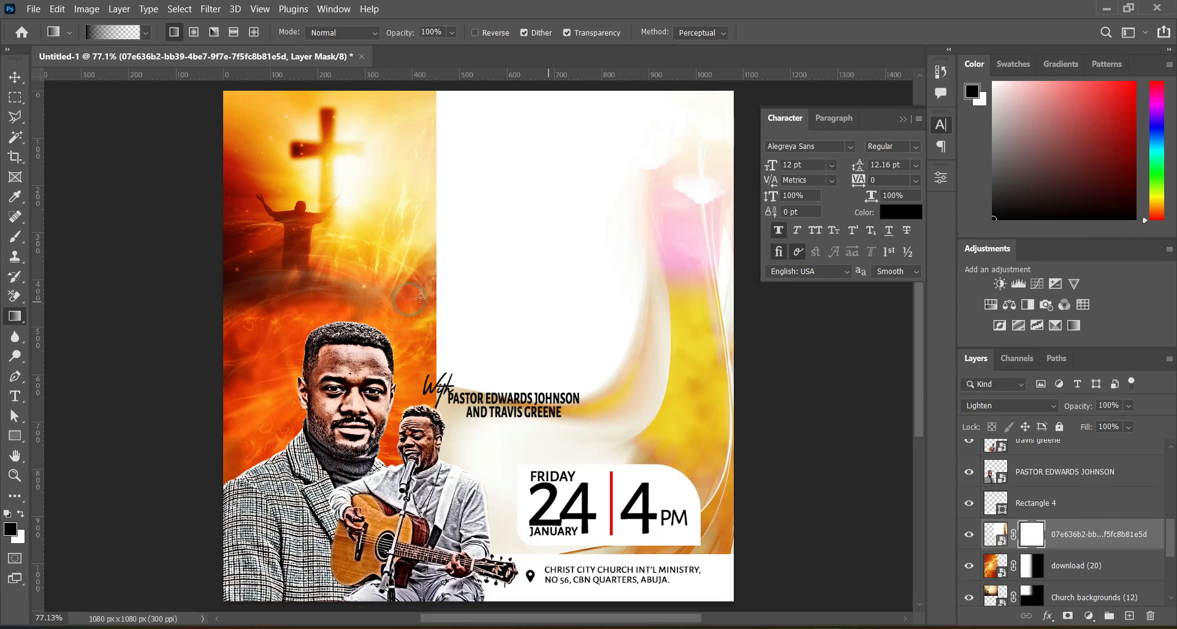
pyautogui.moveTo(410, 290); pyautogui.dragTo(554, 291)
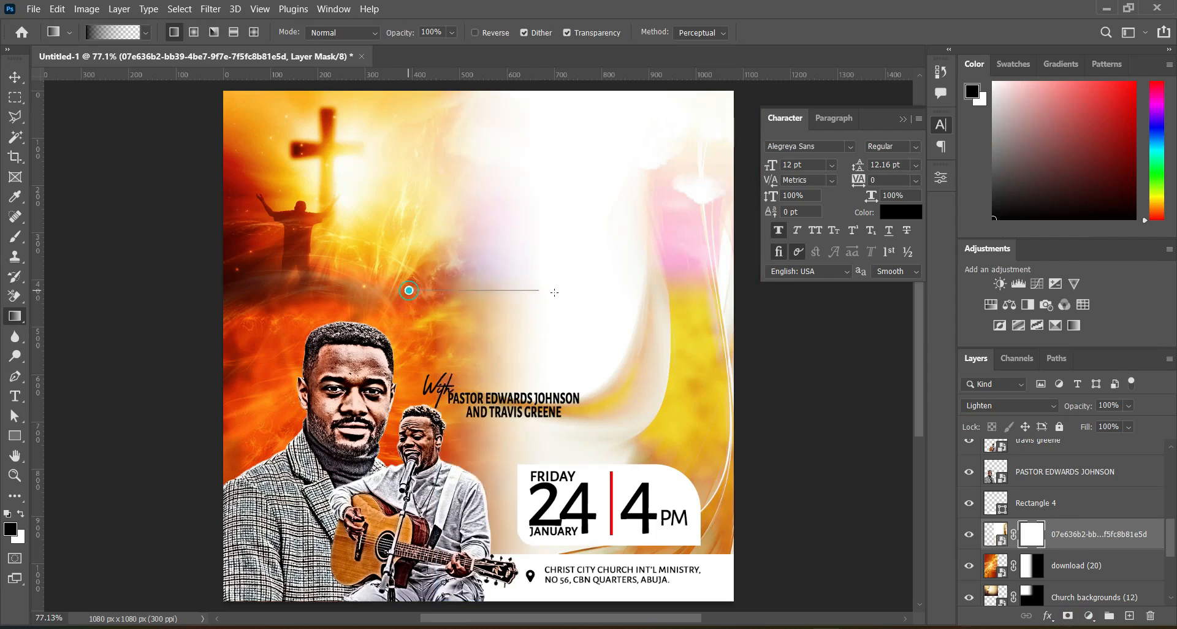
pyautogui.moveTo(415, 290); pyautogui.dragTo(469, 296)
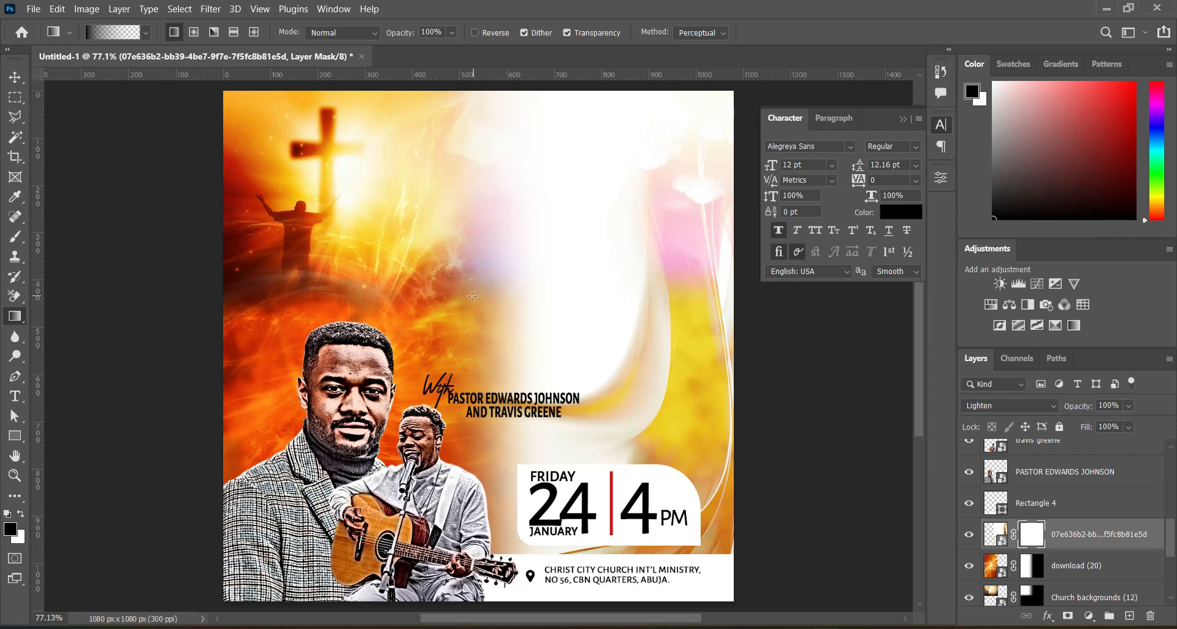
pyautogui.click(18, 78)
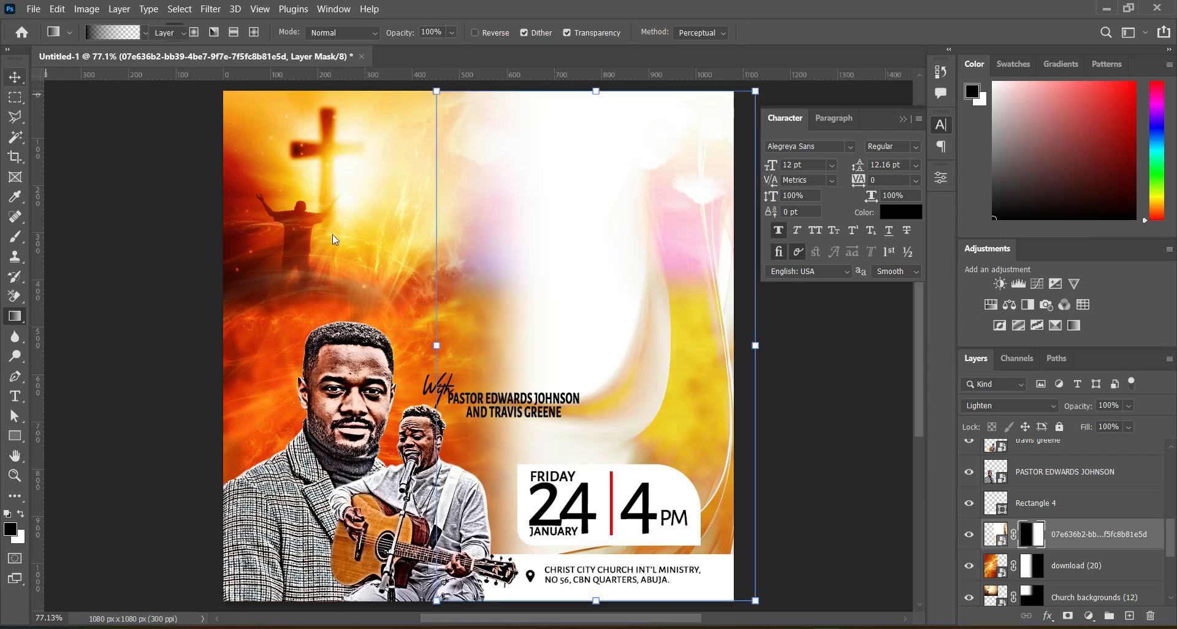
# Set the blending mode of the gold wave image layer to Multiply
pyautogui.click(1103, 538)
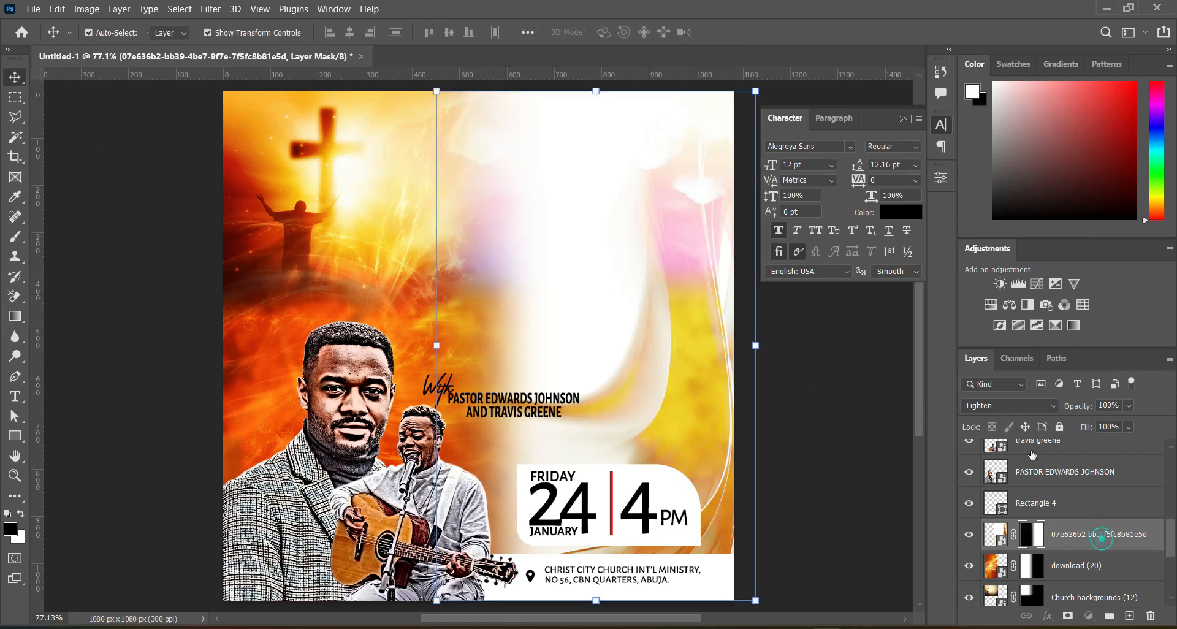
pyautogui.click(1007, 405)
pyautogui.click(976, 296)
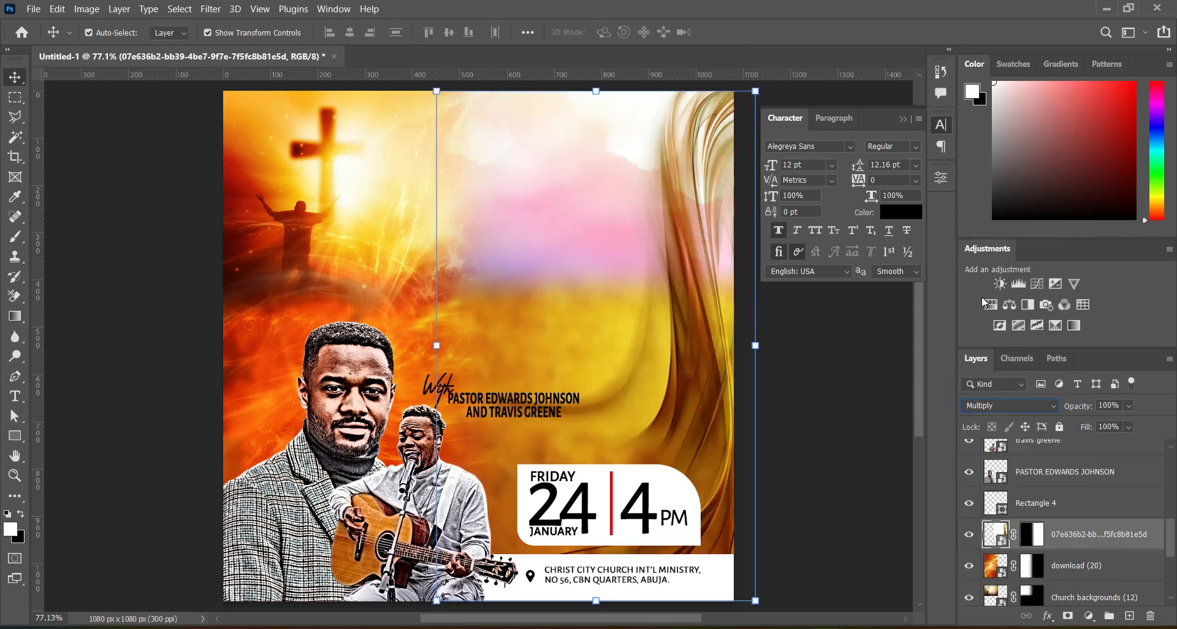
# Group the background layers from goldstore_header_image up through Rectangle 4
pyautogui.click(845, 388)
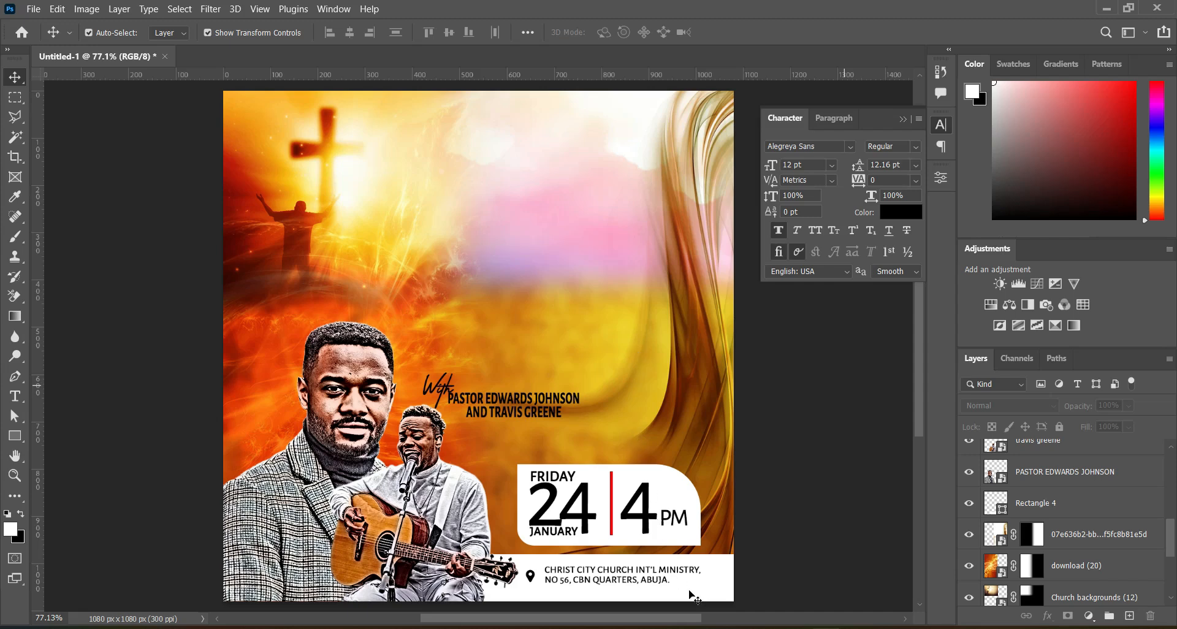
pyautogui.scroll(-1, 698, 573)
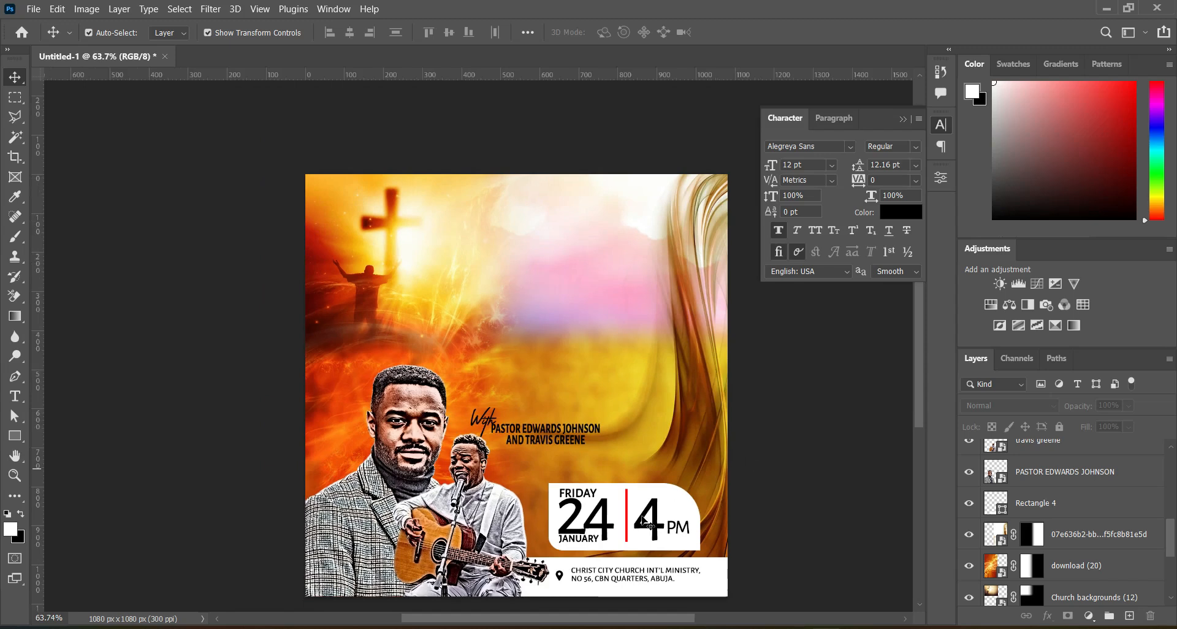
pyautogui.scroll(1, 643, 517)
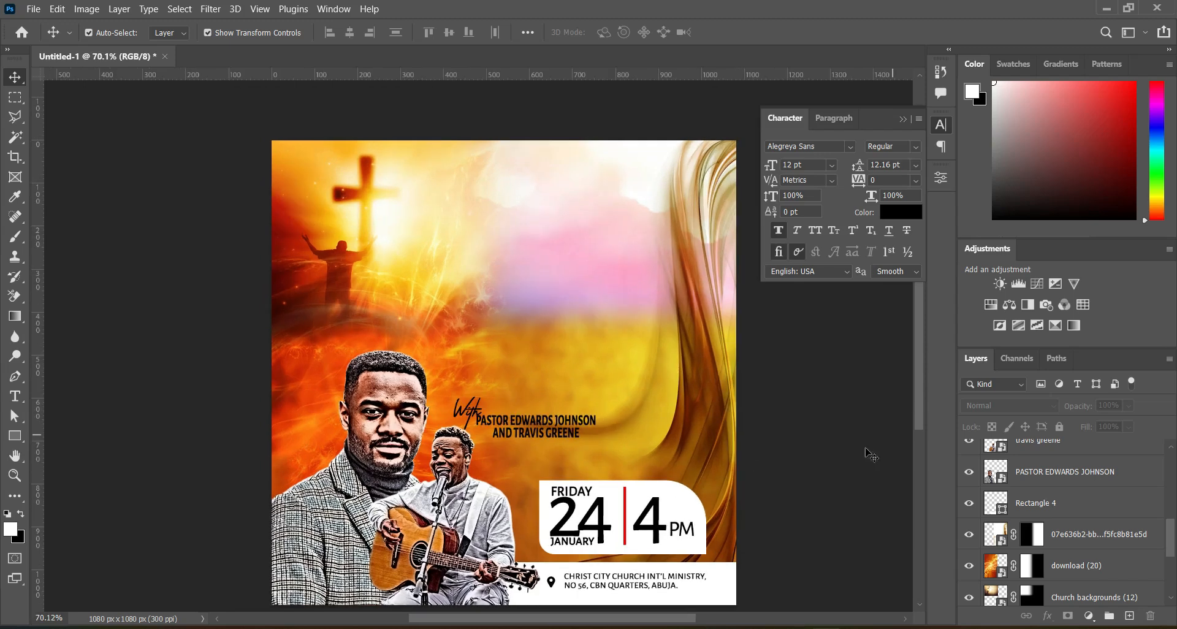
pyautogui.moveTo(1174, 539); pyautogui.dragTo(1170, 575)
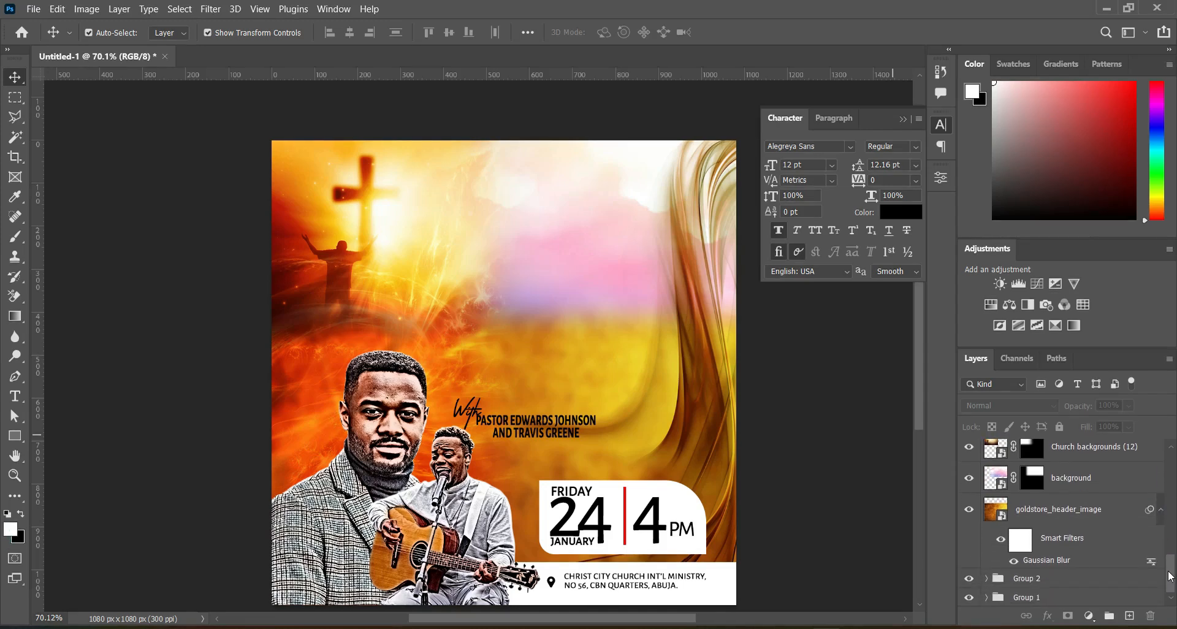
pyautogui.click(1160, 509)
pyautogui.click(1072, 552)
pyautogui.moveTo(1171, 573); pyautogui.dragTo(1171, 543)
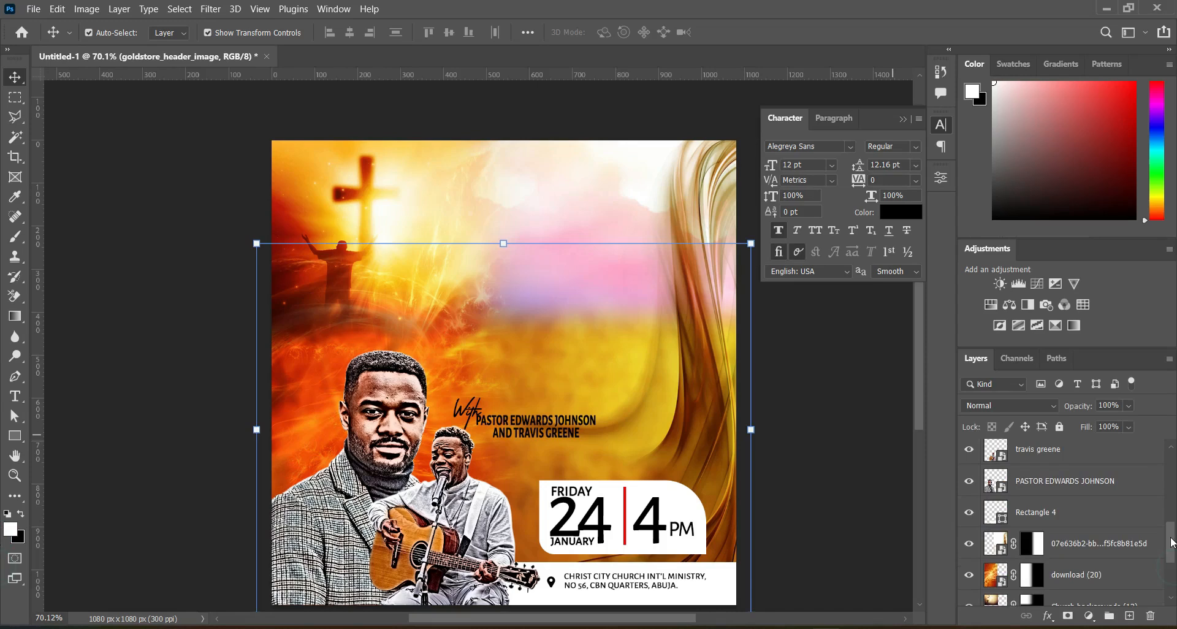
pyautogui.keyDown('shift'); pyautogui.click(1068, 546); pyautogui.keyUp('shift')
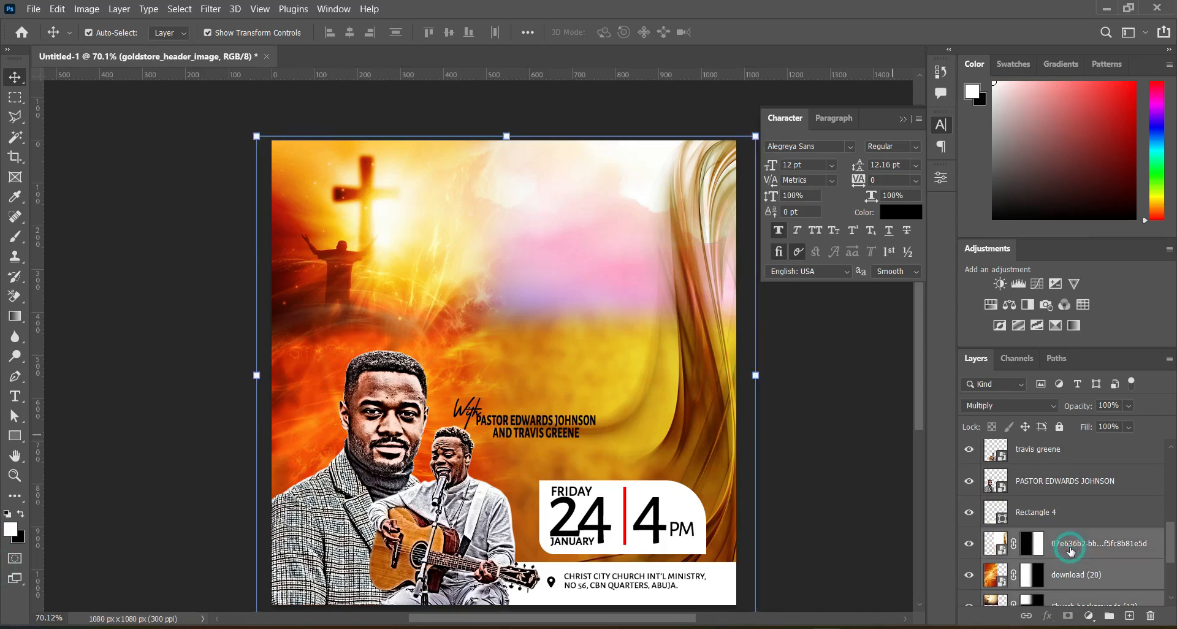
pyautogui.keyDown('shift'); pyautogui.click(1060, 514); pyautogui.keyUp('shift')
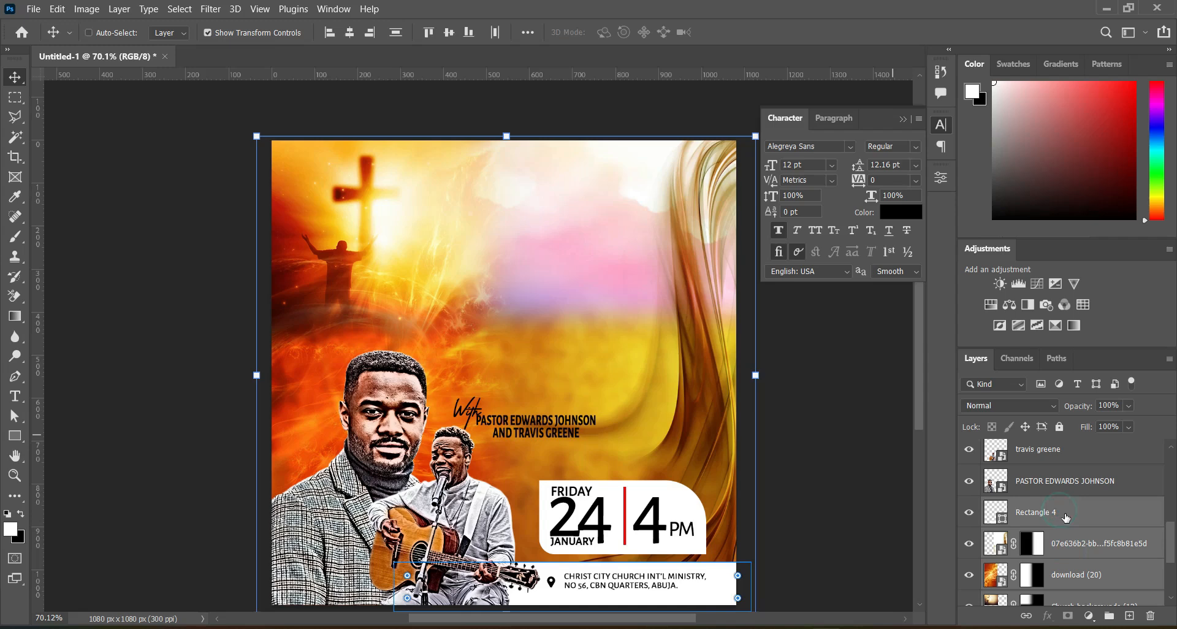
pyautogui.click(1110, 617)
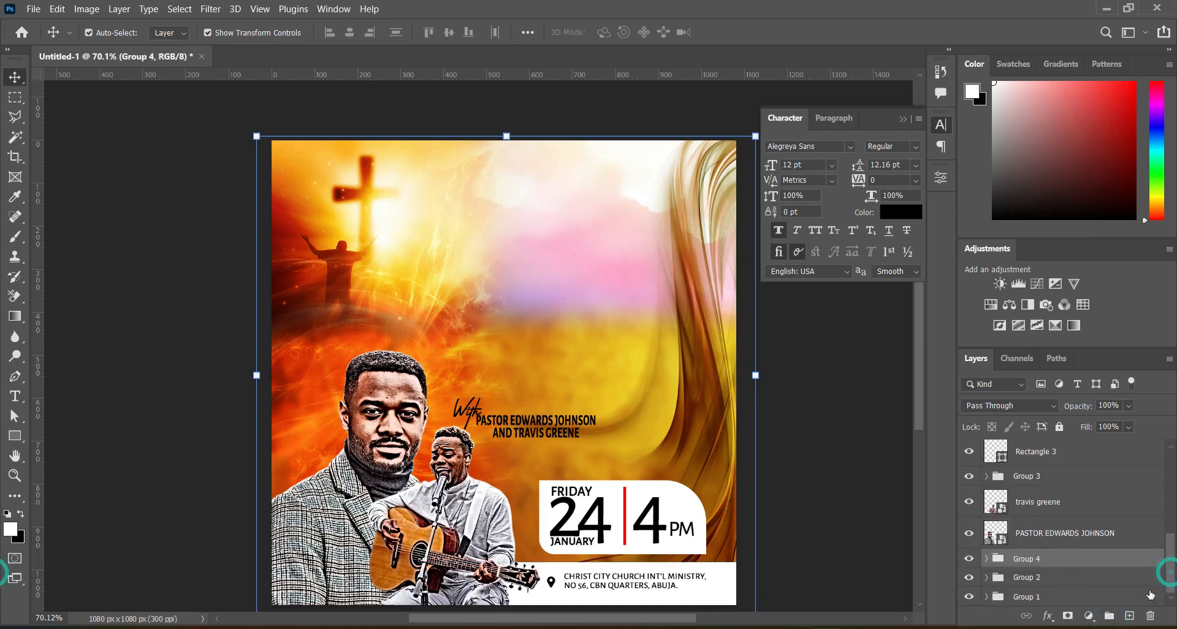
# Move Group 2 and Group 1, holding the title and church header, above the new background group
pyautogui.moveTo(1056, 558); pyautogui.dragTo(1057, 606)
pyautogui.click(1057, 598)
pyautogui.keyDown('ctrl'); pyautogui.click(1049, 576); pyautogui.keyUp('ctrl')
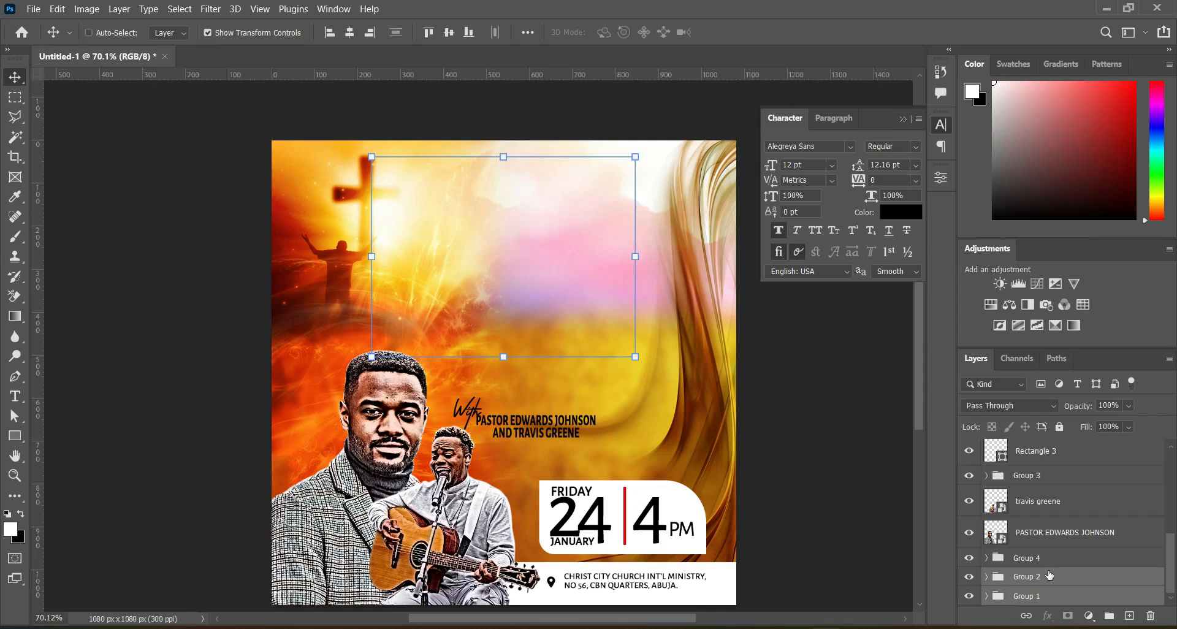
pyautogui.moveTo(1050, 576); pyautogui.dragTo(1044, 547)
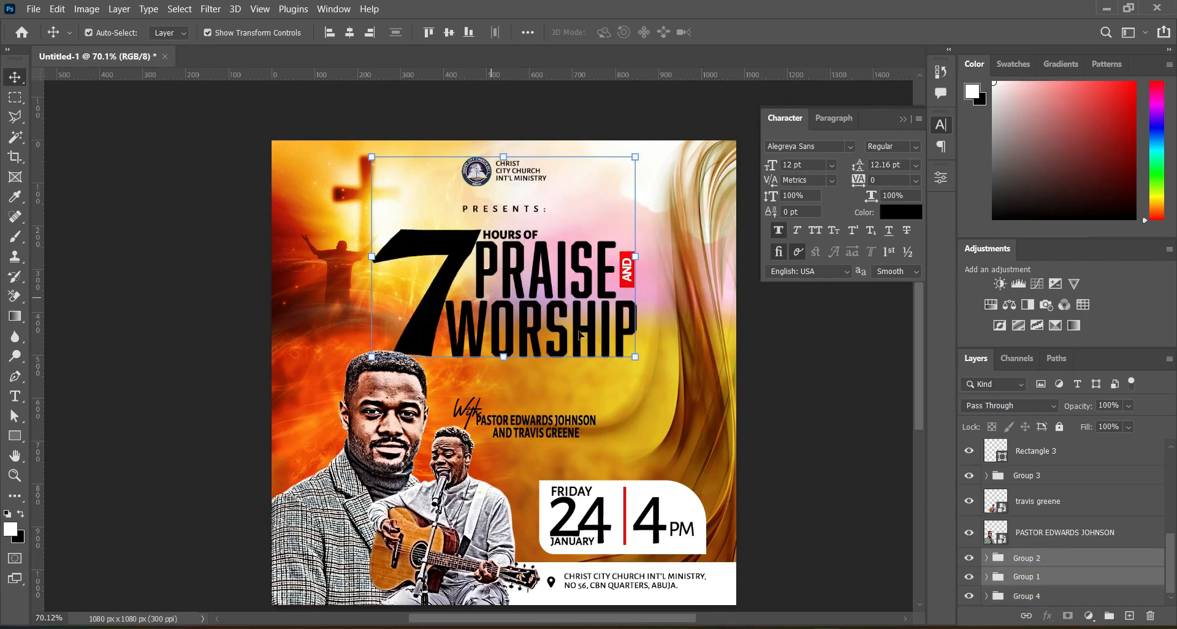
pyautogui.click(866, 464)
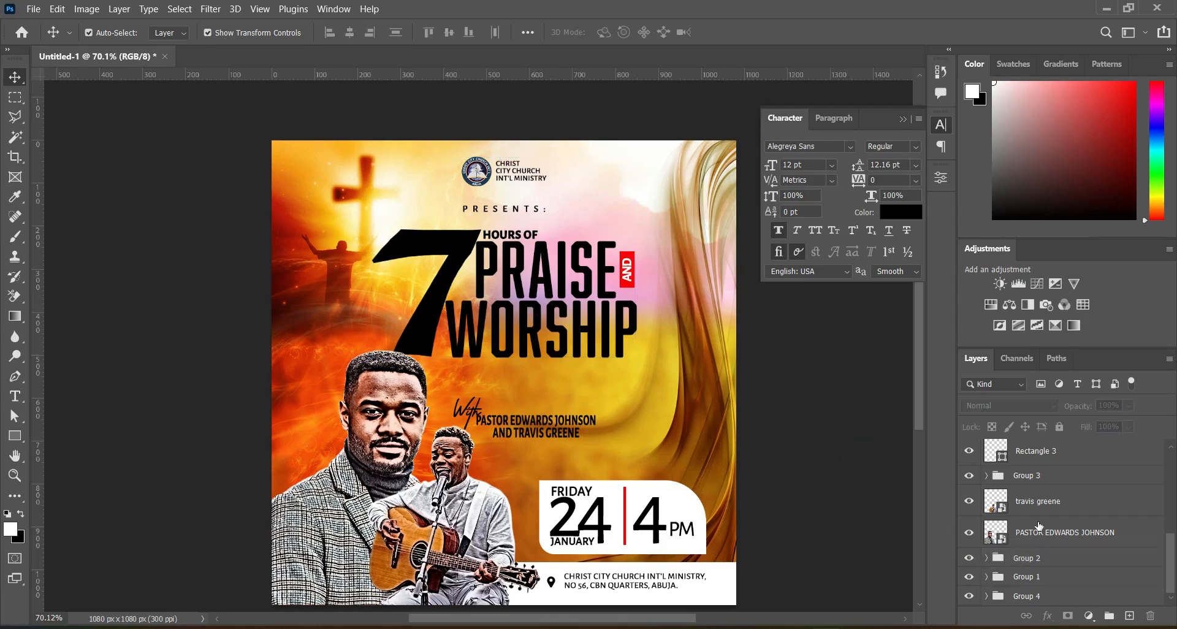
# Place the light image from the HOURS OF PRAISE AND WORSHIP FLYER DESIGN folder above Group 2 and position it over the title text
pyautogui.click(1047, 560)
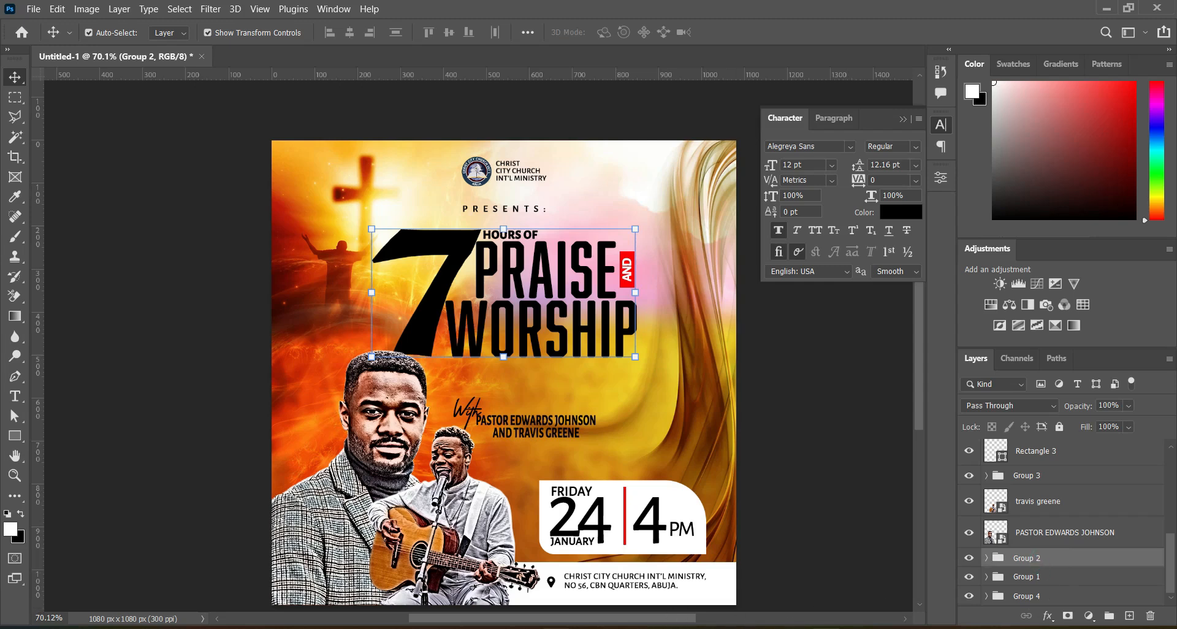
pyautogui.hotkey('alt', 'Tab')
pyautogui.click(900, 202)
pyautogui.moveTo(900, 202); pyautogui.dragTo(146, 392)
pyautogui.hotkey('ctrl', 't')
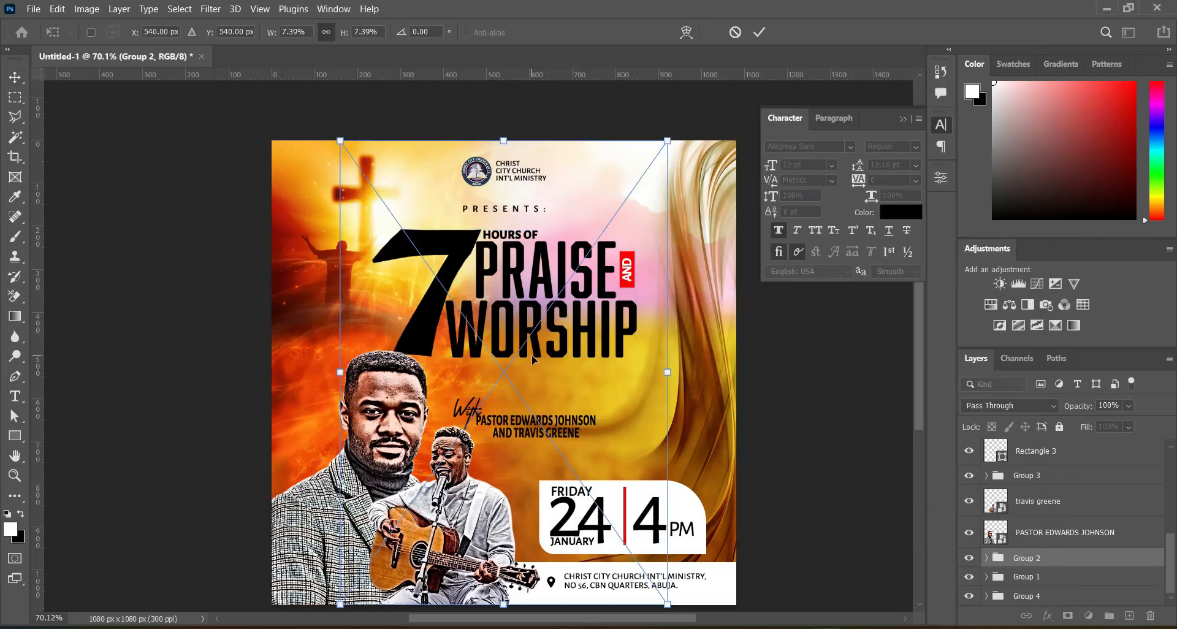
pyautogui.moveTo(512, 362); pyautogui.dragTo(548, 318)
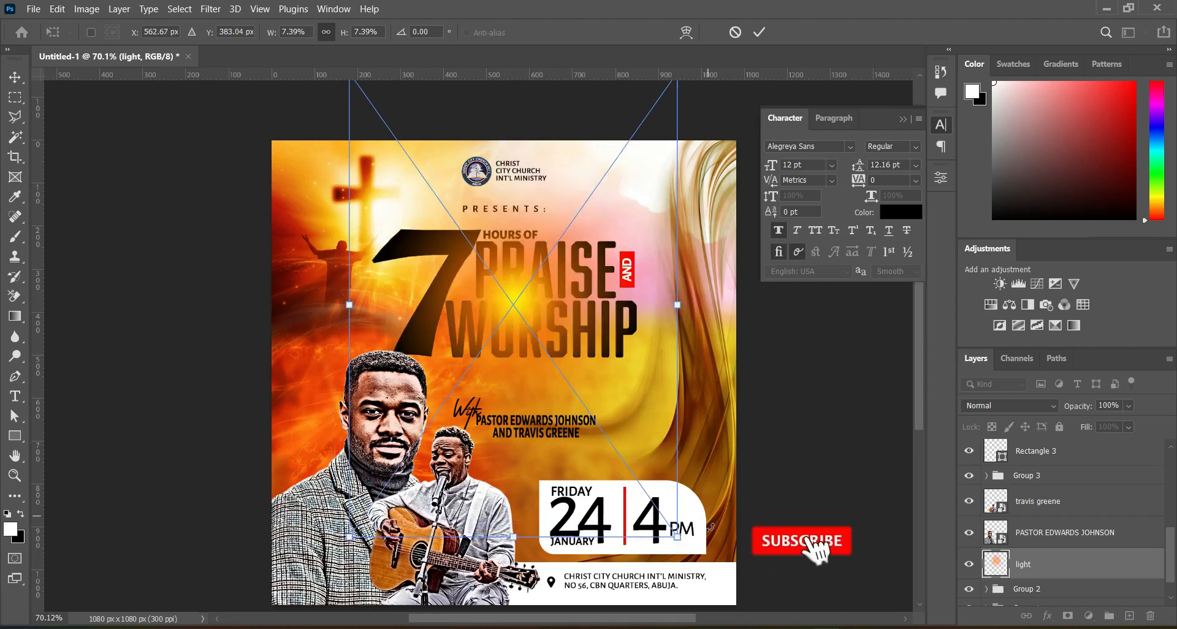
# Scale the light image over the title to 9.76% and set its blending mode to Screen
pyautogui.moveTo(670, 530); pyautogui.dragTo(749, 600)
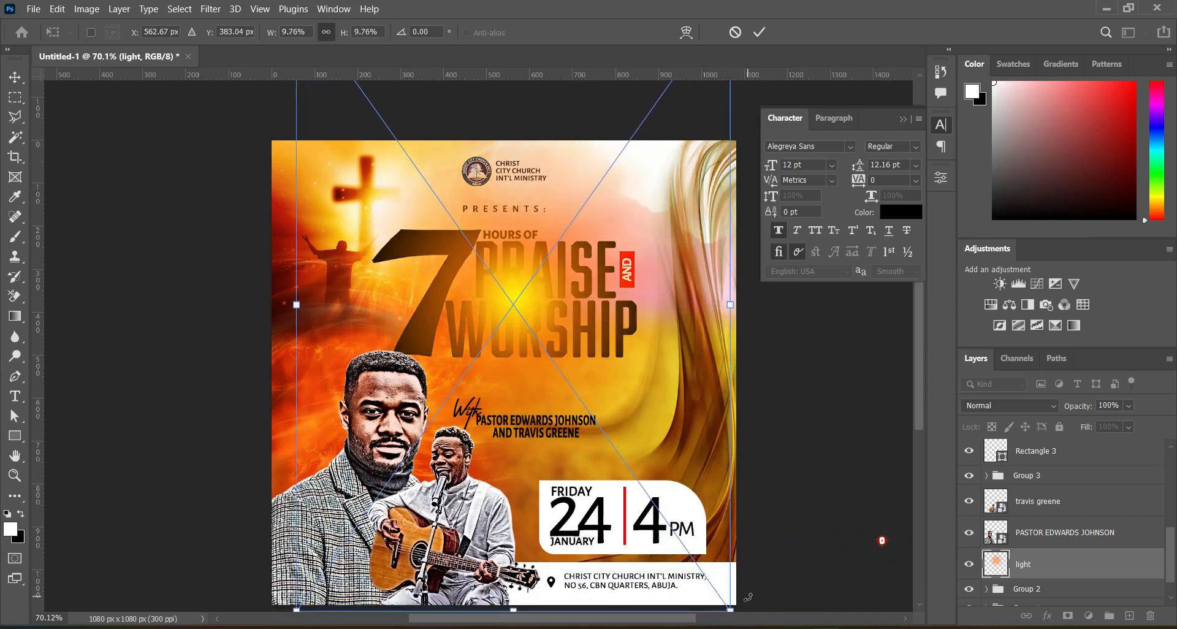
pyautogui.click(760, 33)
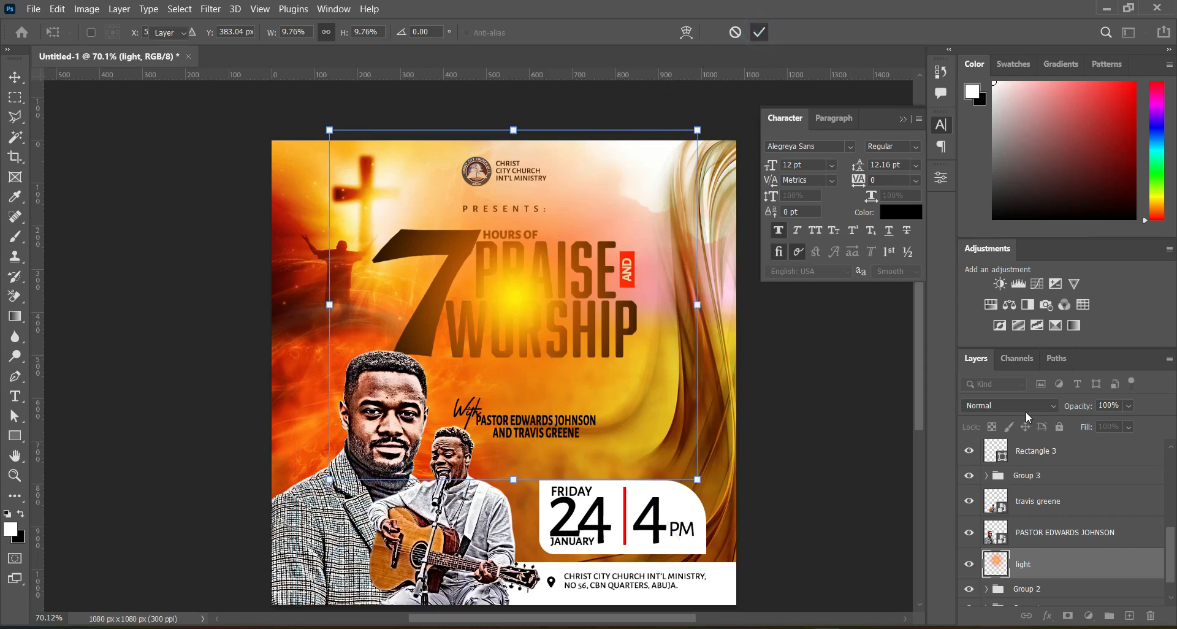
pyautogui.click(1017, 407)
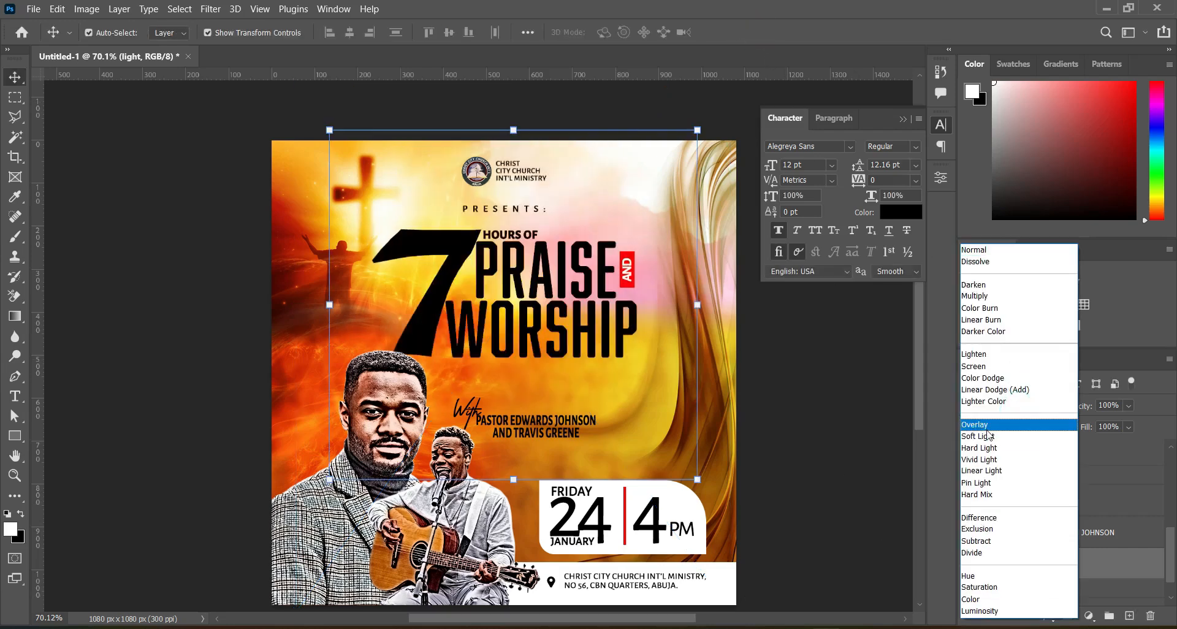
pyautogui.click(981, 367)
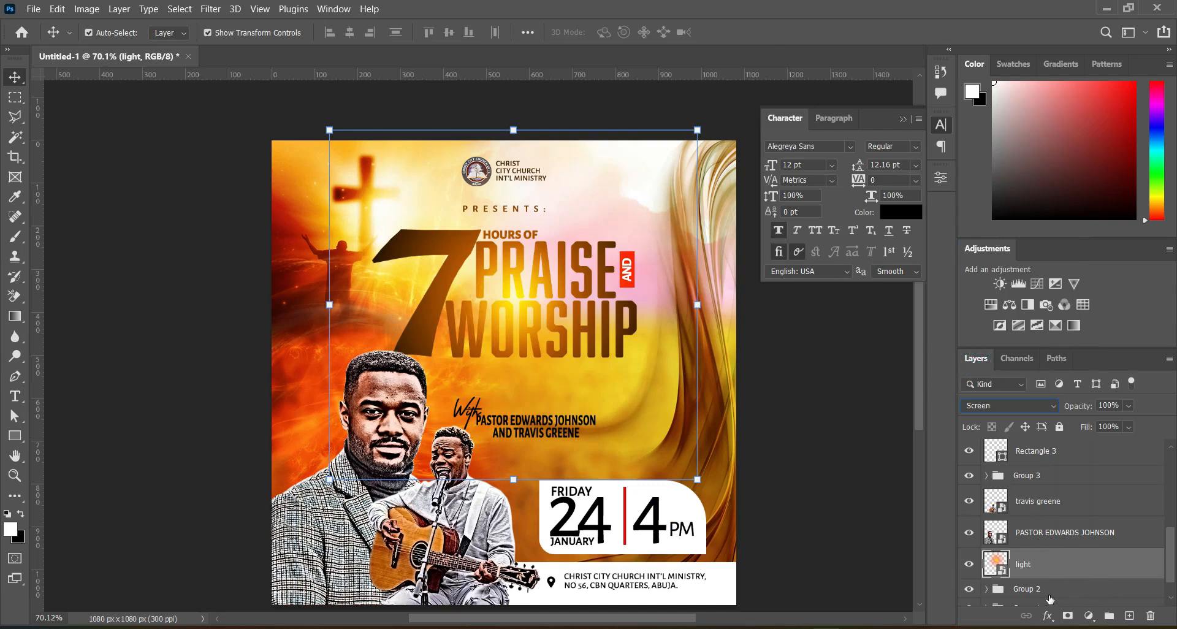
# Add a Normal-mode Outer Glow at 100% opacity and 103 px size to Group 2, comparing the title with and without it
pyautogui.scroll(-1, 1171, 538)
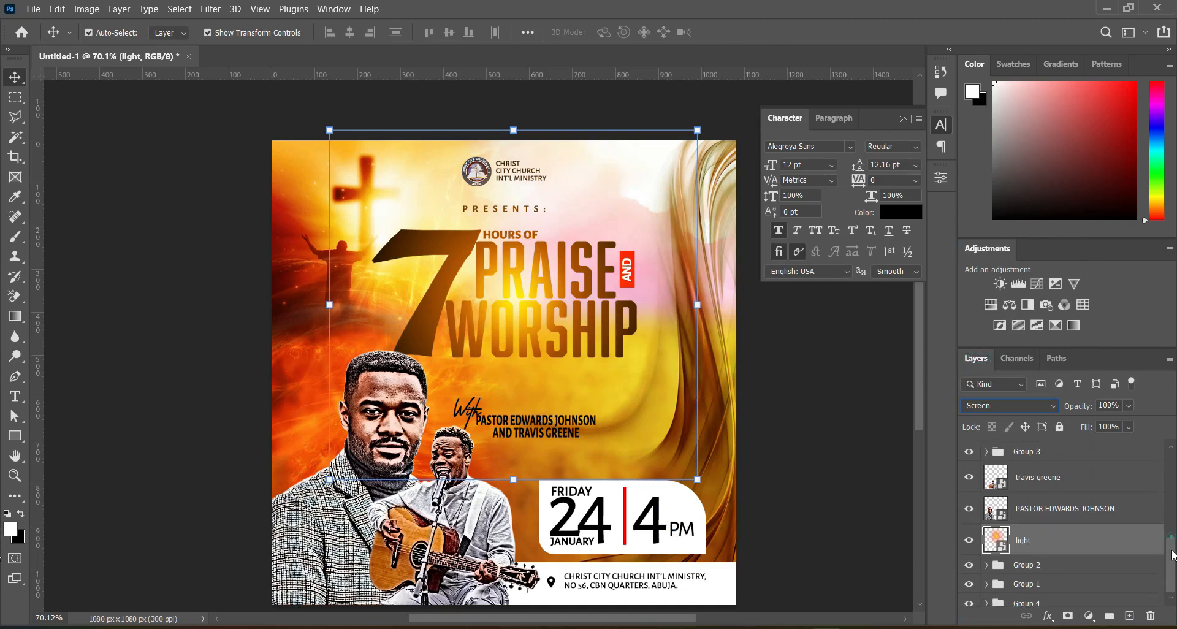
pyautogui.click(1052, 558)
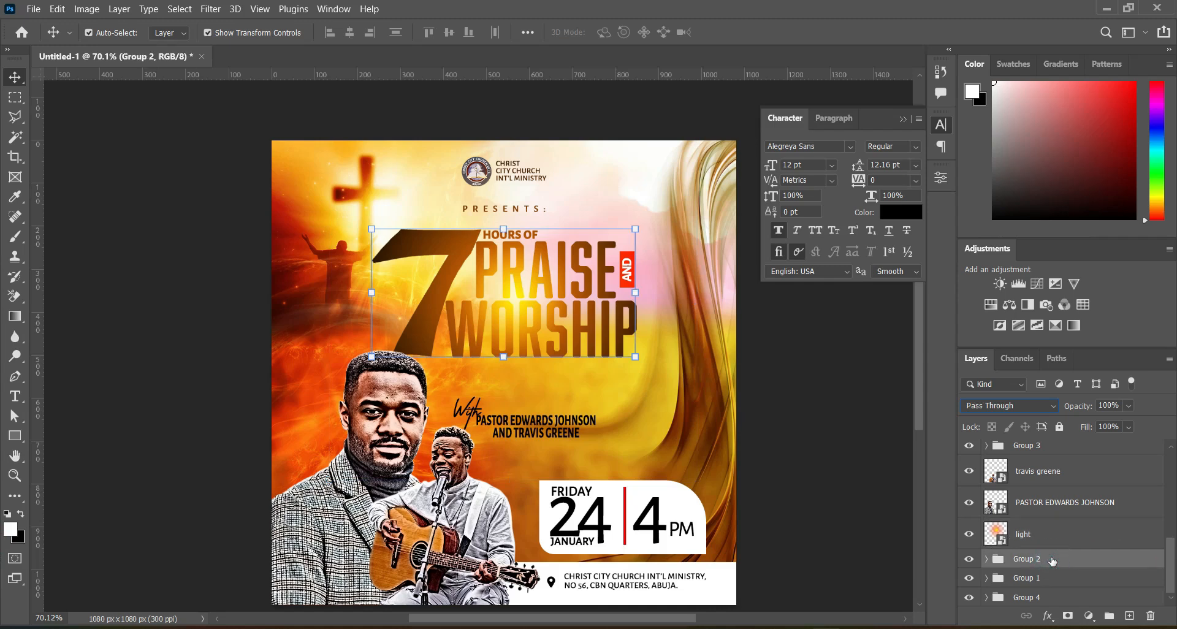
pyautogui.click(1047, 617)
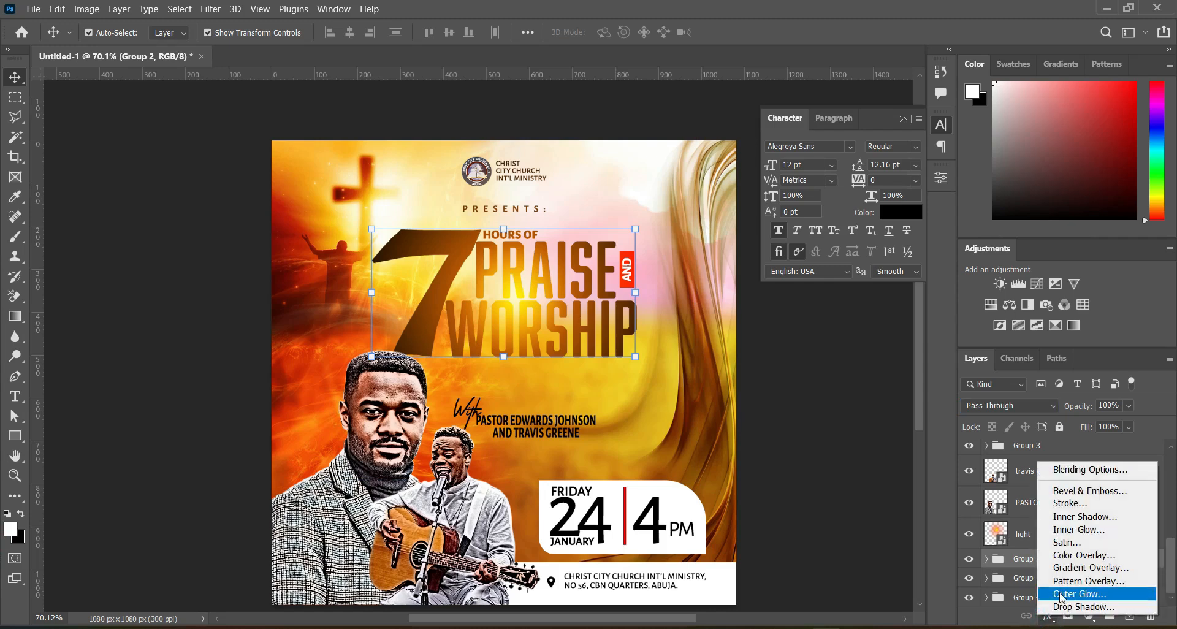
pyautogui.click(1063, 594)
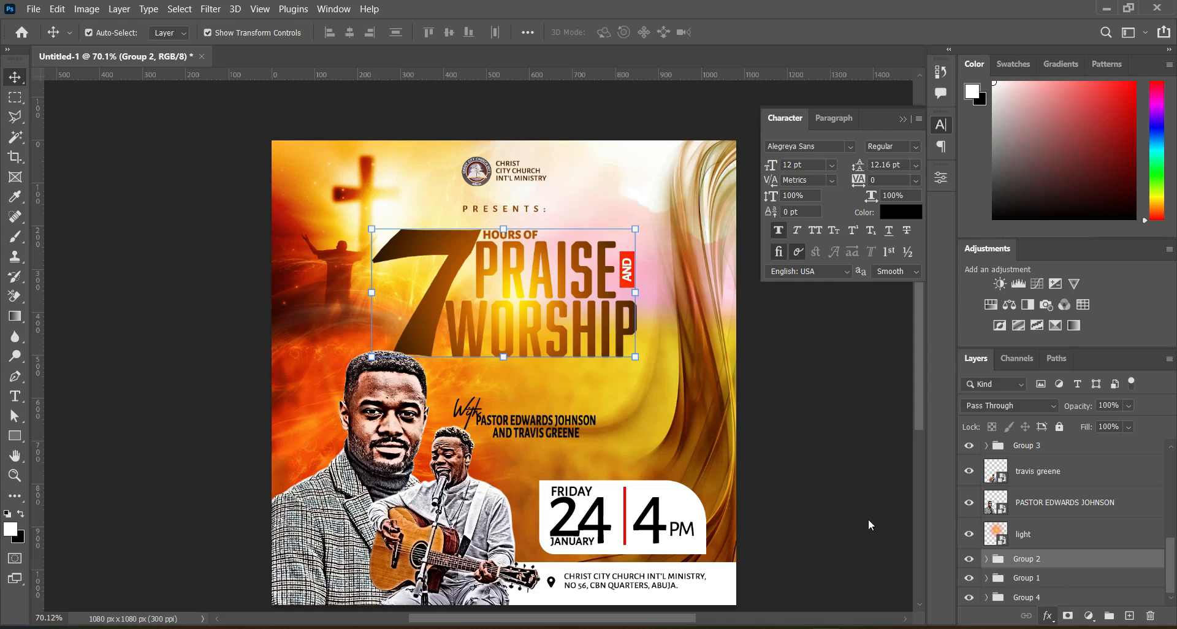
pyautogui.moveTo(665, 164); pyautogui.dragTo(872, 162)
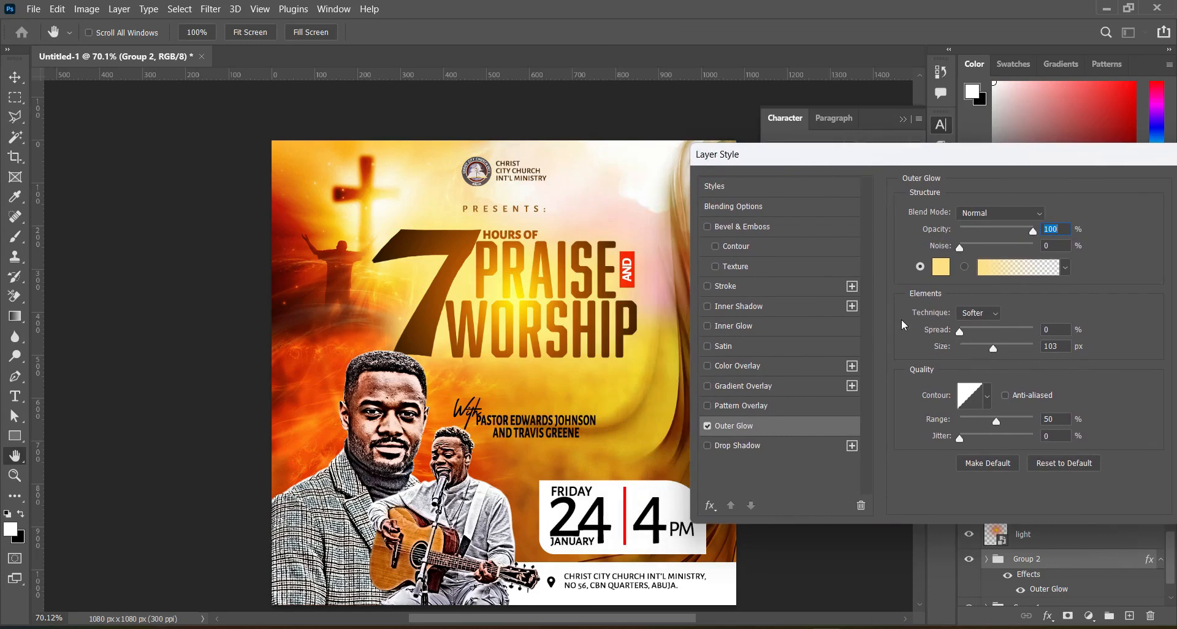
pyautogui.click(708, 426)
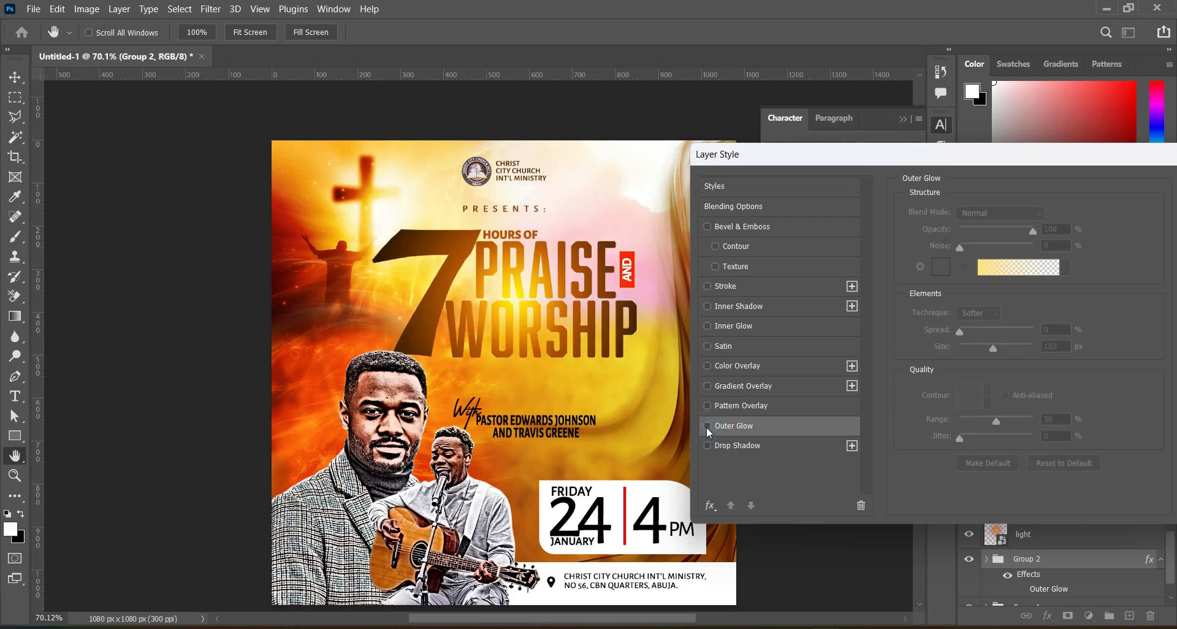
pyautogui.click(707, 425)
pyautogui.click(708, 426)
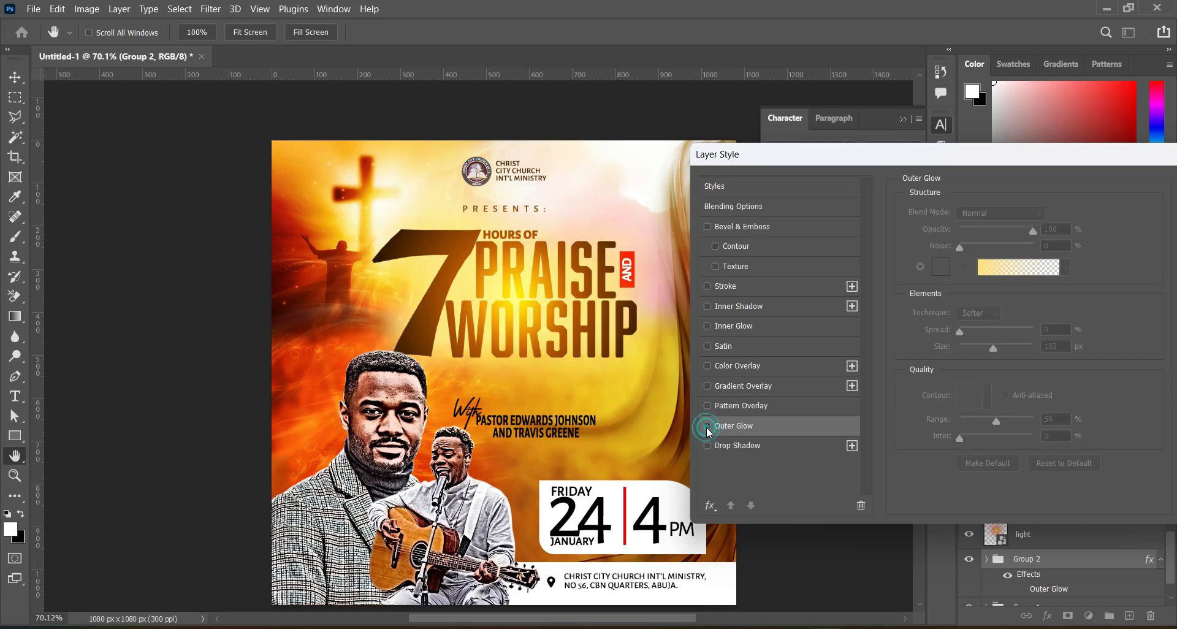
pyautogui.click(708, 427)
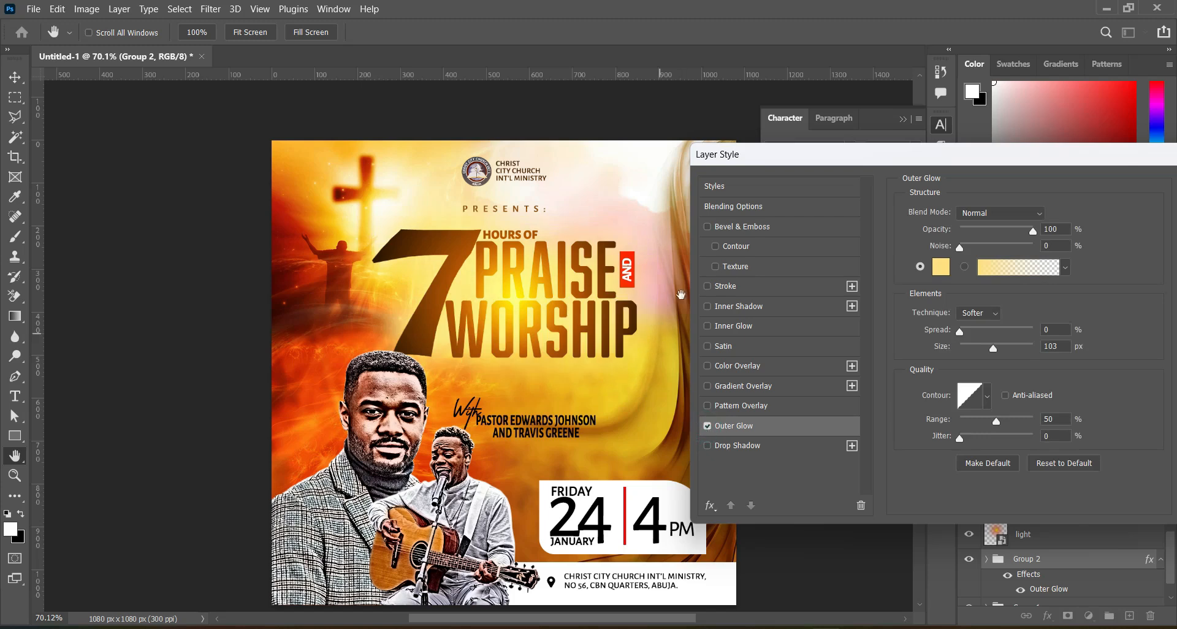
# Check the title's outer glow colour code ffe07c in doc.txt and apply the layer style to Group 2
pyautogui.moveTo(926, 153); pyautogui.dragTo(803, 141)
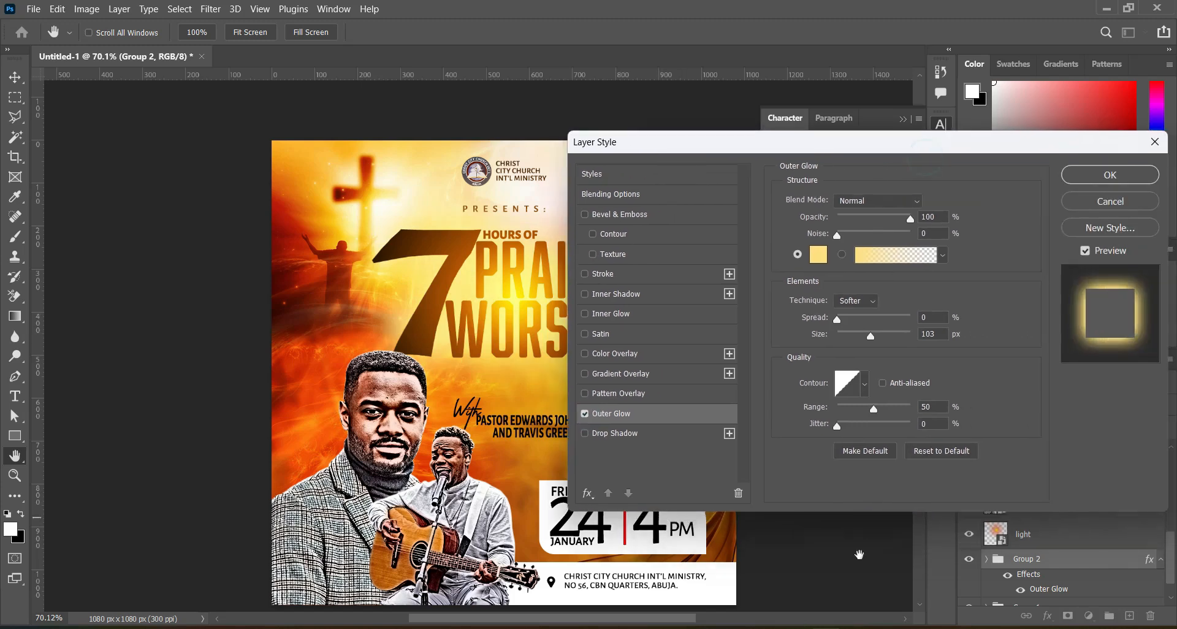
pyautogui.hotkey('alt', 'Tab')
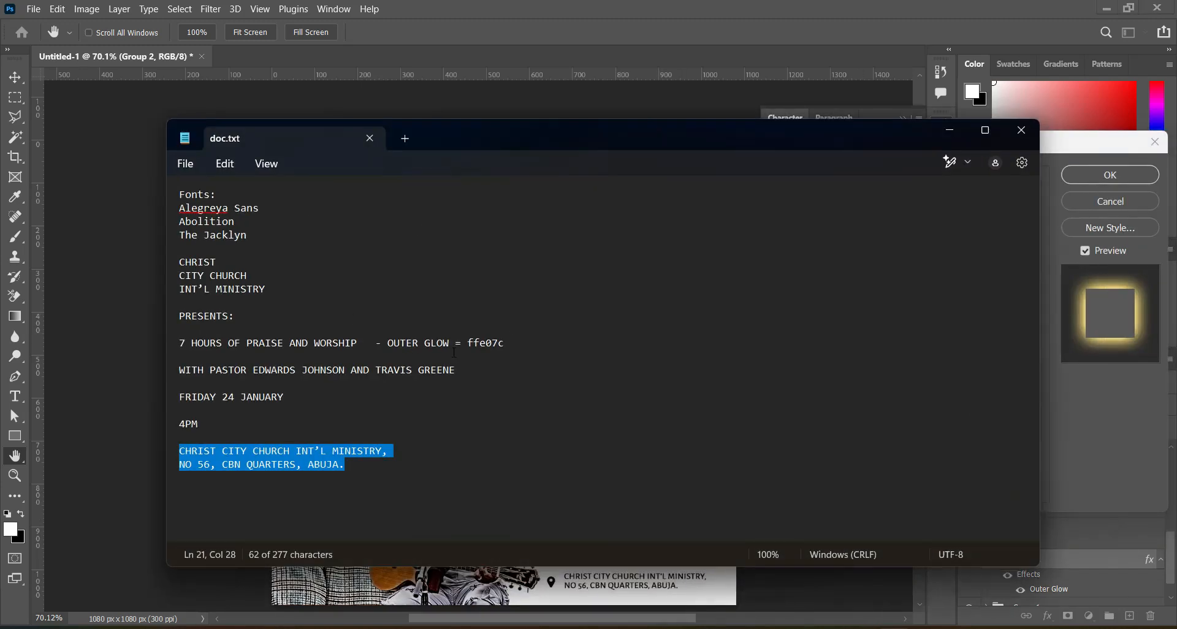
pyautogui.doubleClick(510, 342)
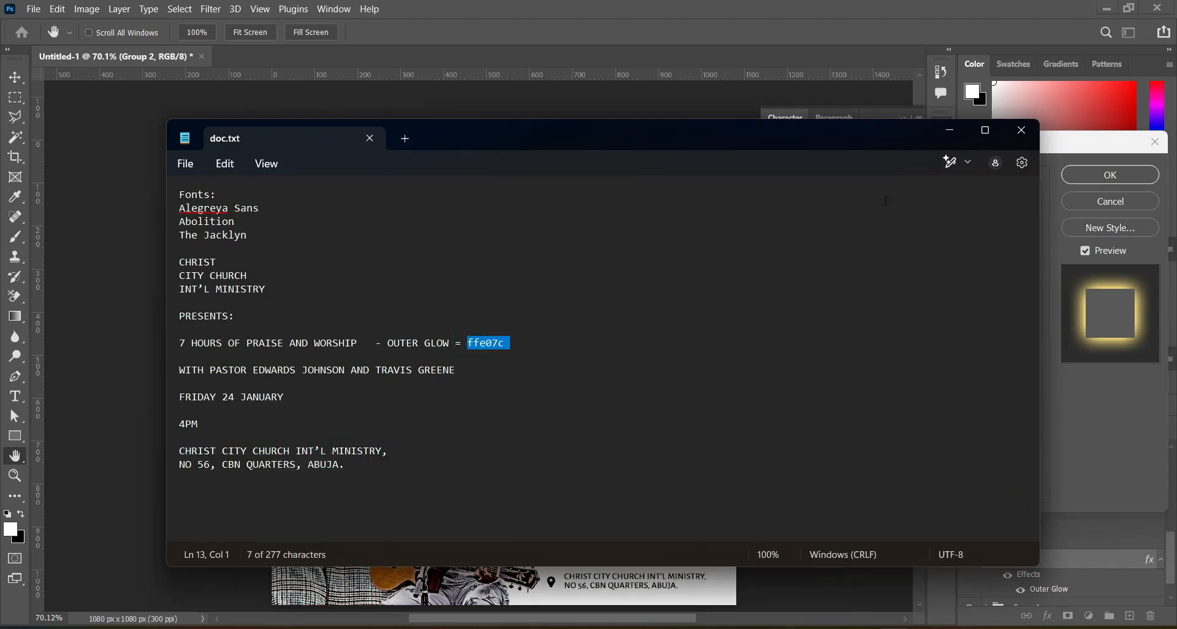
pyautogui.click(959, 136)
pyautogui.moveTo(1069, 141); pyautogui.dragTo(979, 148)
pyautogui.click(1034, 184)
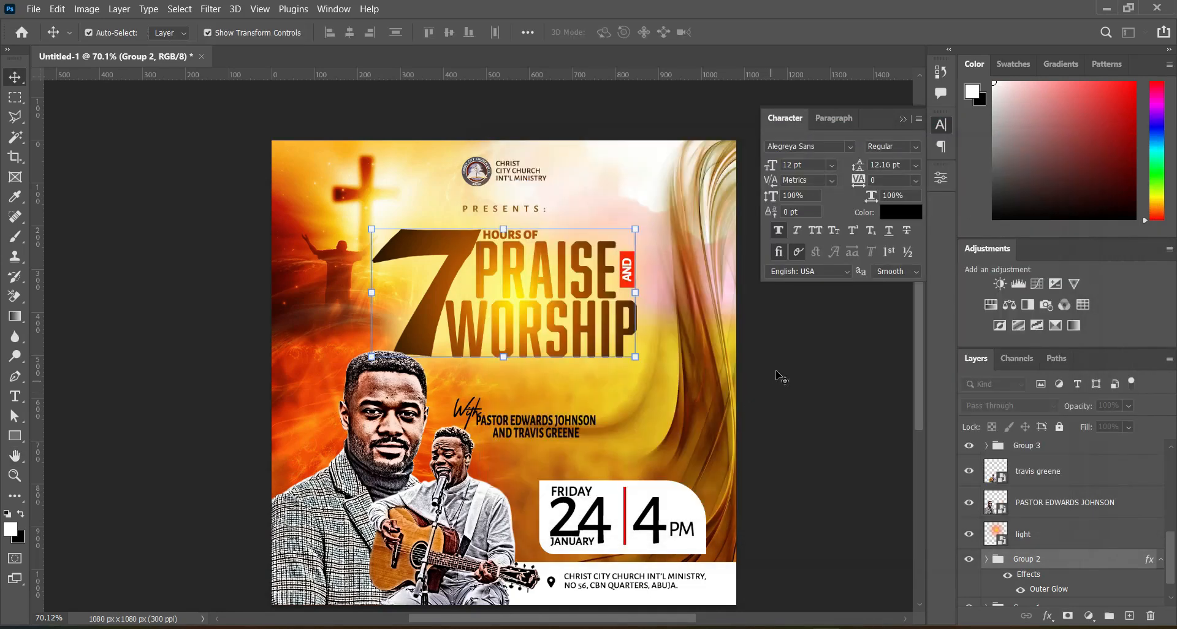
# Place a second light image above the guitarist's photo layer, position it over the two portraits, and scale it to 8.58%
pyautogui.click(903, 119)
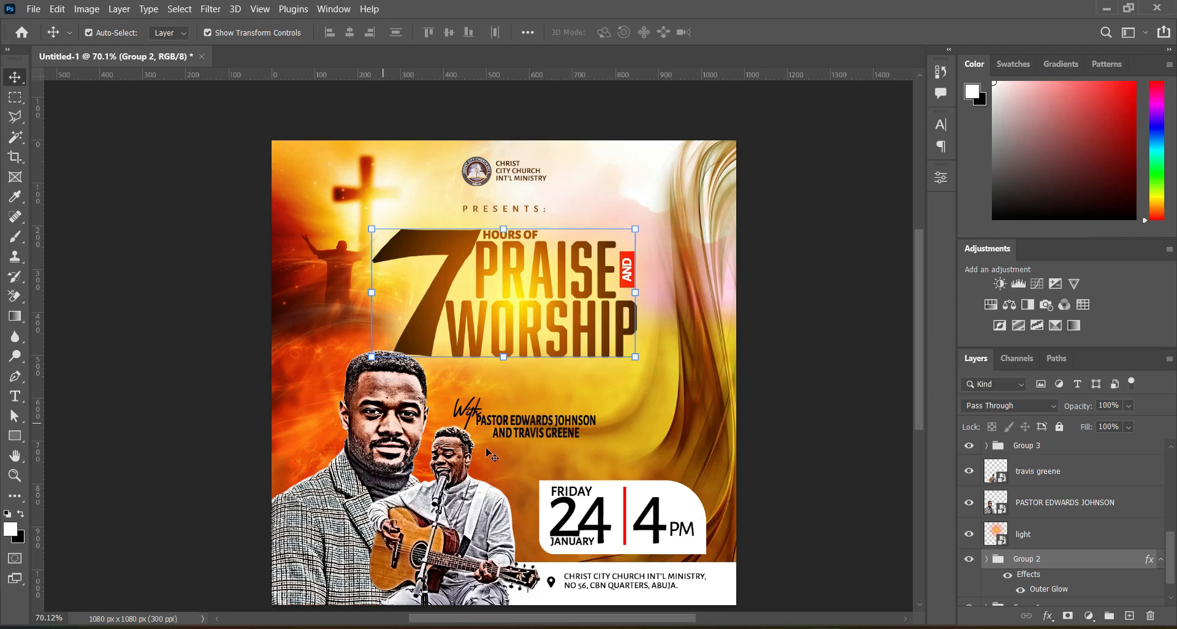
pyautogui.click(1053, 475)
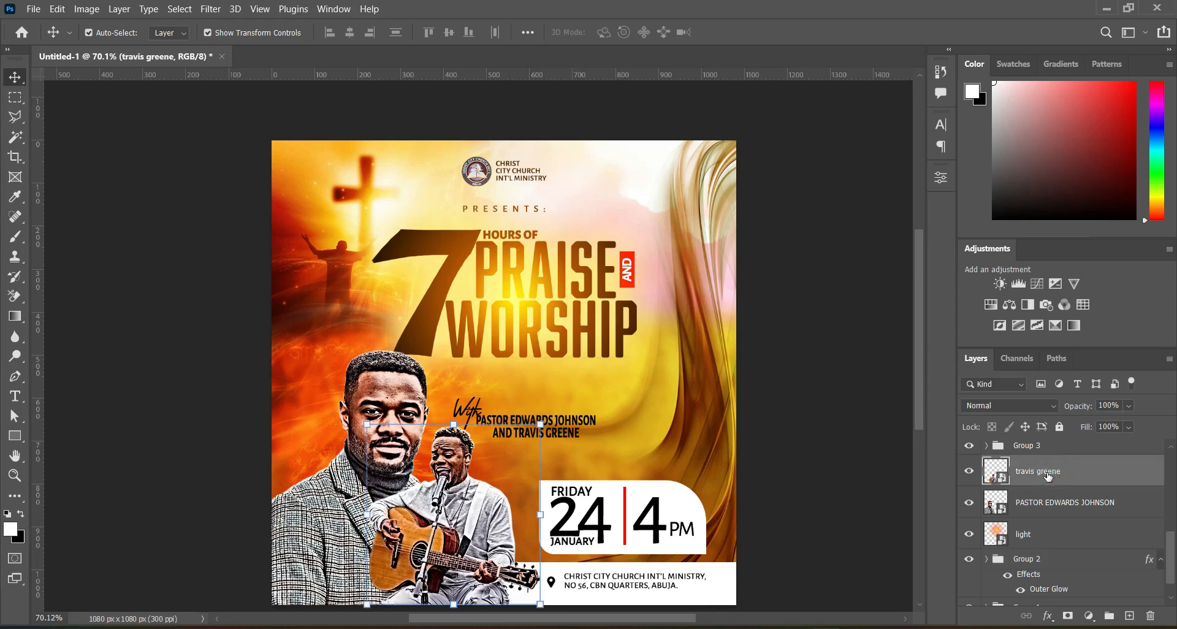
pyautogui.hotkey('alt', 'Tab')
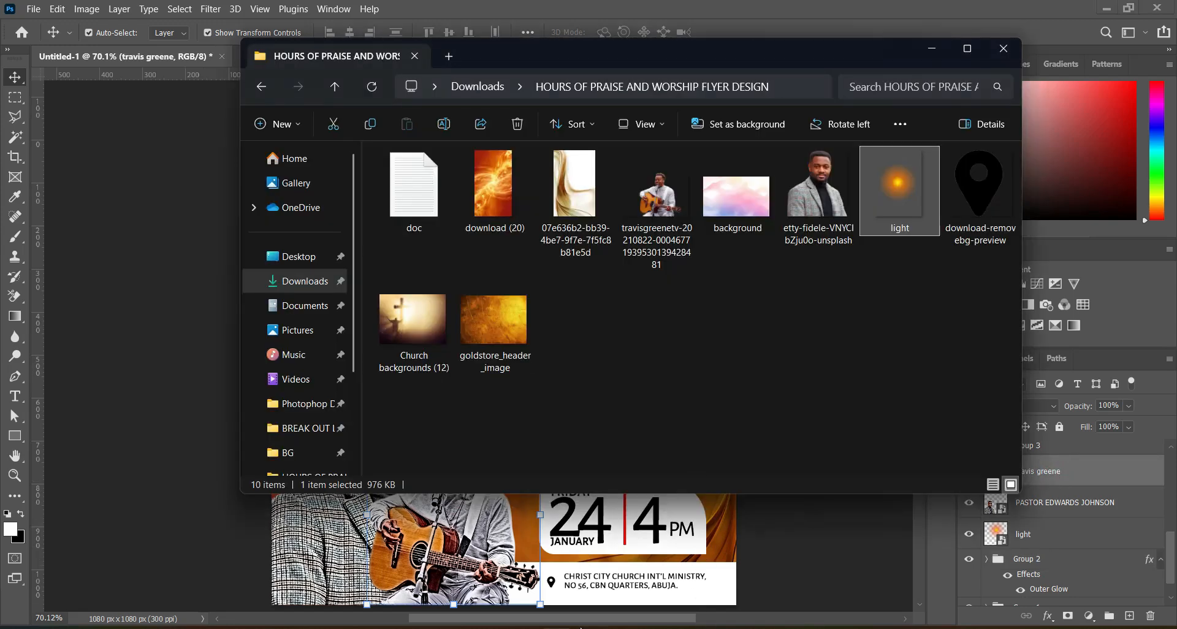
pyautogui.moveTo(894, 241); pyautogui.dragTo(190, 518)
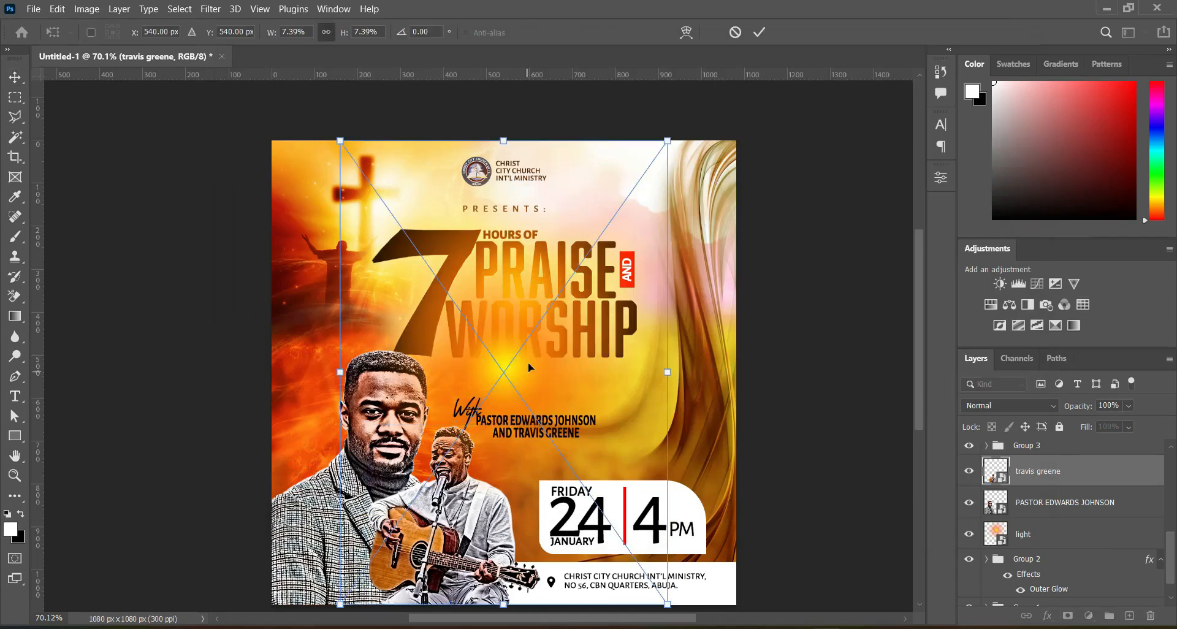
pyautogui.moveTo(520, 367); pyautogui.dragTo(462, 409)
pyautogui.moveTo(613, 415); pyautogui.dragTo(642, 417)
pyautogui.press('Return')
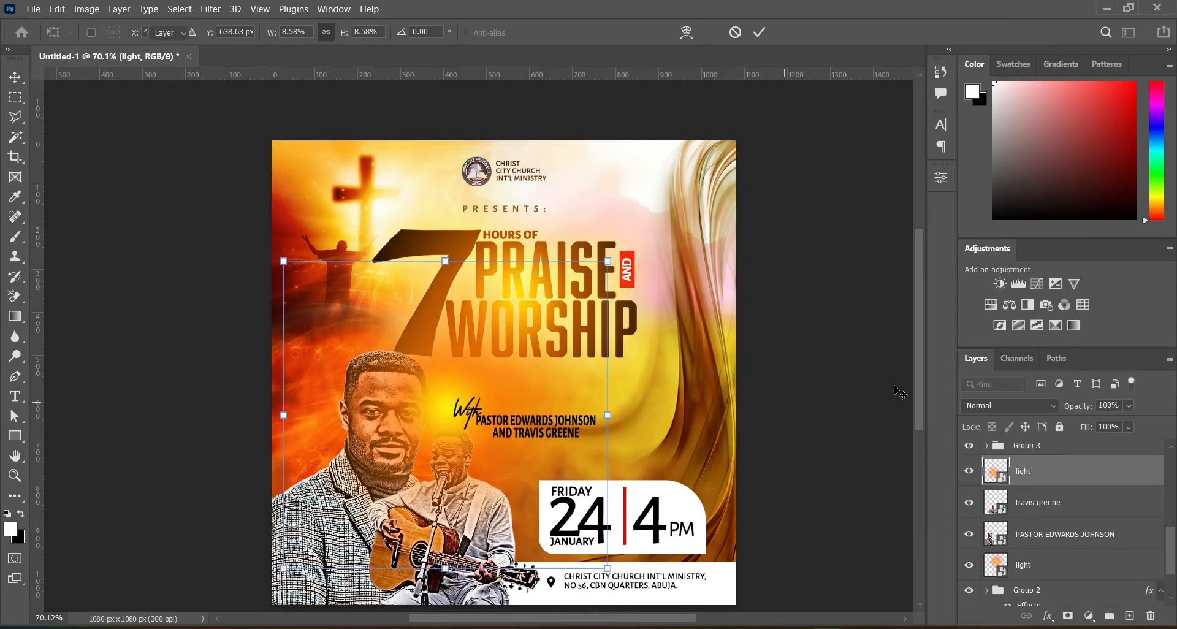
# Set the second light layer's blending mode to Screen and shift it slightly so its glow sits between the two portraits
pyautogui.click(1028, 406)
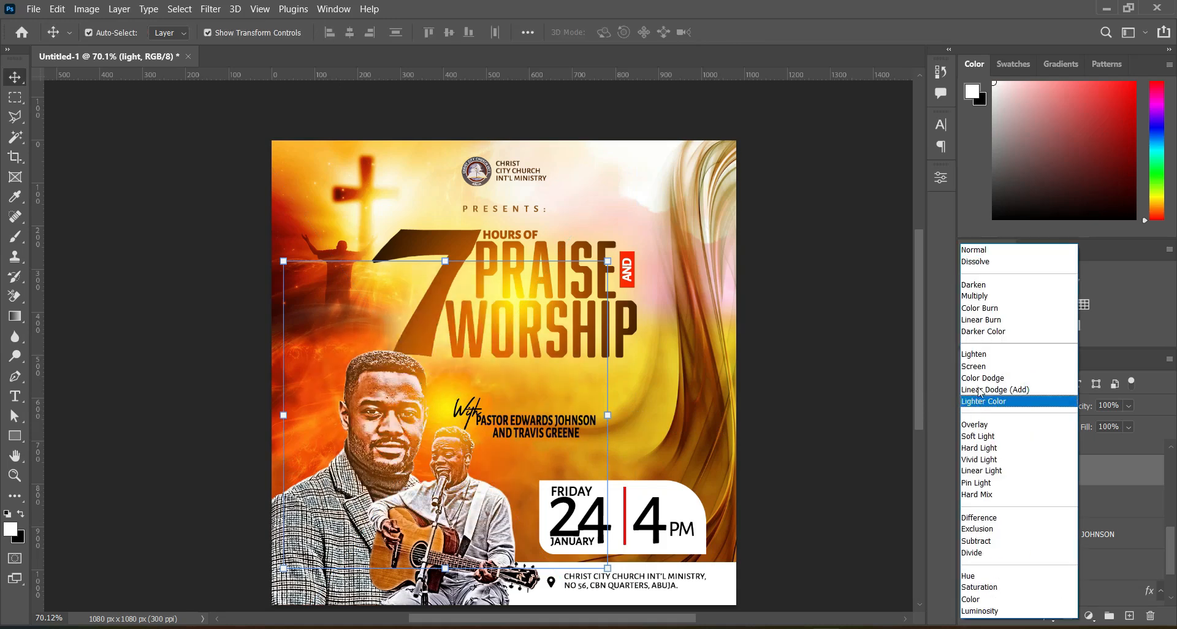
pyautogui.click(974, 366)
pyautogui.moveTo(440, 401); pyautogui.dragTo(445, 419)
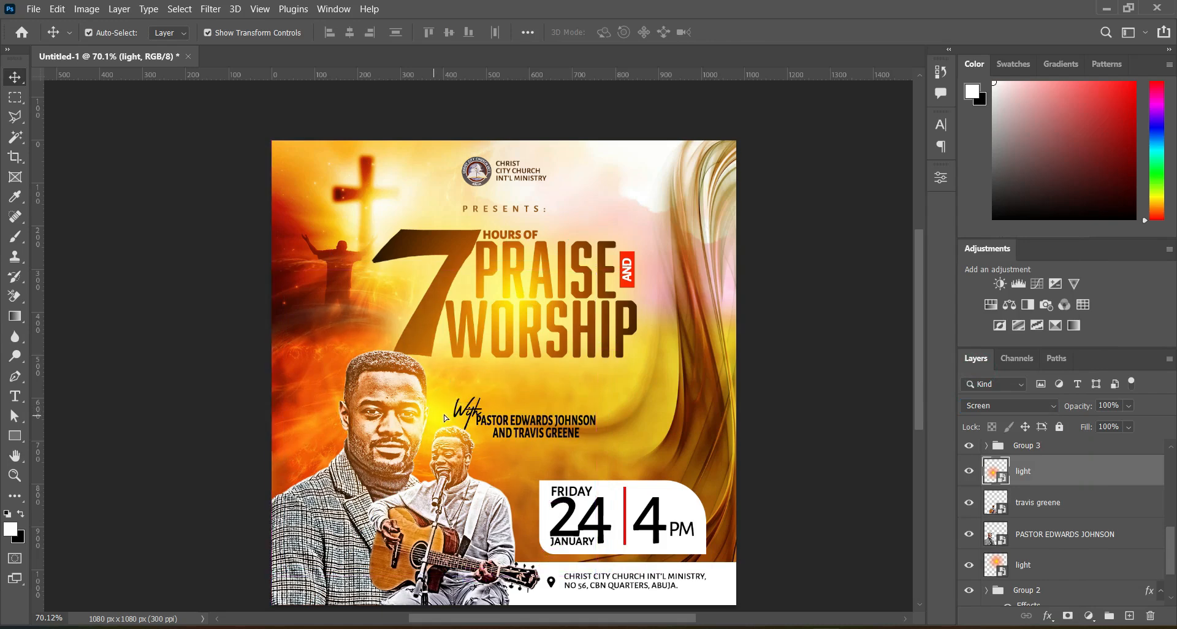
pyautogui.click(806, 387)
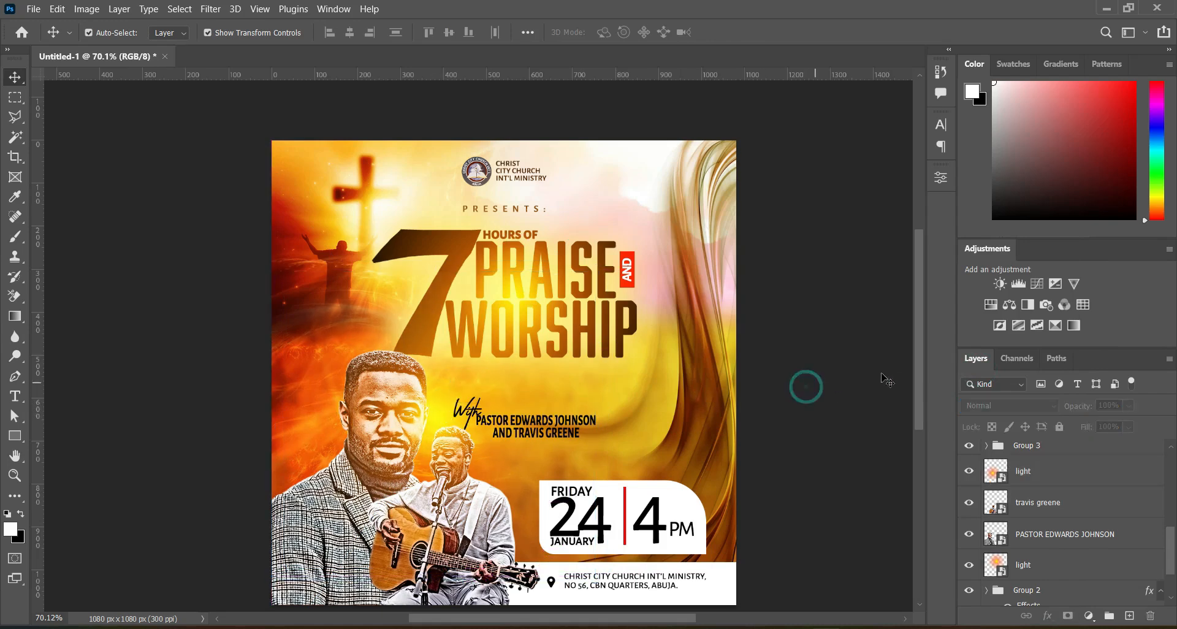
pyautogui.moveTo(918, 379); pyautogui.dragTo(917, 404)
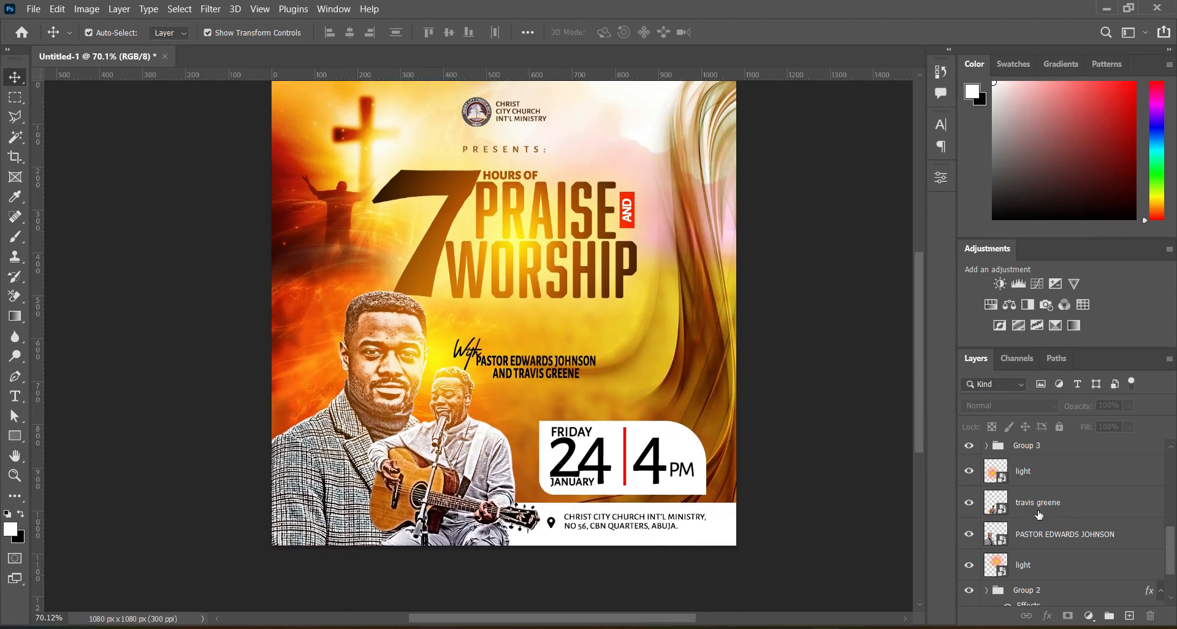
# Try the second light layer above Group 3, the speakers' text, and put Group 3 back on top of it
pyautogui.click(971, 448)
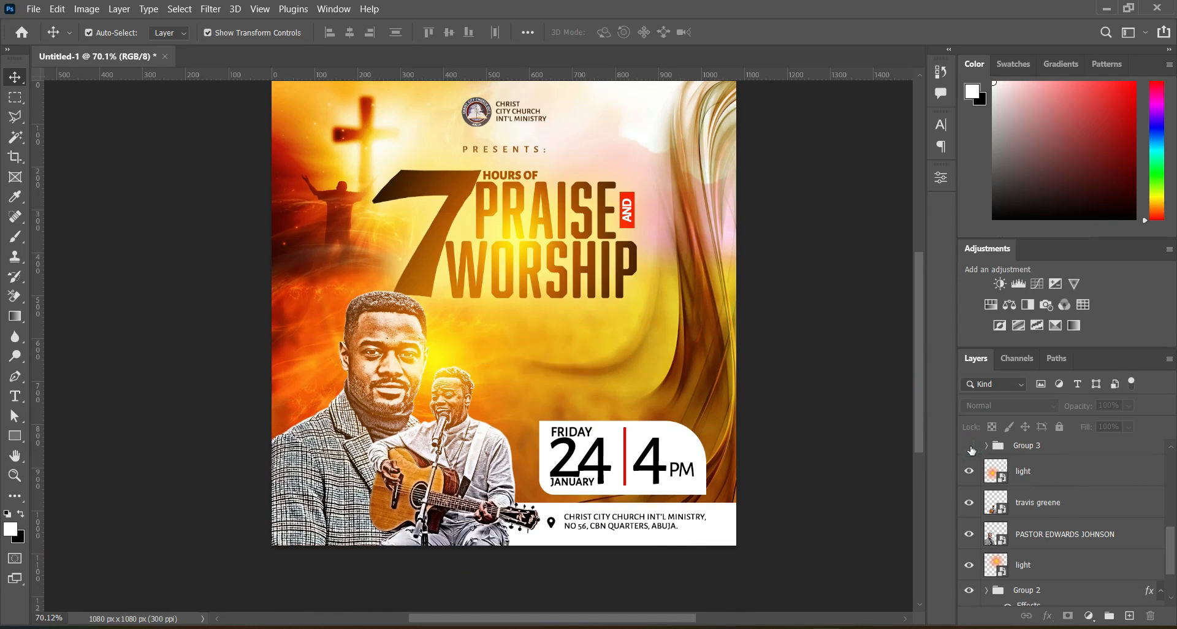
pyautogui.click(970, 448)
pyautogui.moveTo(1034, 472); pyautogui.dragTo(1028, 498)
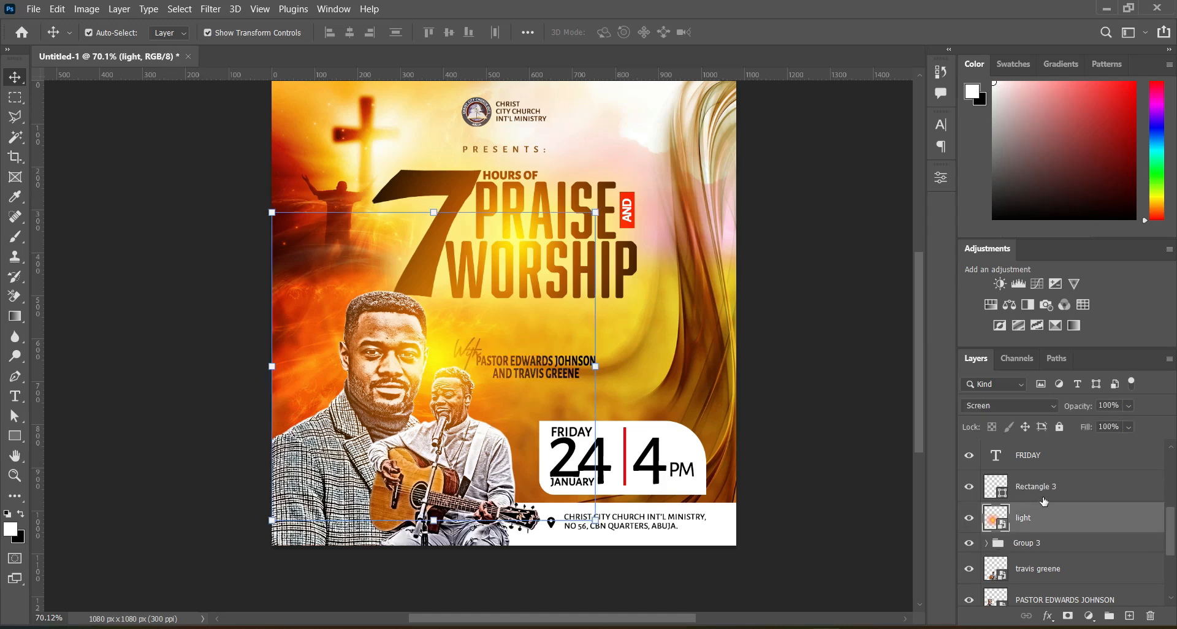
pyautogui.moveTo(1174, 522); pyautogui.dragTo(1173, 537)
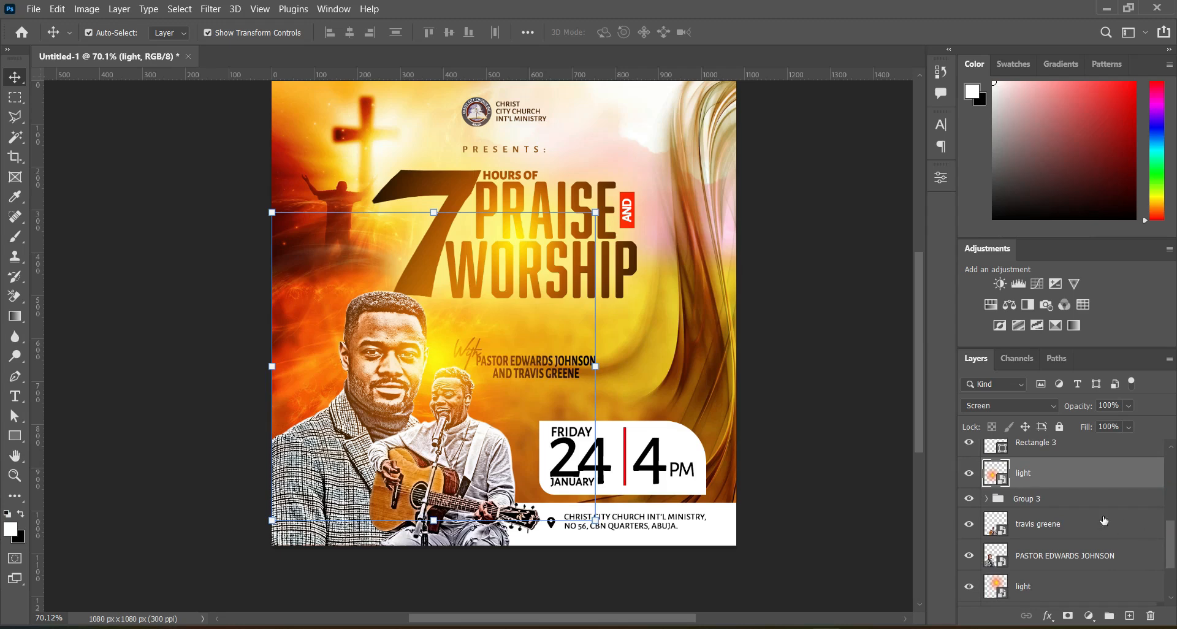
pyautogui.moveTo(1044, 502); pyautogui.dragTo(1032, 466)
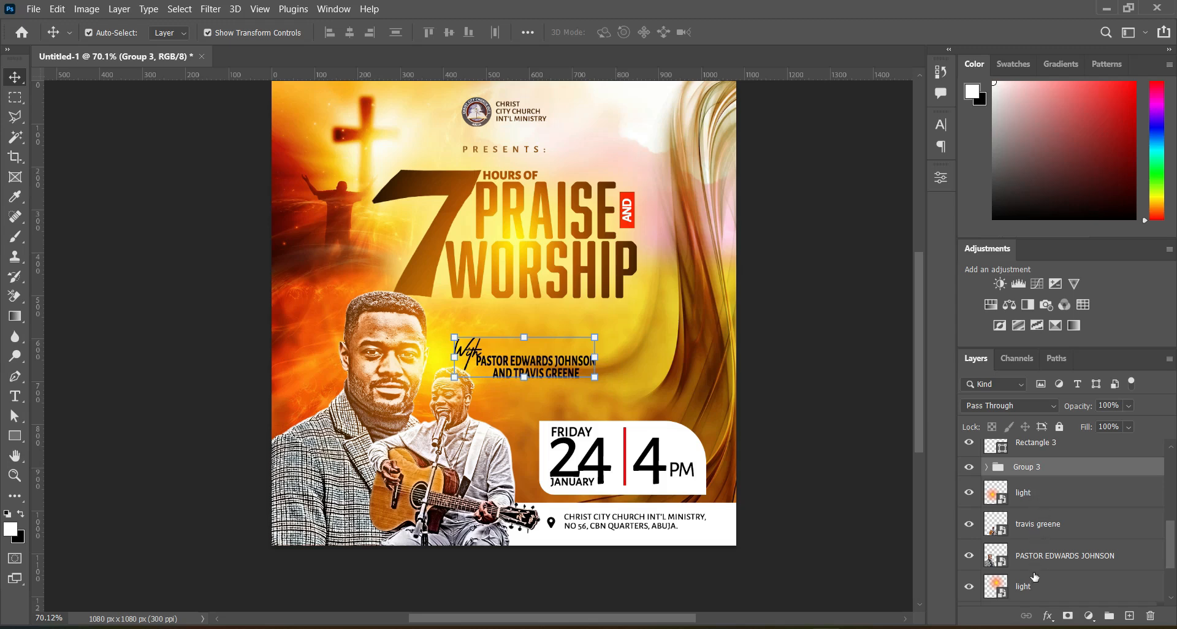
# Group the speakers' text group, the second light layer and the two portrait layers together
pyautogui.scroll(-1, 1169, 555)
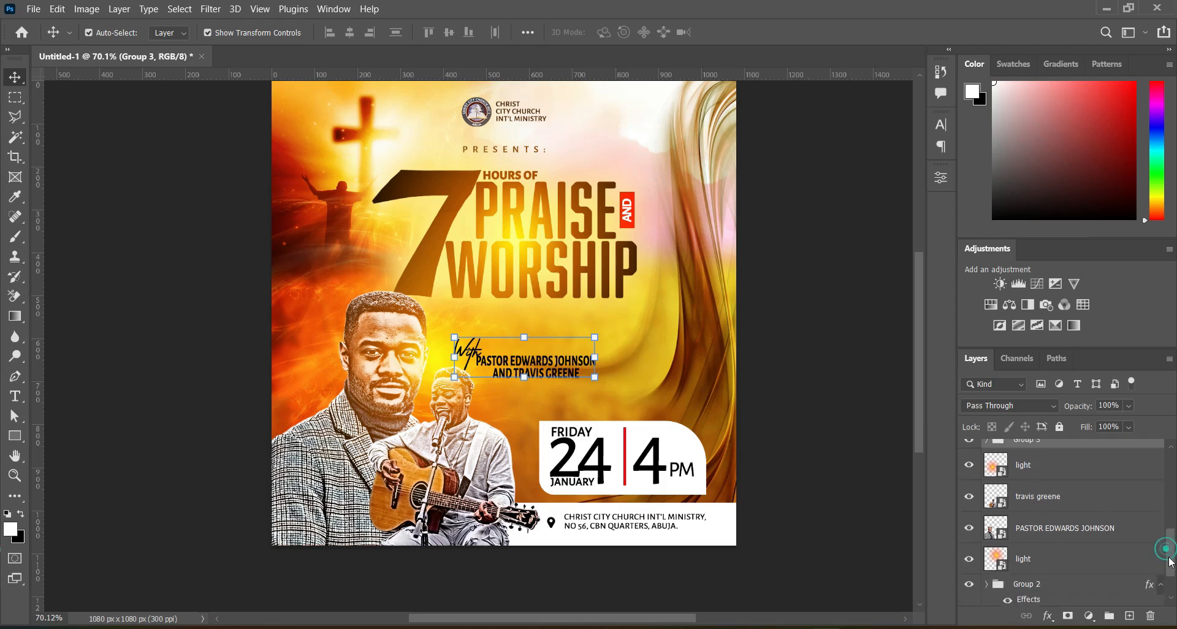
pyautogui.keyDown('shift'); pyautogui.click(1033, 526); pyautogui.keyUp('shift')
pyautogui.hotkey('ctrl', 'g')
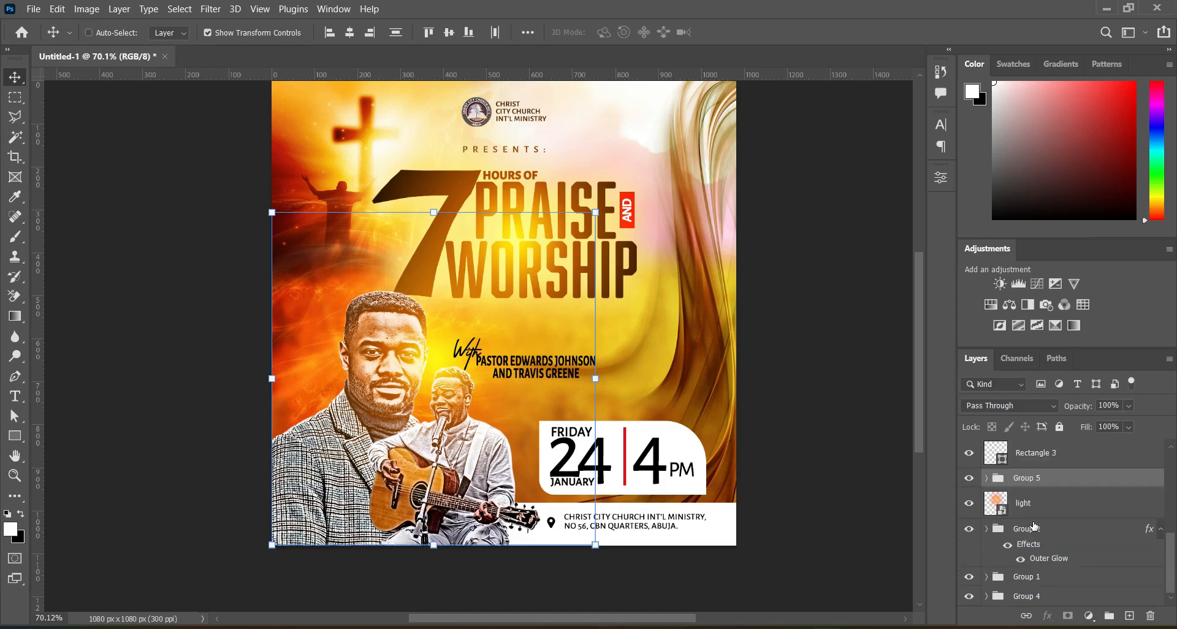
# Group the title's light layer with Group 2, and check the contents of the title and portrait groups by toggling their visibility
pyautogui.click(1050, 509)
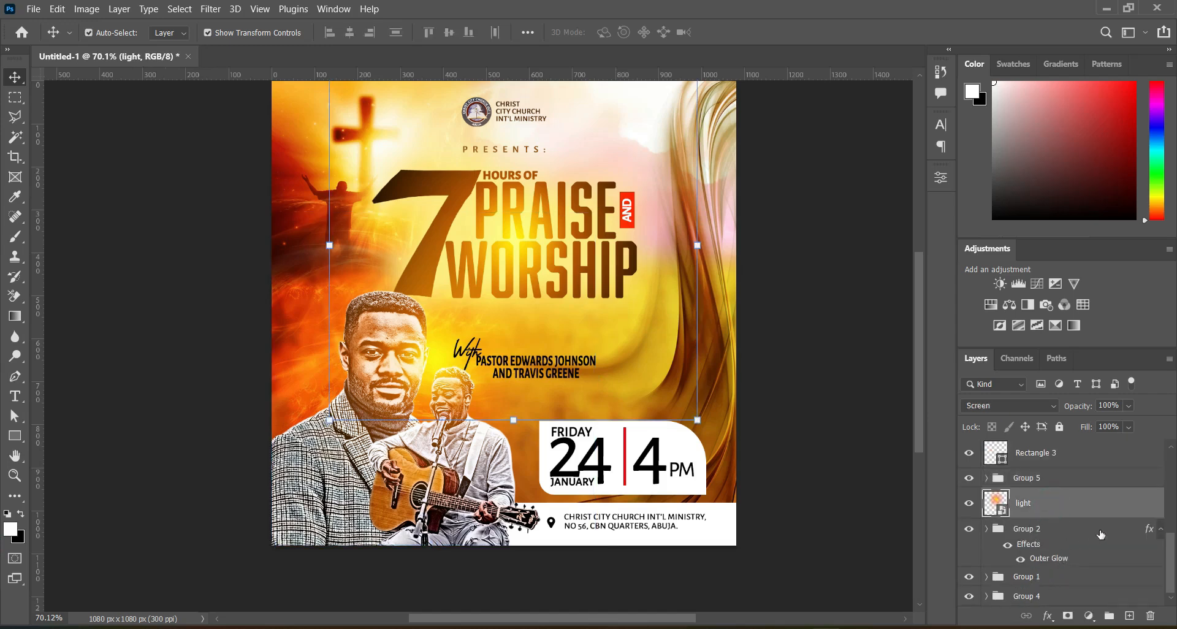
pyautogui.keyDown('ctrl'); pyautogui.click(1074, 533); pyautogui.keyUp('ctrl')
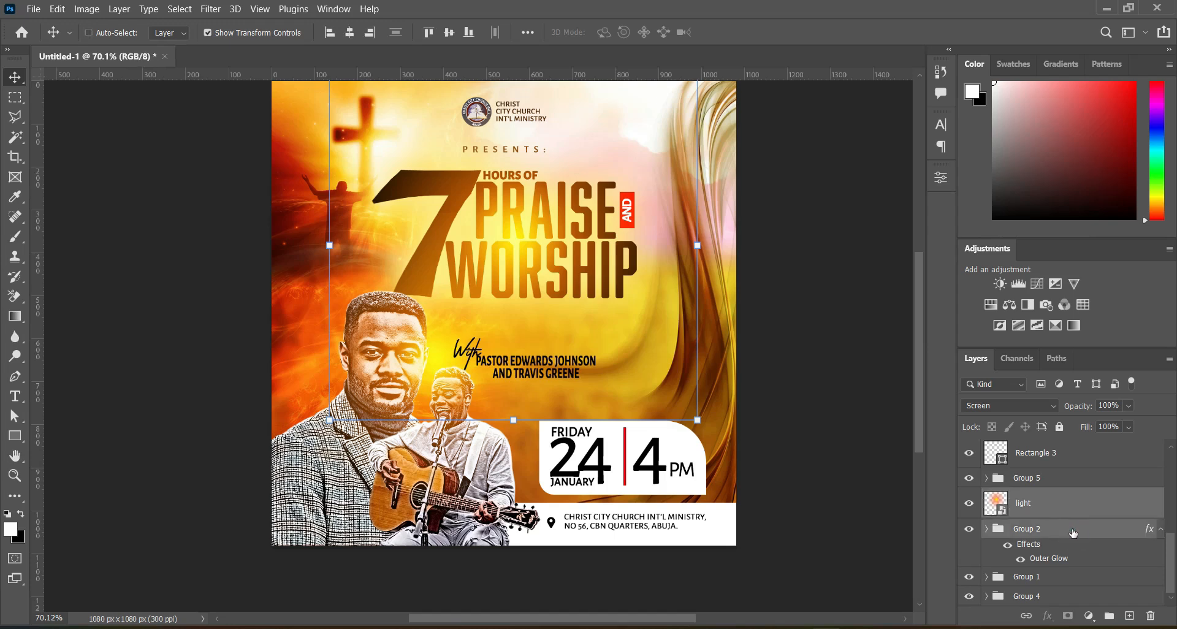
pyautogui.hotkey('ctrl', 'g')
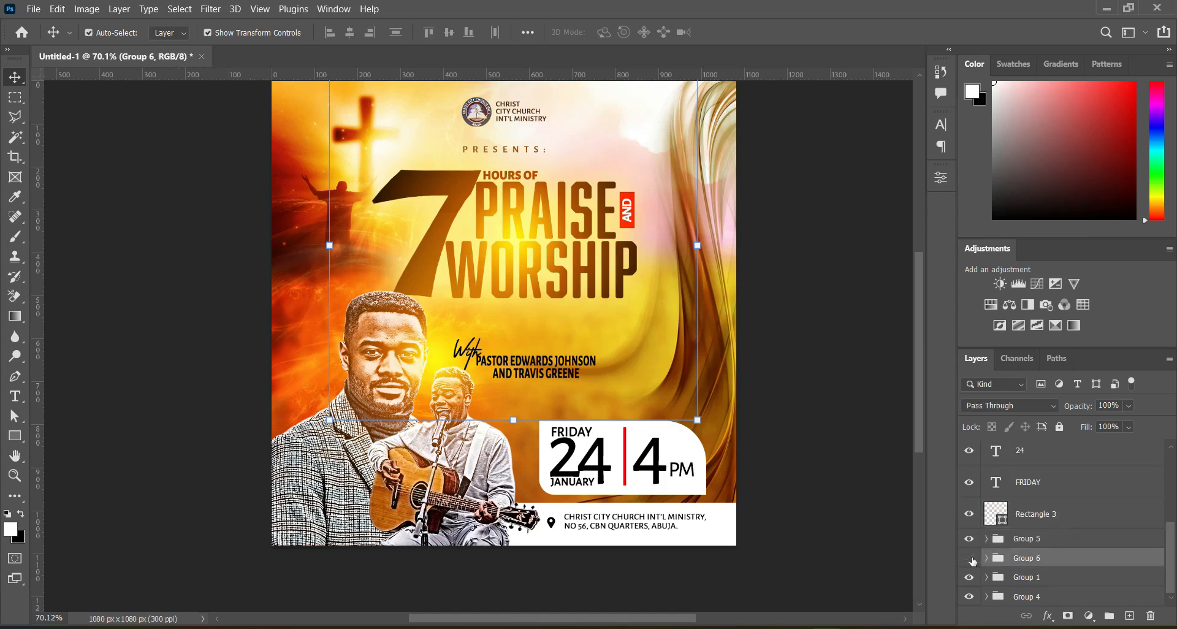
pyautogui.click(970, 558)
pyautogui.click(970, 558)
pyautogui.click(970, 539)
pyautogui.click(970, 539)
# Group all the date and time layers, from Rectangle 3 up to the 4PM text
pyautogui.scroll(1, 1171, 567)
pyautogui.click(1087, 547)
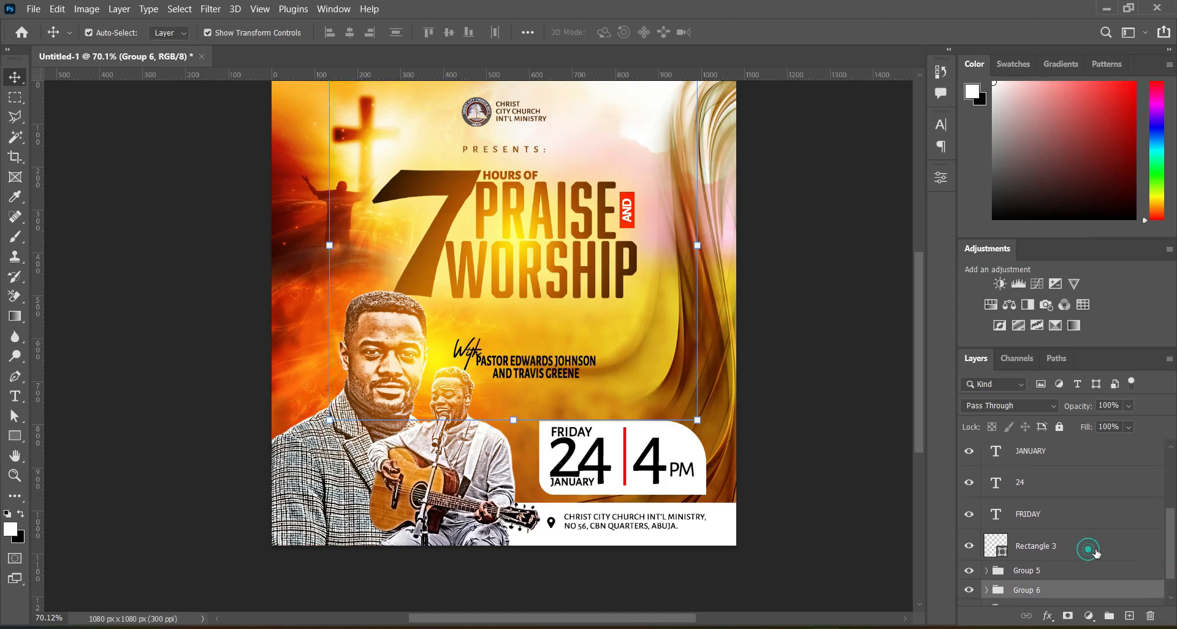
pyautogui.moveTo(1172, 560); pyautogui.dragTo(1172, 506)
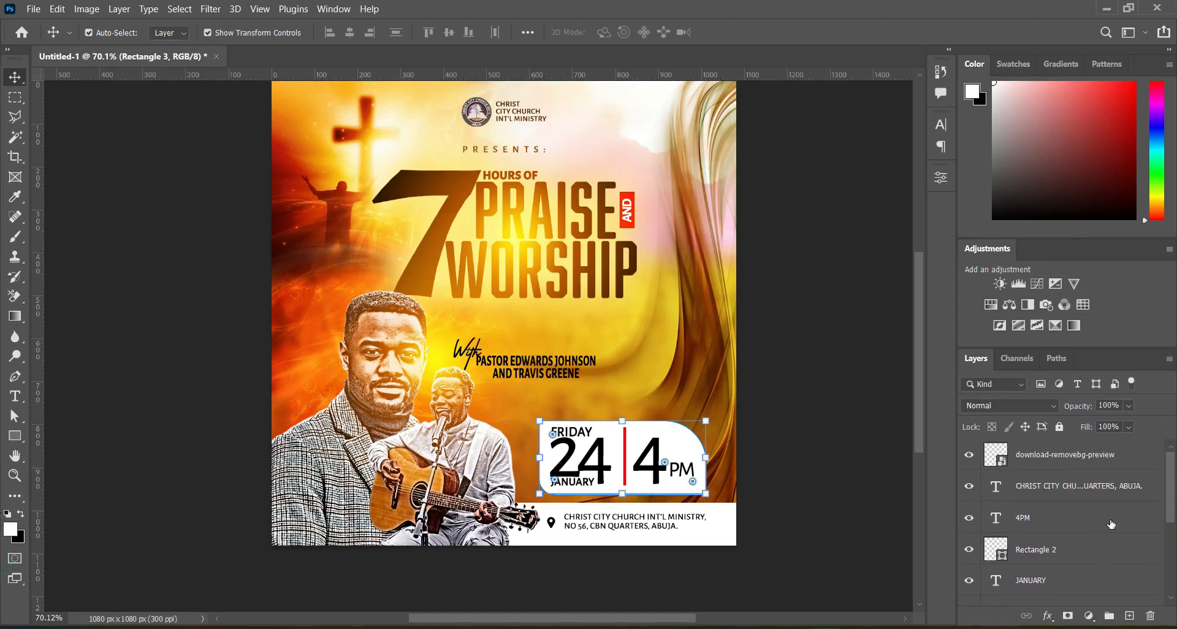
pyautogui.keyDown('shift'); pyautogui.click(1049, 520); pyautogui.keyUp('shift')
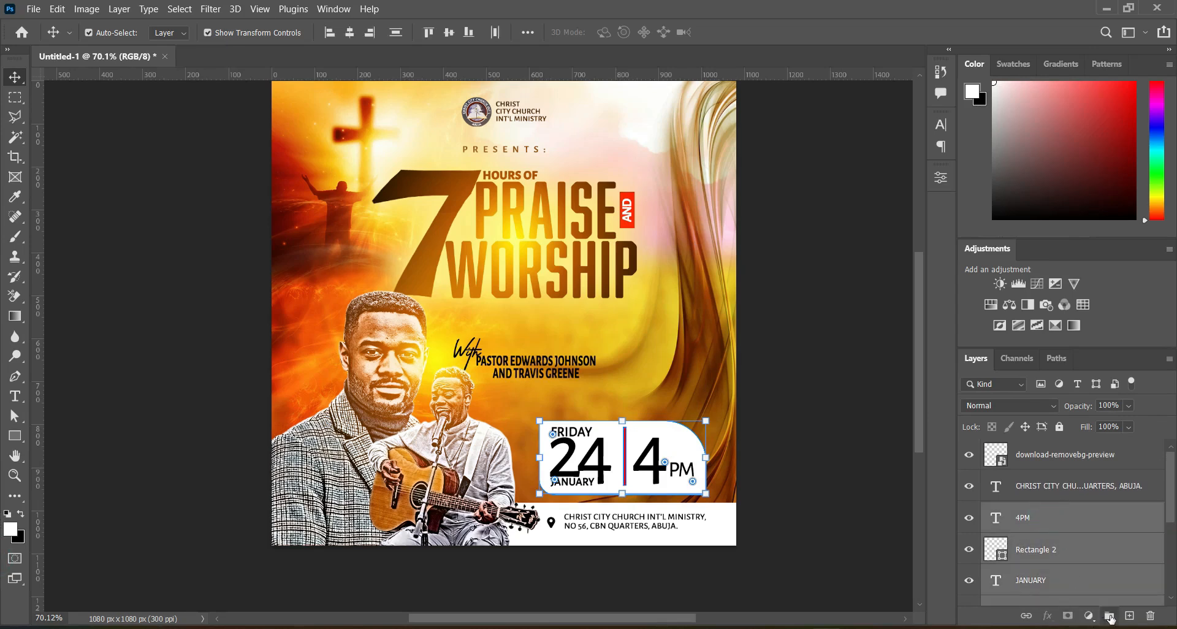
pyautogui.click(1109, 616)
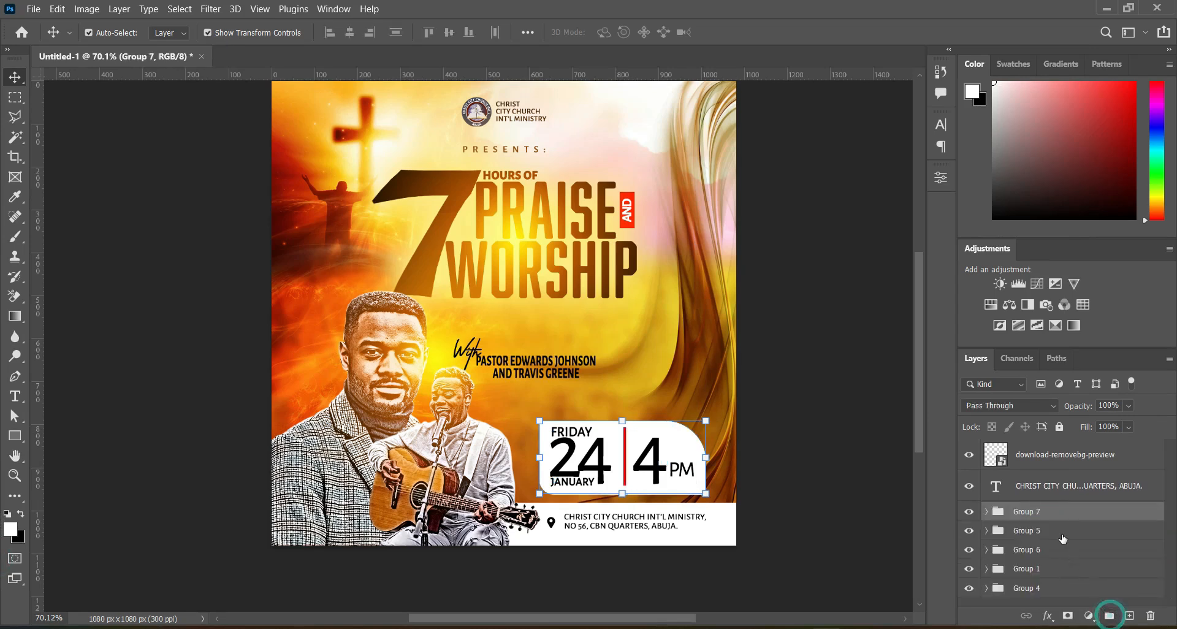
# Group the location icon layer with the church address text layer
pyautogui.click(1054, 454)
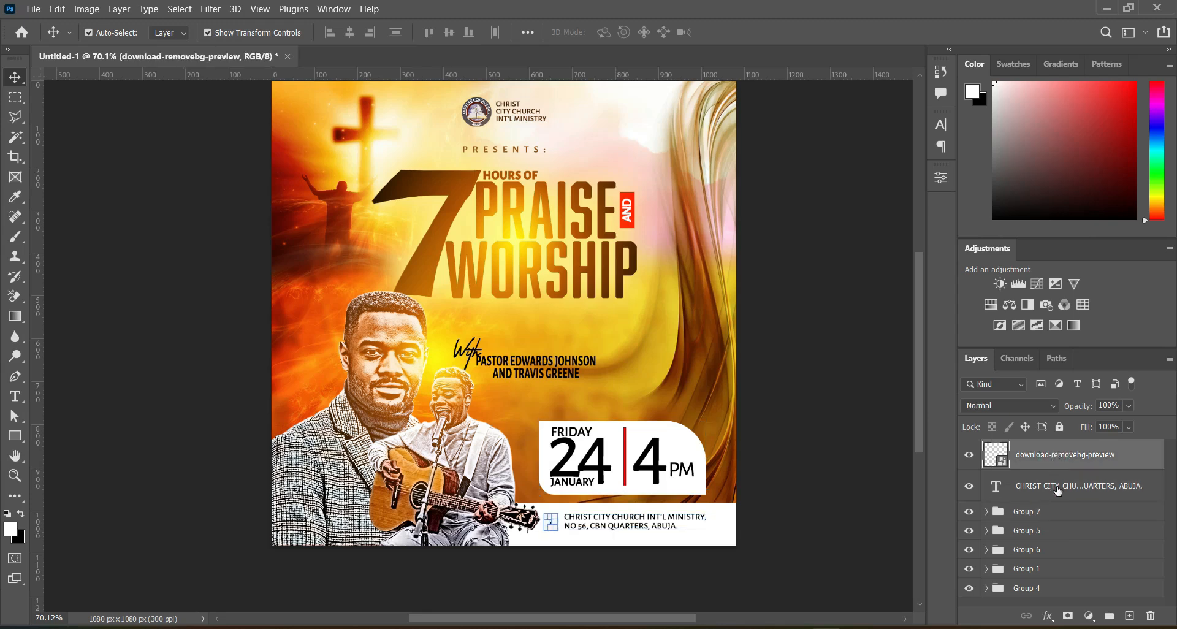
pyautogui.keyDown('shift'); pyautogui.click(1058, 488); pyautogui.keyUp('shift')
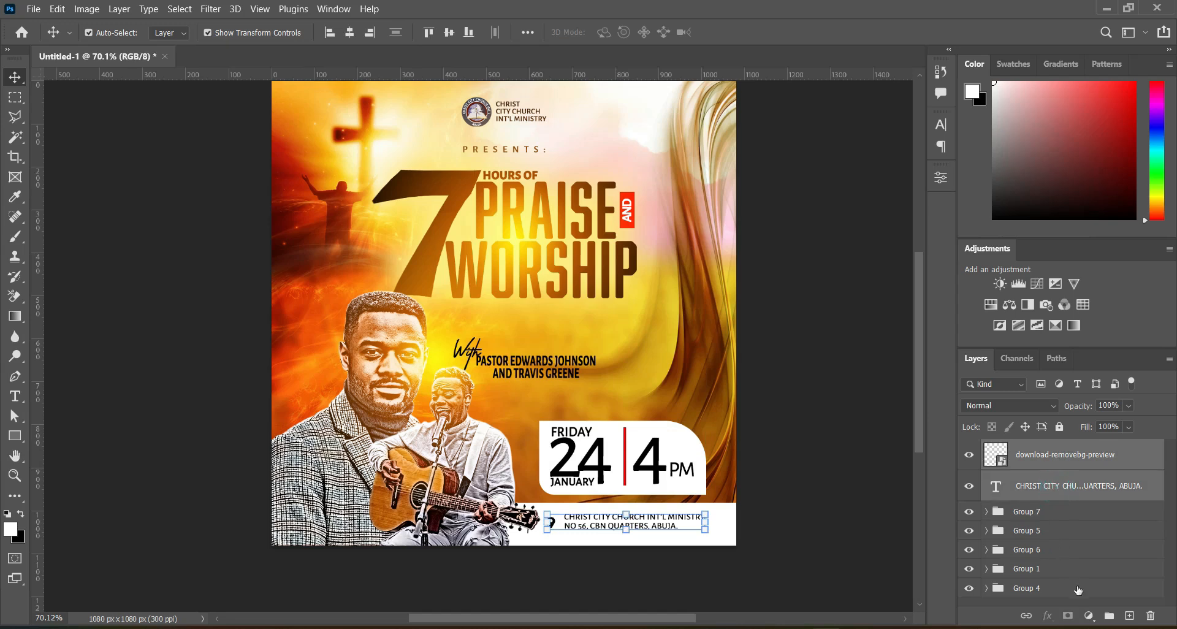
pyautogui.click(1108, 615)
pyautogui.click(857, 429)
# Recolour Rectangle 3, the box behind the date and time, to gold d39811 sampled from the flyer background
pyautogui.click(692, 443)
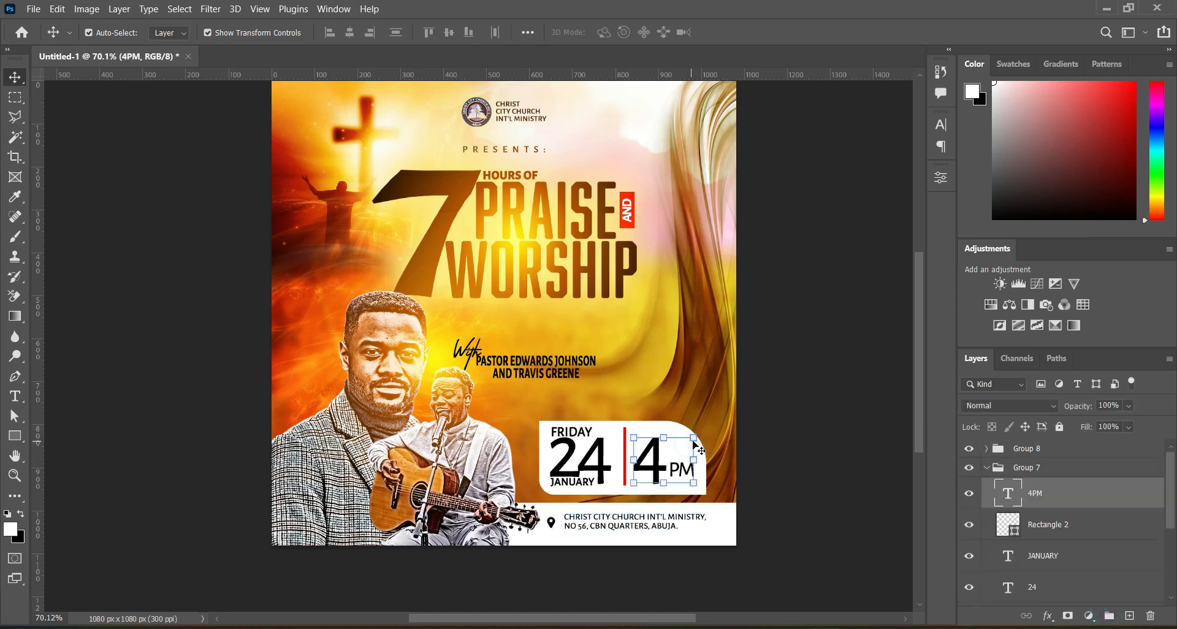
pyautogui.click(796, 389)
pyautogui.click(655, 428)
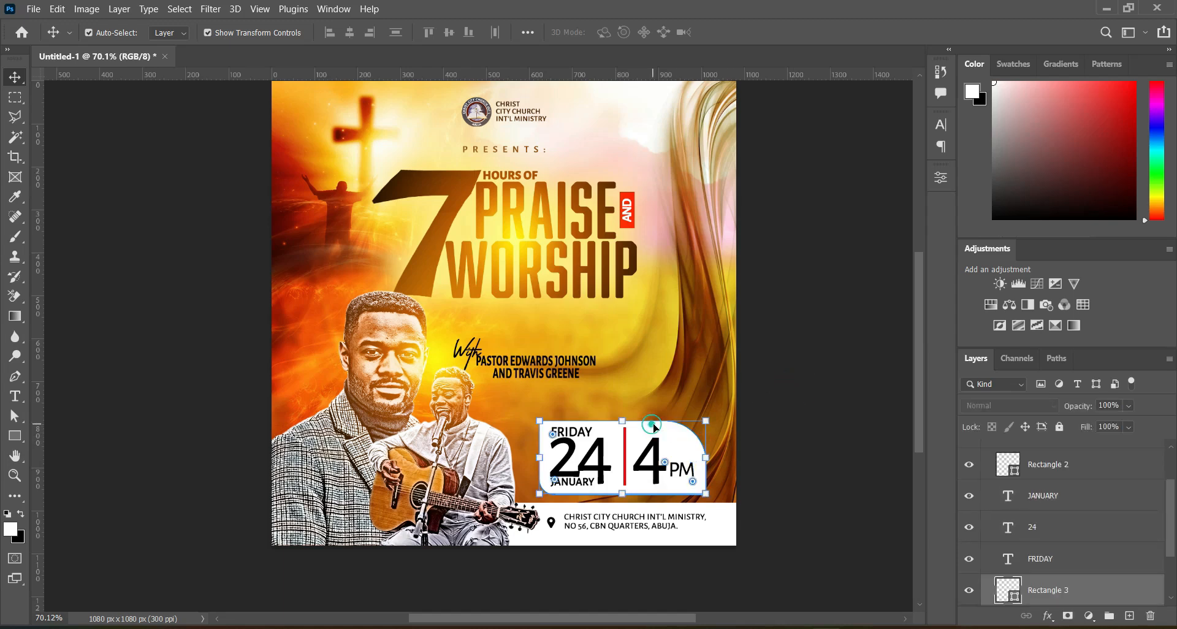
pyautogui.doubleClick(1011, 593)
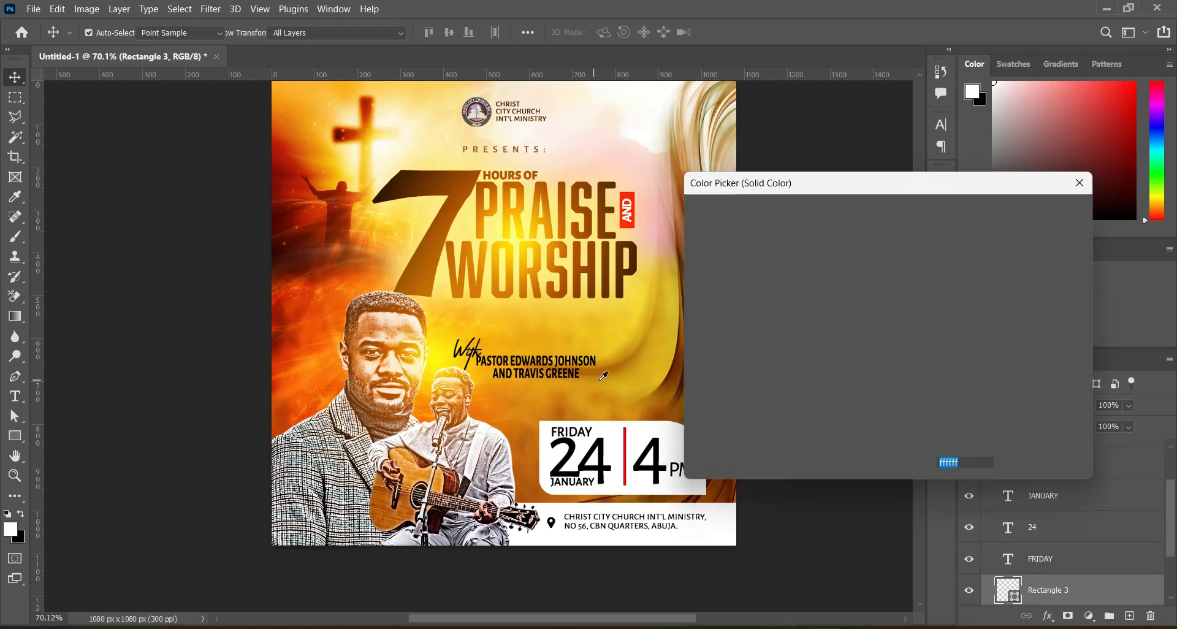
pyautogui.click(610, 385)
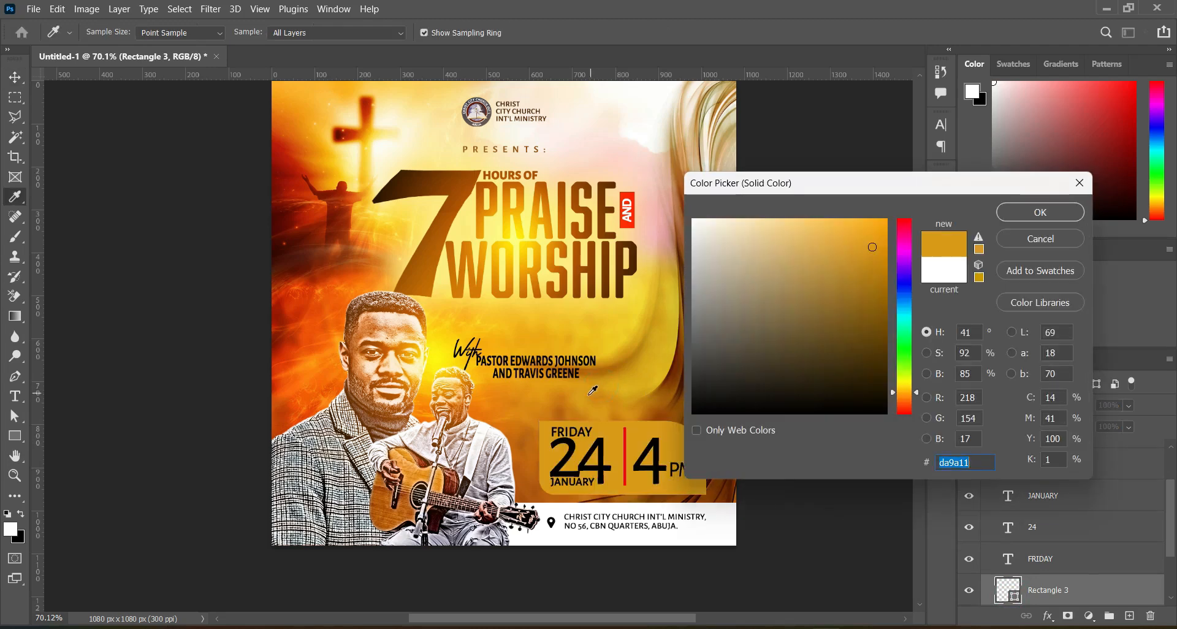
pyautogui.click(591, 390)
pyautogui.click(601, 382)
pyautogui.click(1051, 211)
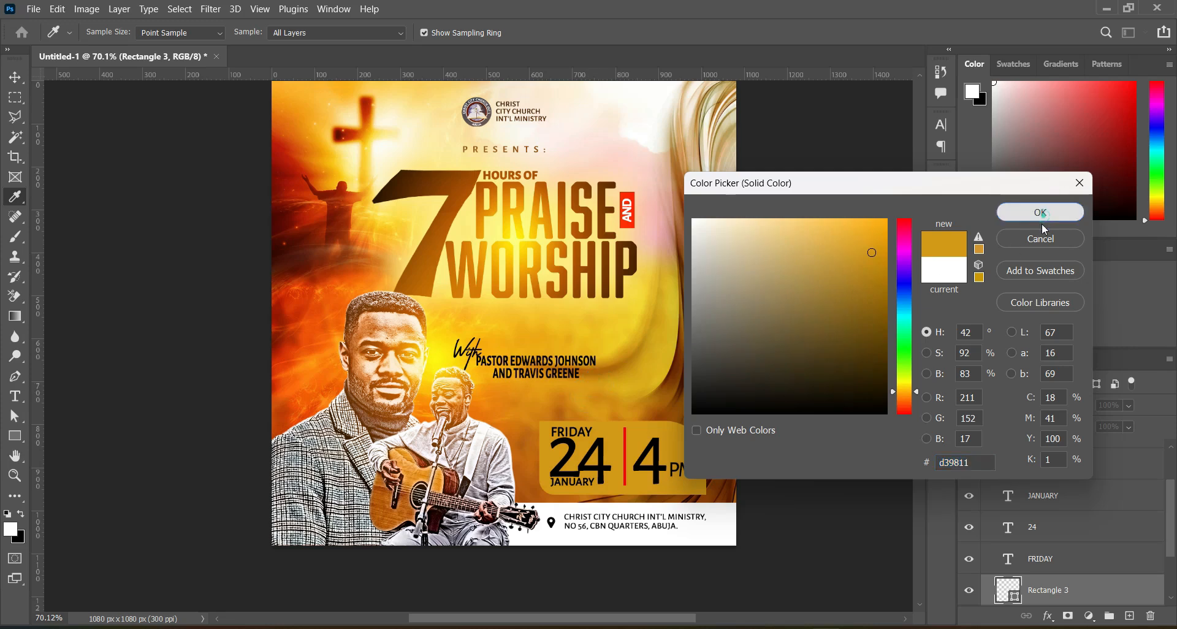
# Add a Normal-mode black Drop Shadow to Rectangle 3 with 100% opacity, 90° angle, 5 px distance, 6% spread and 7 px size
pyautogui.click(1047, 616)
pyautogui.click(1060, 604)
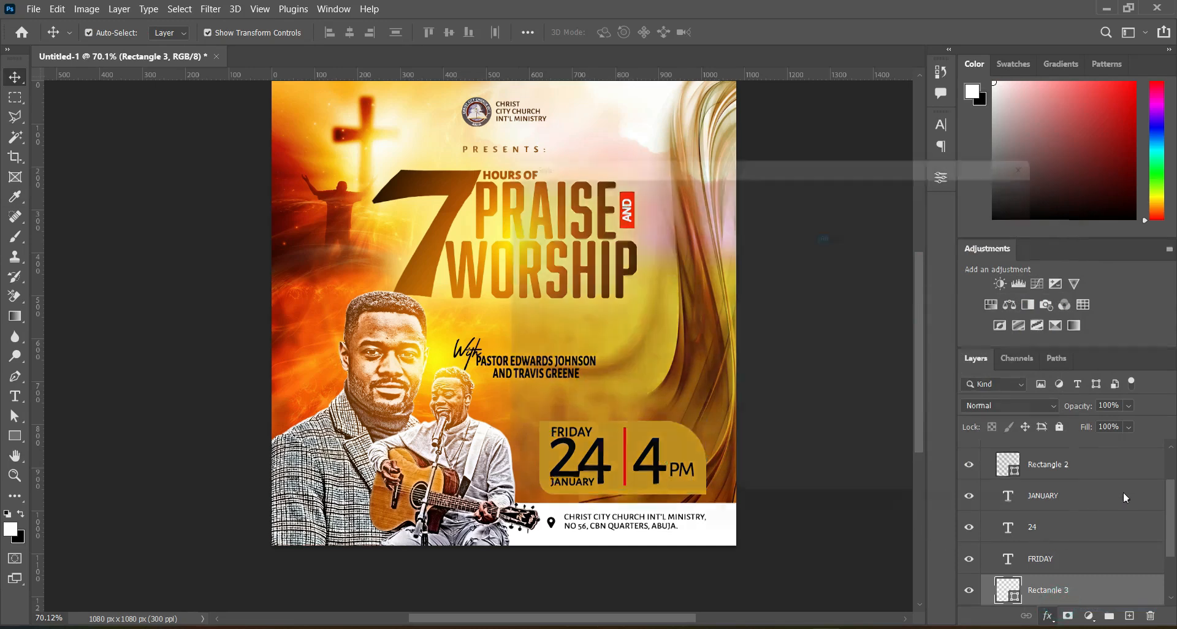
pyautogui.moveTo(515, 144); pyautogui.dragTo(913, 90)
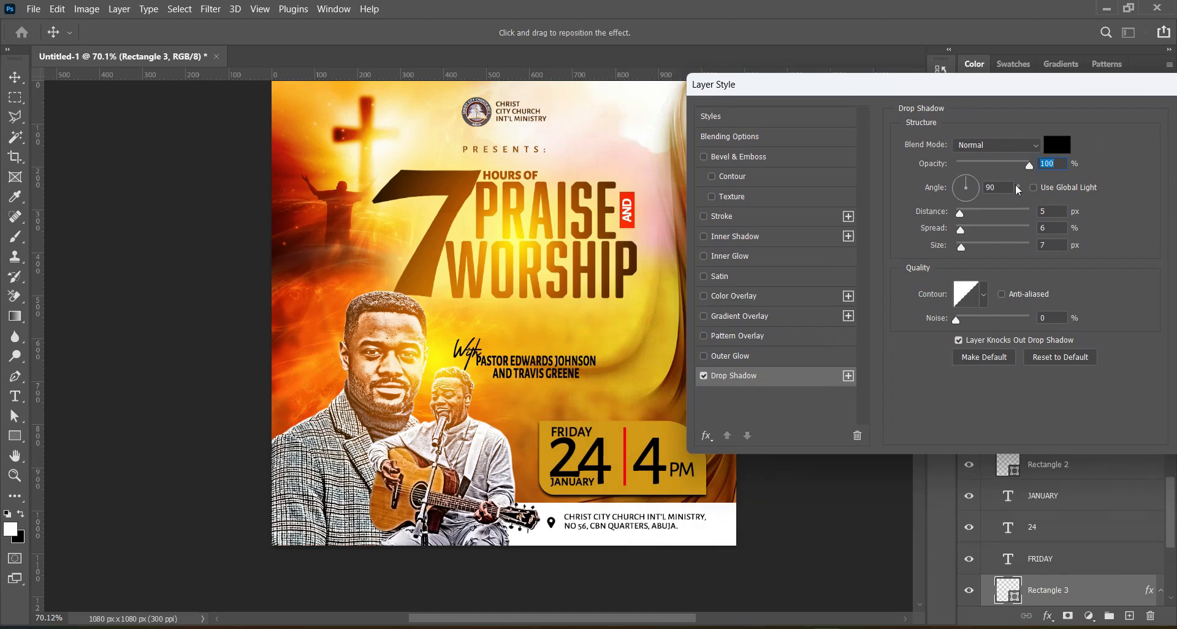
pyautogui.doubleClick(999, 189)
pyautogui.doubleClick(1051, 163)
pyautogui.doubleClick(1049, 245)
pyautogui.doubleClick(1043, 226)
pyautogui.doubleClick(1043, 211)
pyautogui.moveTo(966, 85); pyautogui.dragTo(861, 86)
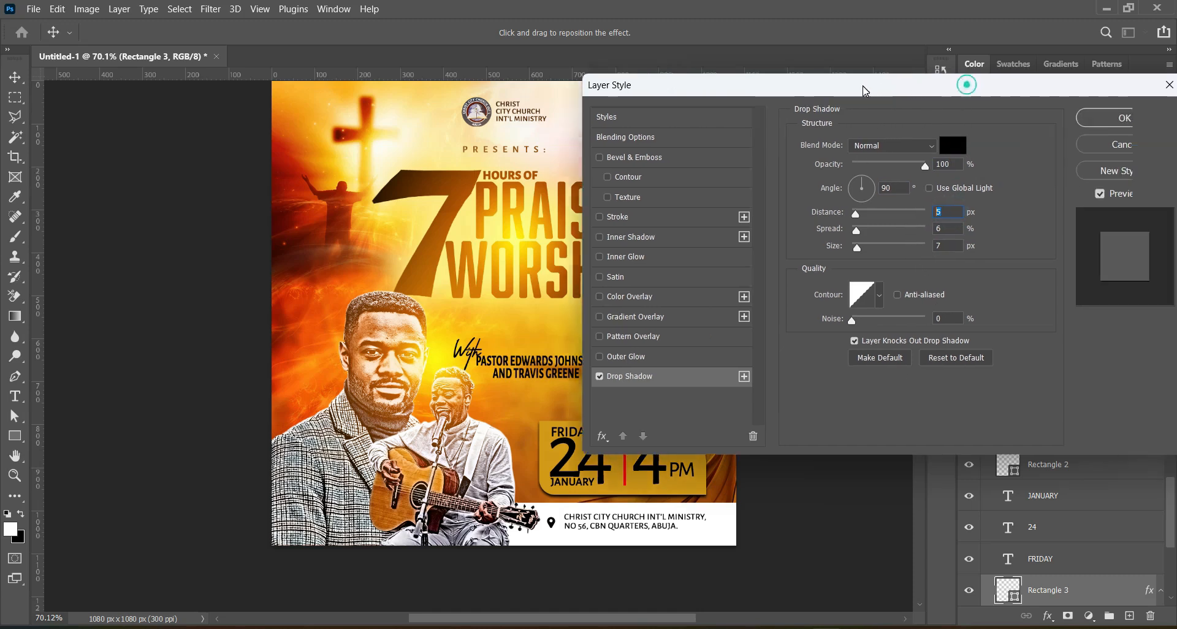
pyautogui.click(1108, 117)
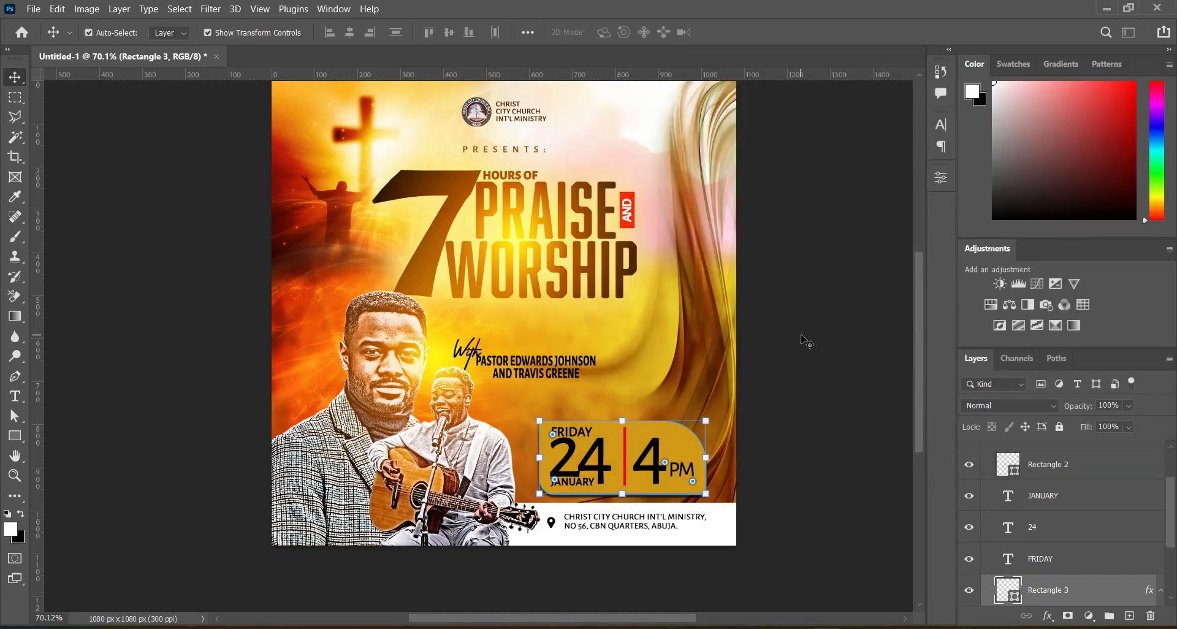
pyautogui.scroll(-2, 476, 336)
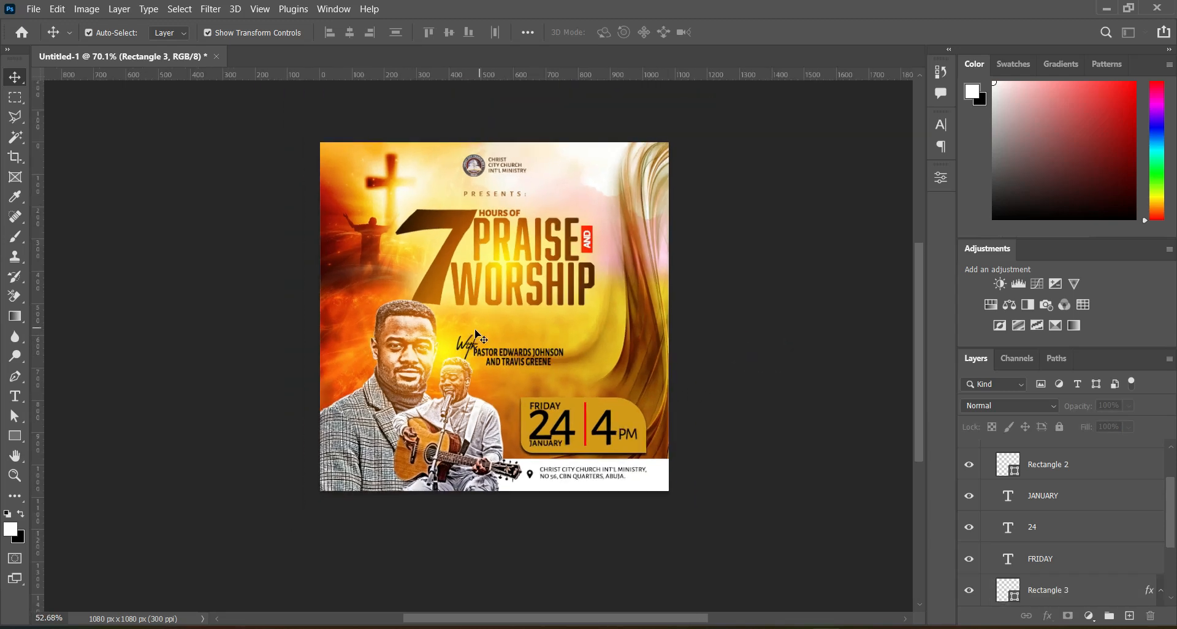
pyautogui.scroll(2, 604, 178)
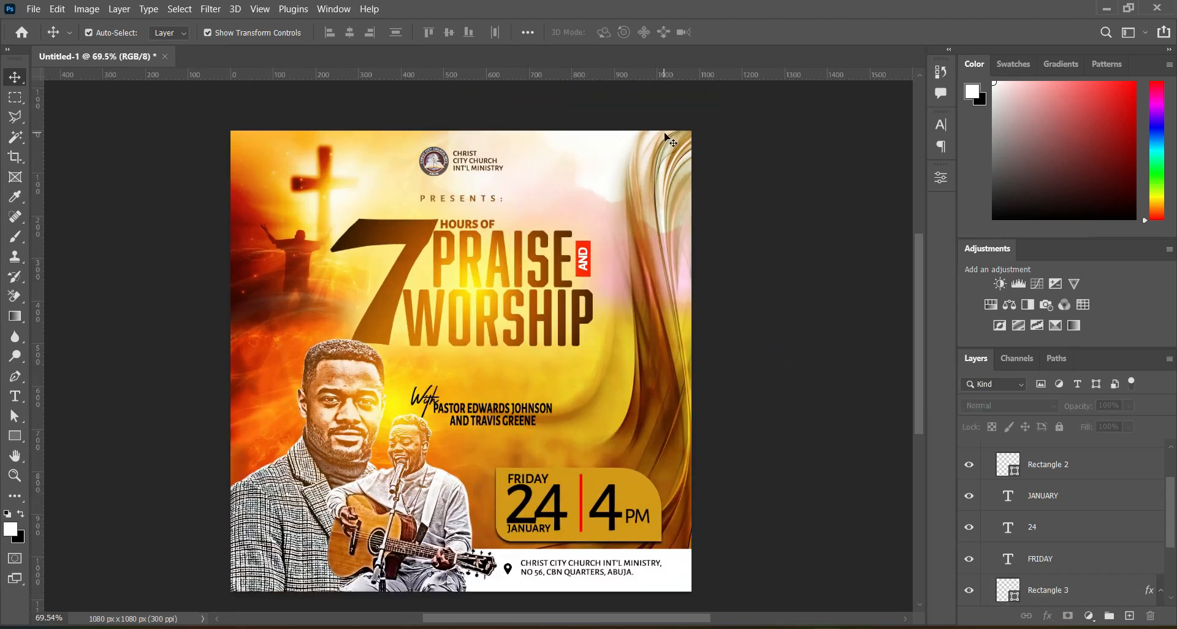